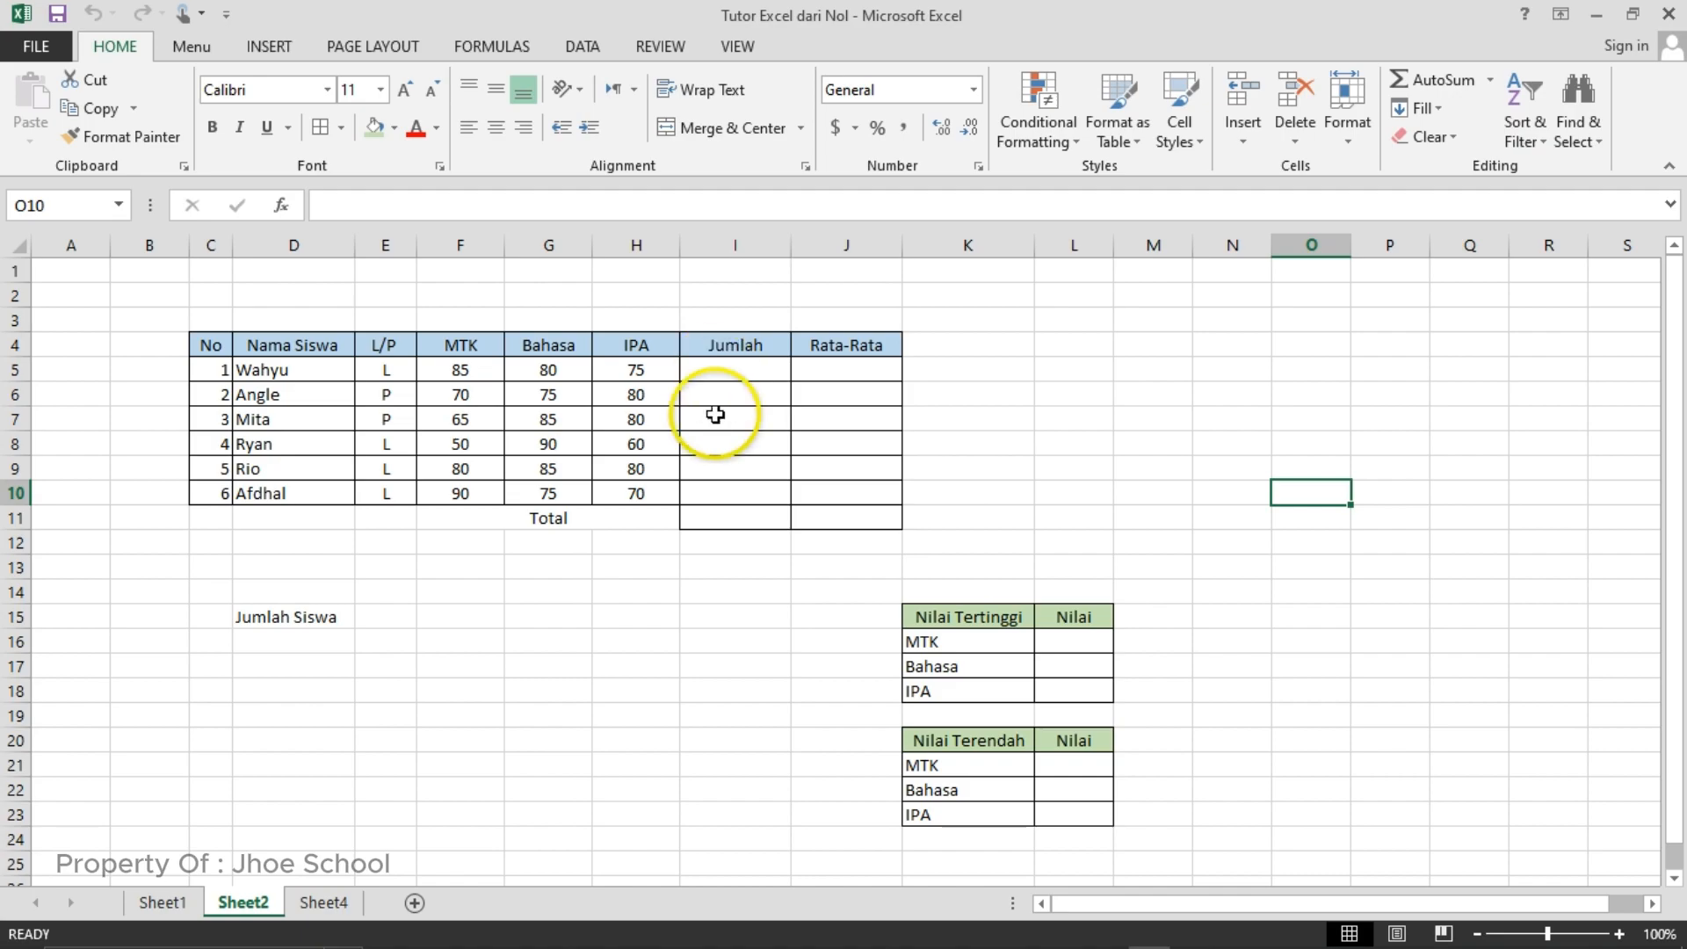
# - Enter the formula =SUM(F5:H5) in cell I5 to total the first student's MTK, Bahasa and IPA scores
pyautogui.click(701, 373)
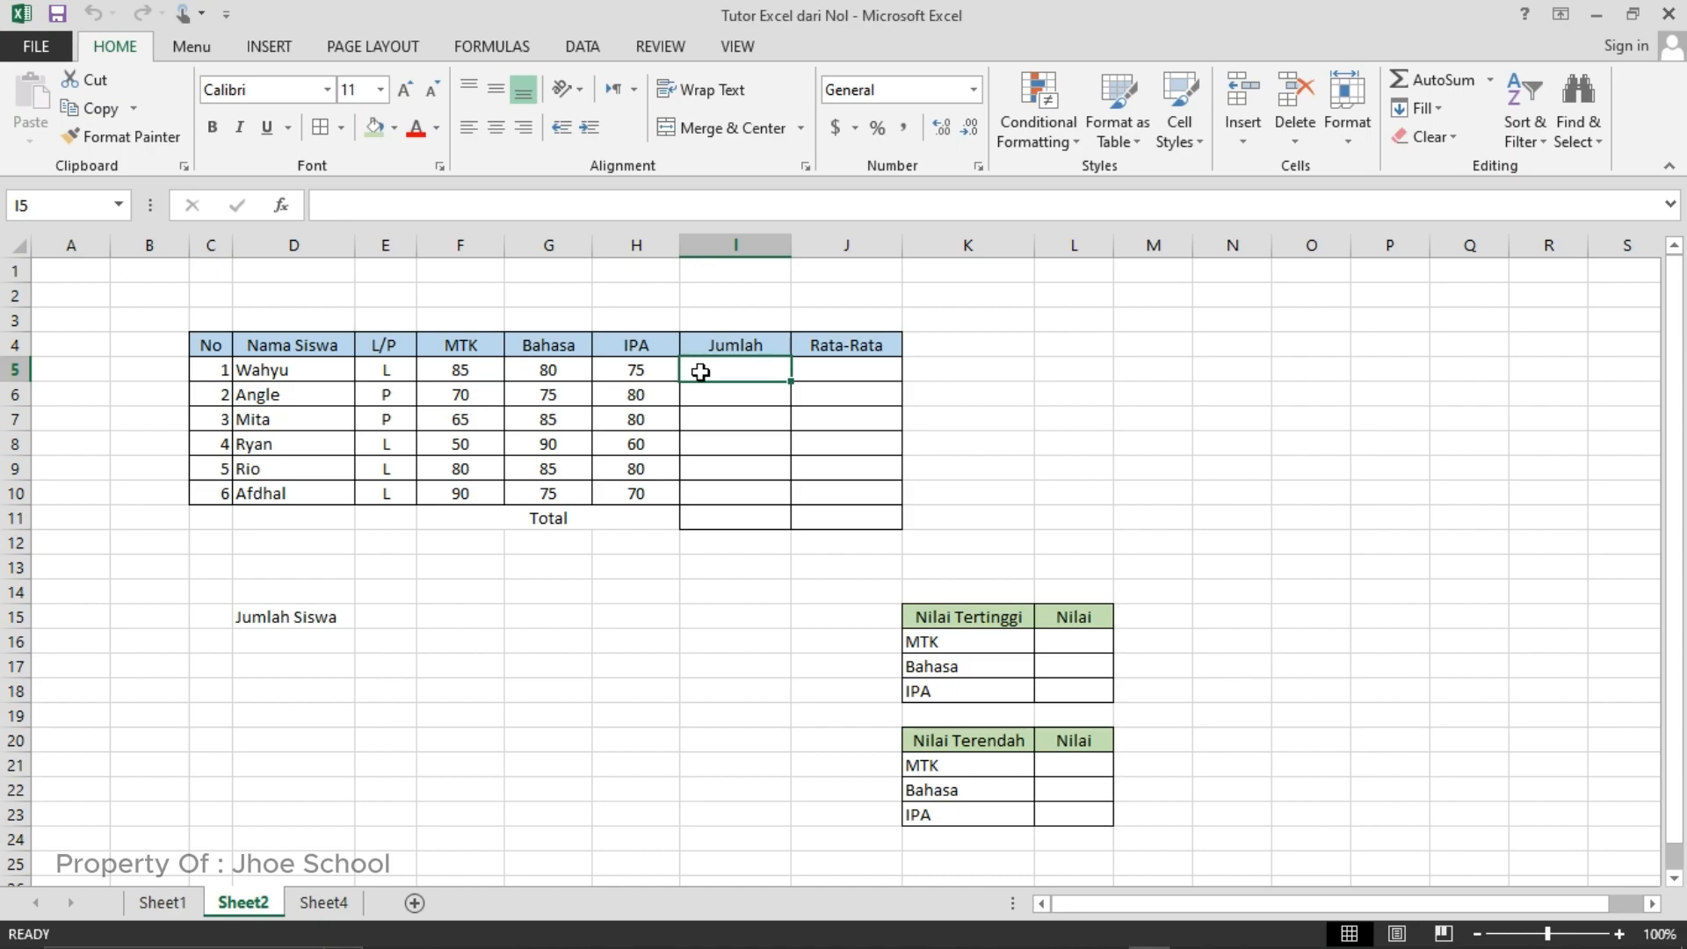
pyautogui.write('=')
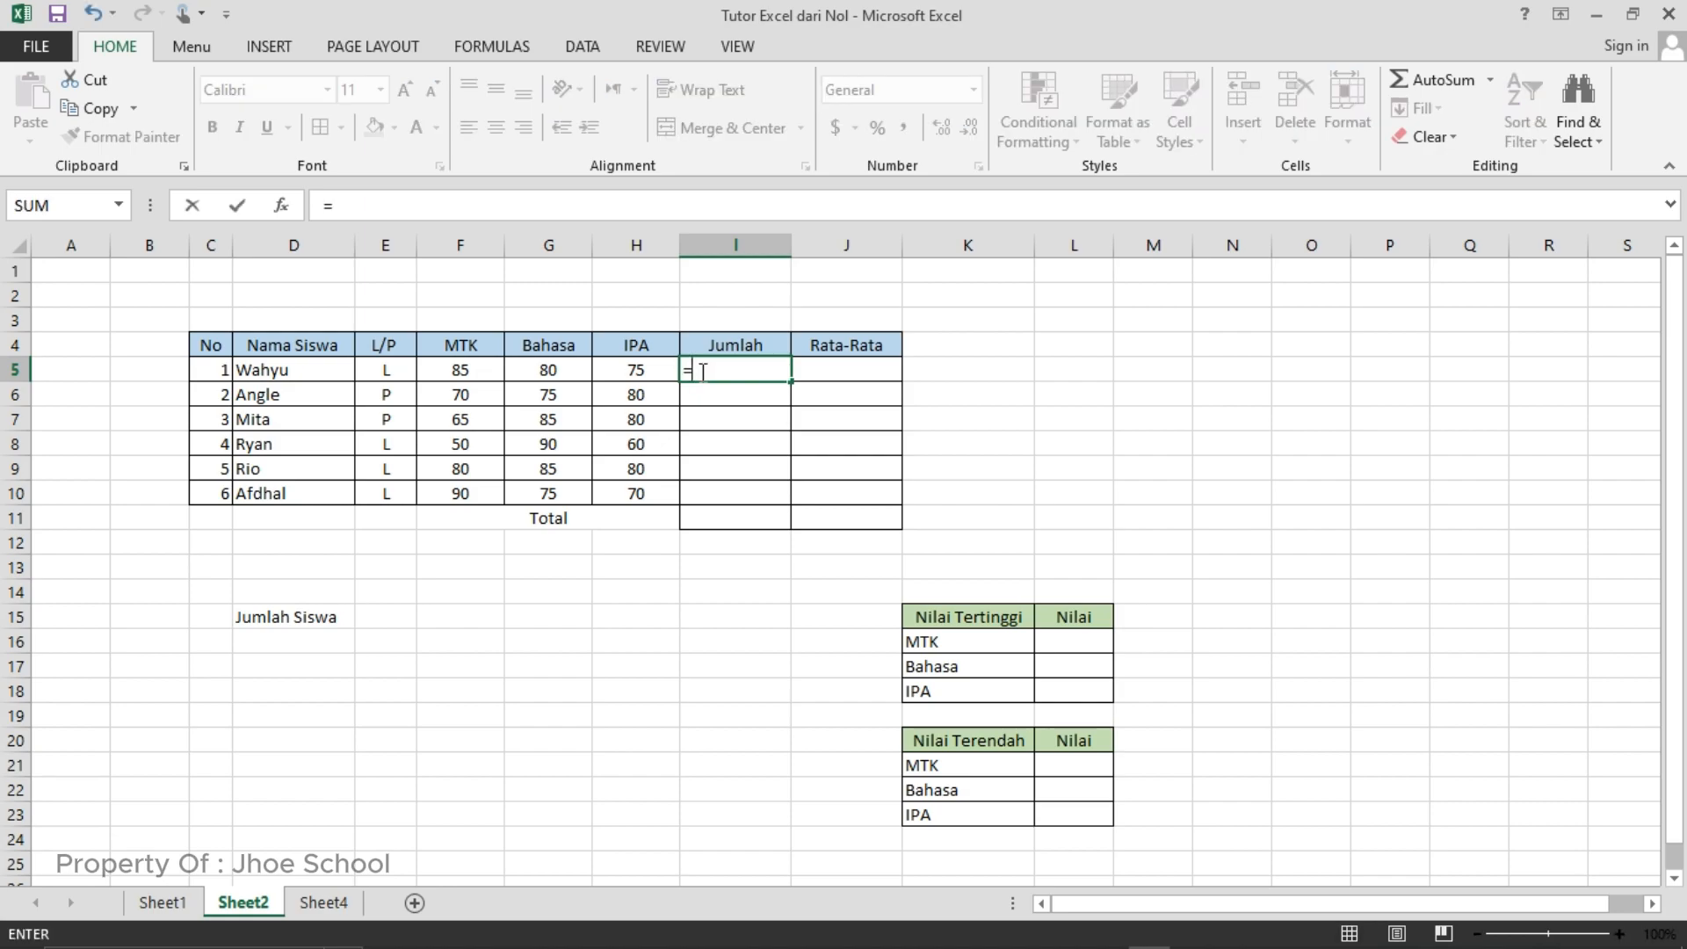
pyautogui.write('sum')
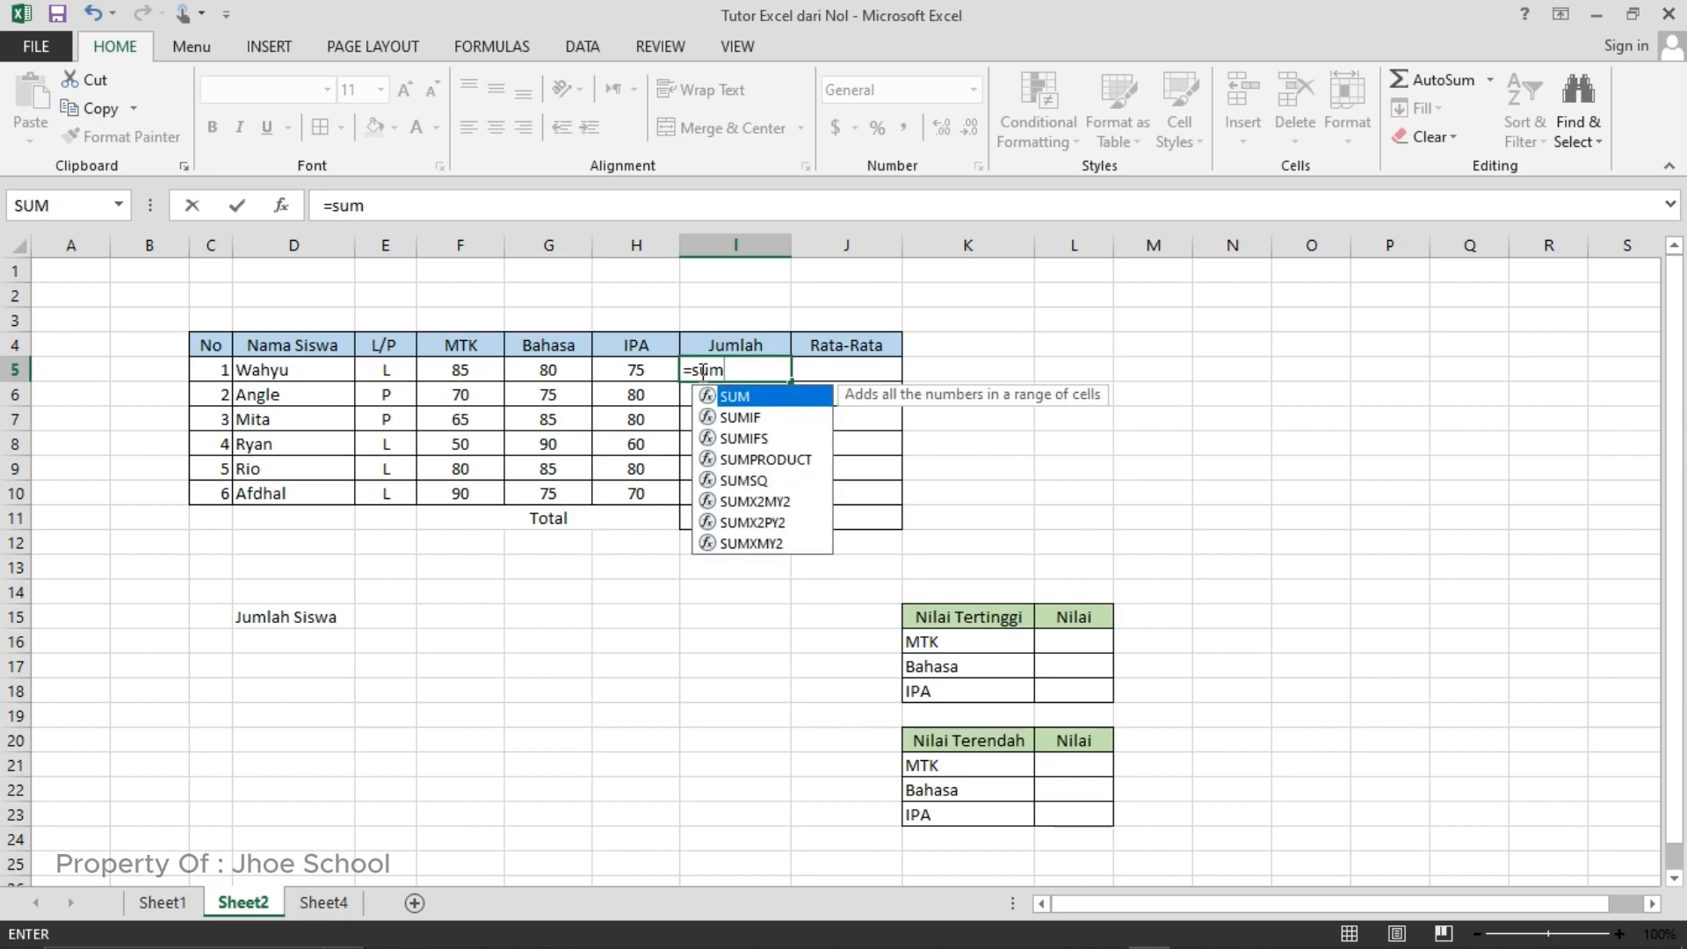
pyautogui.write('(')
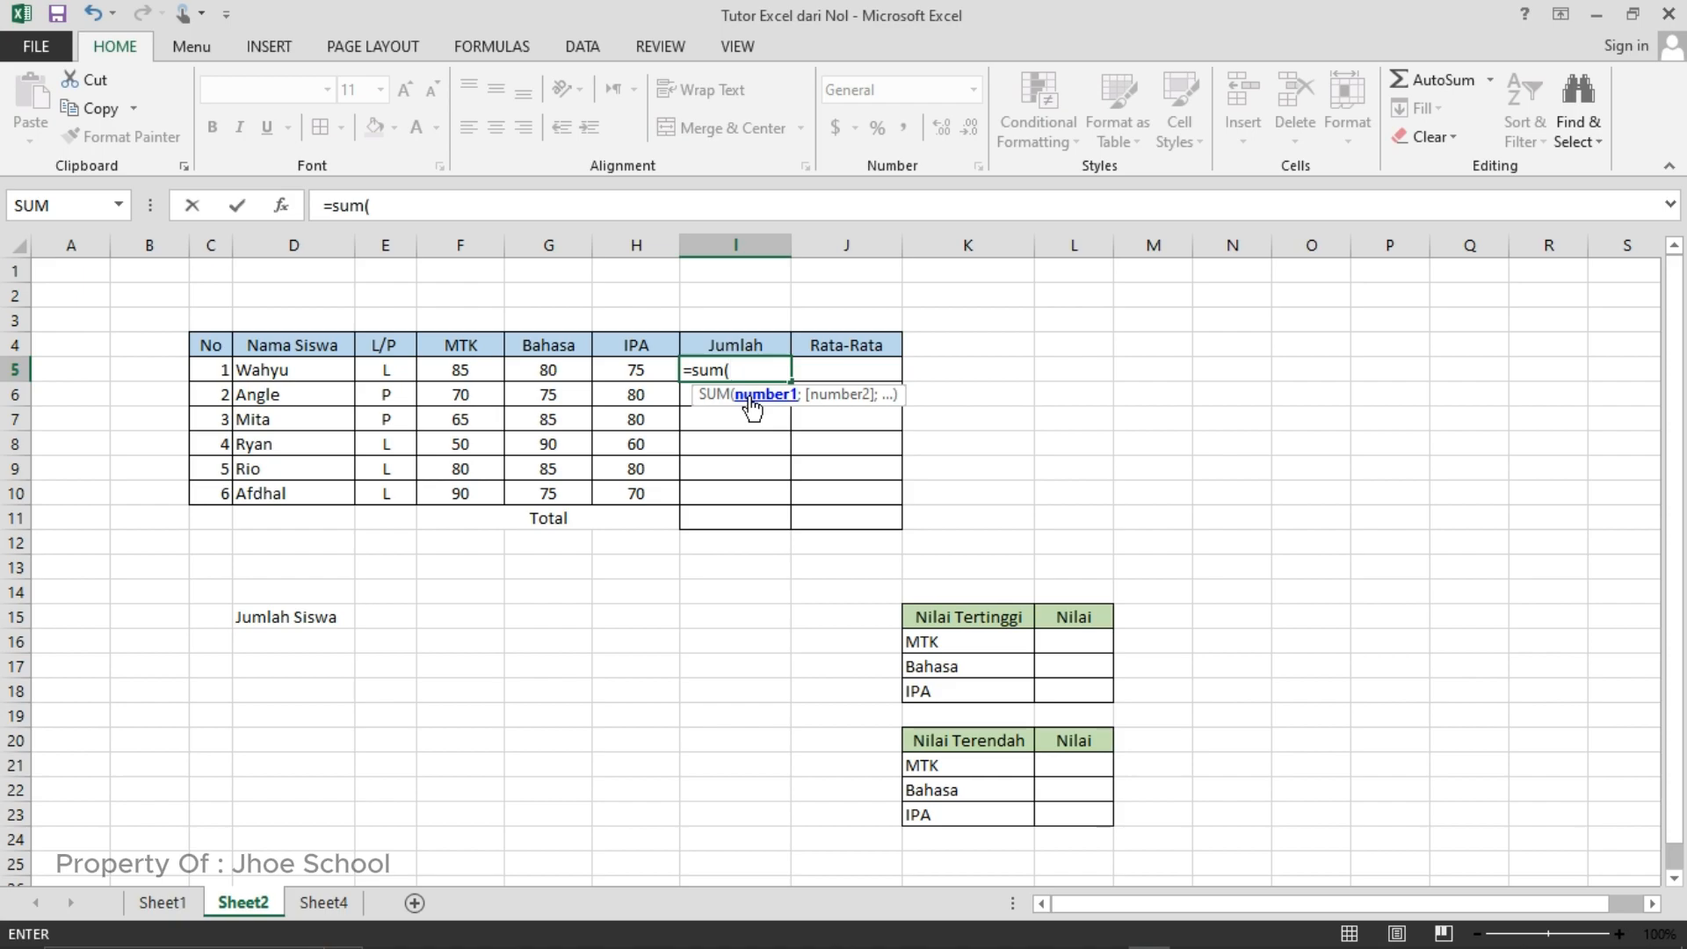
pyautogui.click(473, 374)
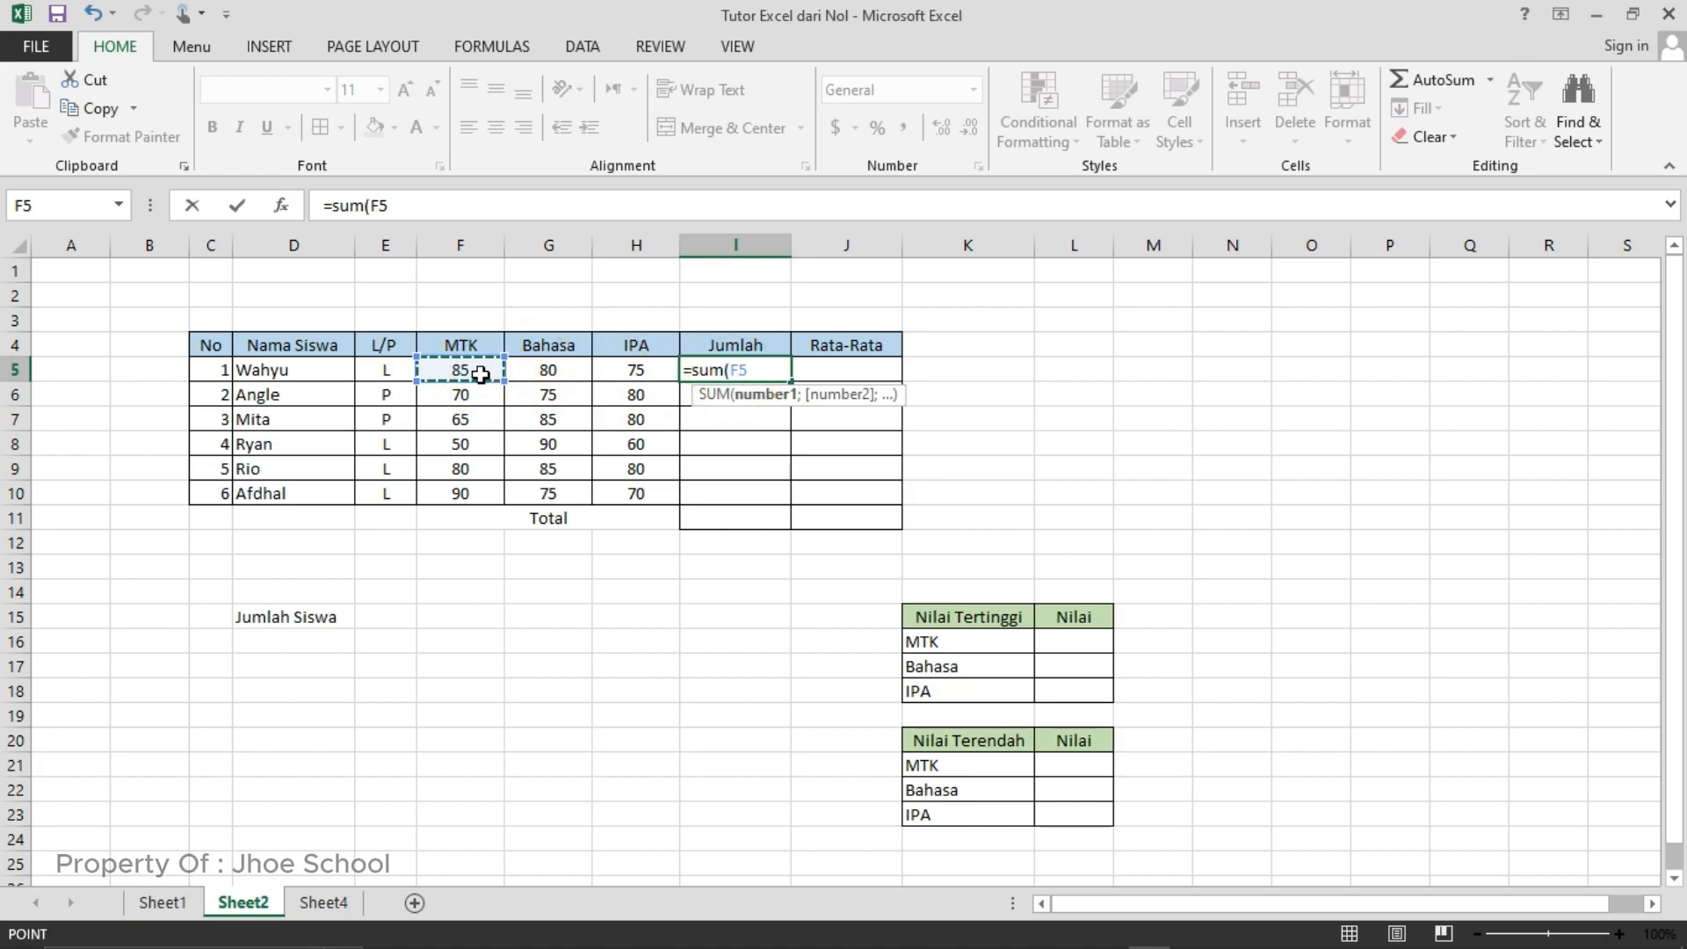
pyautogui.moveTo(481, 373); pyautogui.dragTo(615, 373)
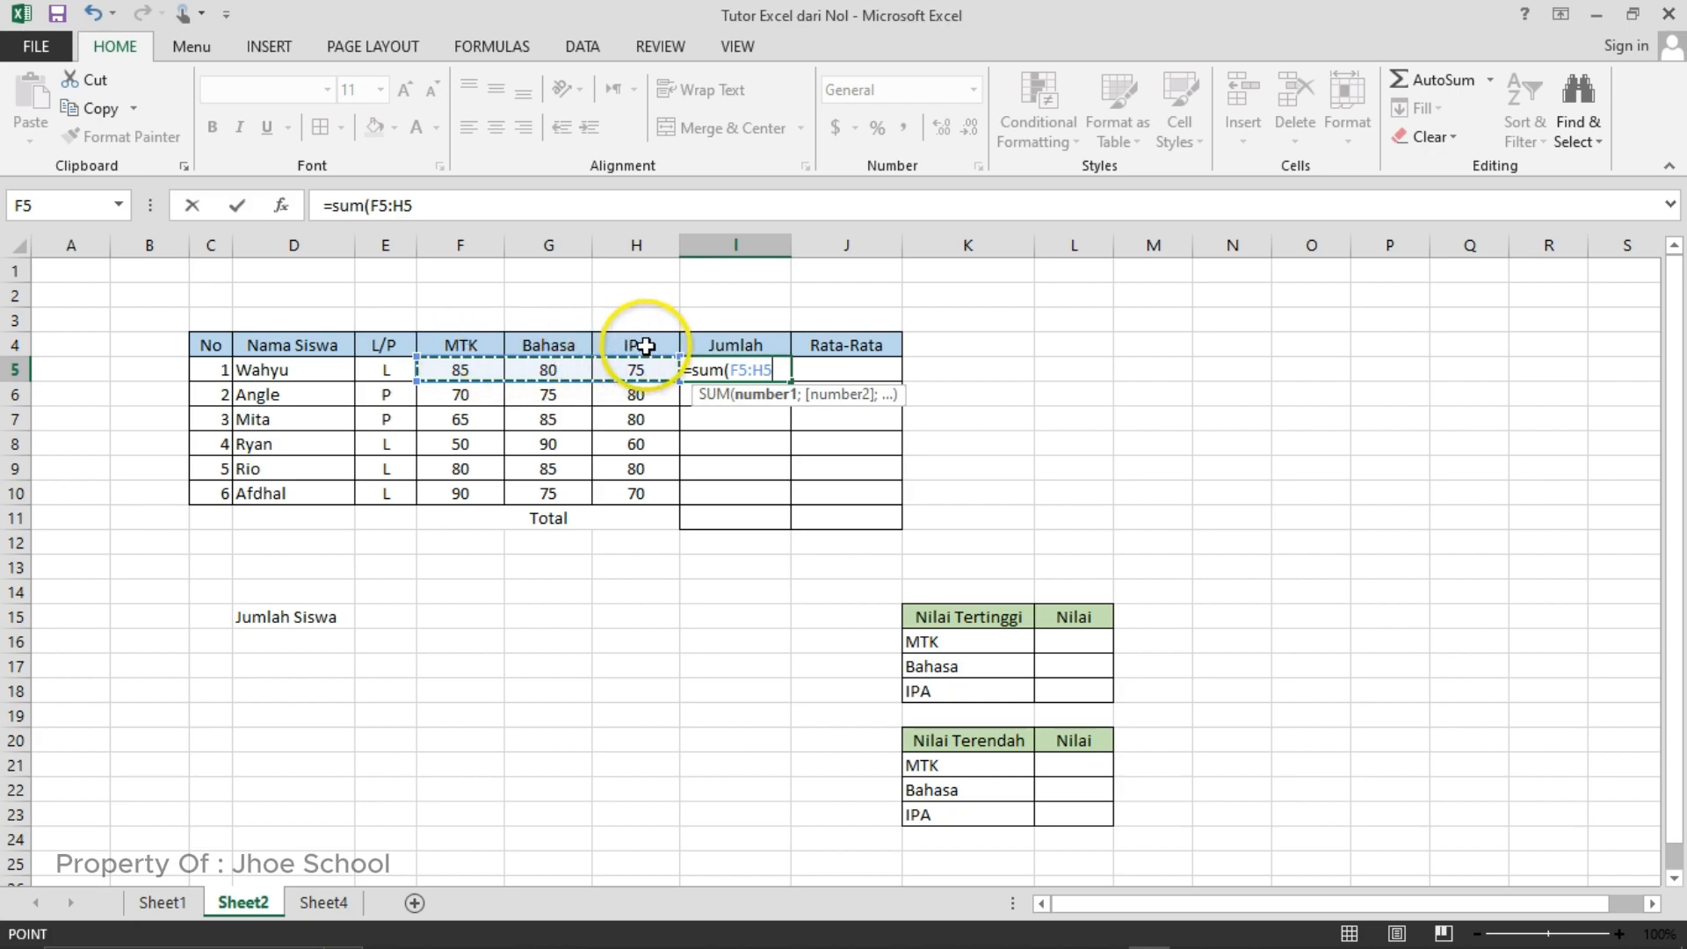
pyautogui.write(')')
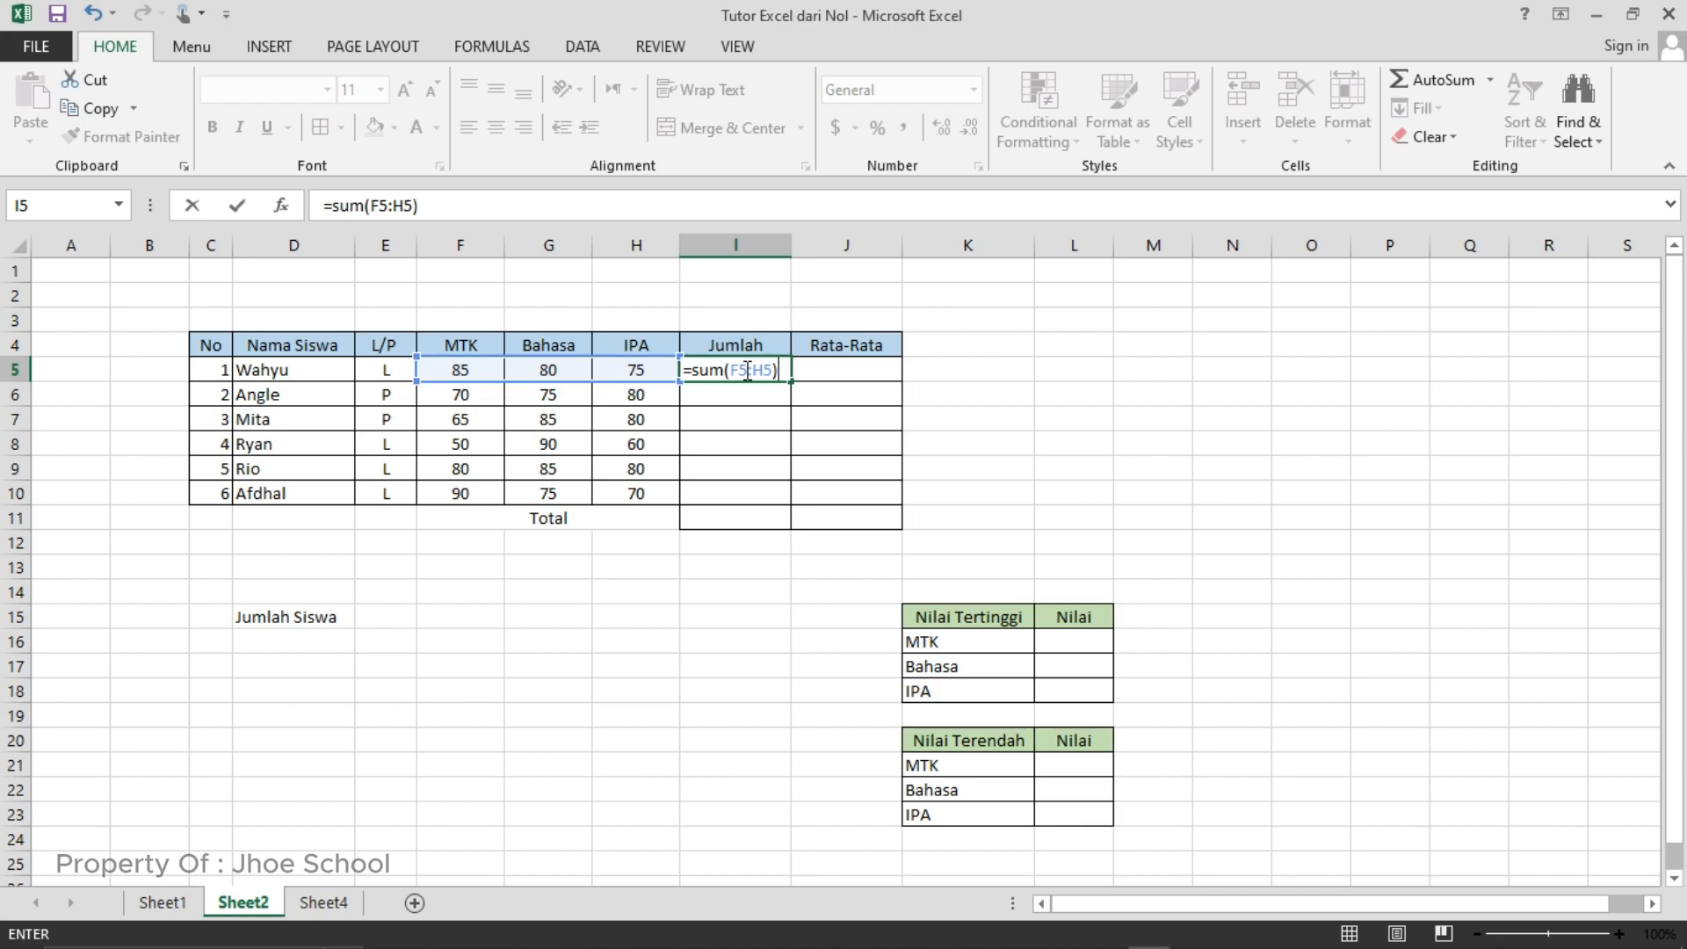
pyautogui.click(744, 370)
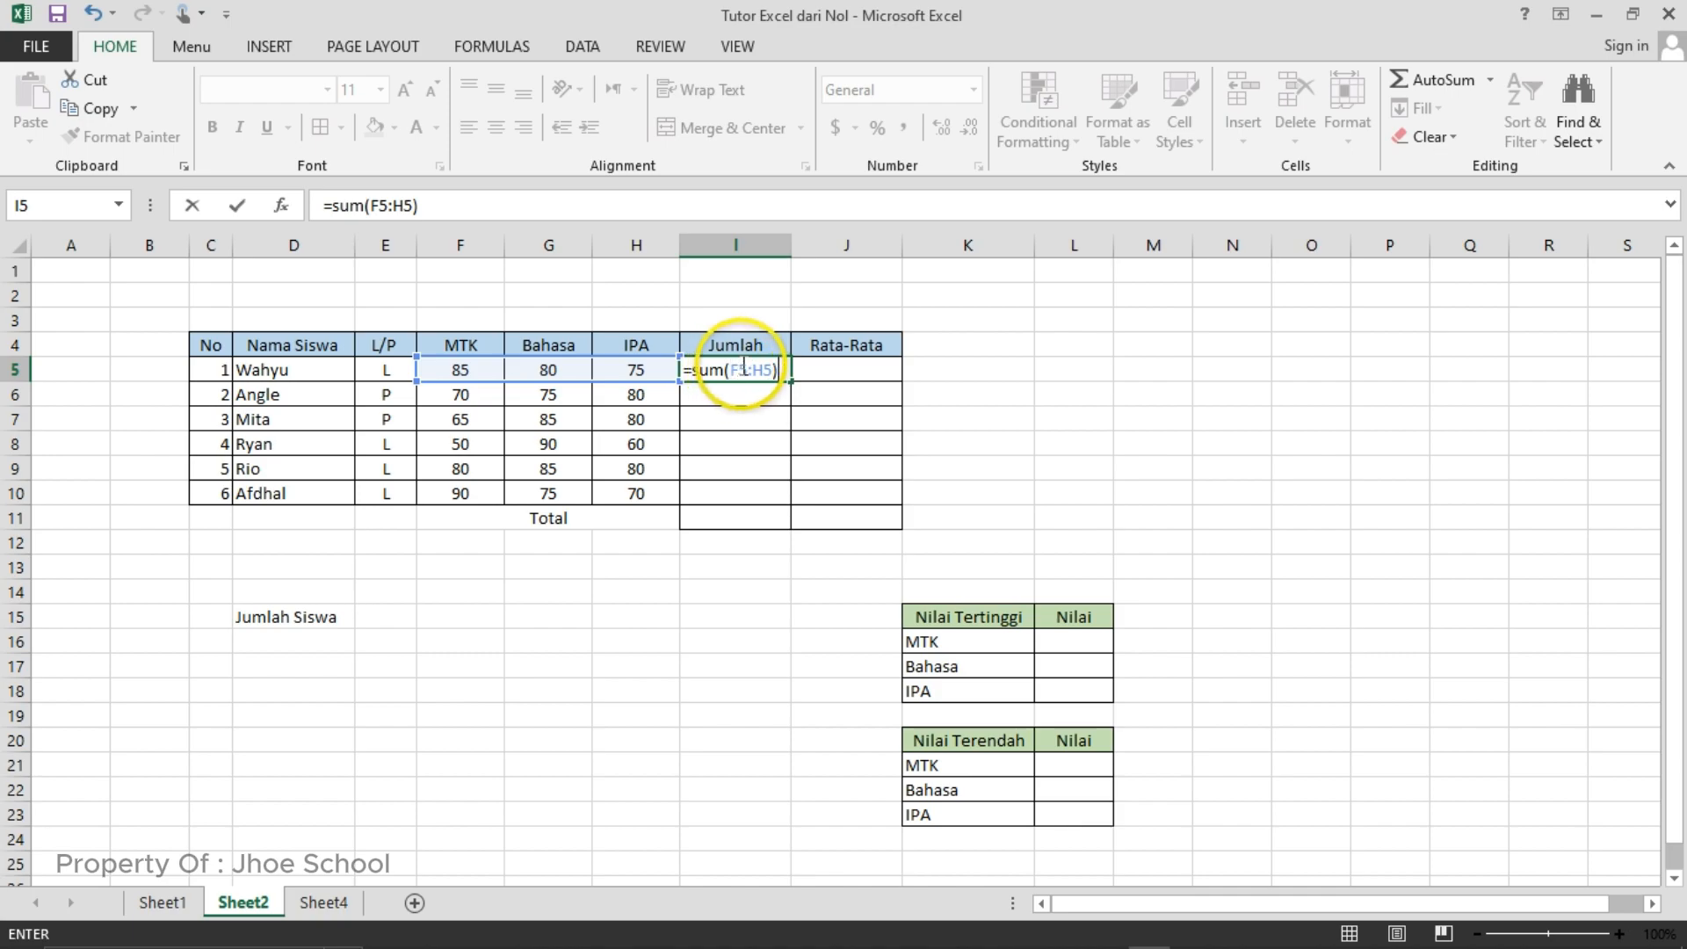
pyautogui.click(752, 370)
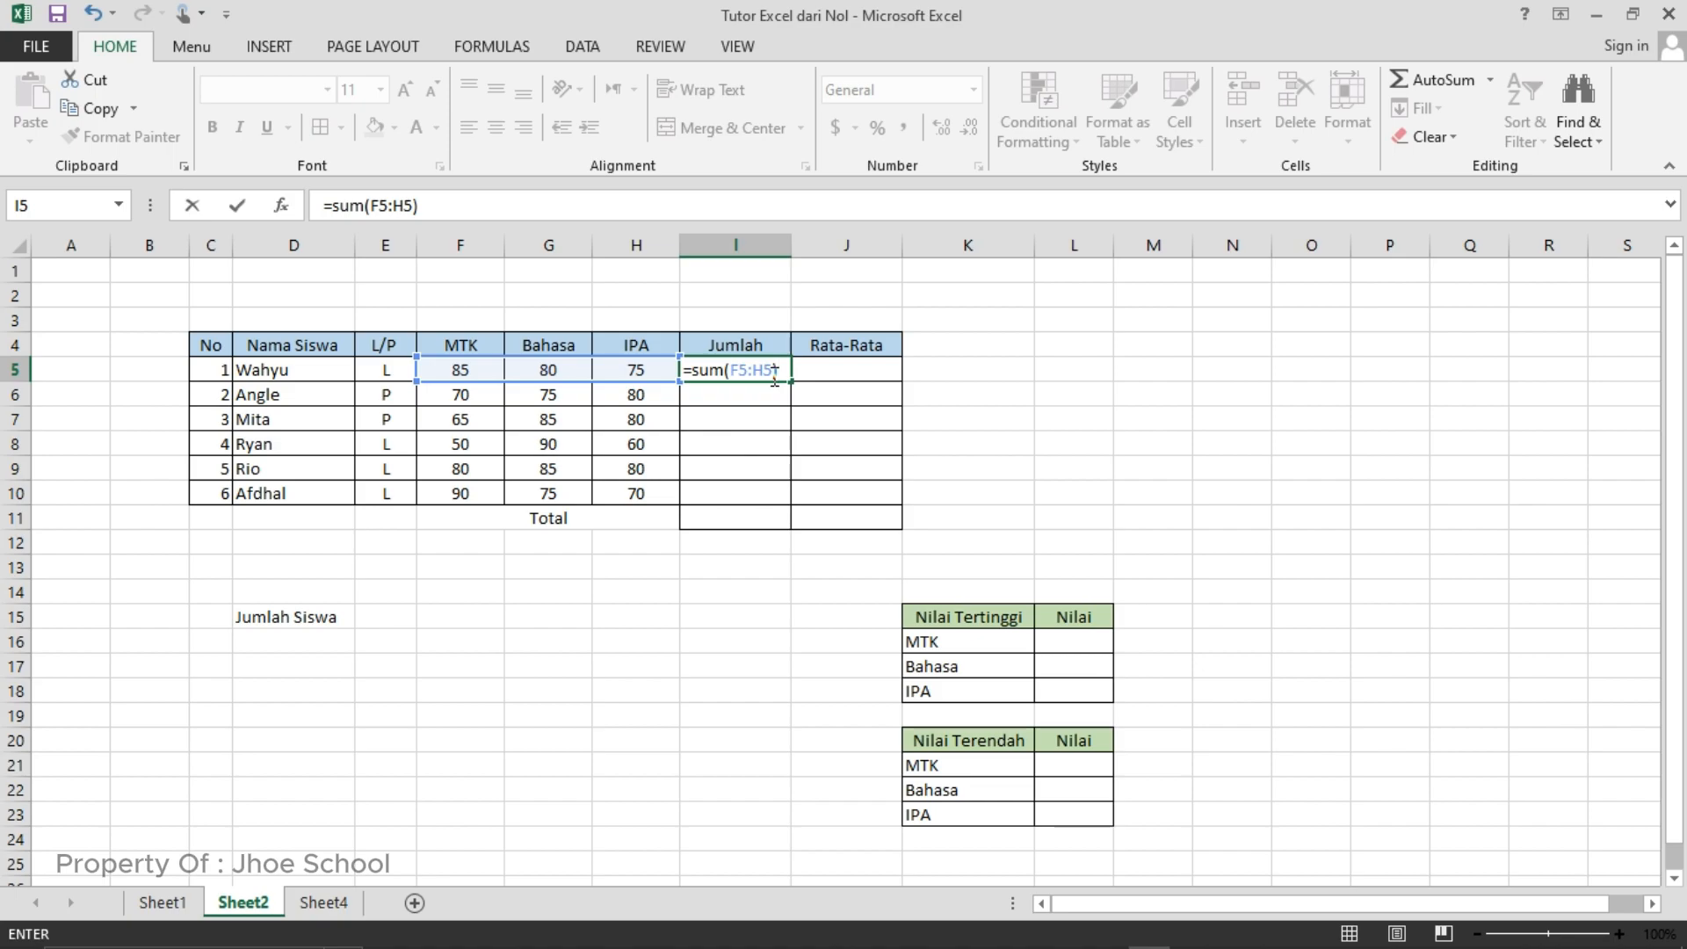
pyautogui.click(776, 370)
pyautogui.press('Return')
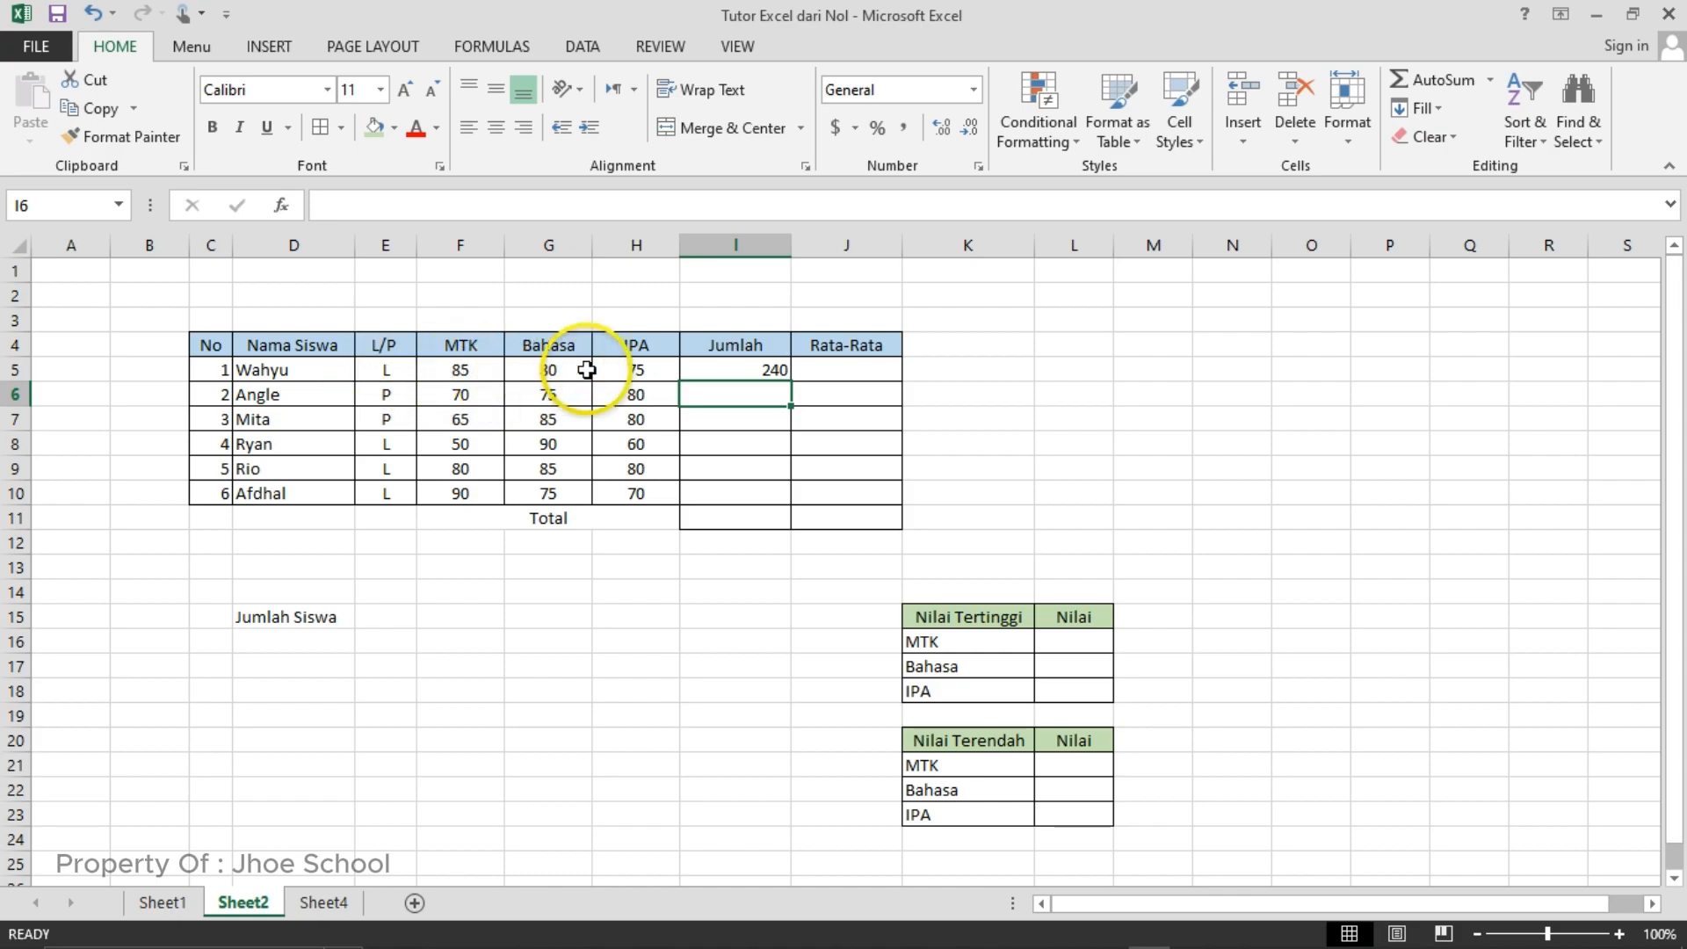
# - Fill the SUM formula from I5 down through I10 to complete the Jumlah column for all students
pyautogui.click(704, 371)
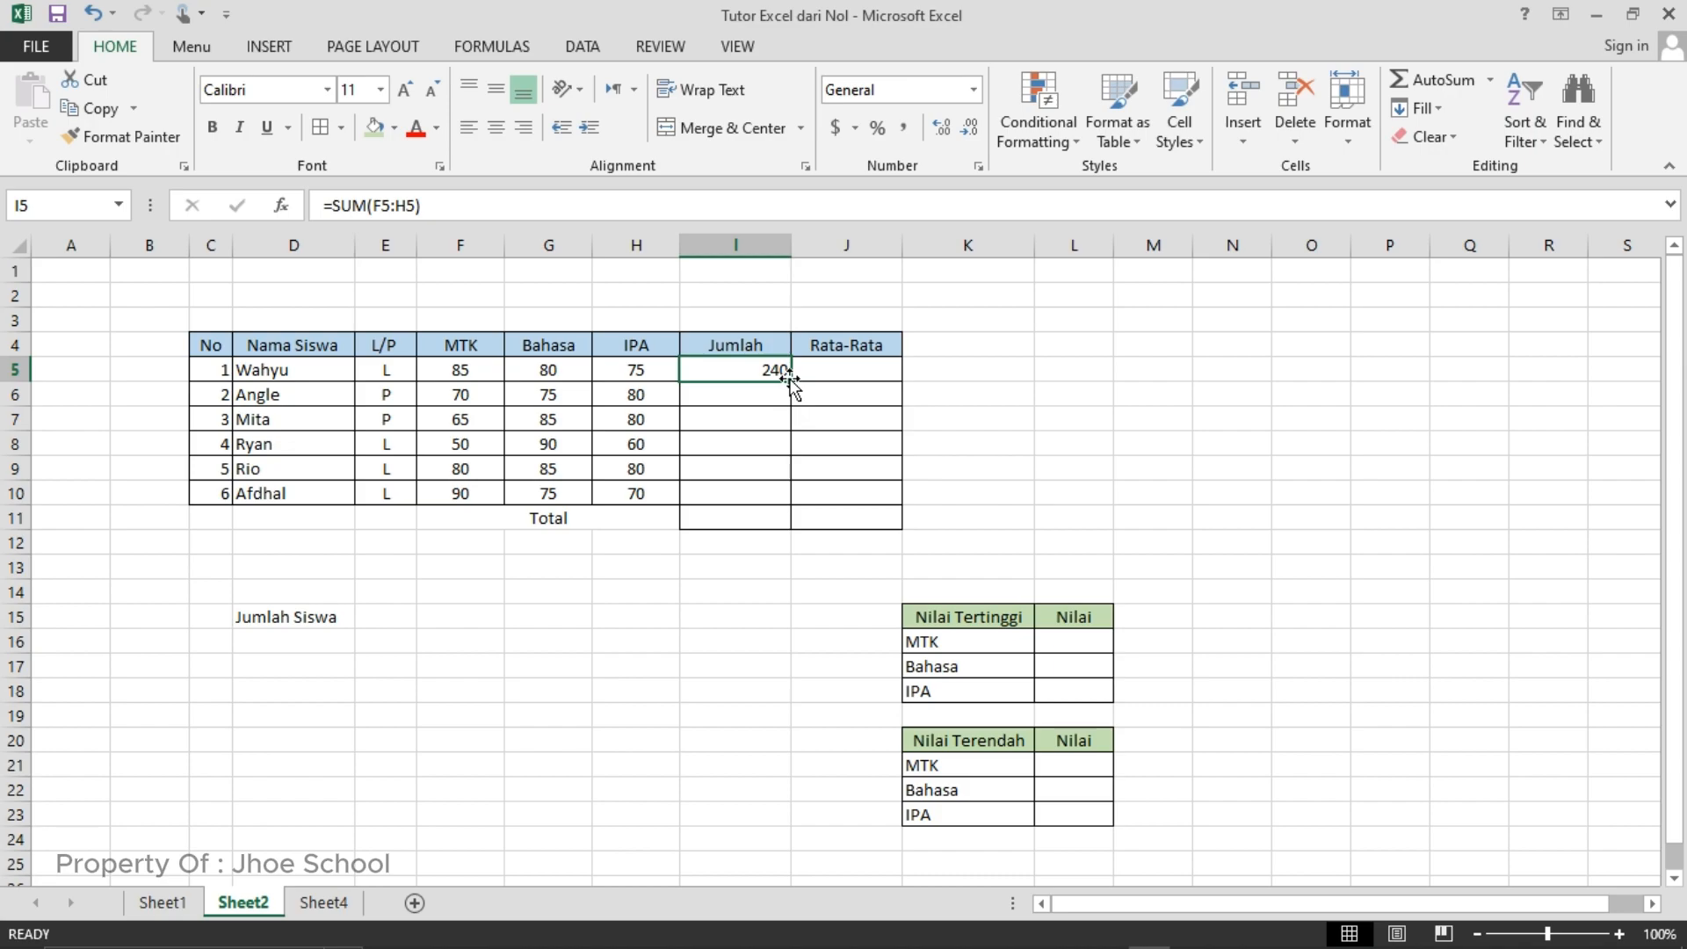
pyautogui.moveTo(791, 380); pyautogui.dragTo(791, 380)
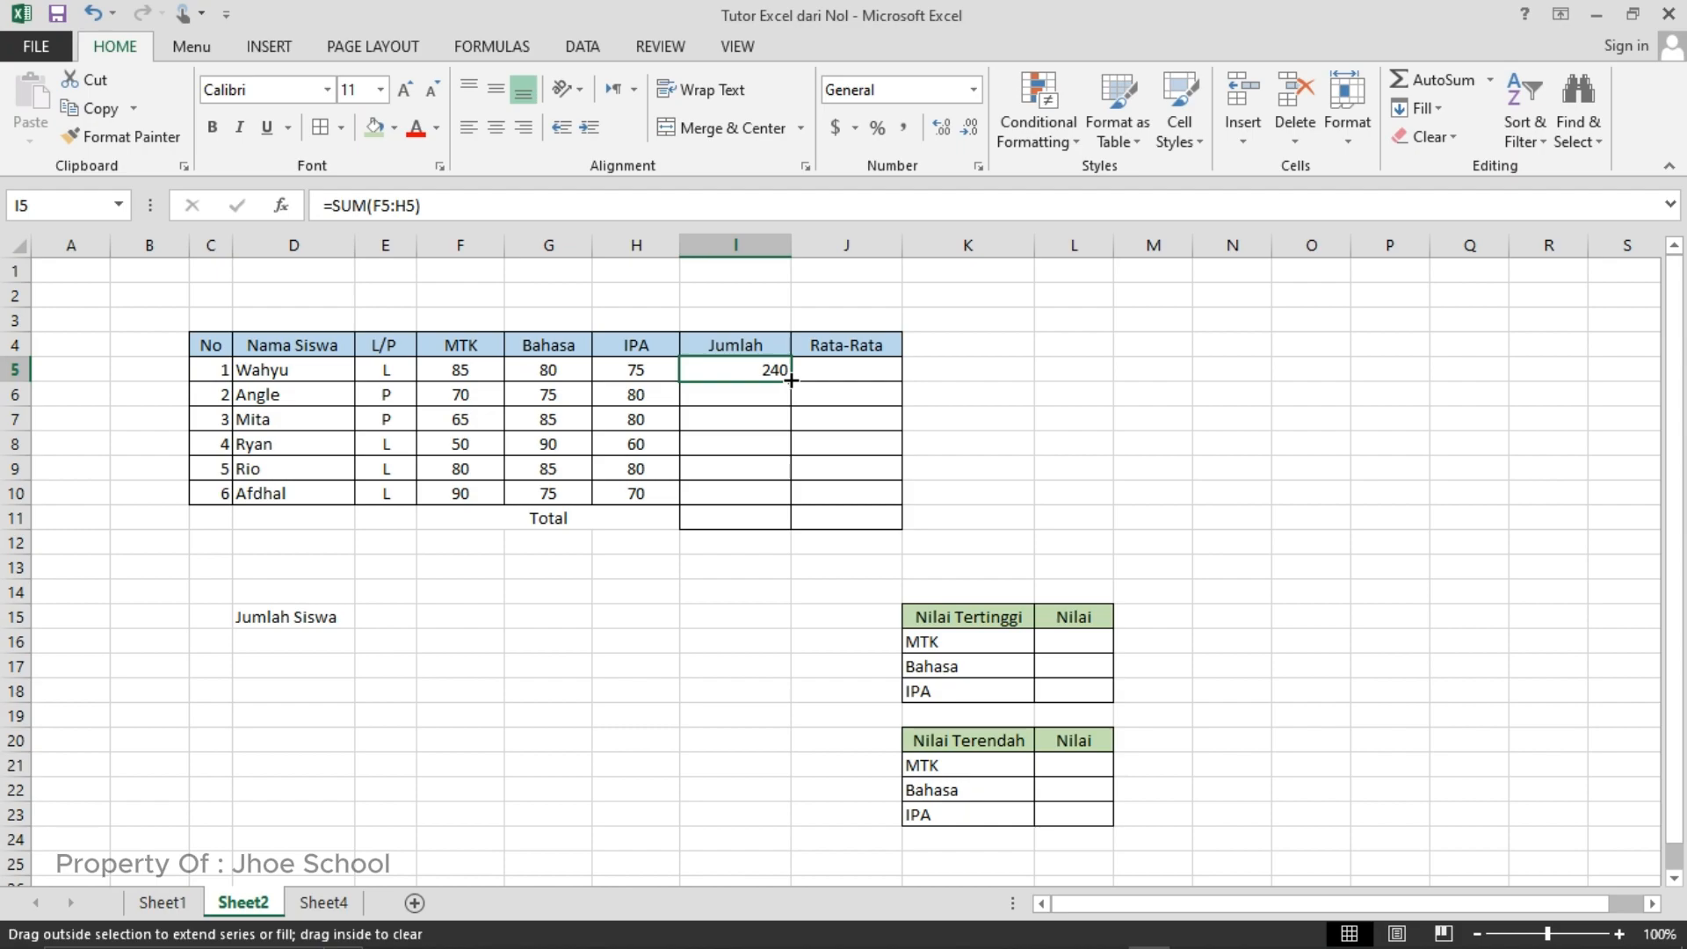
pyautogui.moveTo(790, 380); pyautogui.dragTo(794, 498)
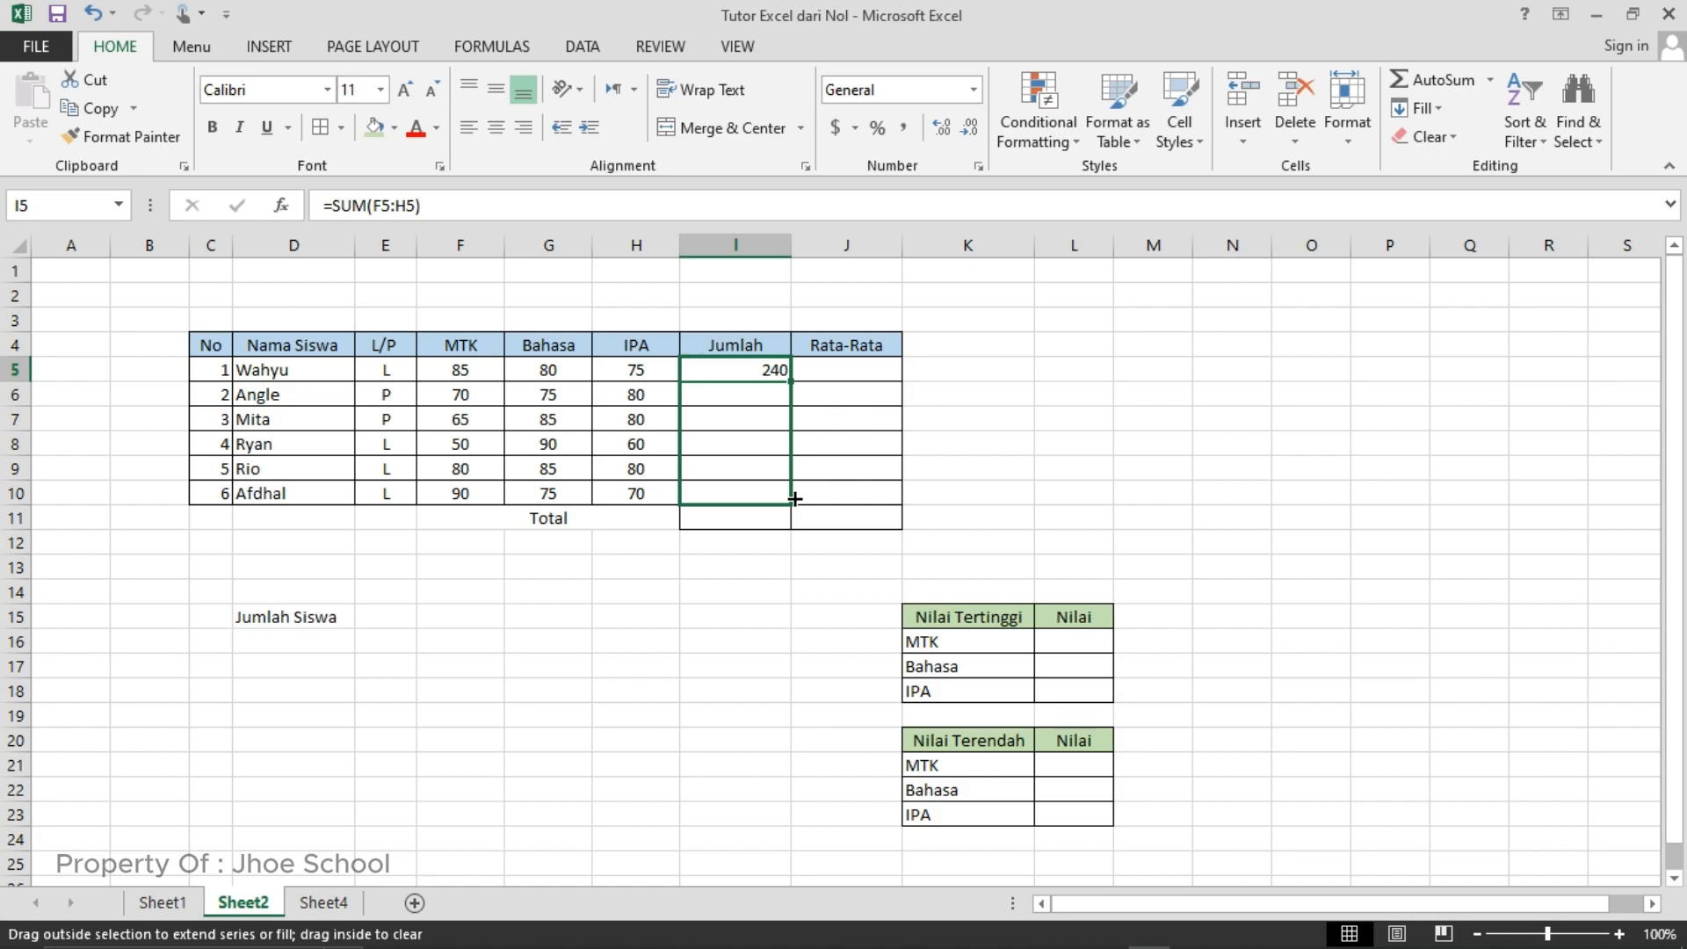
pyautogui.moveTo(794, 498); pyautogui.dragTo(793, 497)
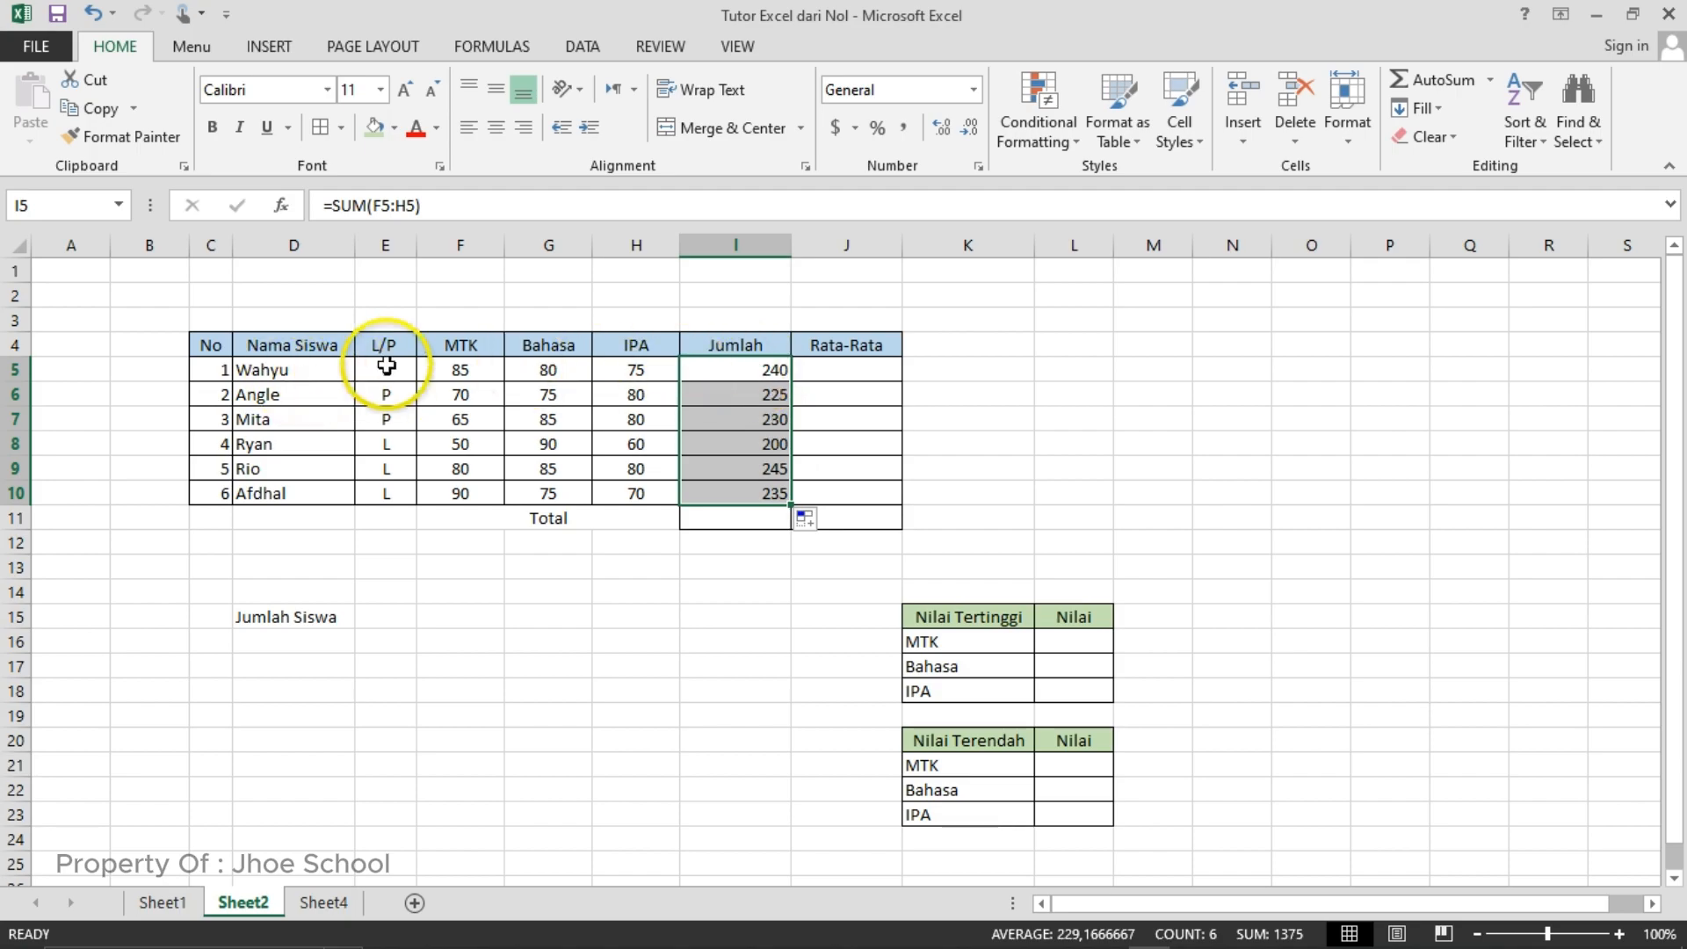
# - Examine the SUM formula in cell I5 and the cell range it references, leaving the formula as it is
pyautogui.click(726, 370)
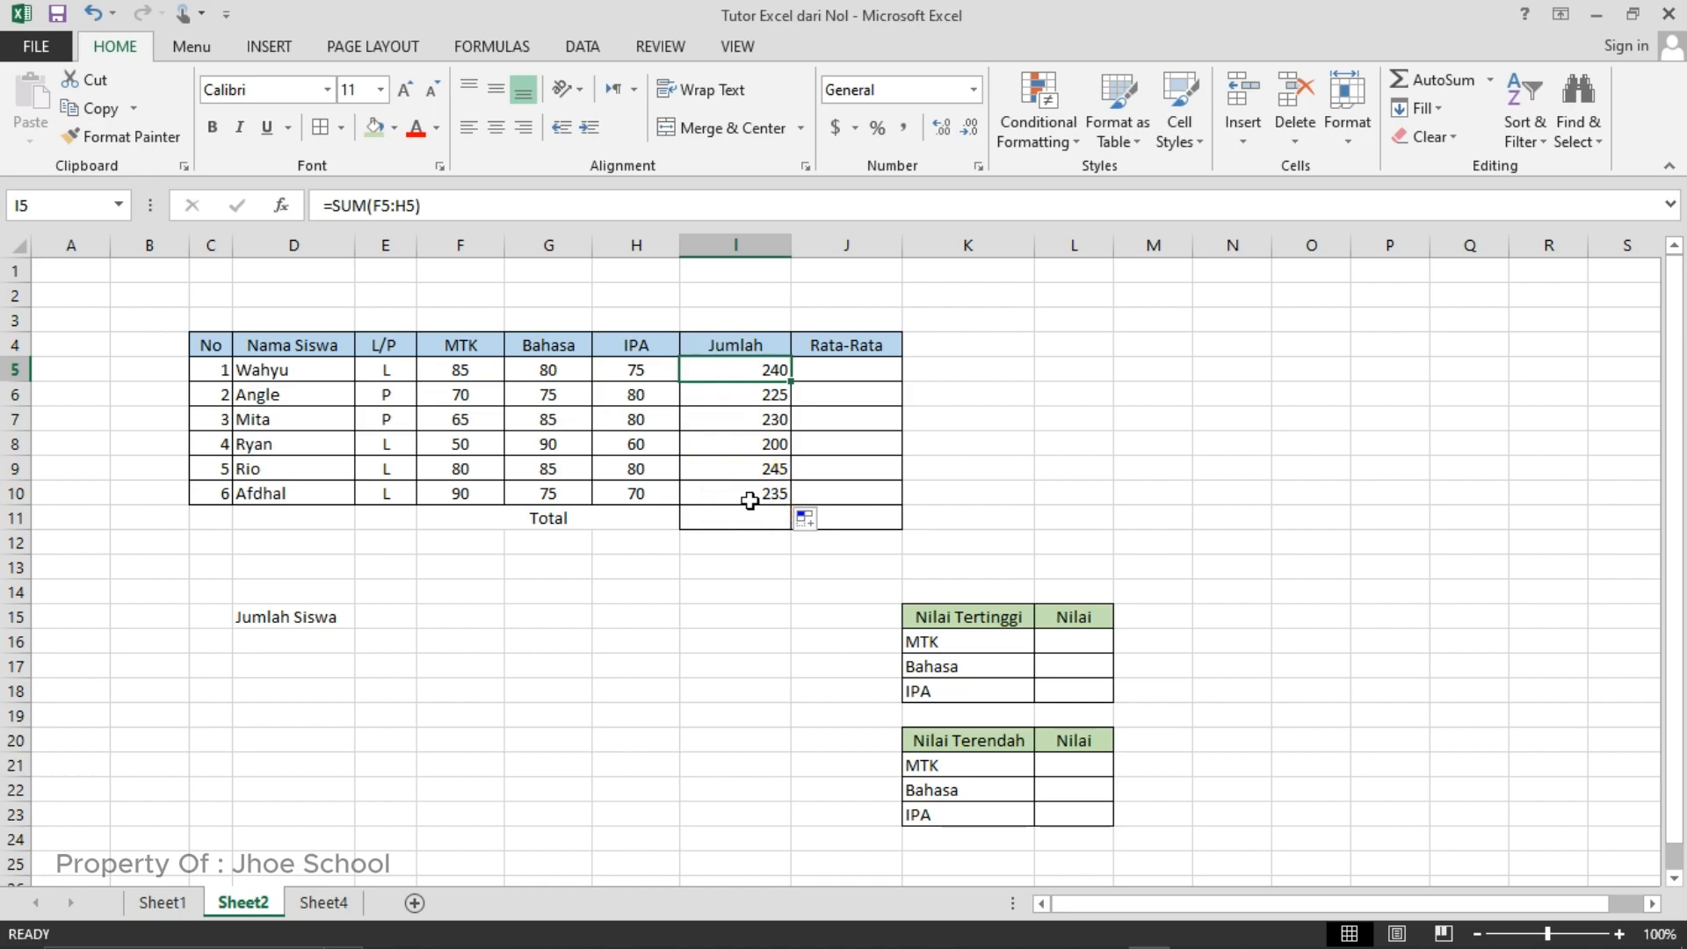
pyautogui.click(409, 209)
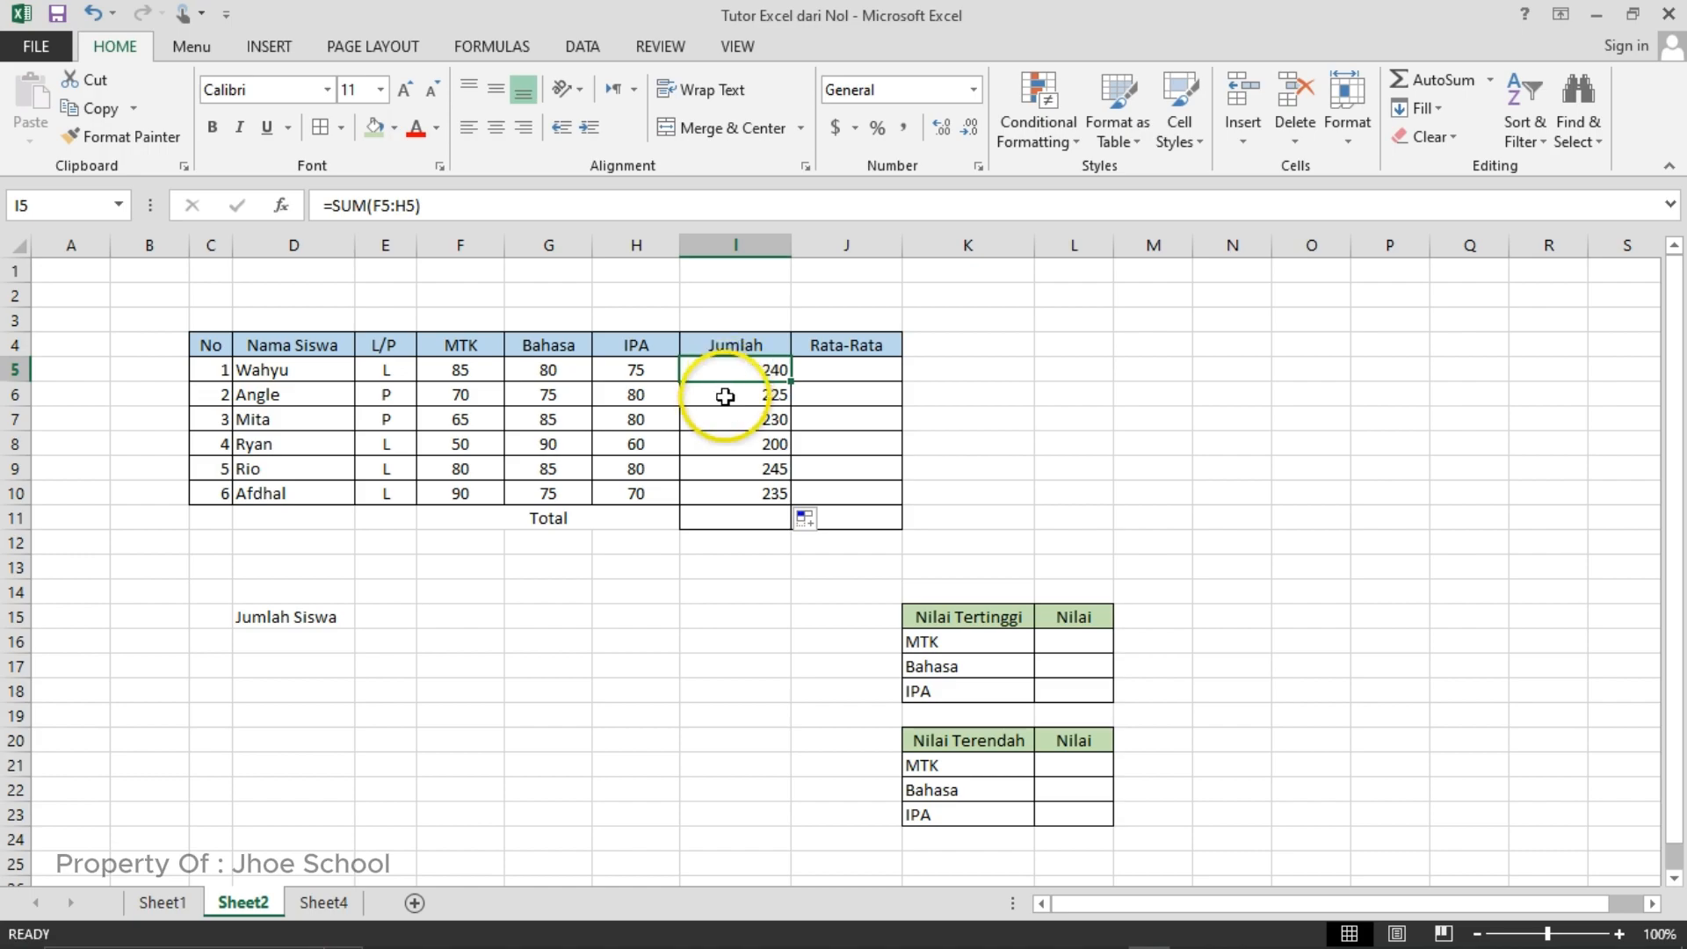
pyautogui.click(721, 394)
pyautogui.click(728, 367)
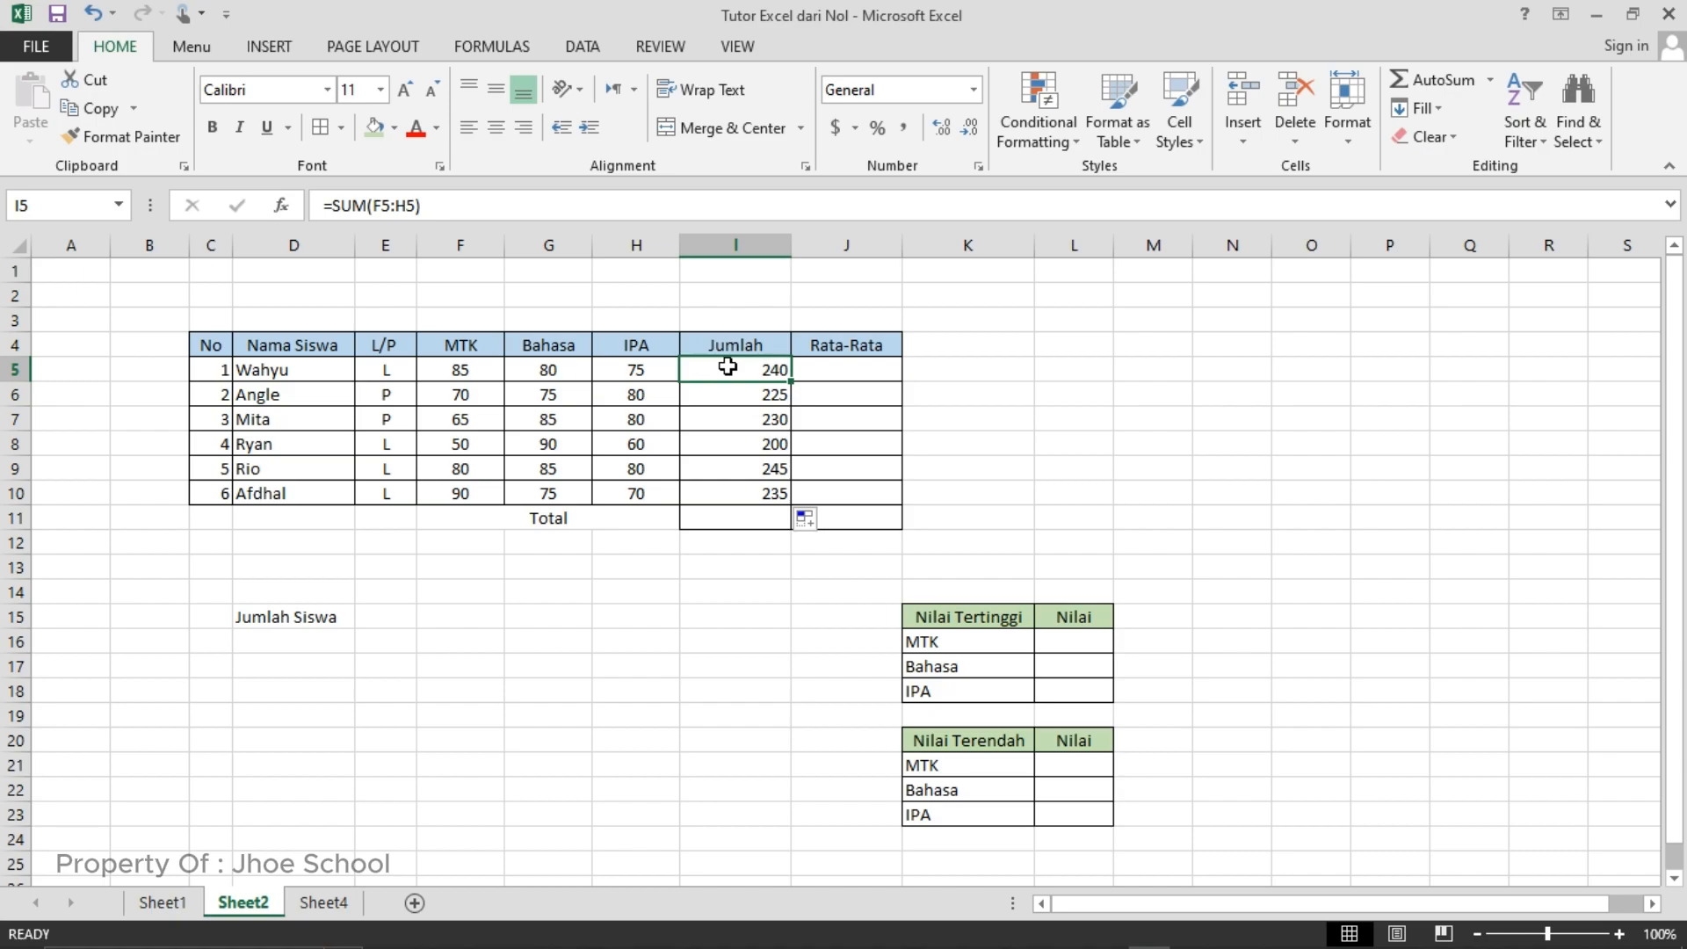
pyautogui.press('F2')
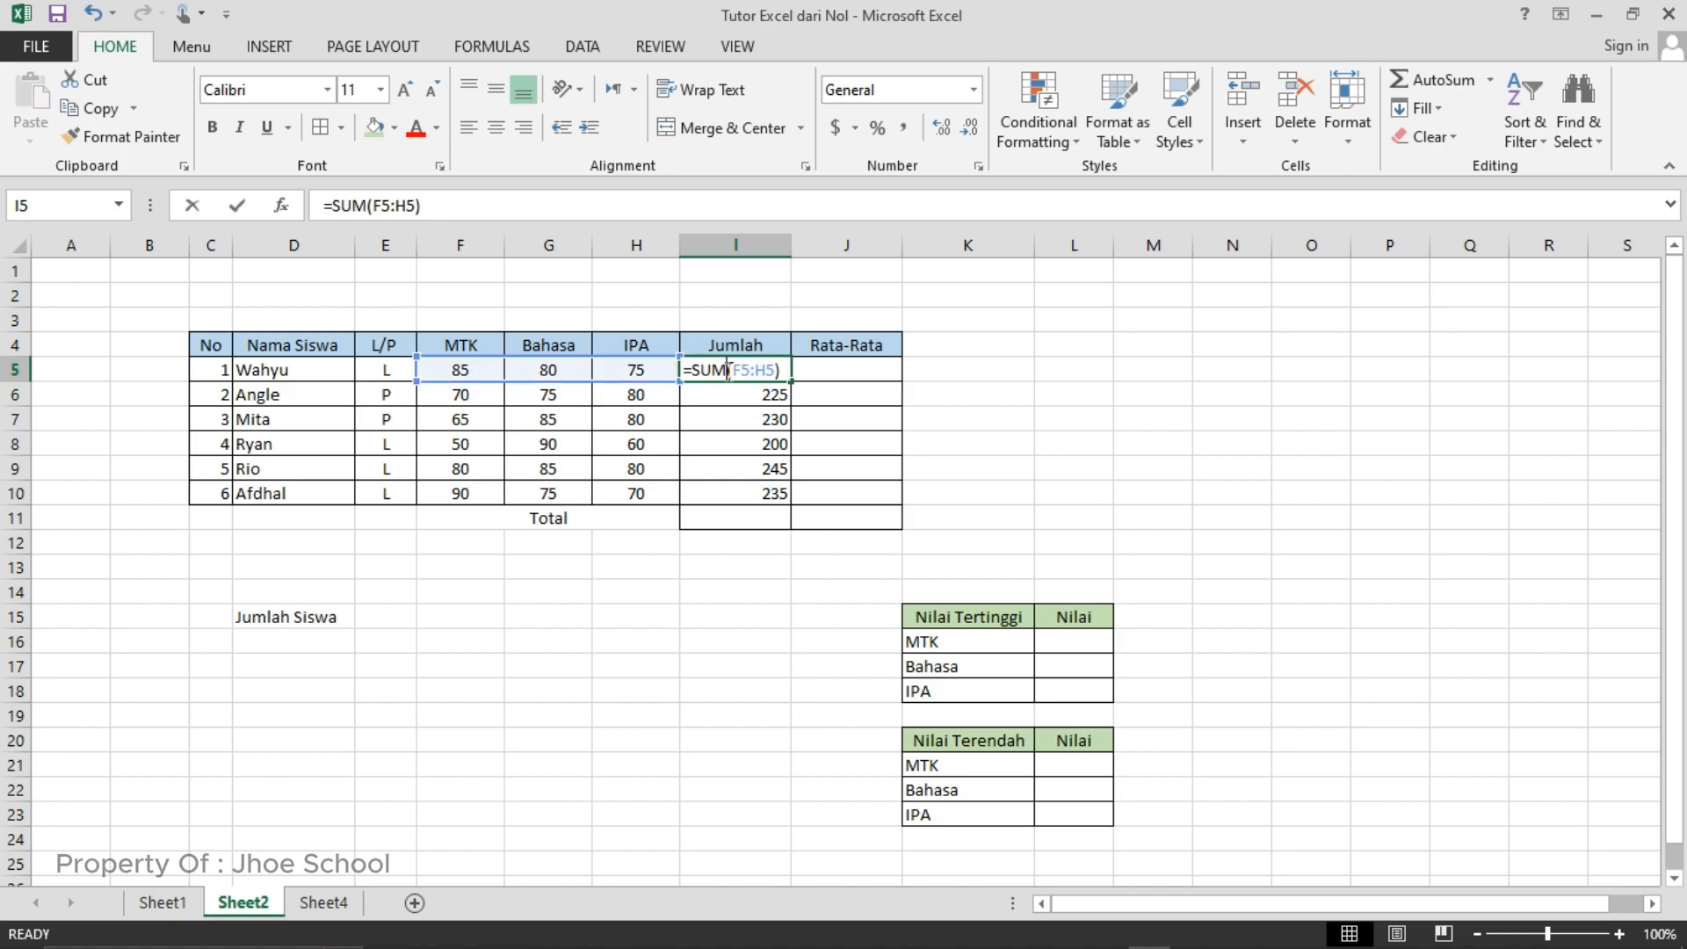
pyautogui.click(765, 369)
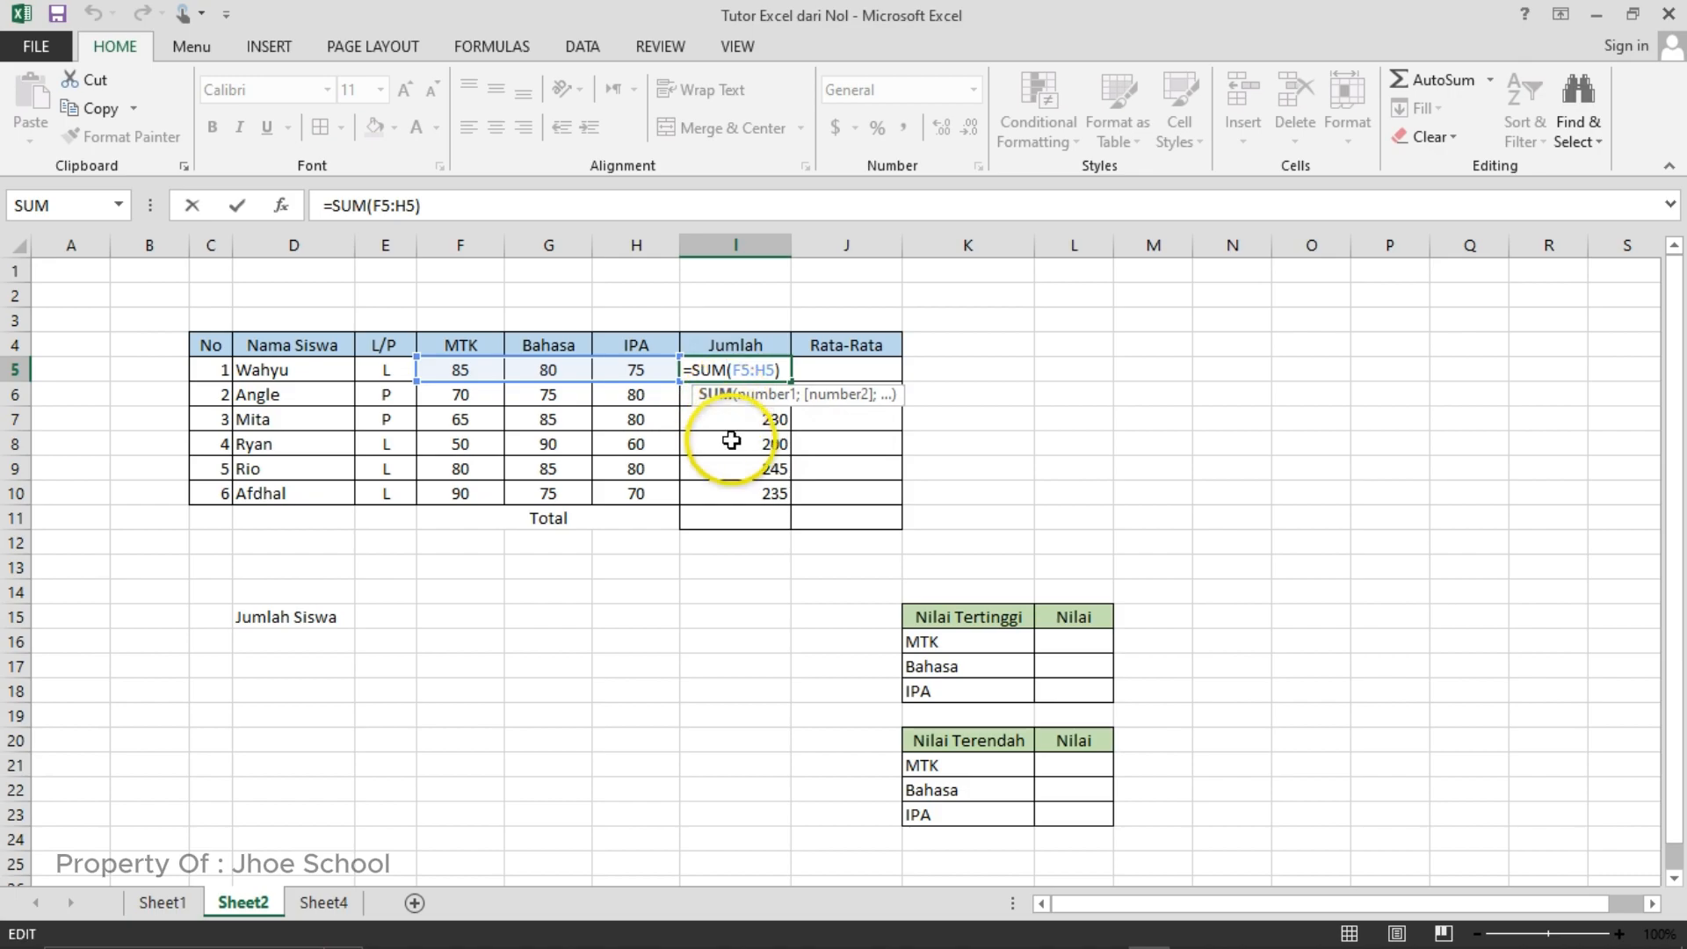
pyautogui.click(923, 437)
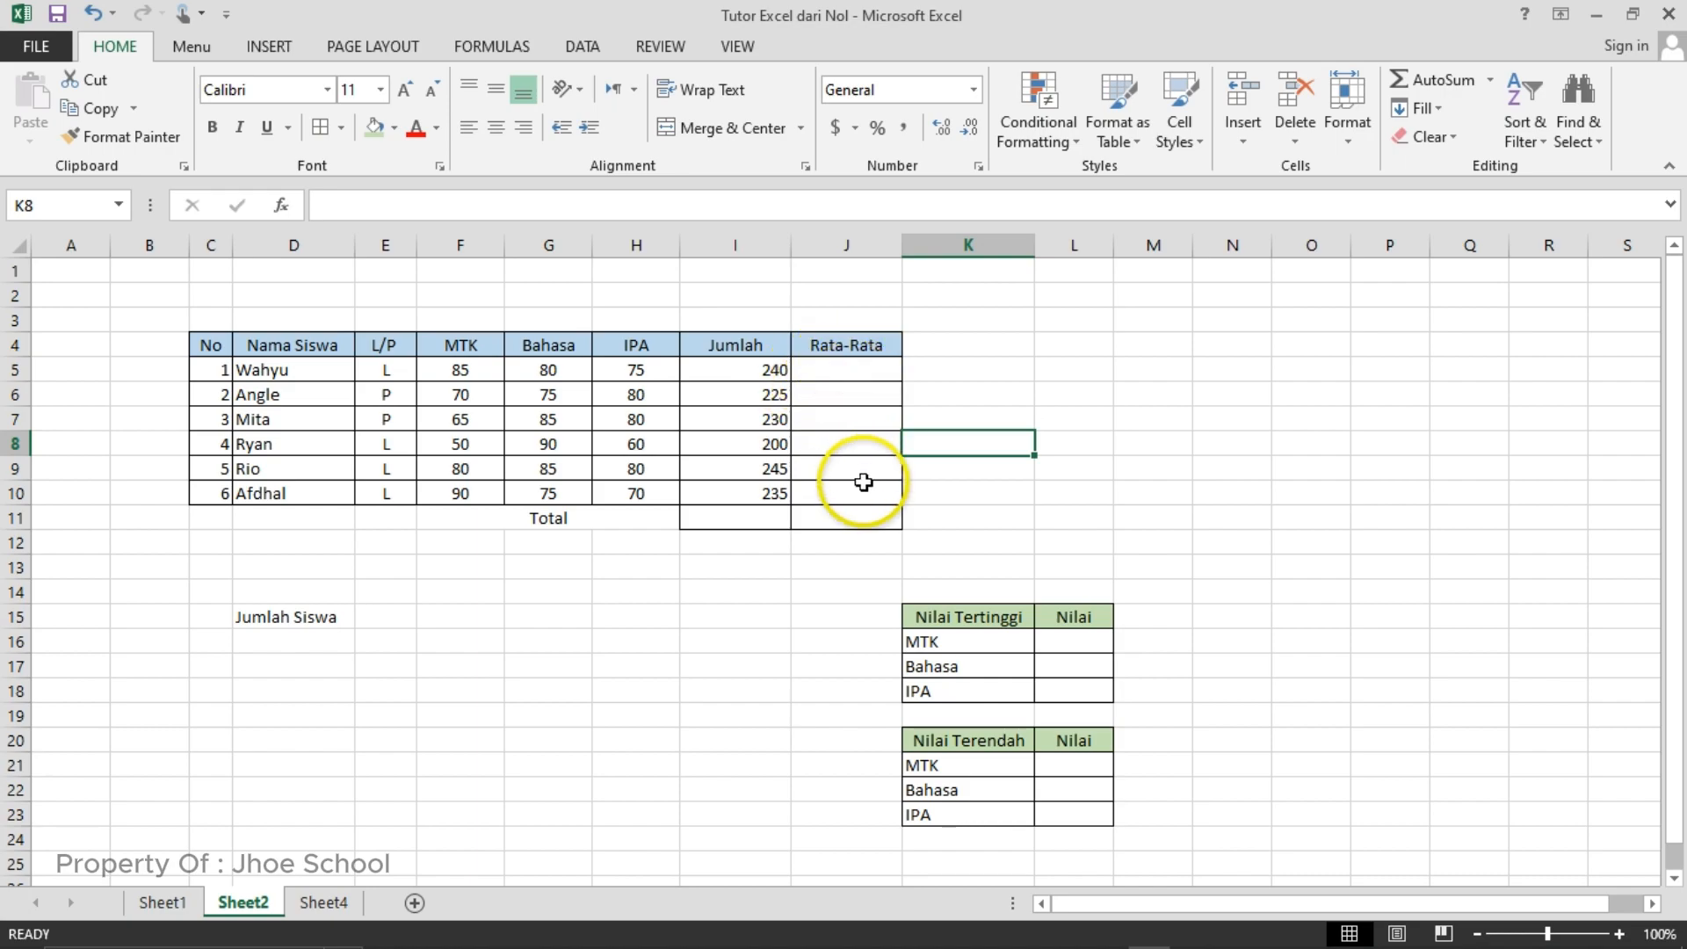
# - Enter the formula =AVERAGE(F5:H5) in cell J5 to average the first student's three subject scores
pyautogui.click(832, 373)
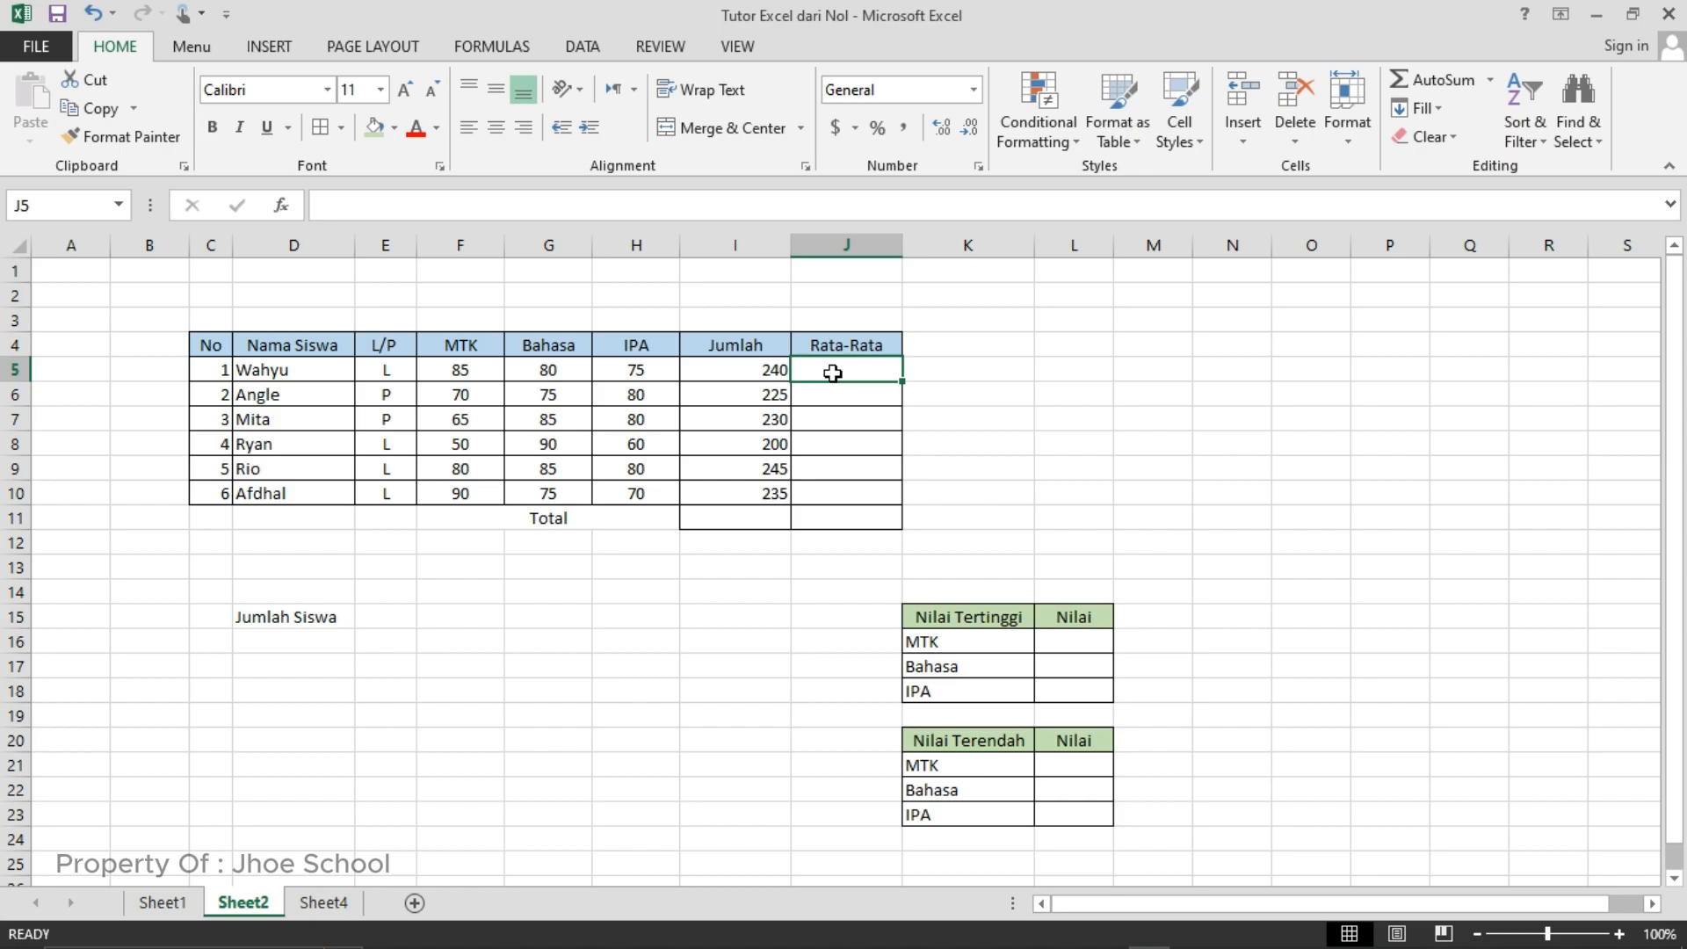
pyautogui.write('=')
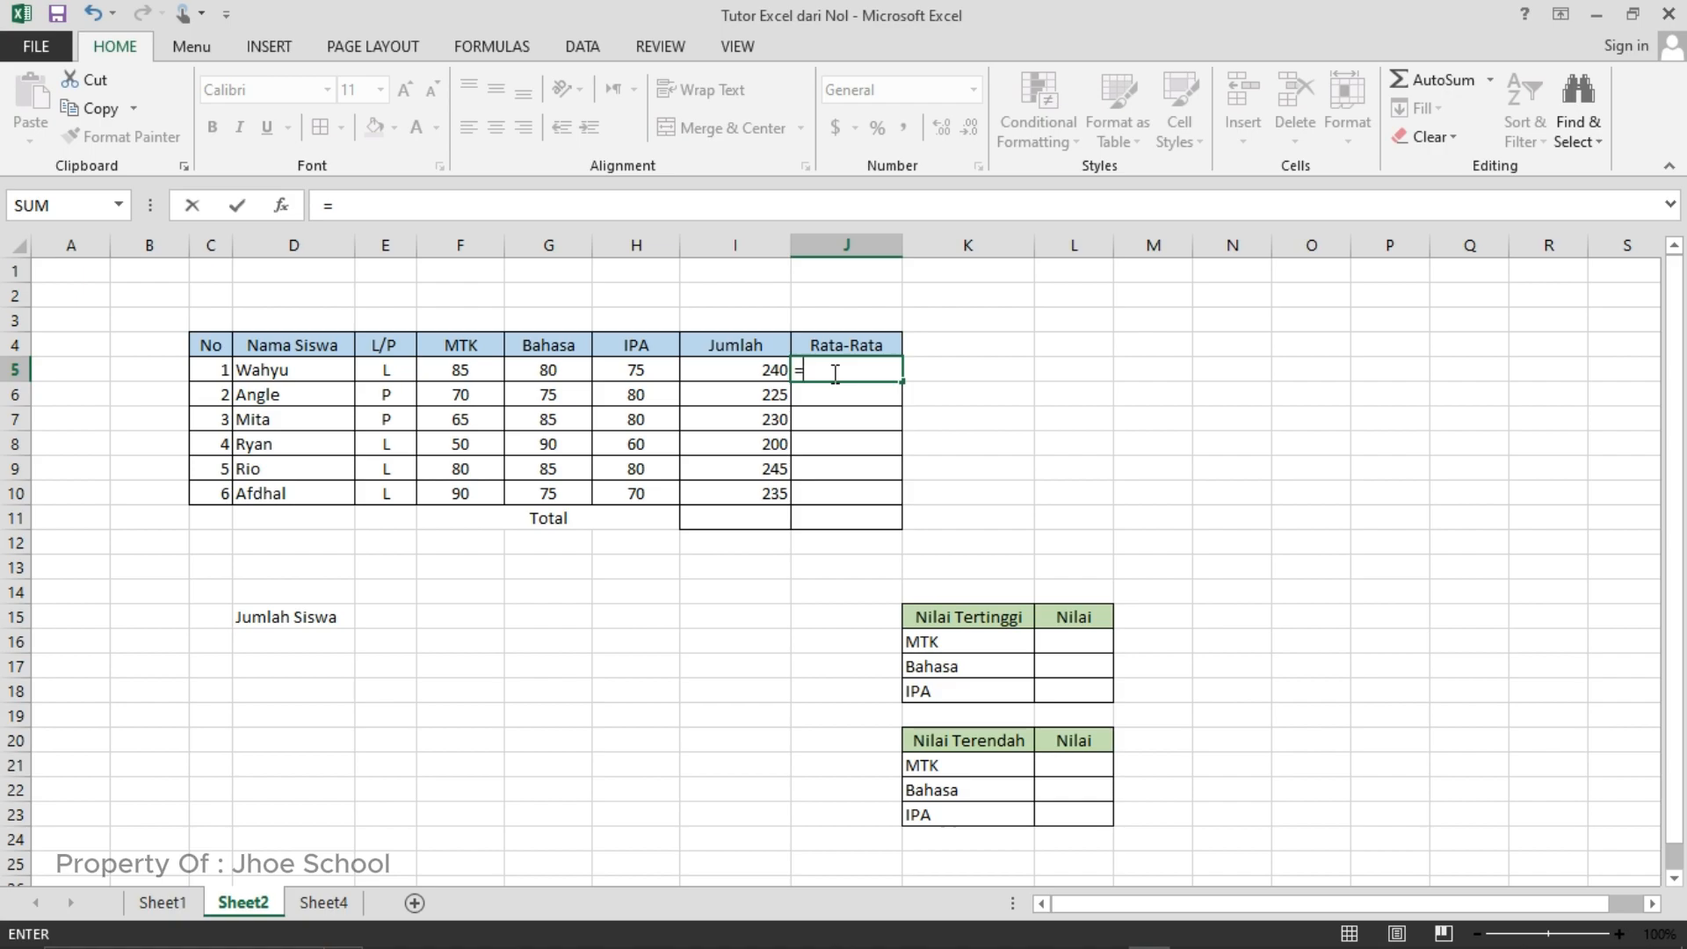
pyautogui.write('average')
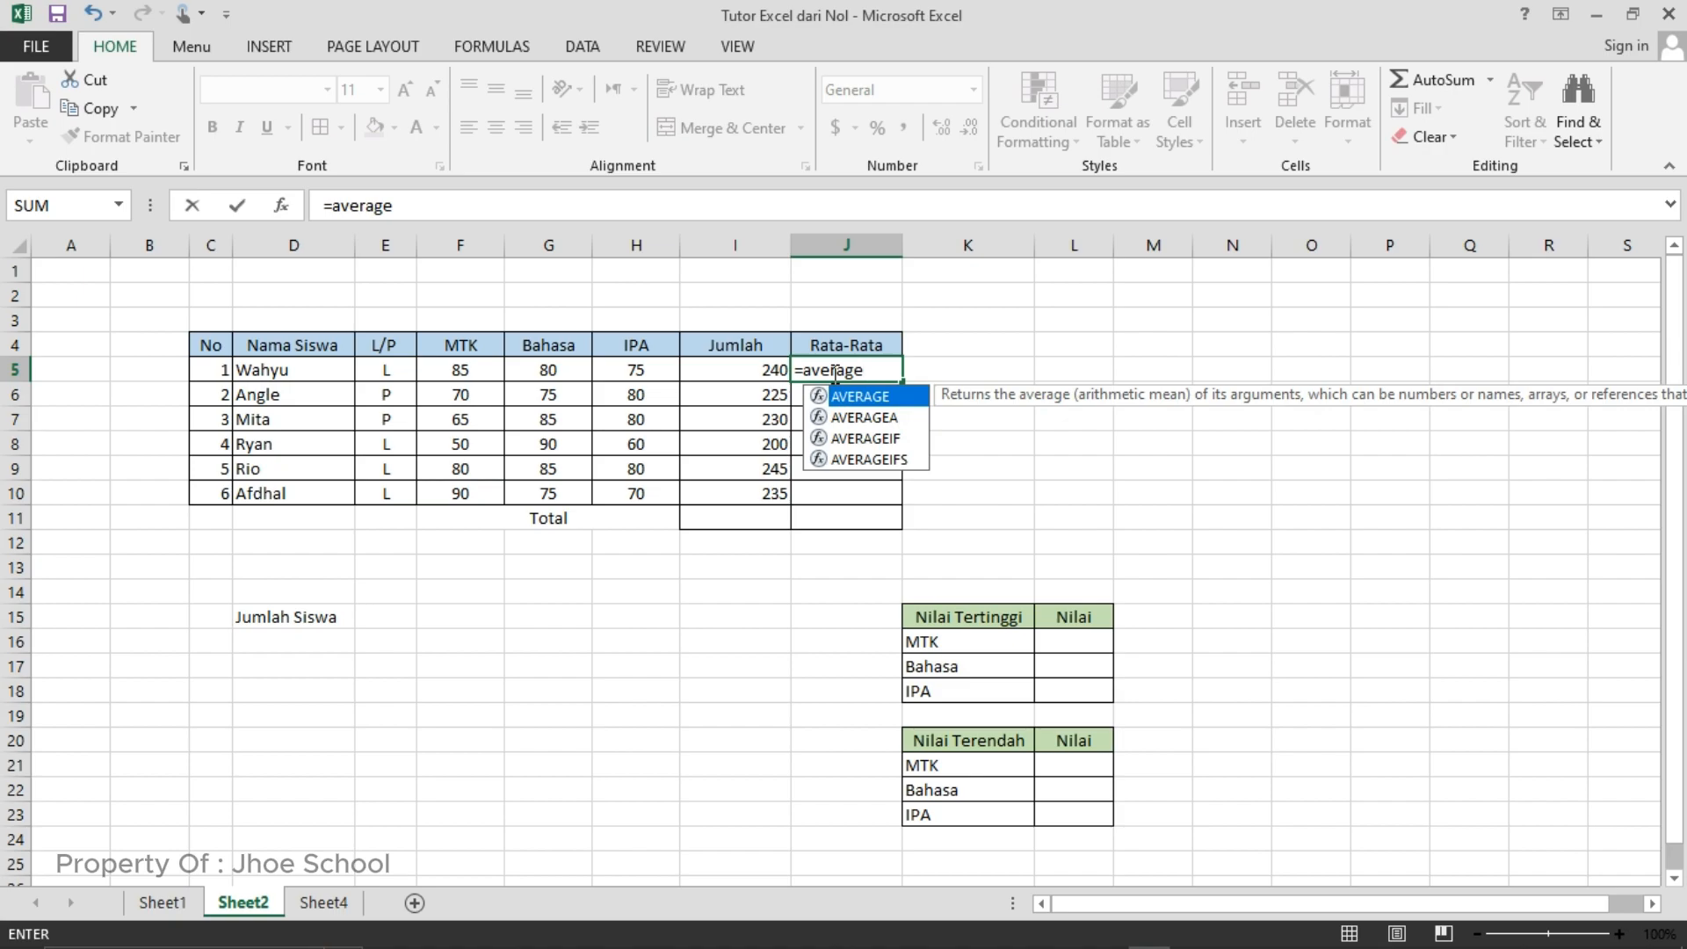
pyautogui.write('(')
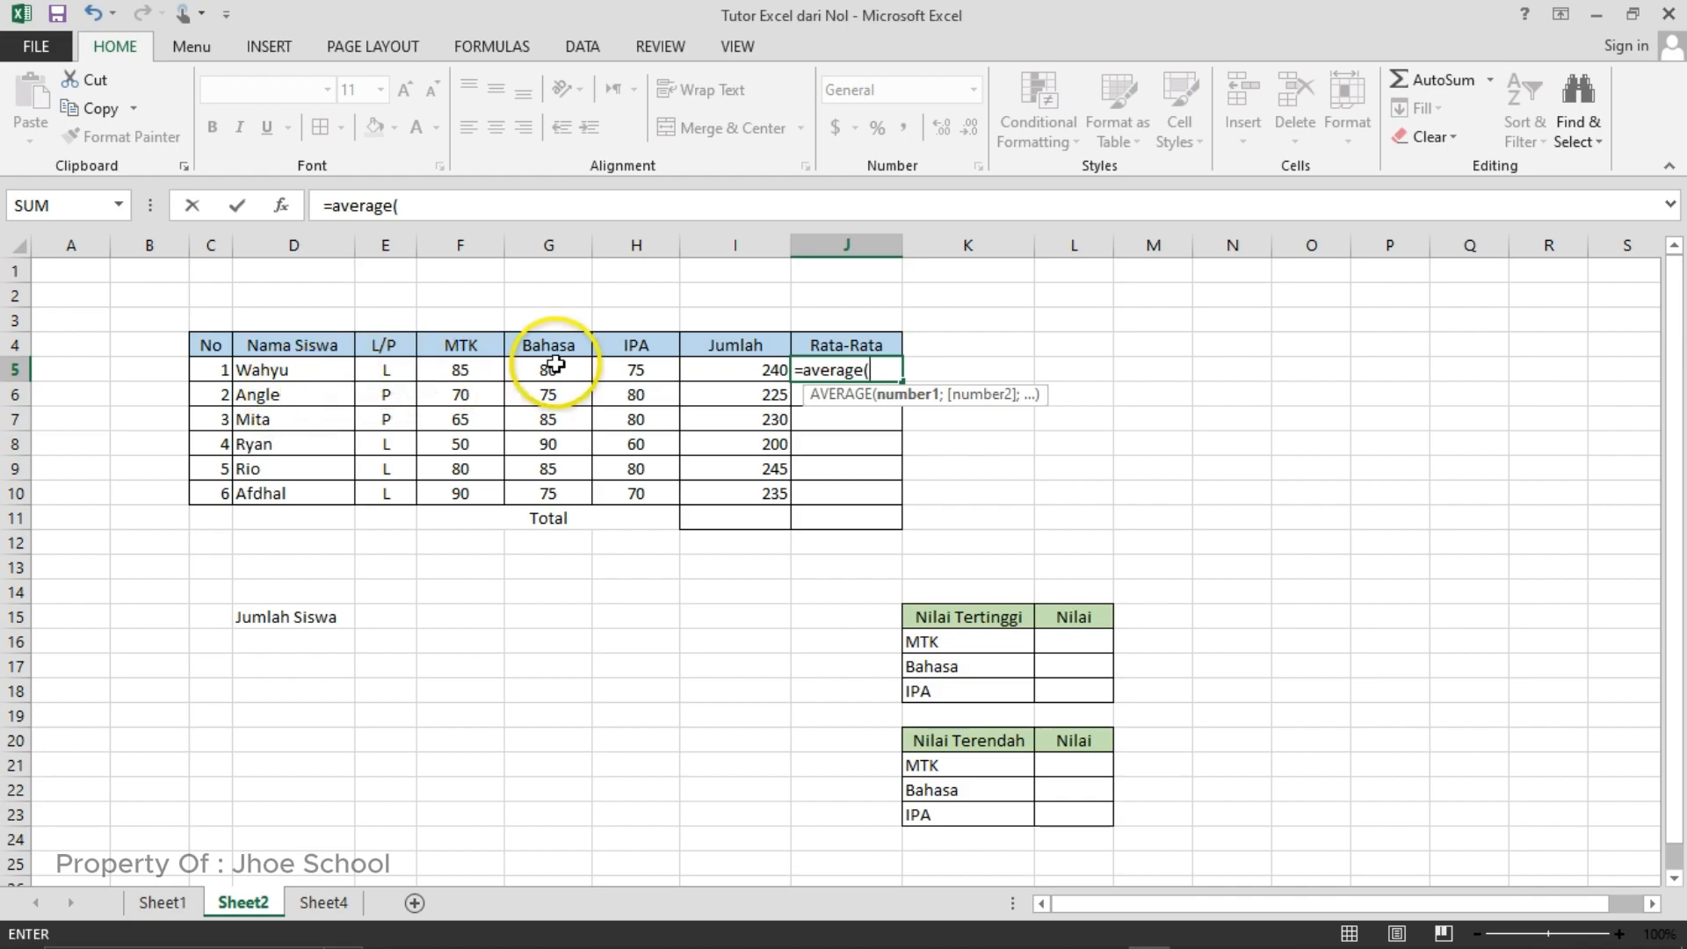
pyautogui.click(468, 375)
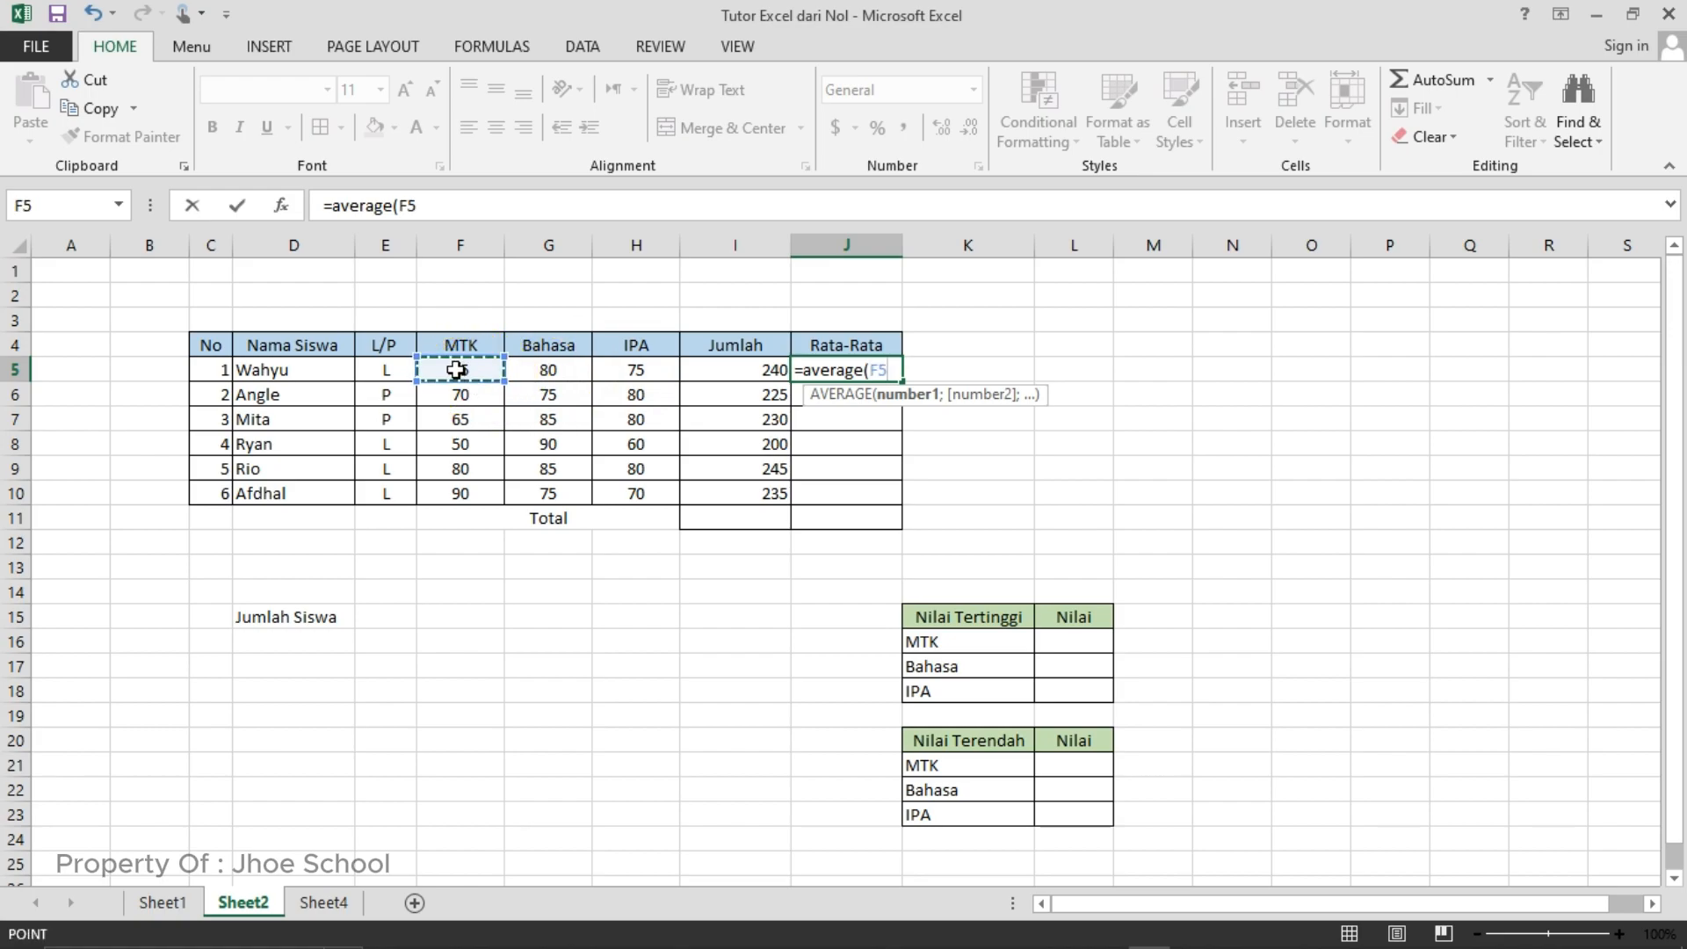
pyautogui.moveTo(456, 370); pyautogui.dragTo(625, 378)
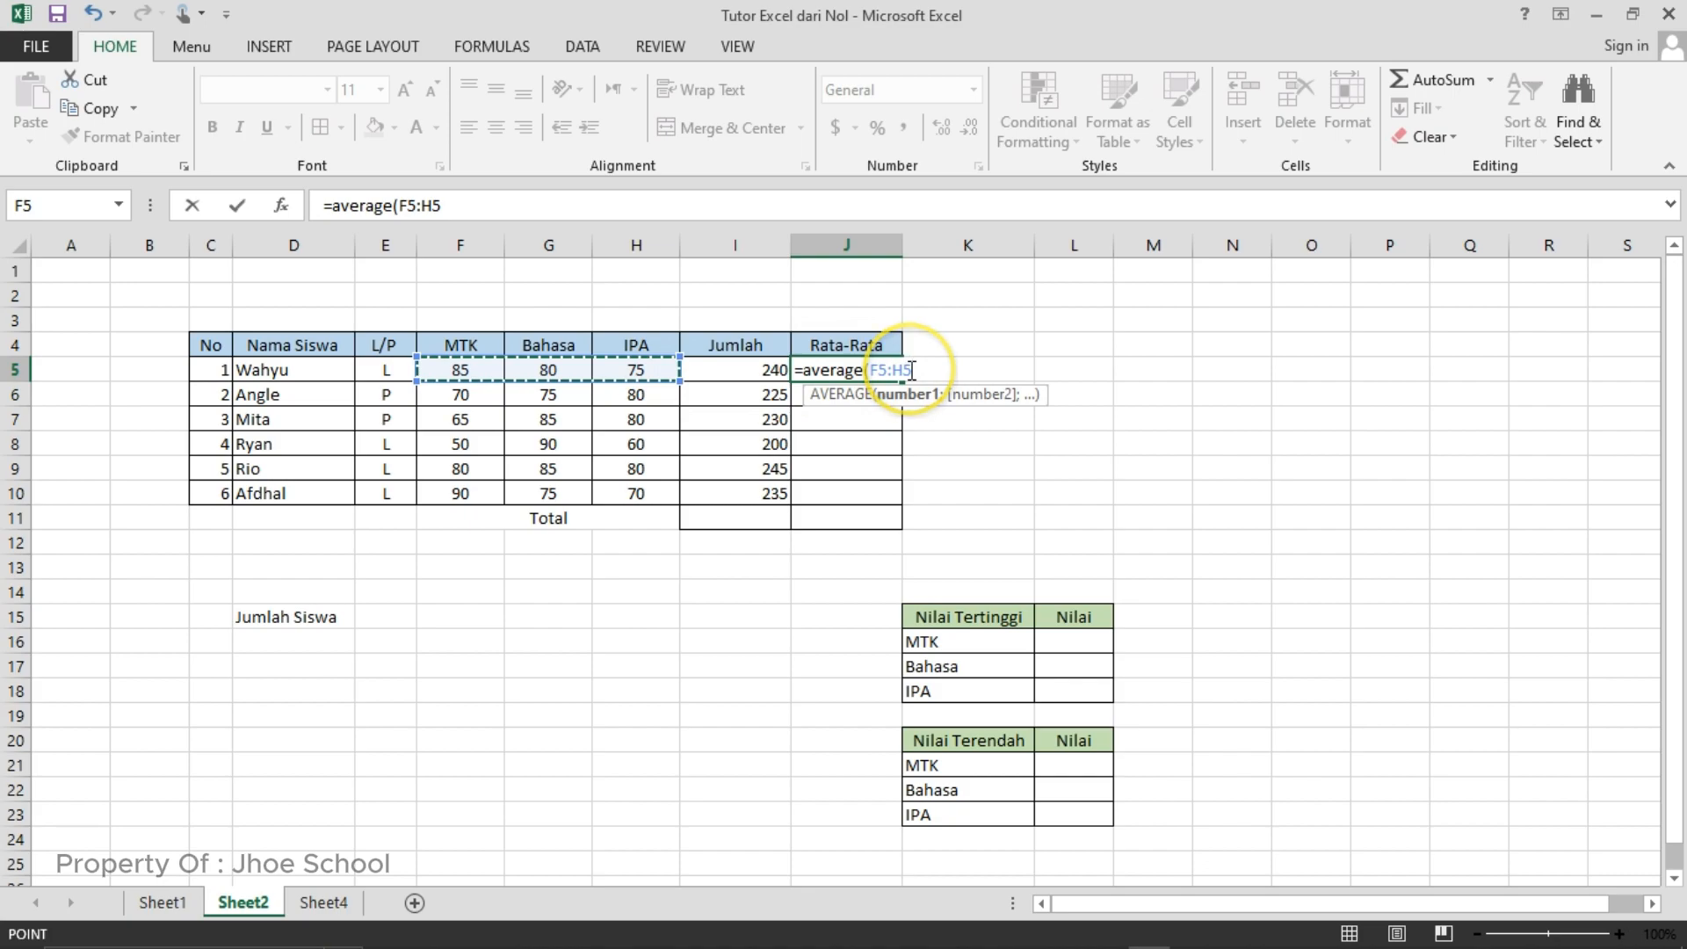
pyautogui.write(')')
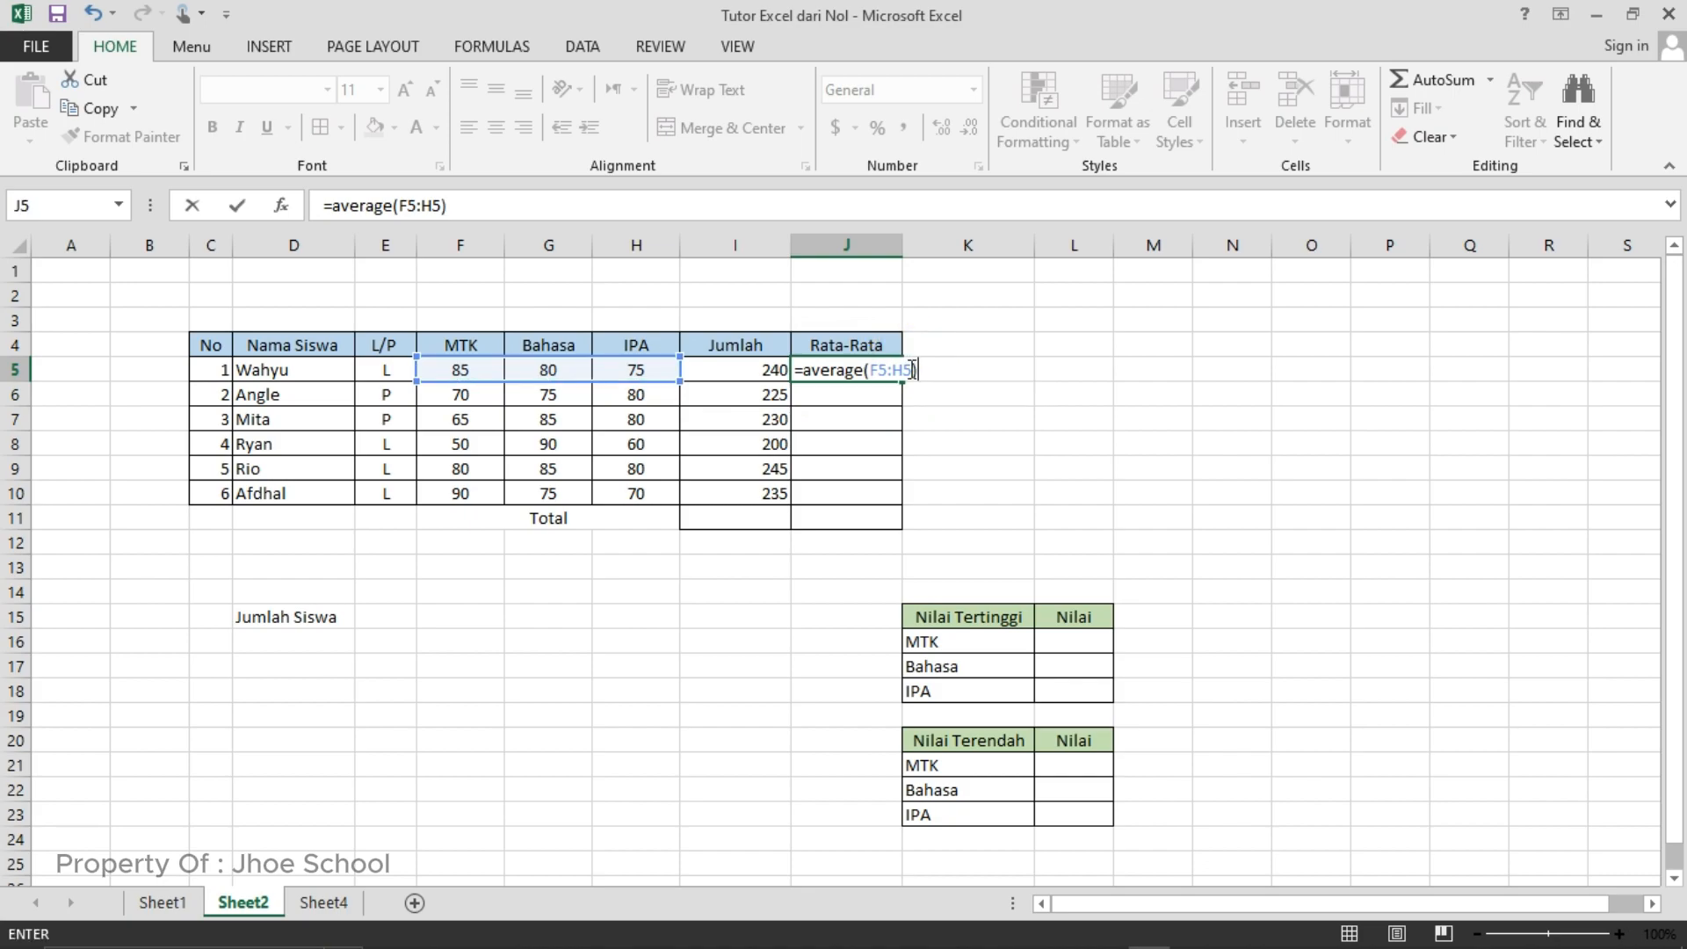
pyautogui.press('Return')
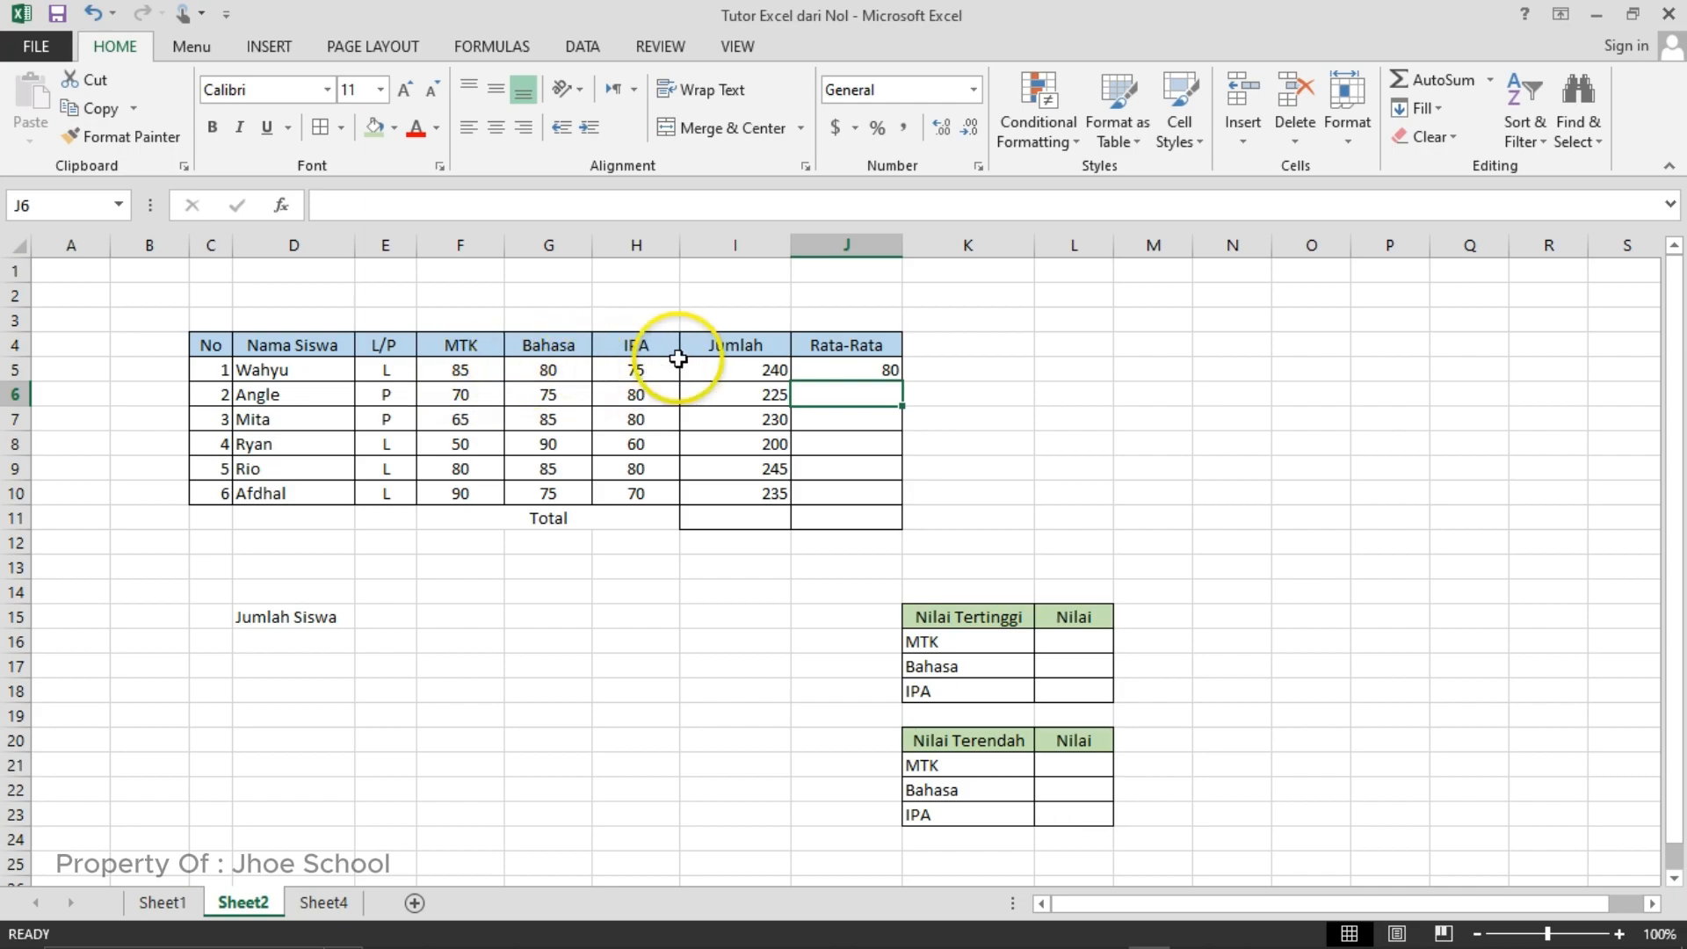
# - Fill the AVERAGE formula from J5 down through J10 to complete the Rata-Rata column for all students
pyautogui.click(858, 376)
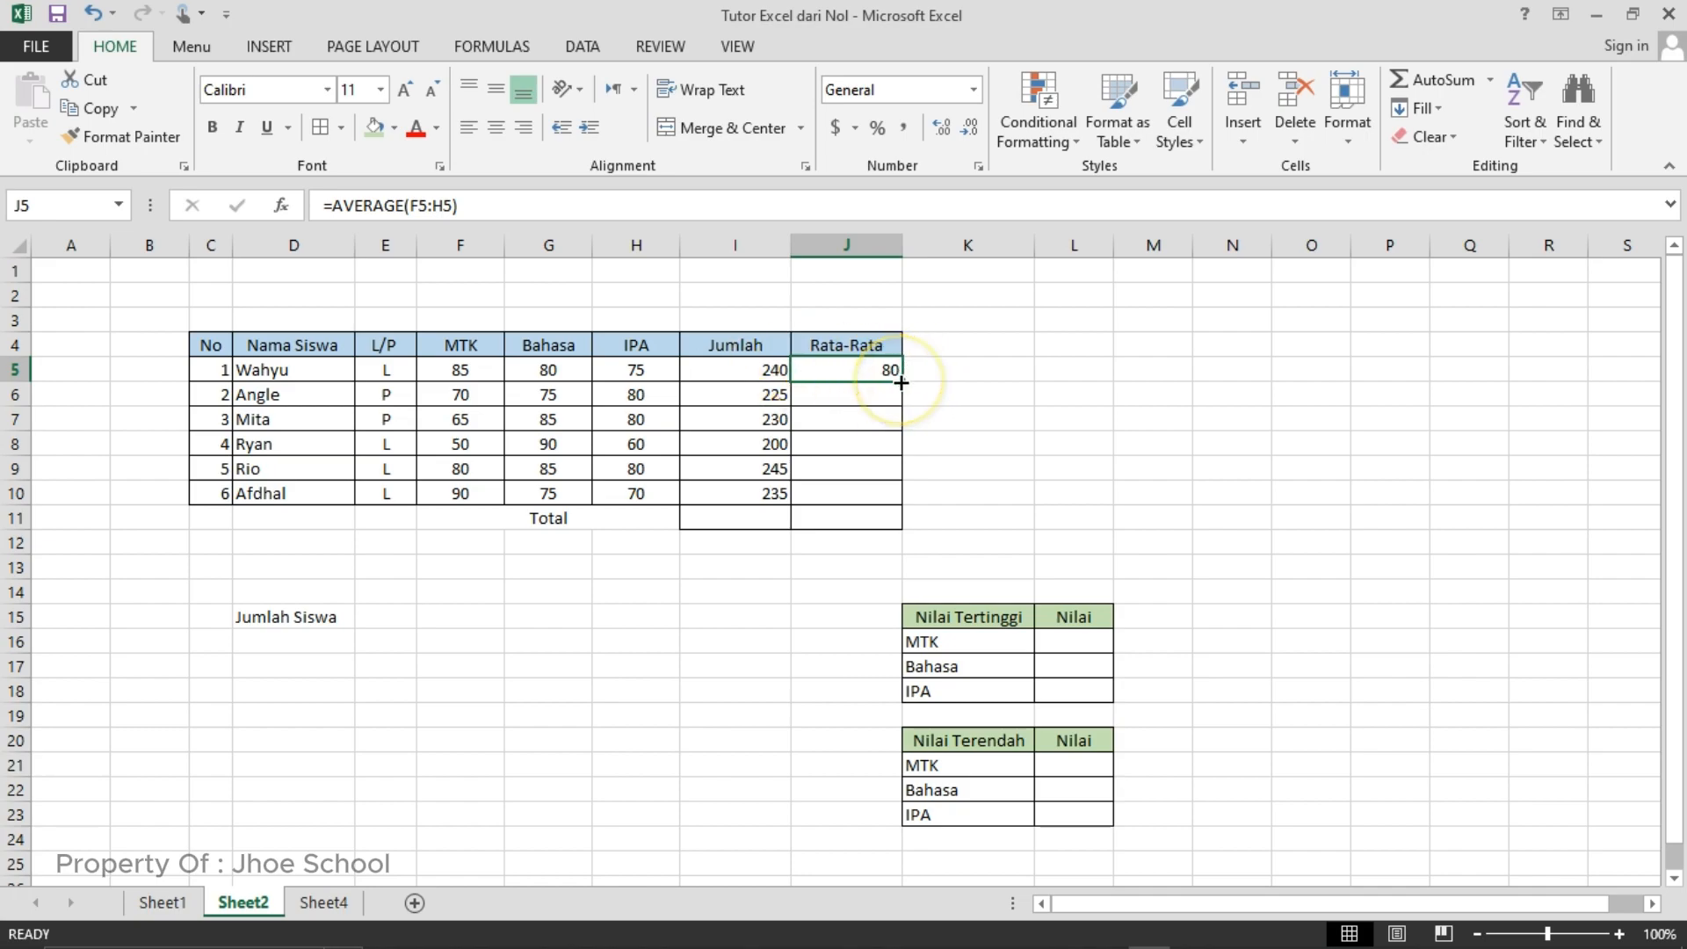
pyautogui.moveTo(900, 383); pyautogui.dragTo(975, 487)
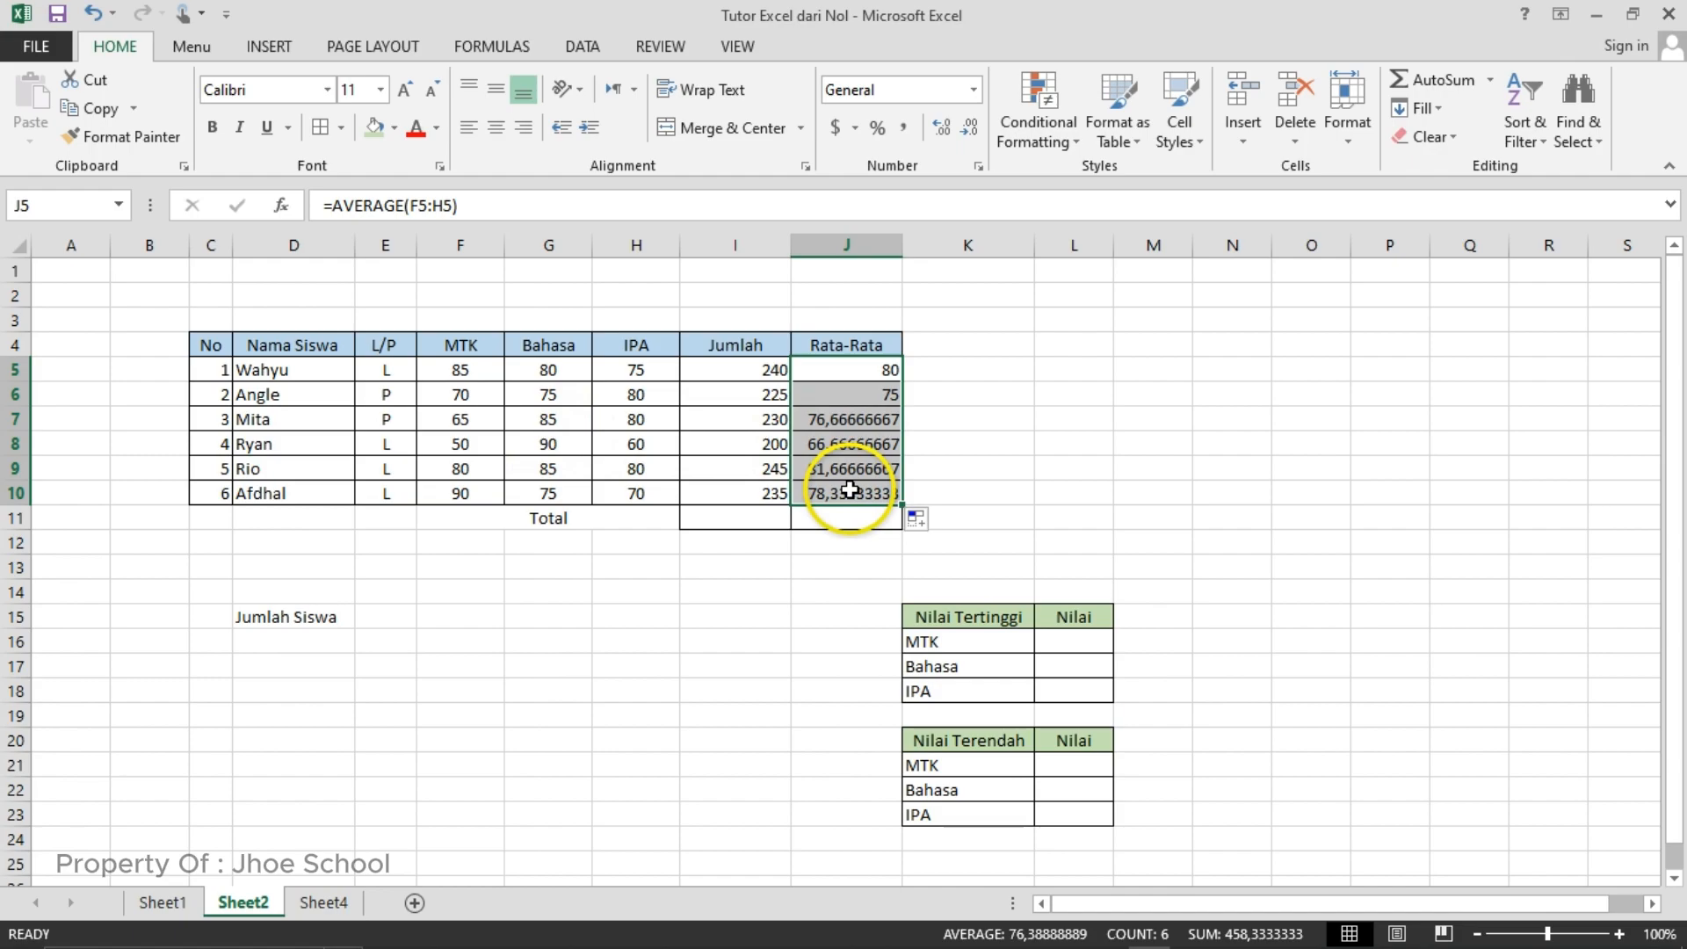
pyautogui.click(910, 420)
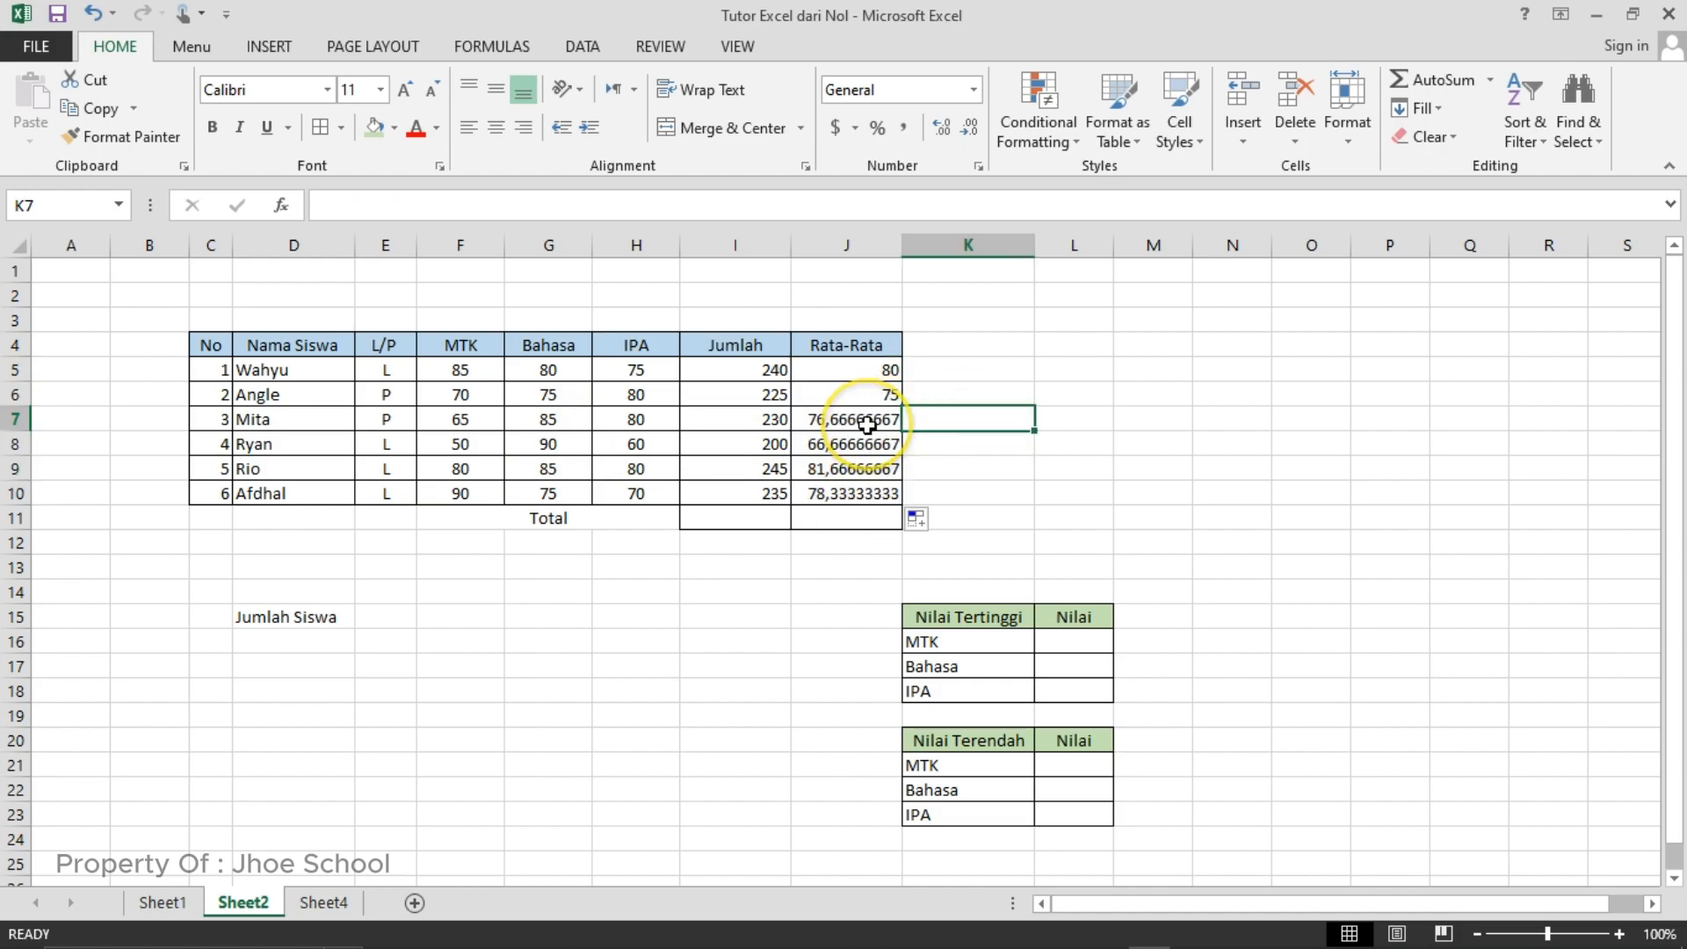
# - Reduce the average values in J7:J10 of the Rata-Rata column to two decimal places
pyautogui.moveTo(867, 425); pyautogui.dragTo(876, 485)
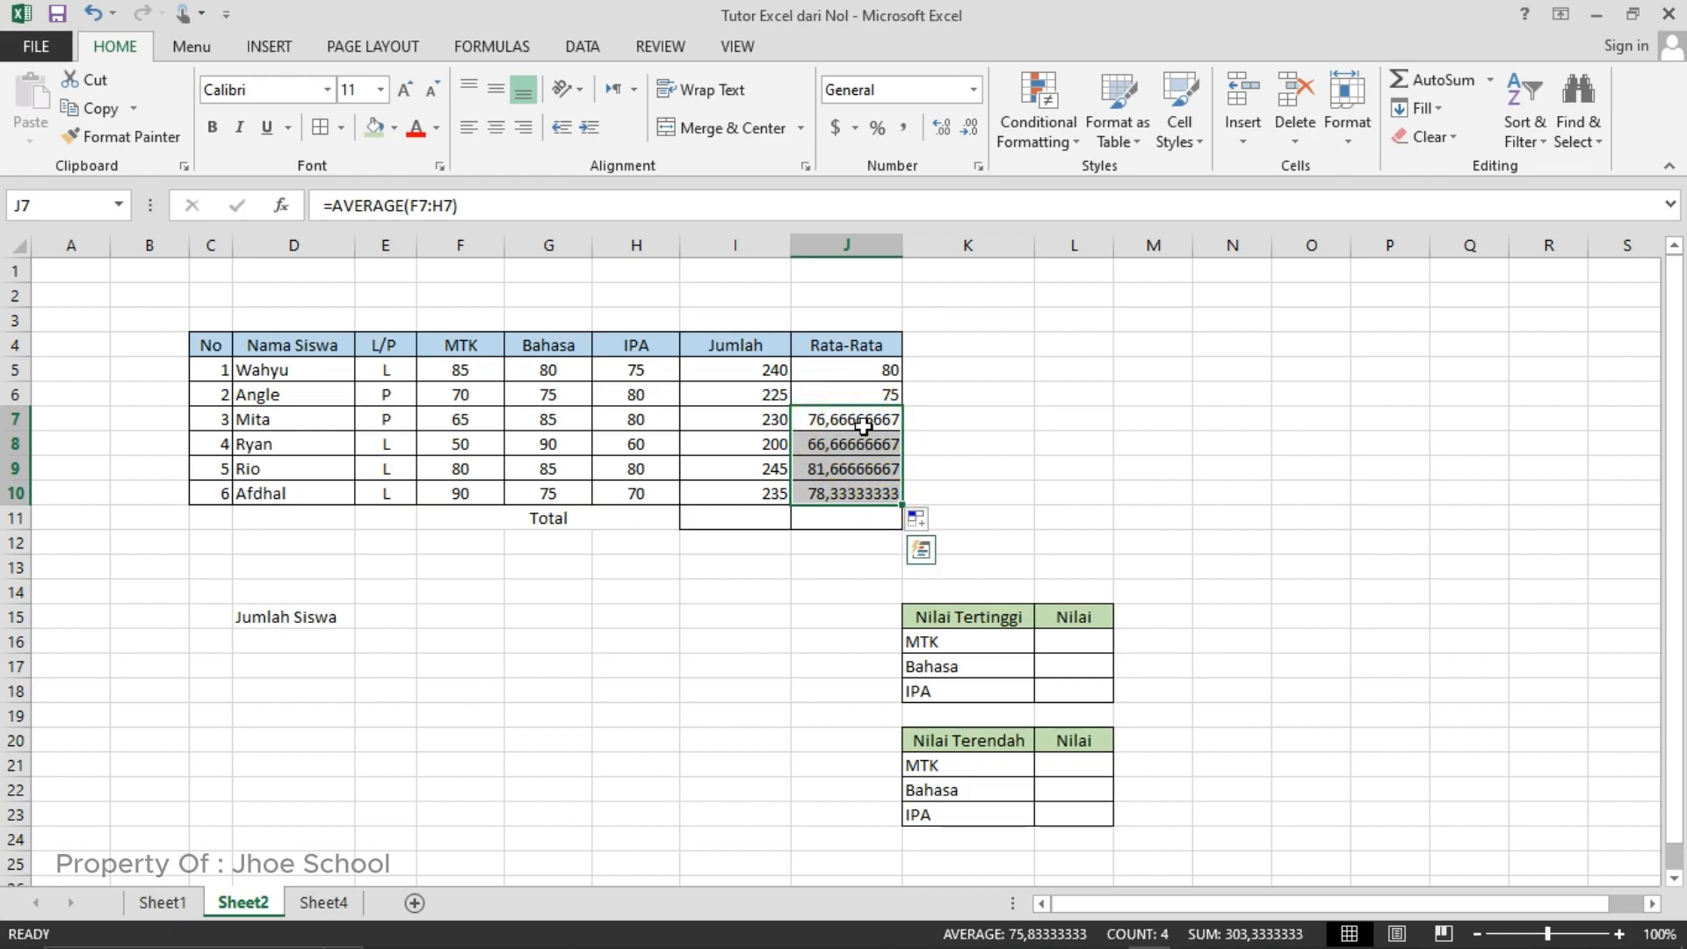
pyautogui.click(967, 401)
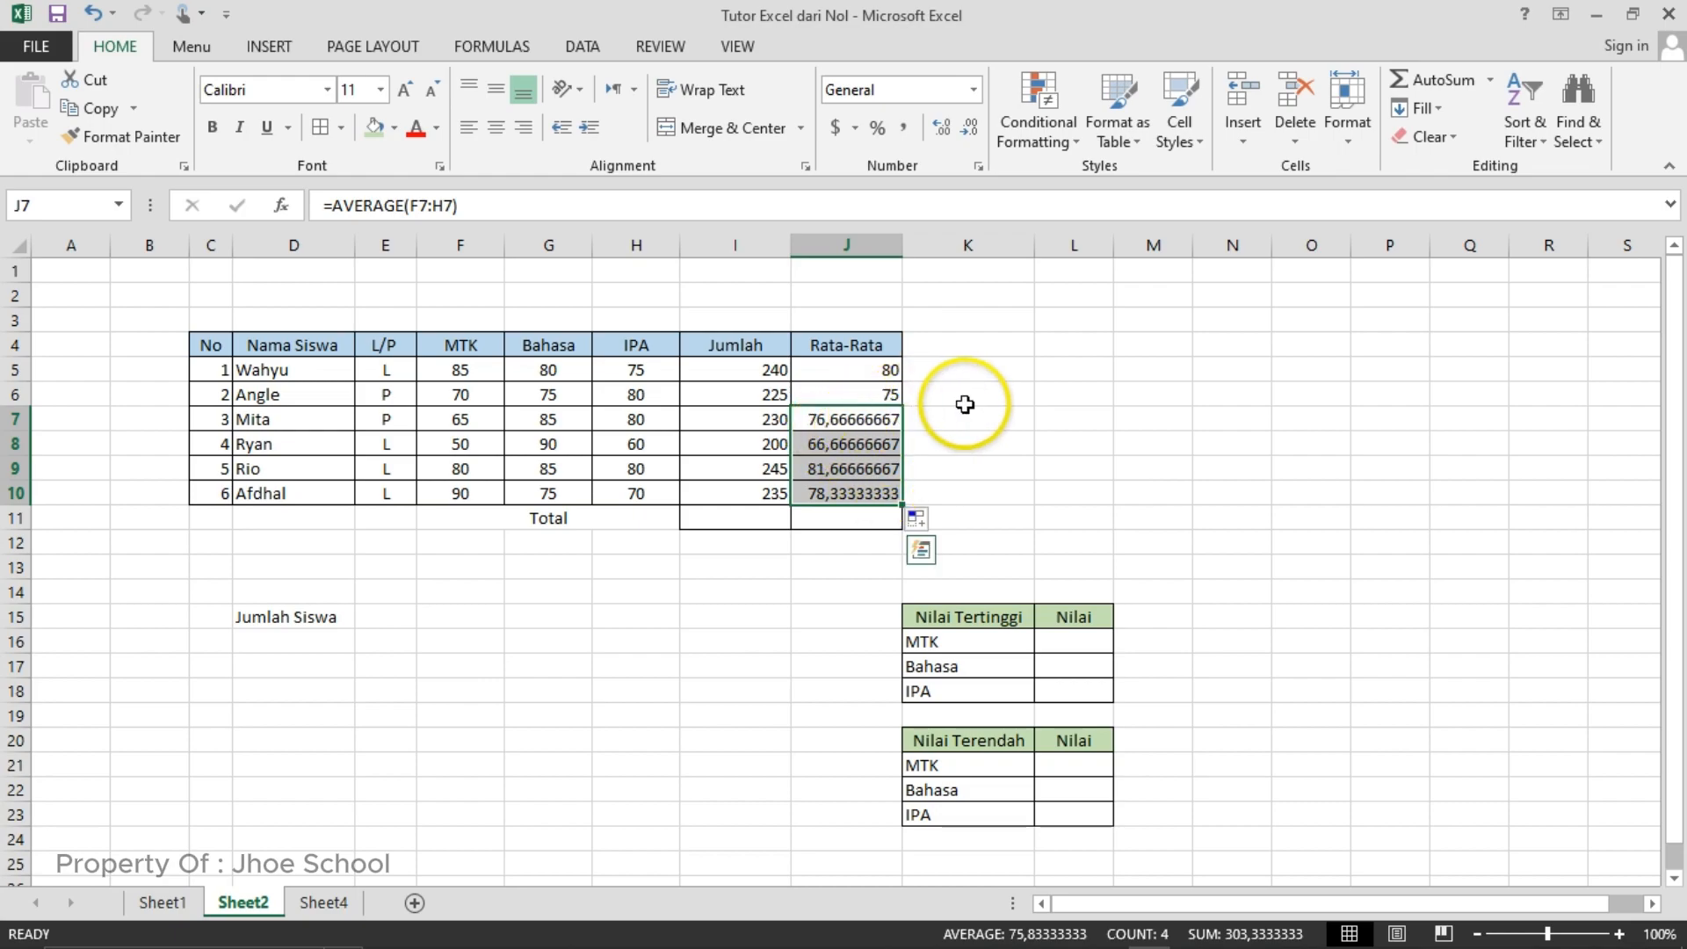
pyautogui.moveTo(866, 418); pyautogui.dragTo(845, 492)
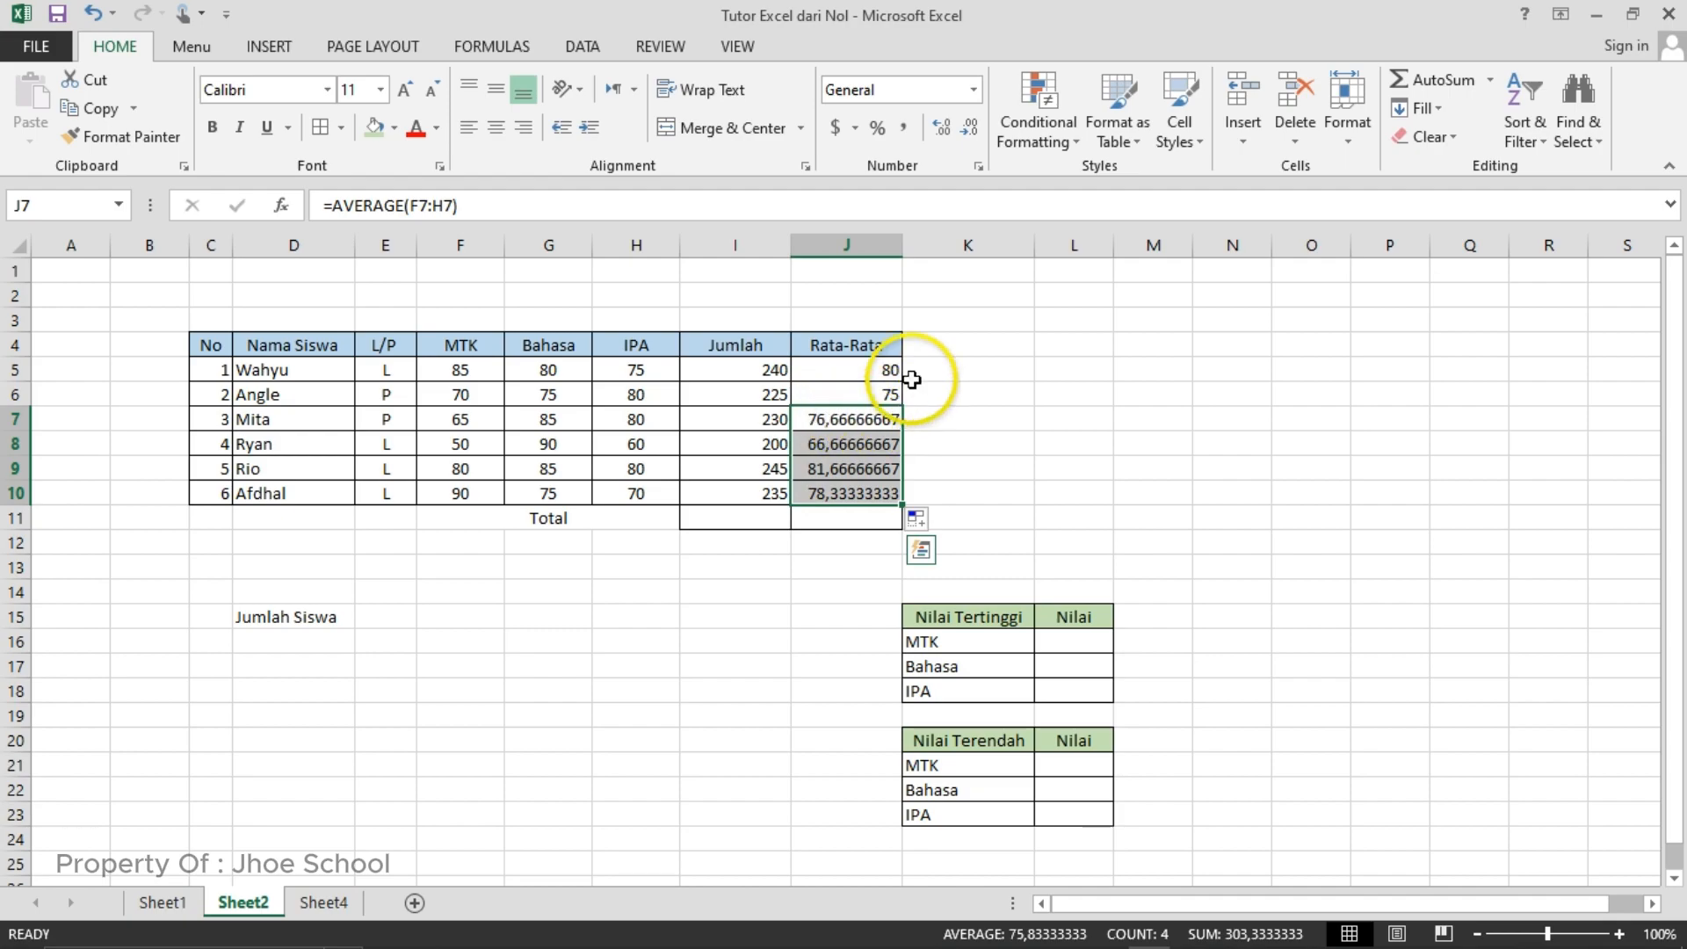
pyautogui.click(964, 138)
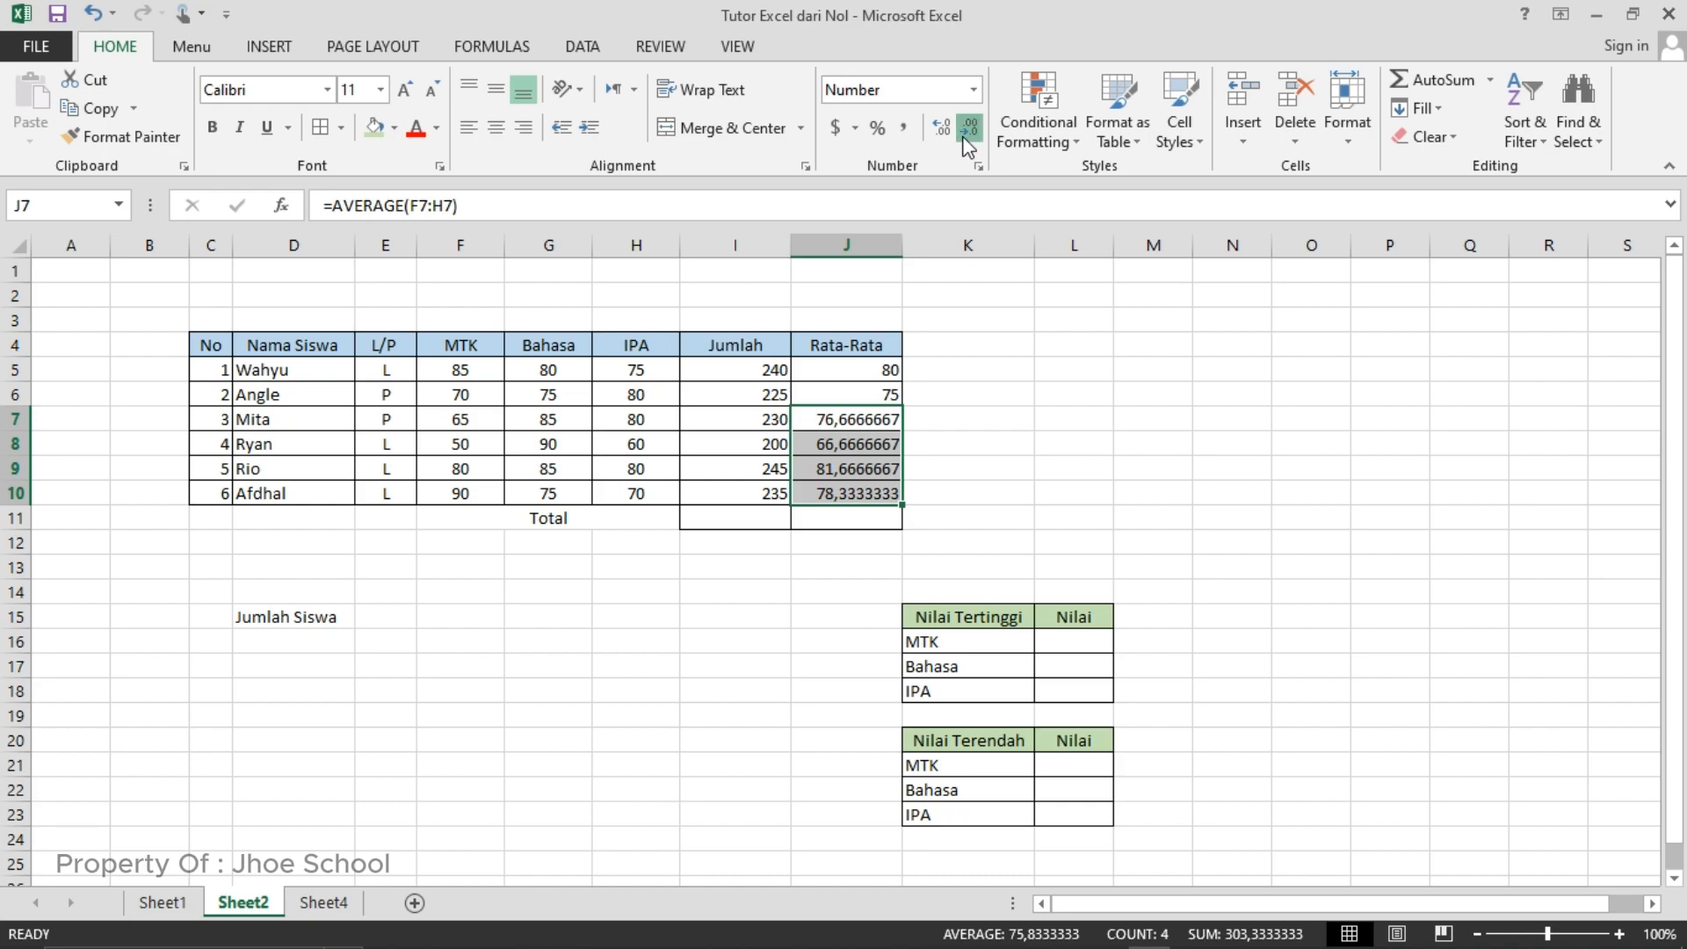
pyautogui.click(967, 132)
pyautogui.click(963, 133)
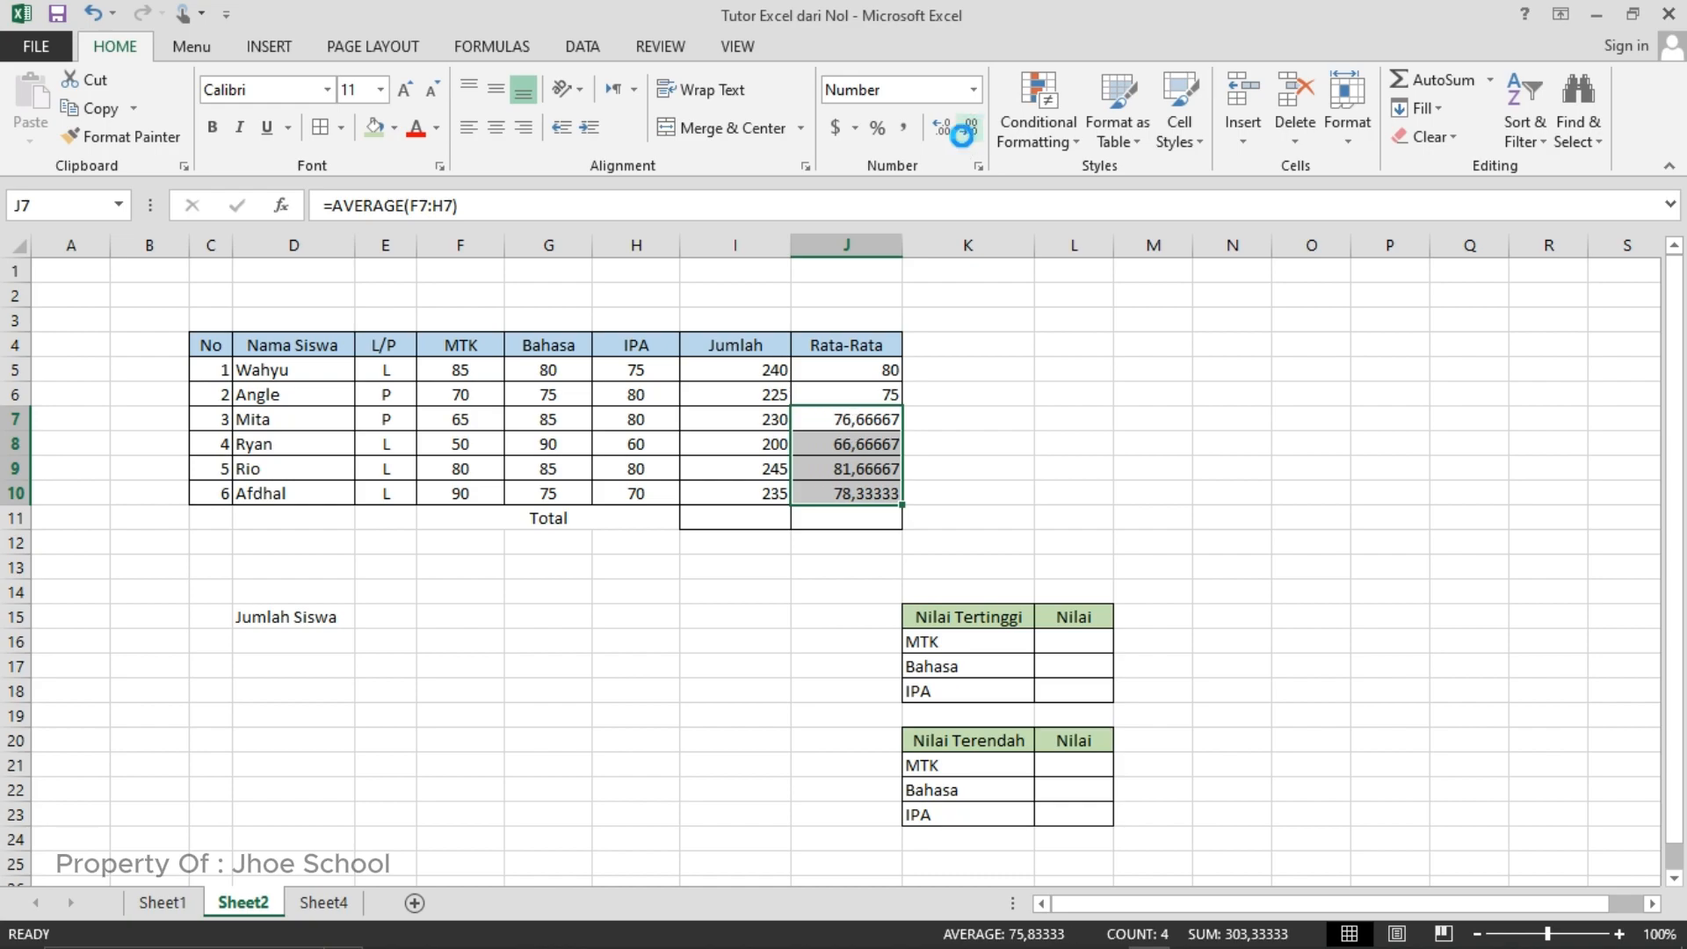
pyautogui.click(964, 131)
pyautogui.click(966, 132)
pyautogui.click(966, 132)
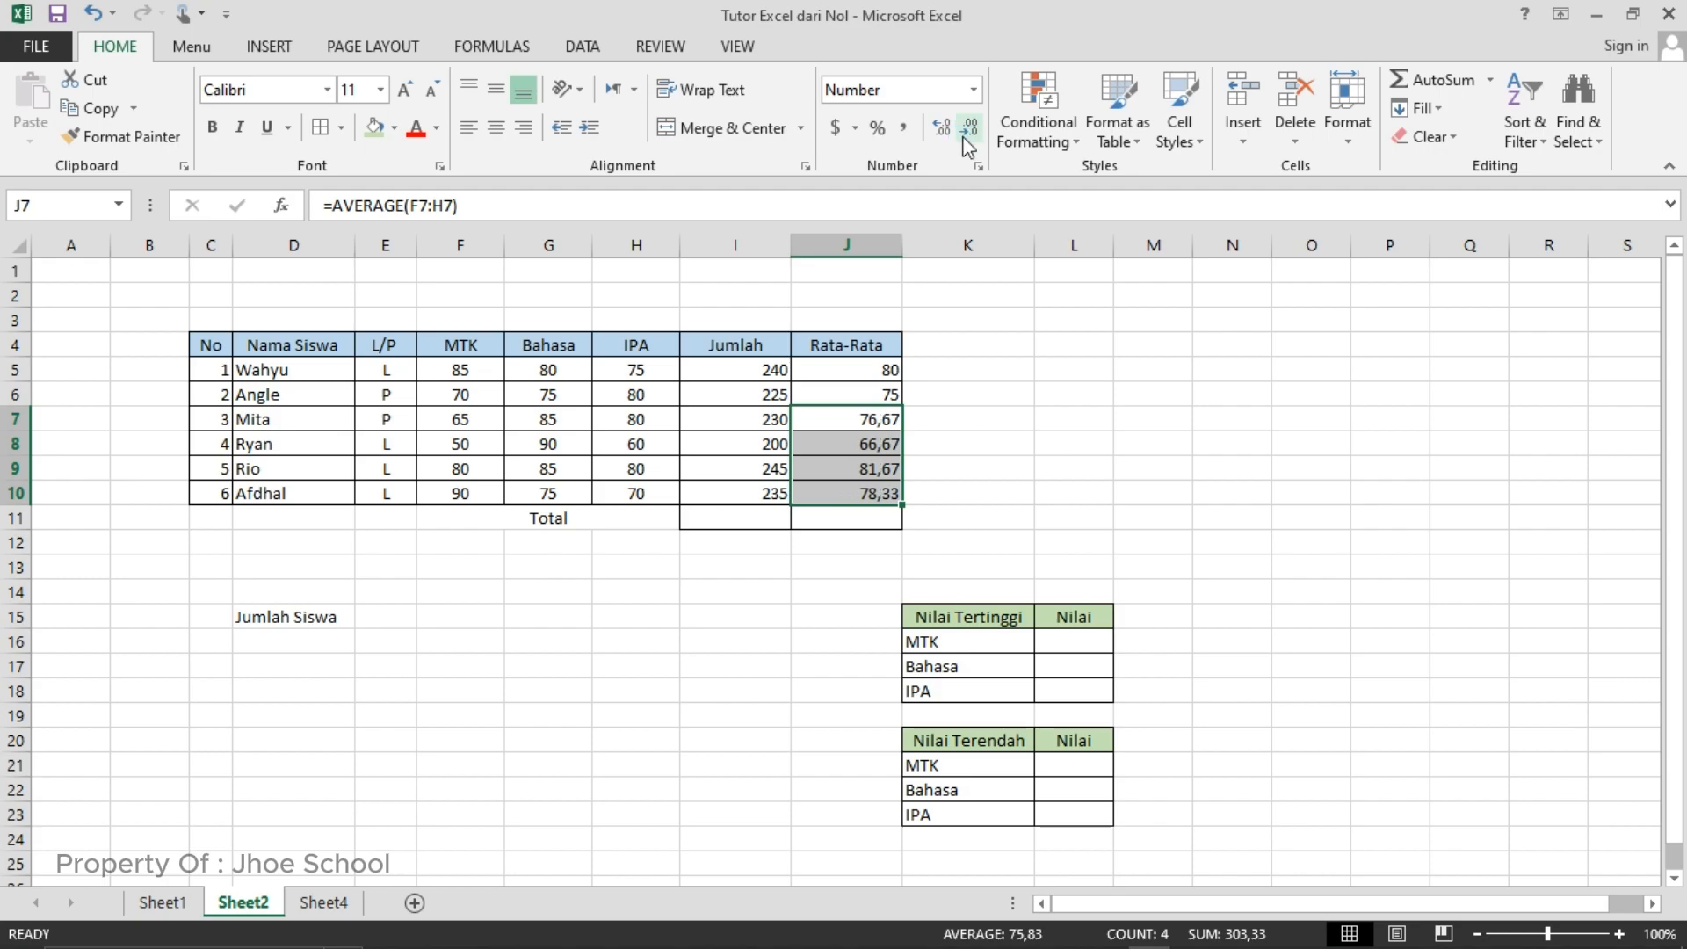
pyautogui.click(1017, 389)
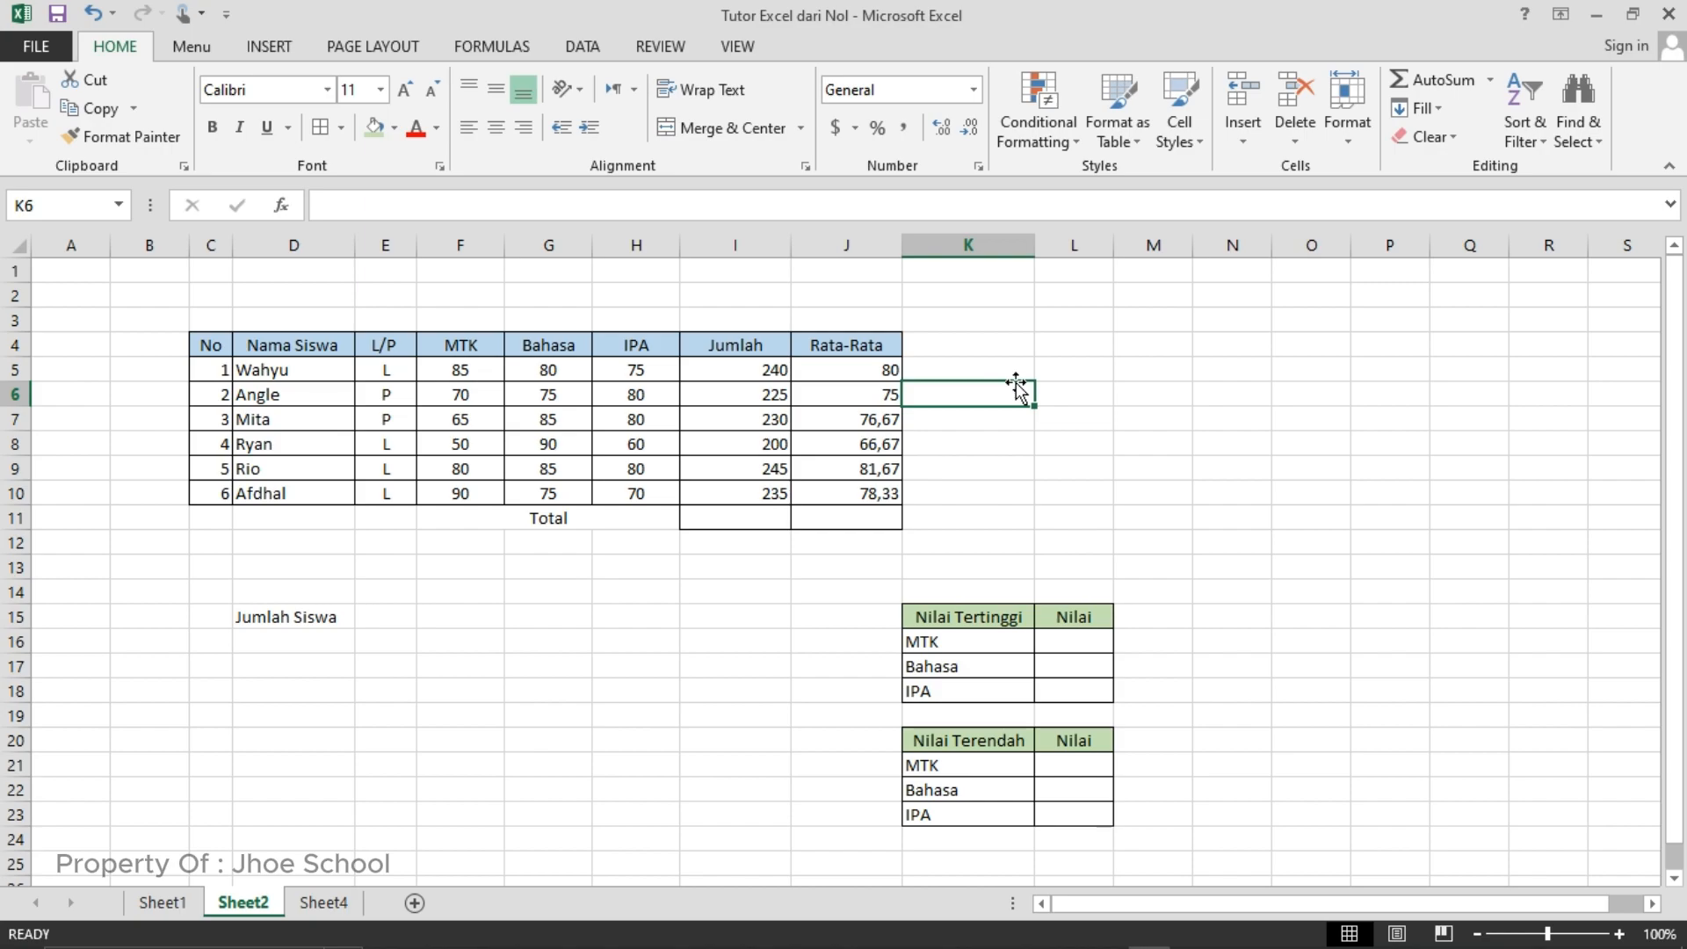
# - Enter the formula =SUM(I5:I10) in cell I11 to total the Jumlah column
pyautogui.click(730, 376)
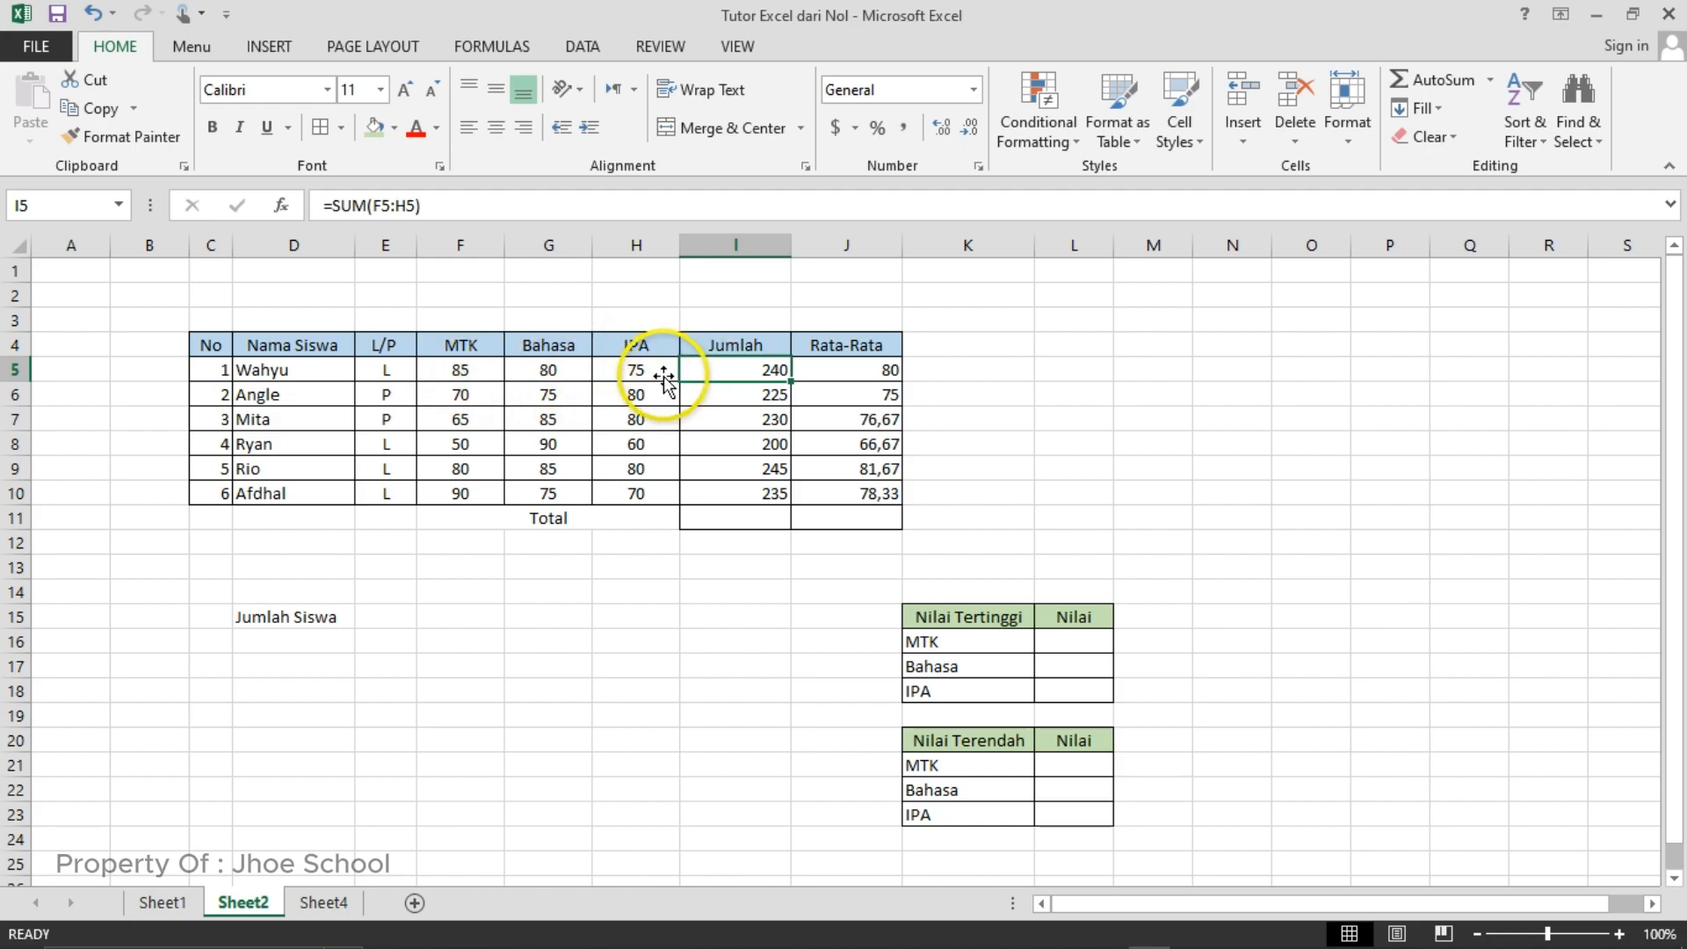
pyautogui.click(700, 517)
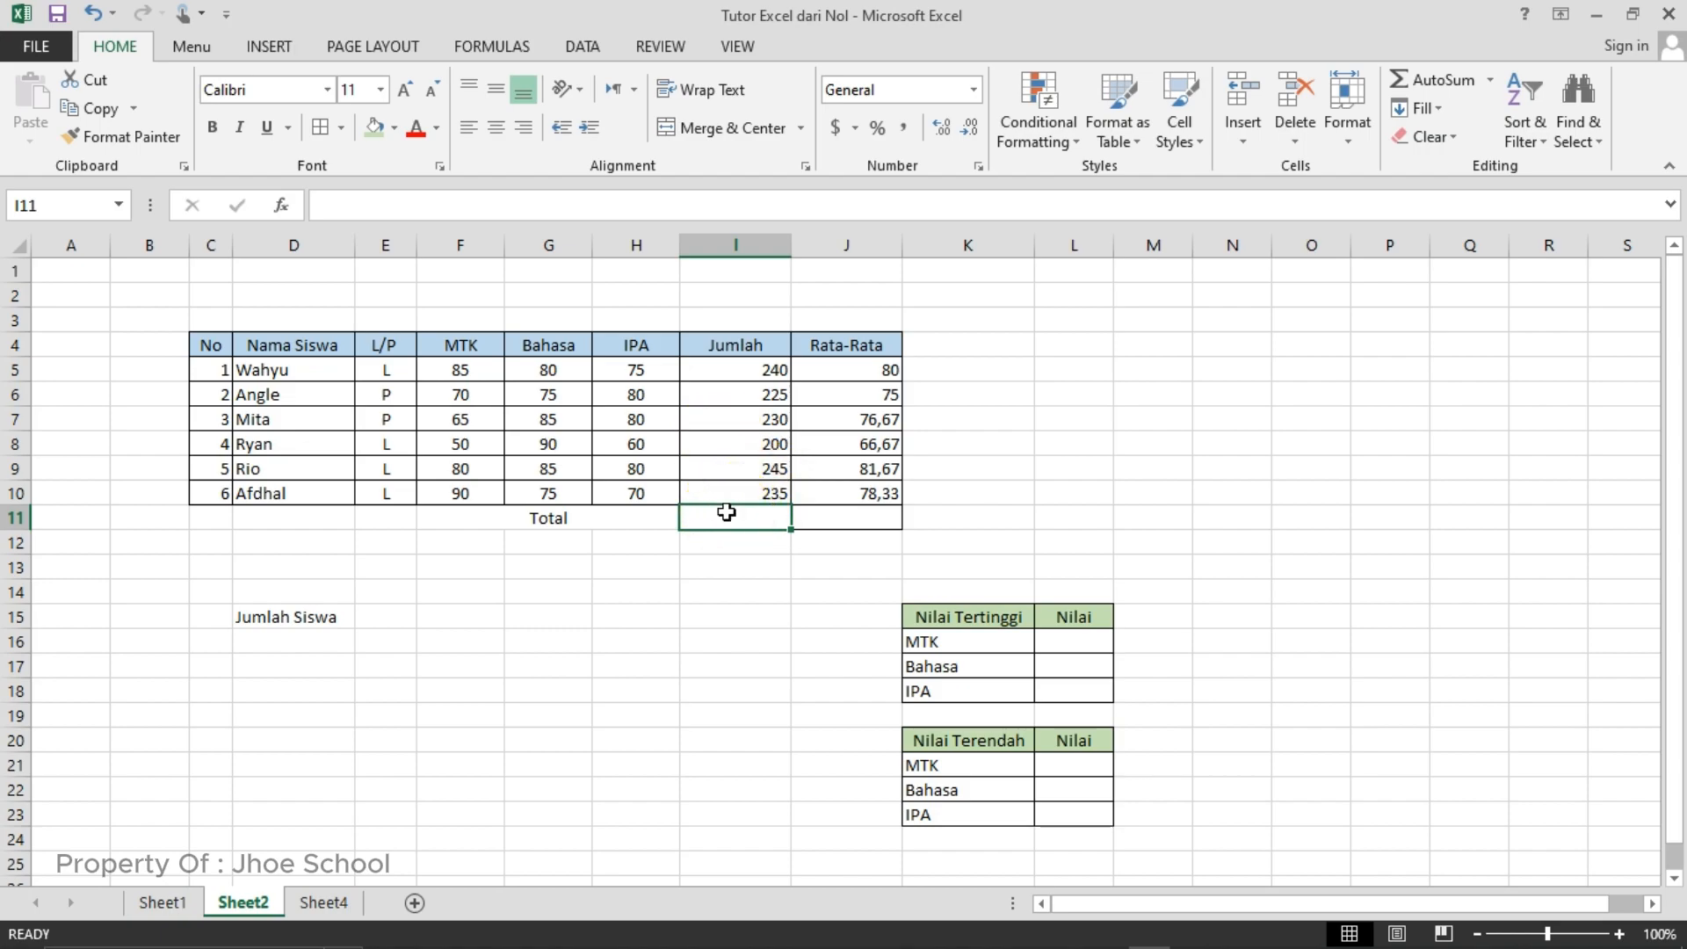
pyautogui.write('=sum(')
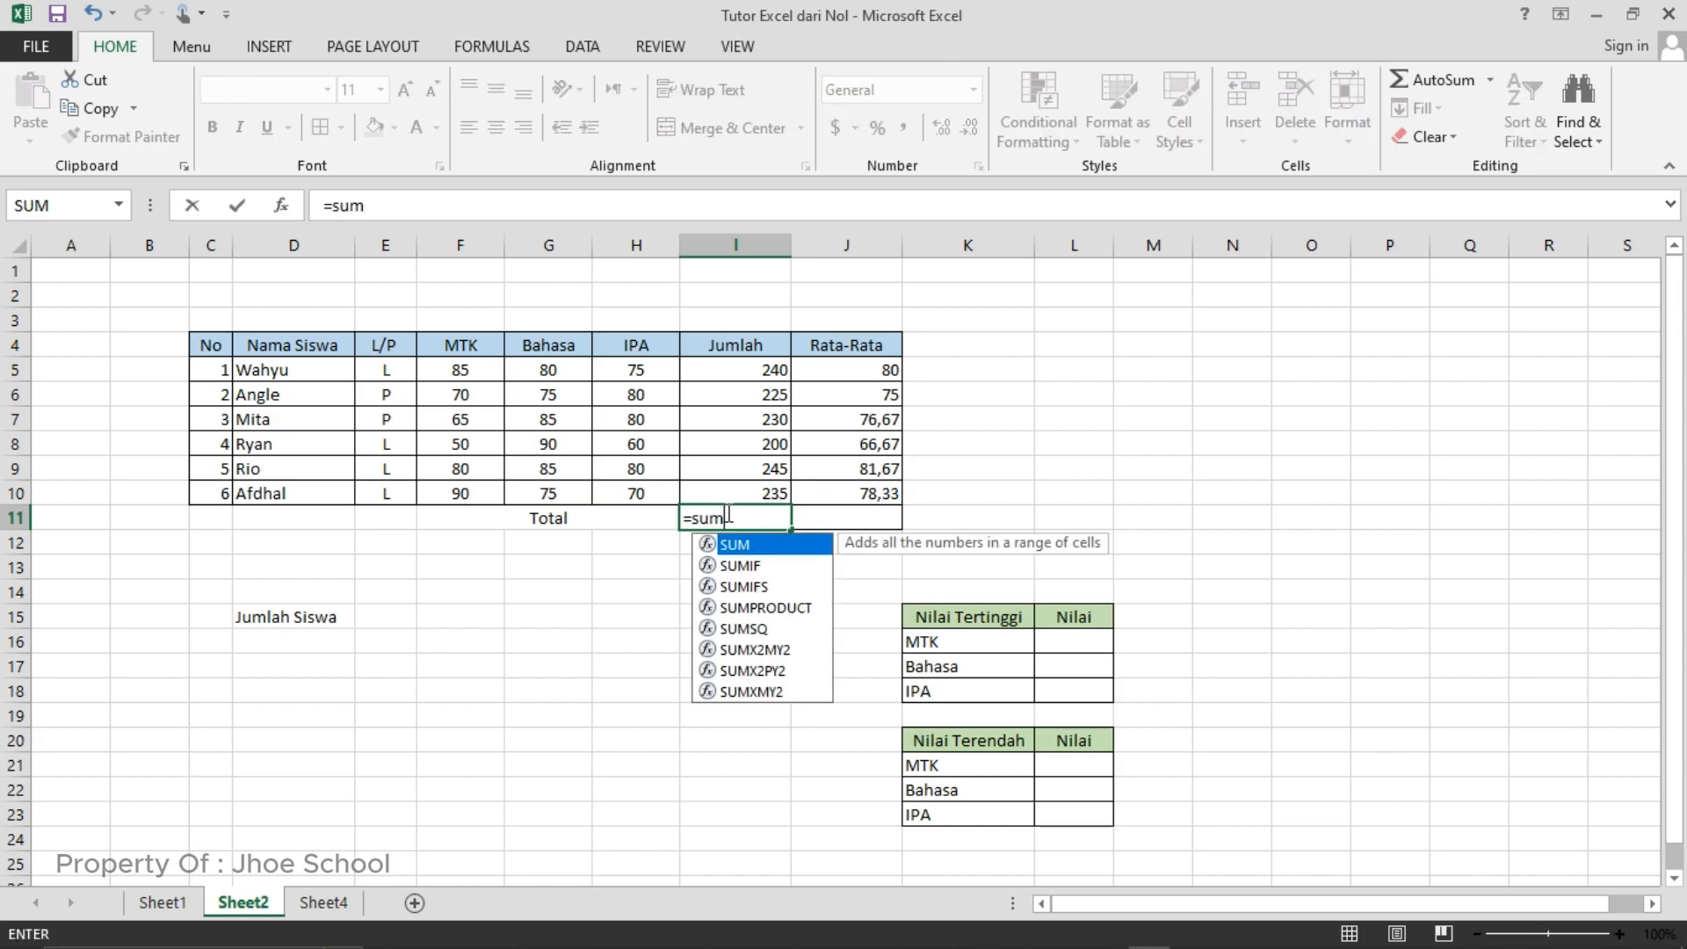
pyautogui.click(740, 373)
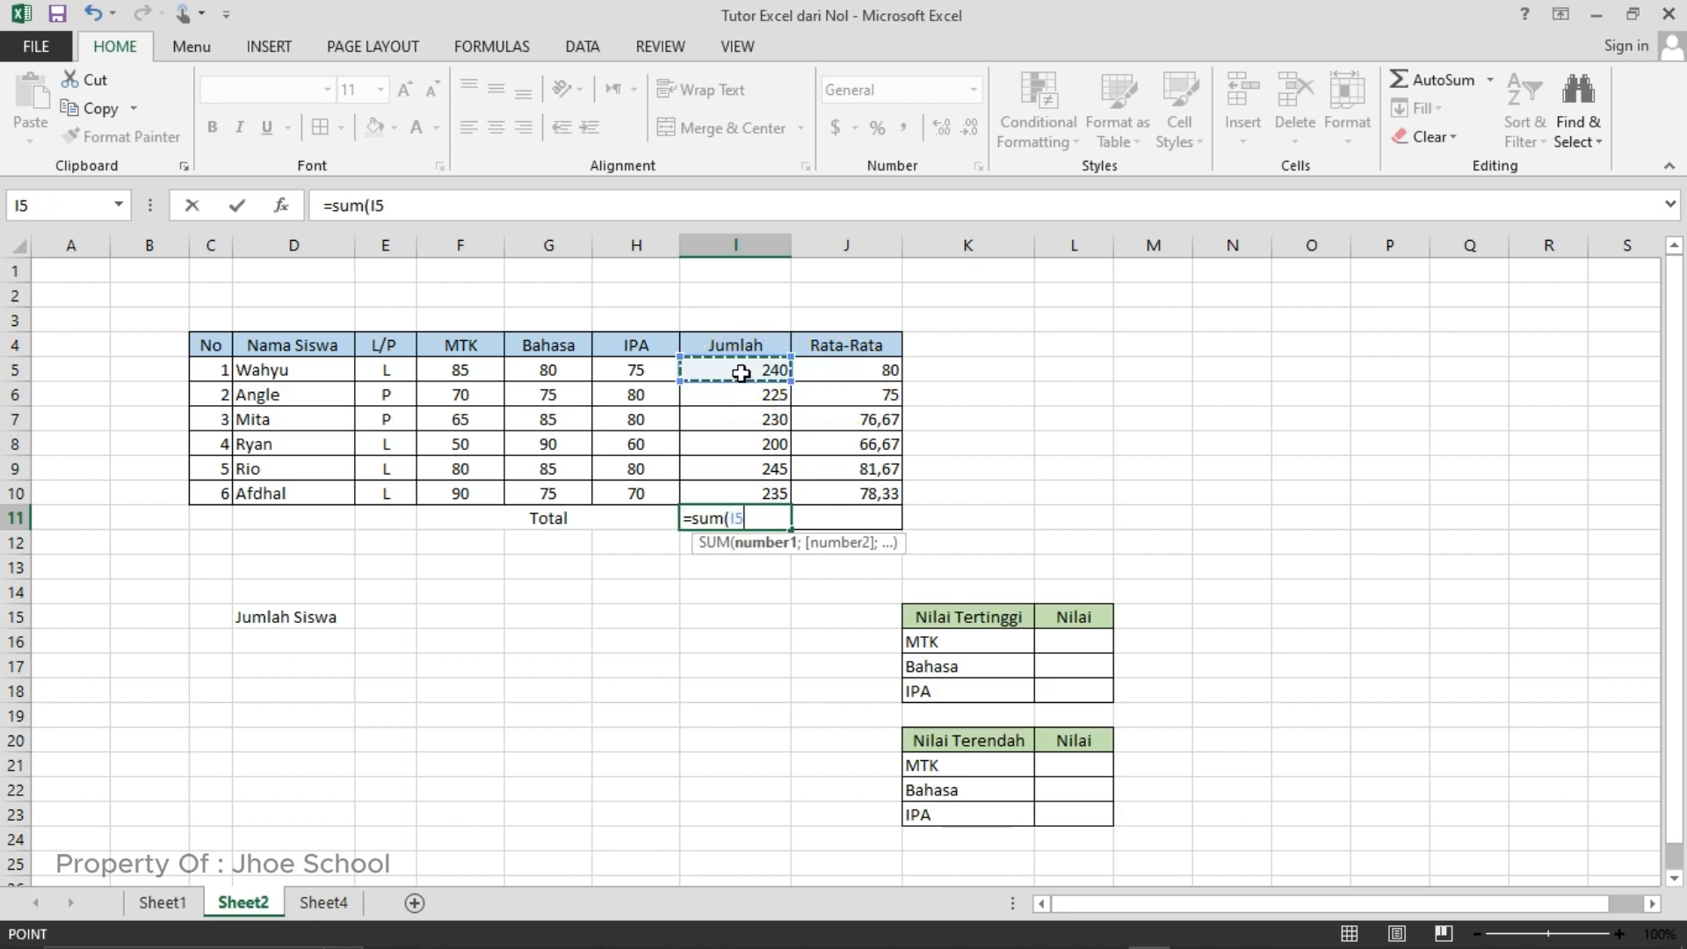
pyautogui.moveTo(741, 378); pyautogui.dragTo(744, 488)
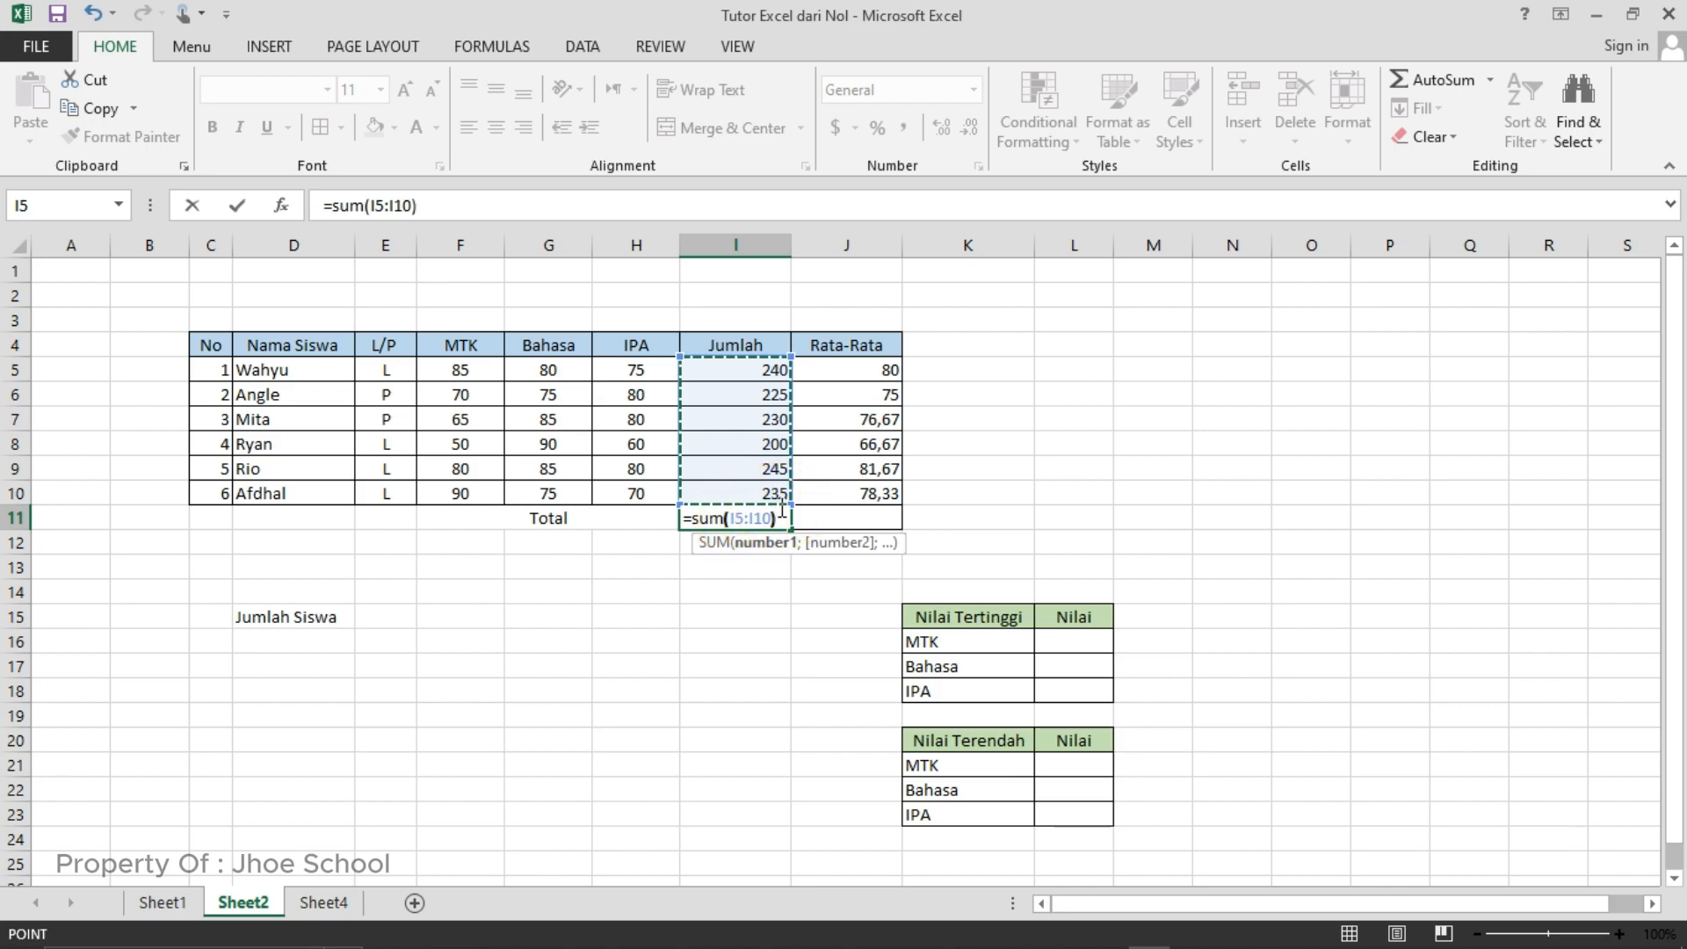
pyautogui.press('Return')
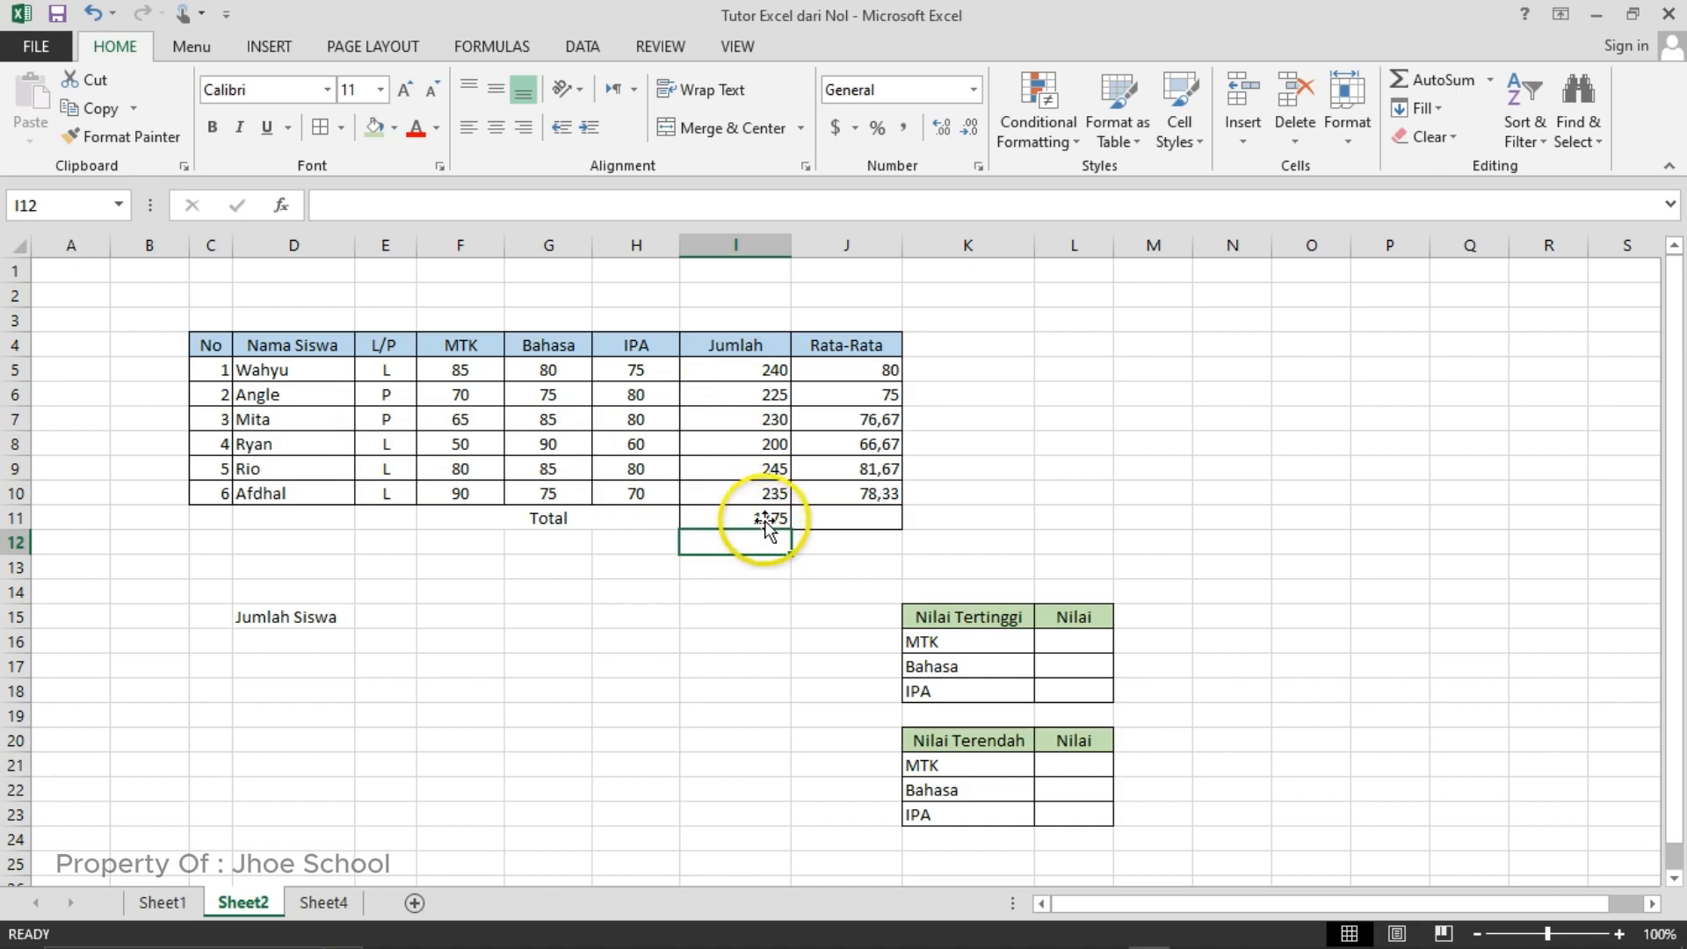
# - Copy the total formula from I11 and paste only the formula into J11 to total the Rata-Rata column
pyautogui.click(817, 519)
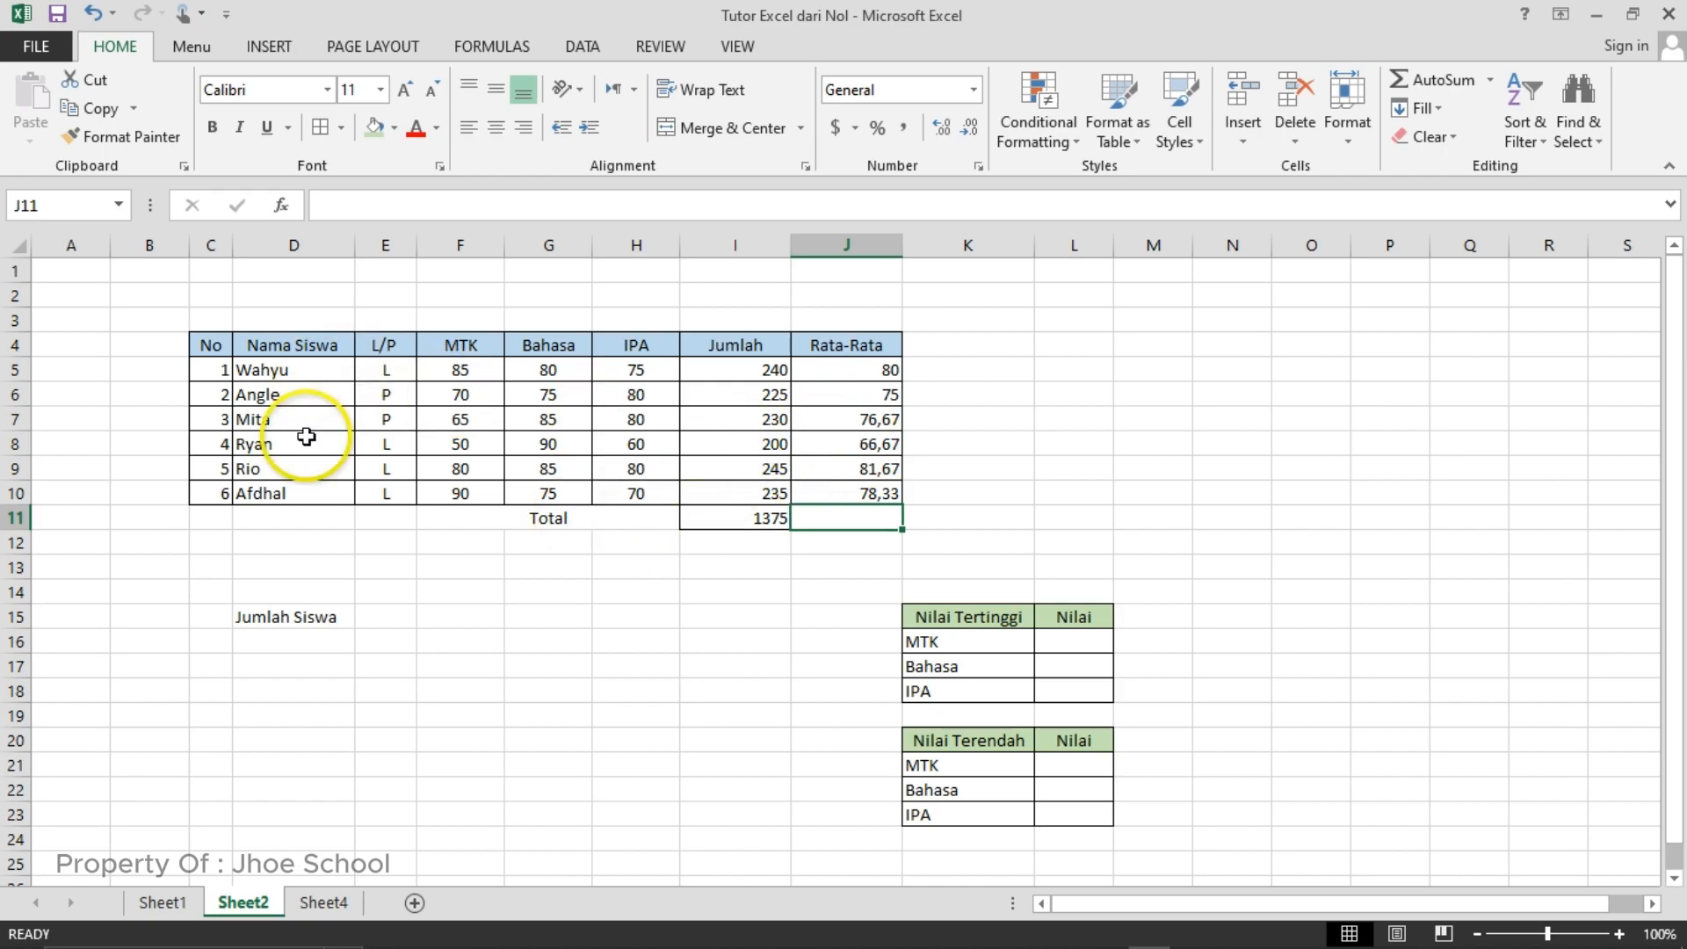
pyautogui.click(733, 520)
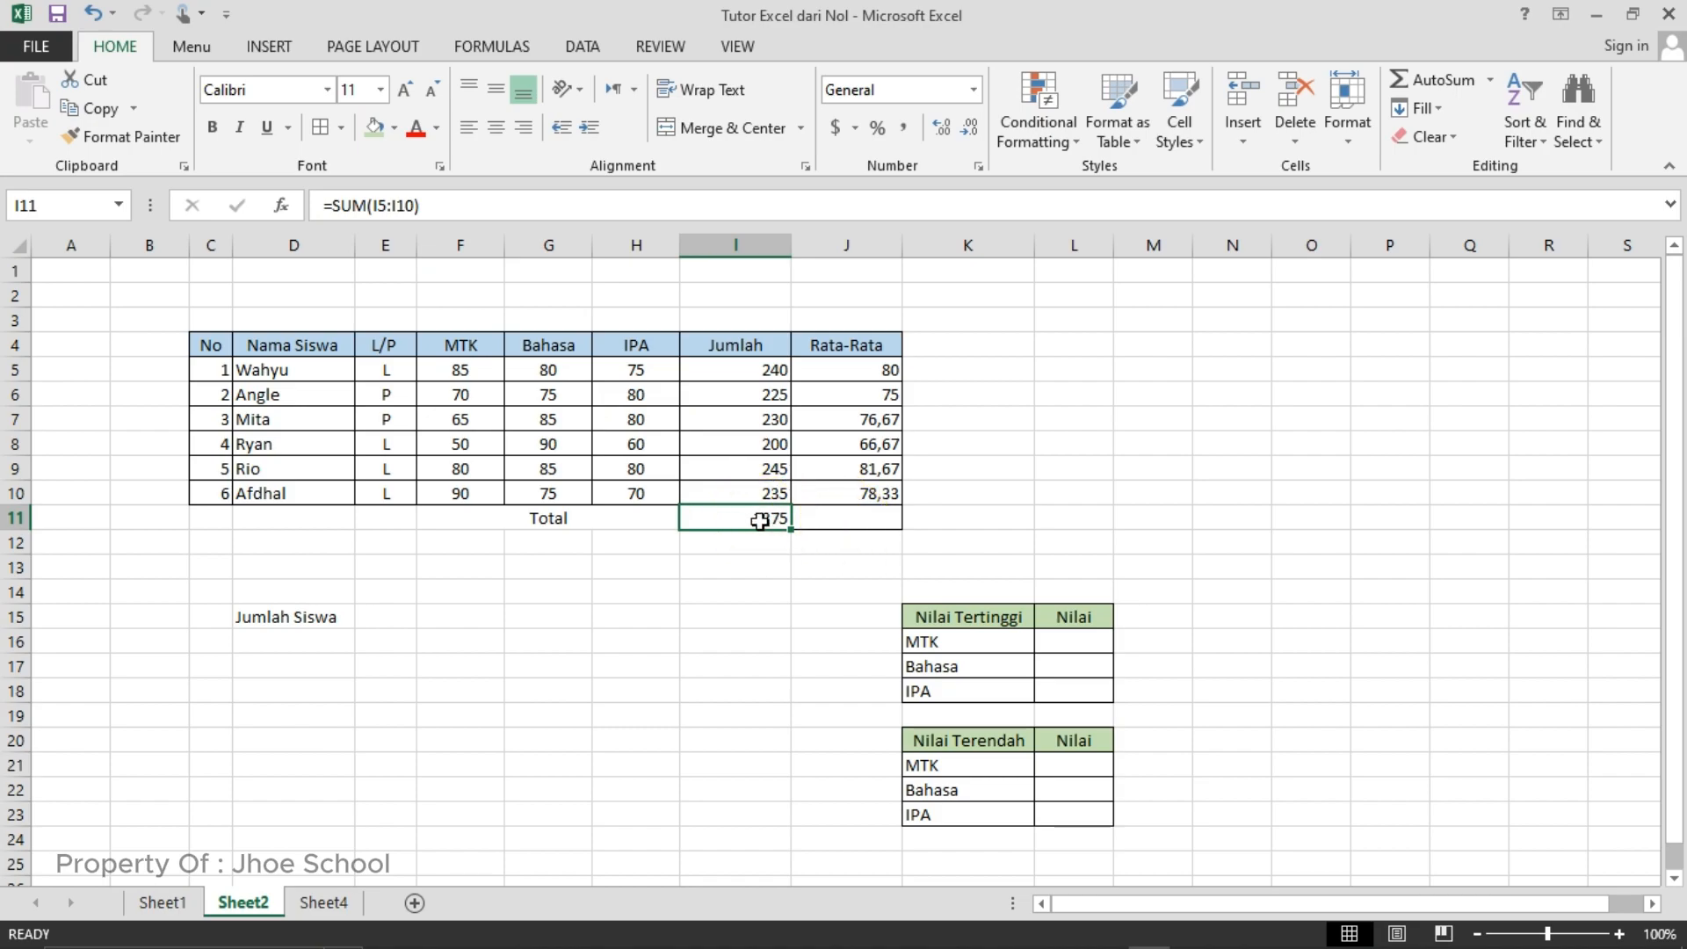
pyautogui.hotkey('ctrl', 'c')
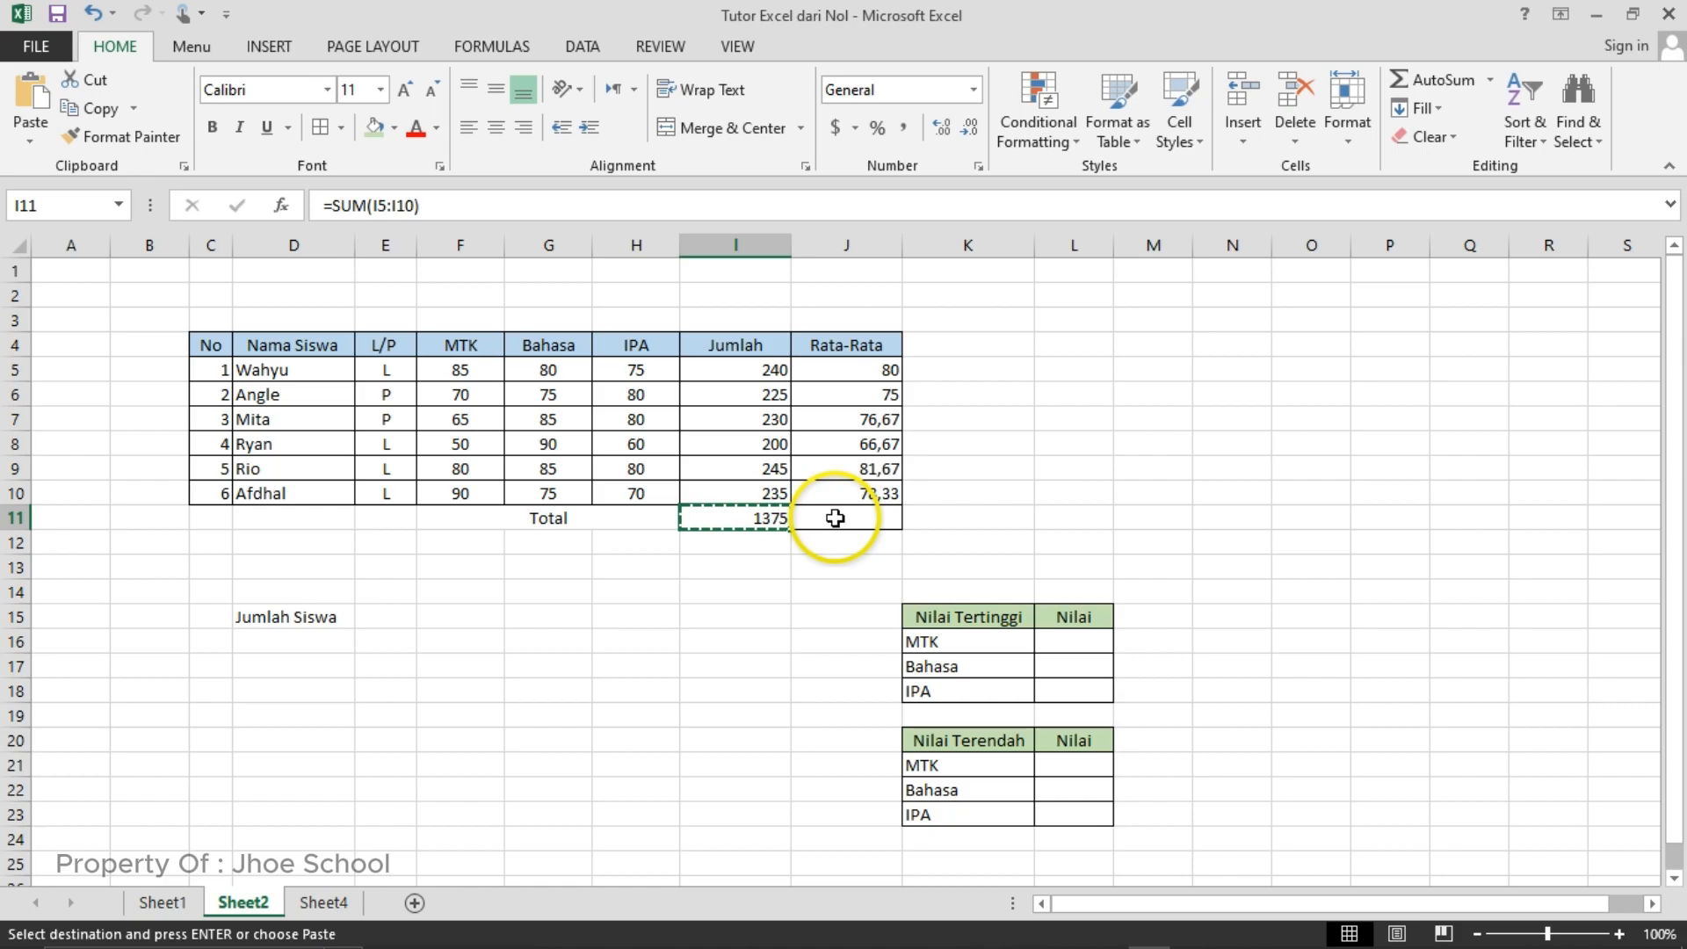
pyautogui.click(834, 519)
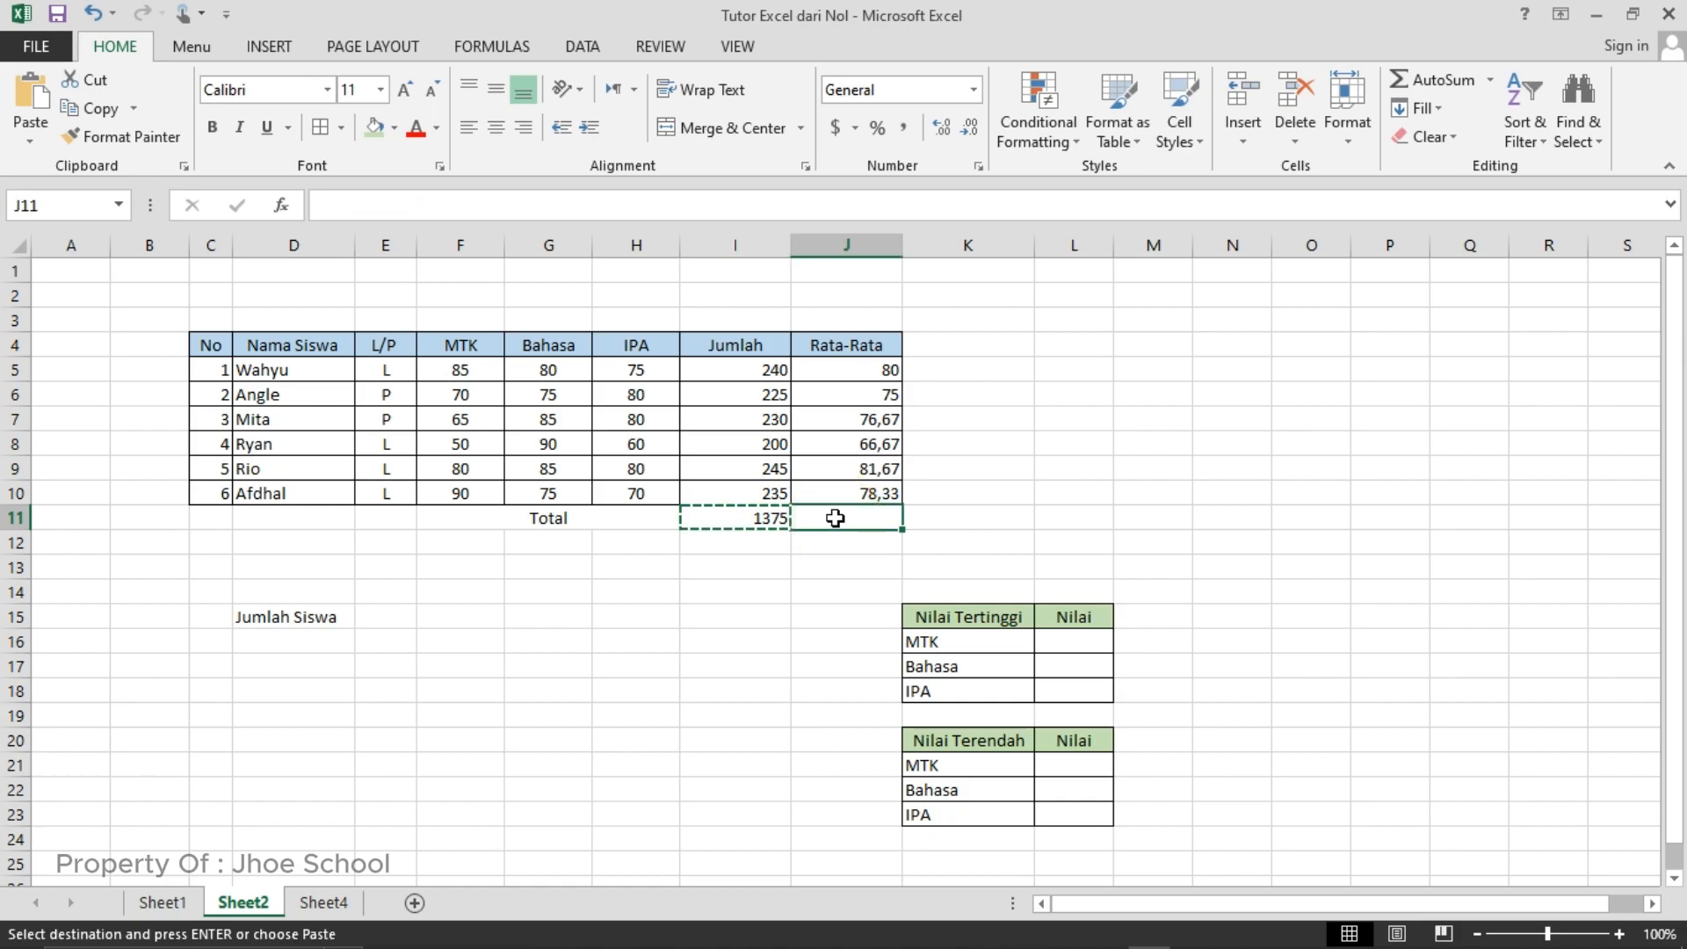
pyautogui.click(864, 515)
pyautogui.rightClick(864, 515)
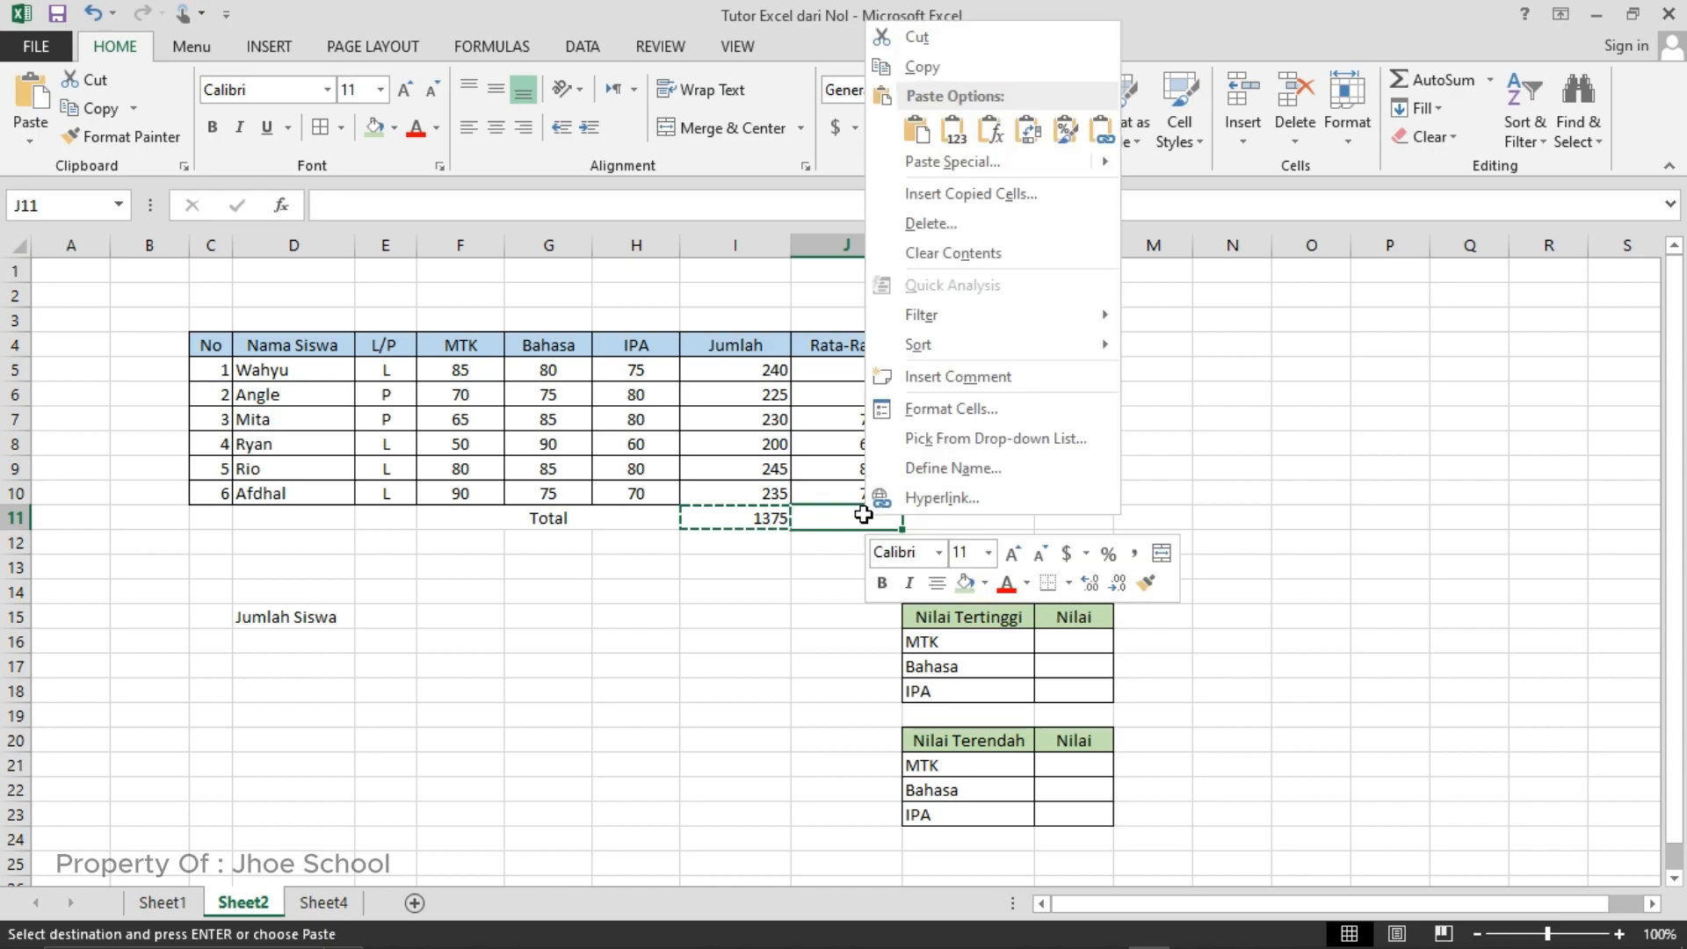
pyautogui.click(991, 132)
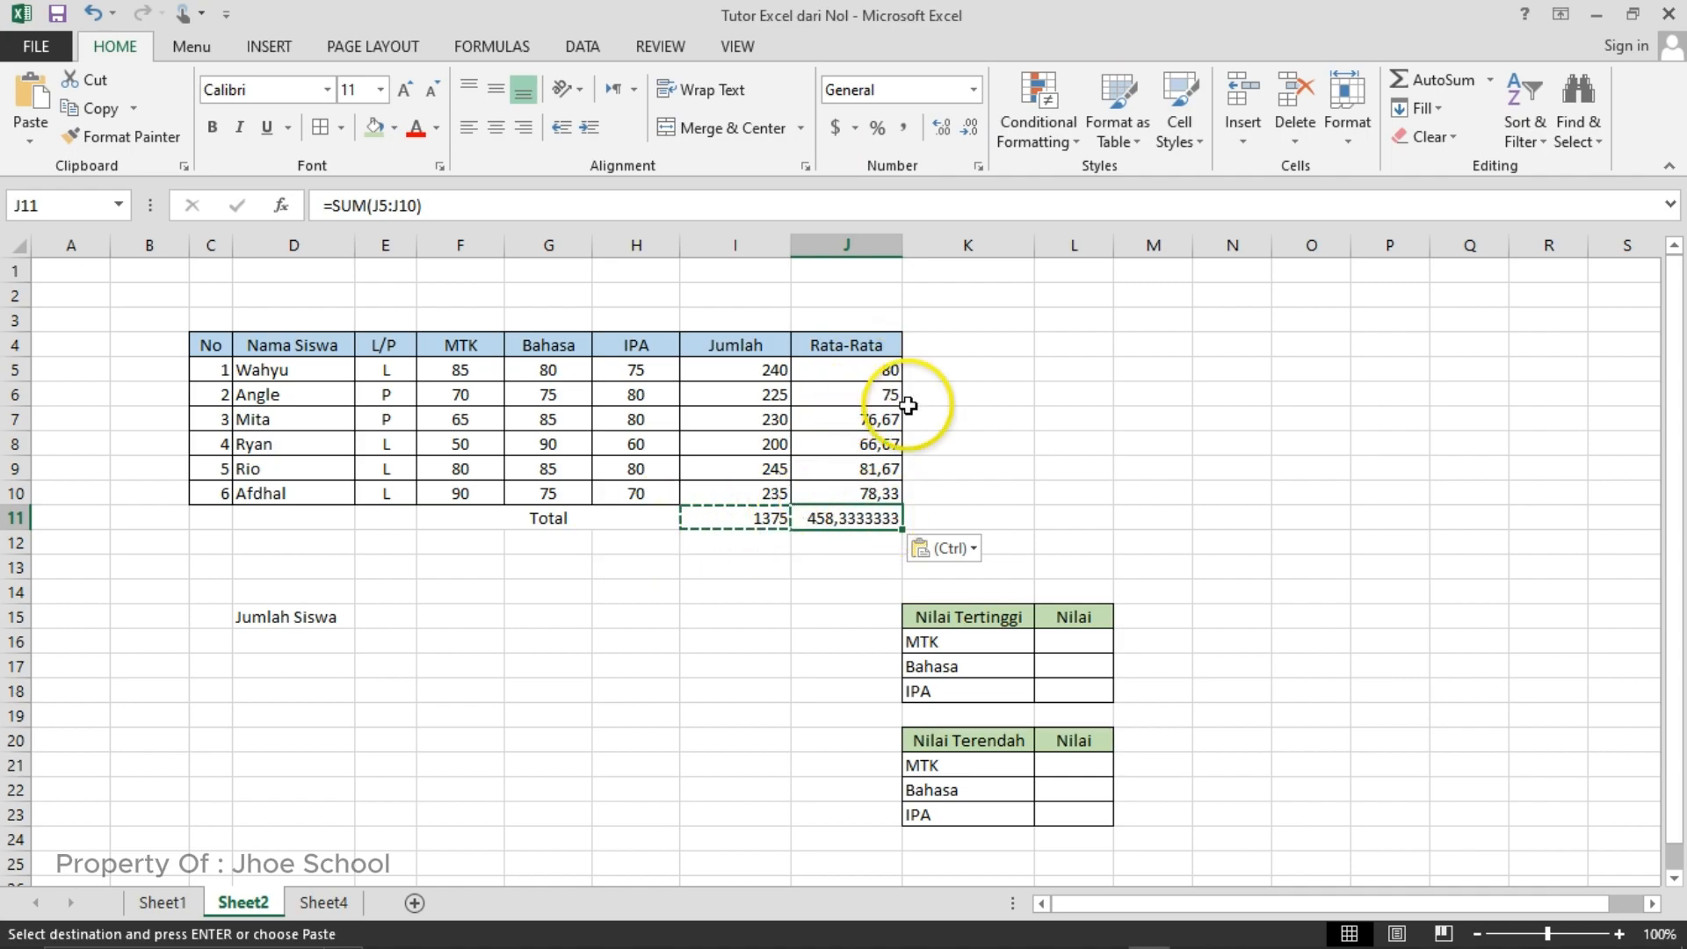
# - Reduce the Rata-Rata total in cell J11 to two decimal places
pyautogui.click(974, 137)
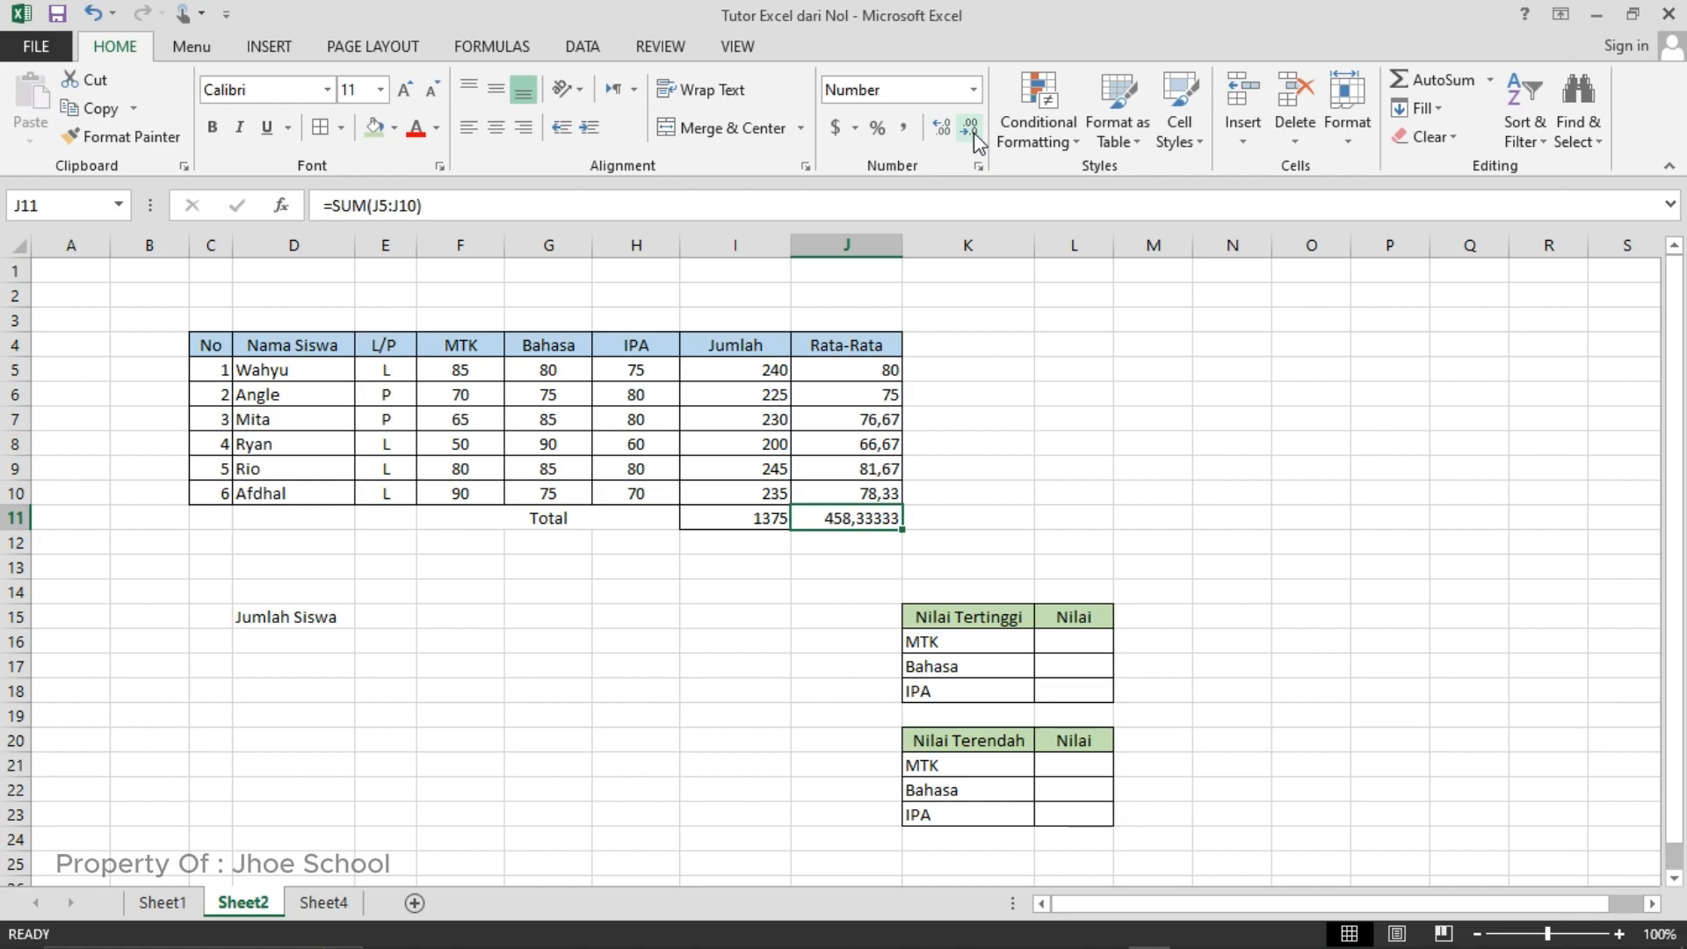
pyautogui.click(974, 137)
pyautogui.click(975, 137)
pyautogui.click(1070, 518)
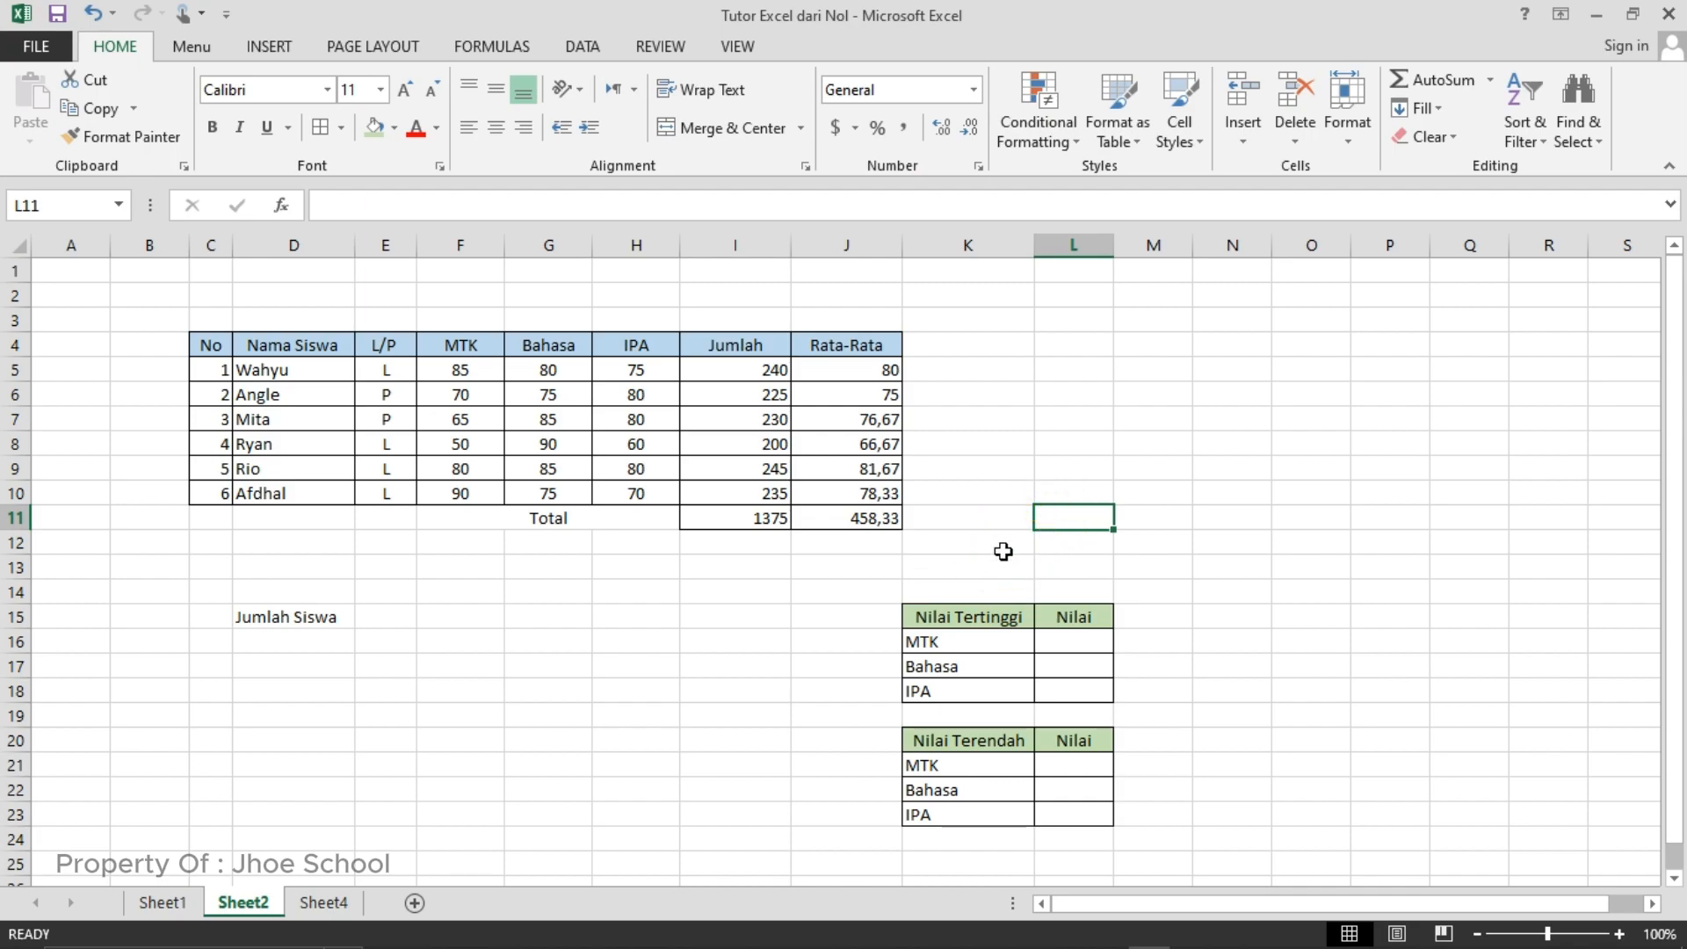
# - Enter the formula =COUNT(F5:F10) in cell D16 under Jumlah Siswa to count students by their MTK scores
pyautogui.click(322, 641)
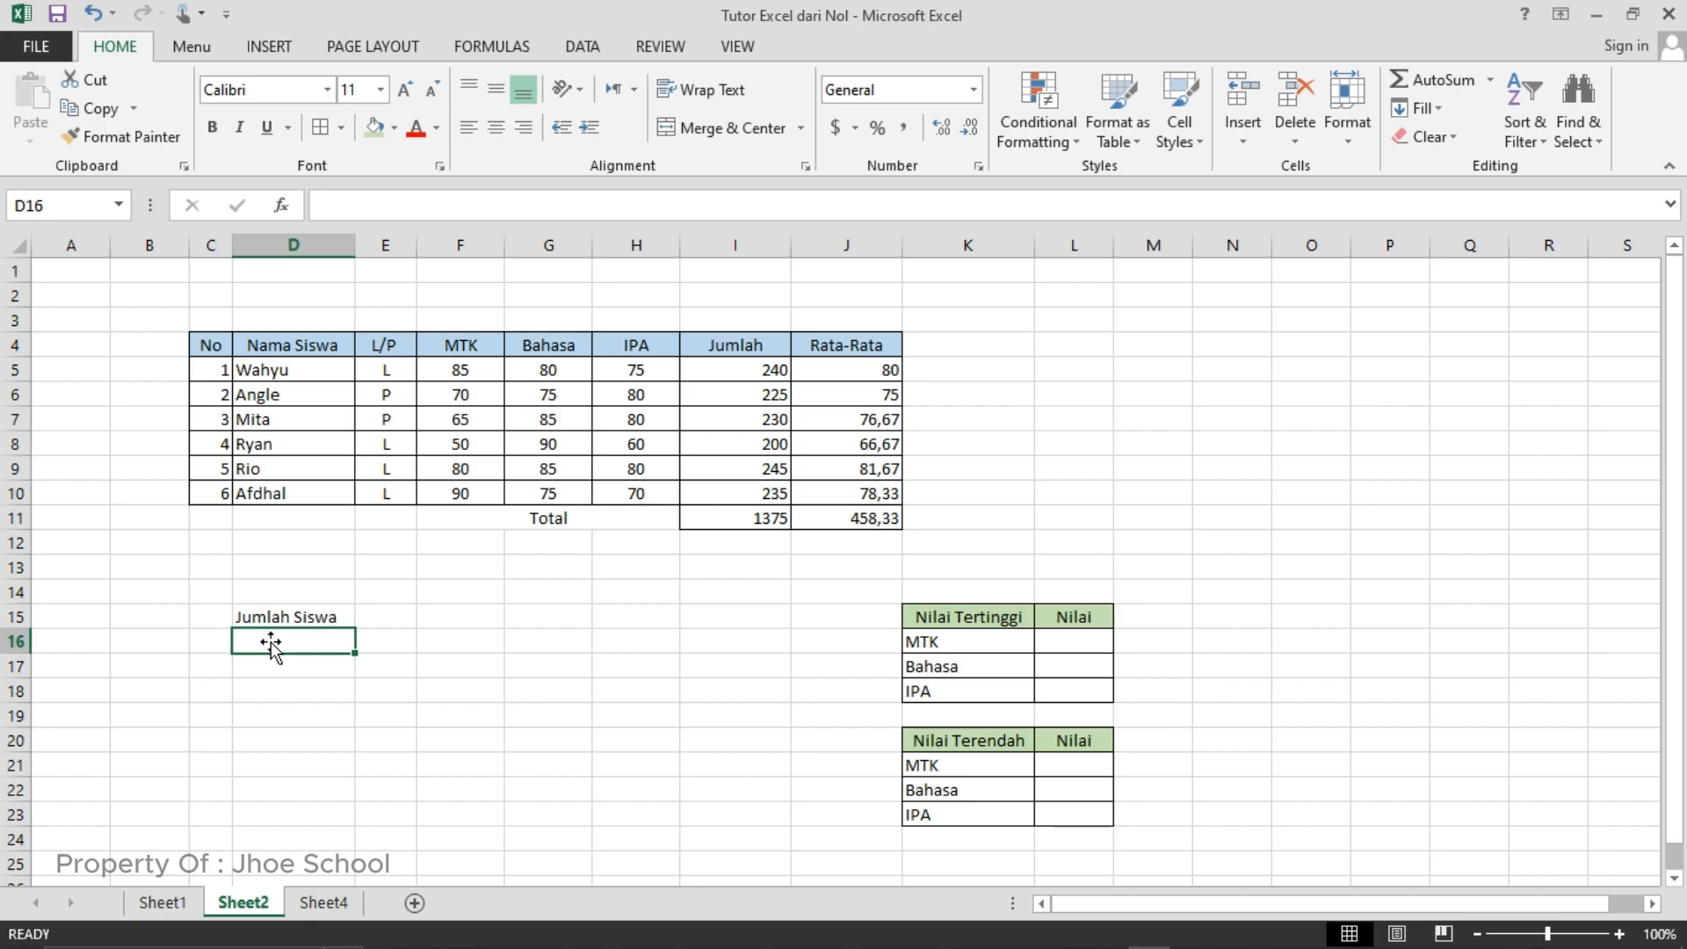
pyautogui.write('=')
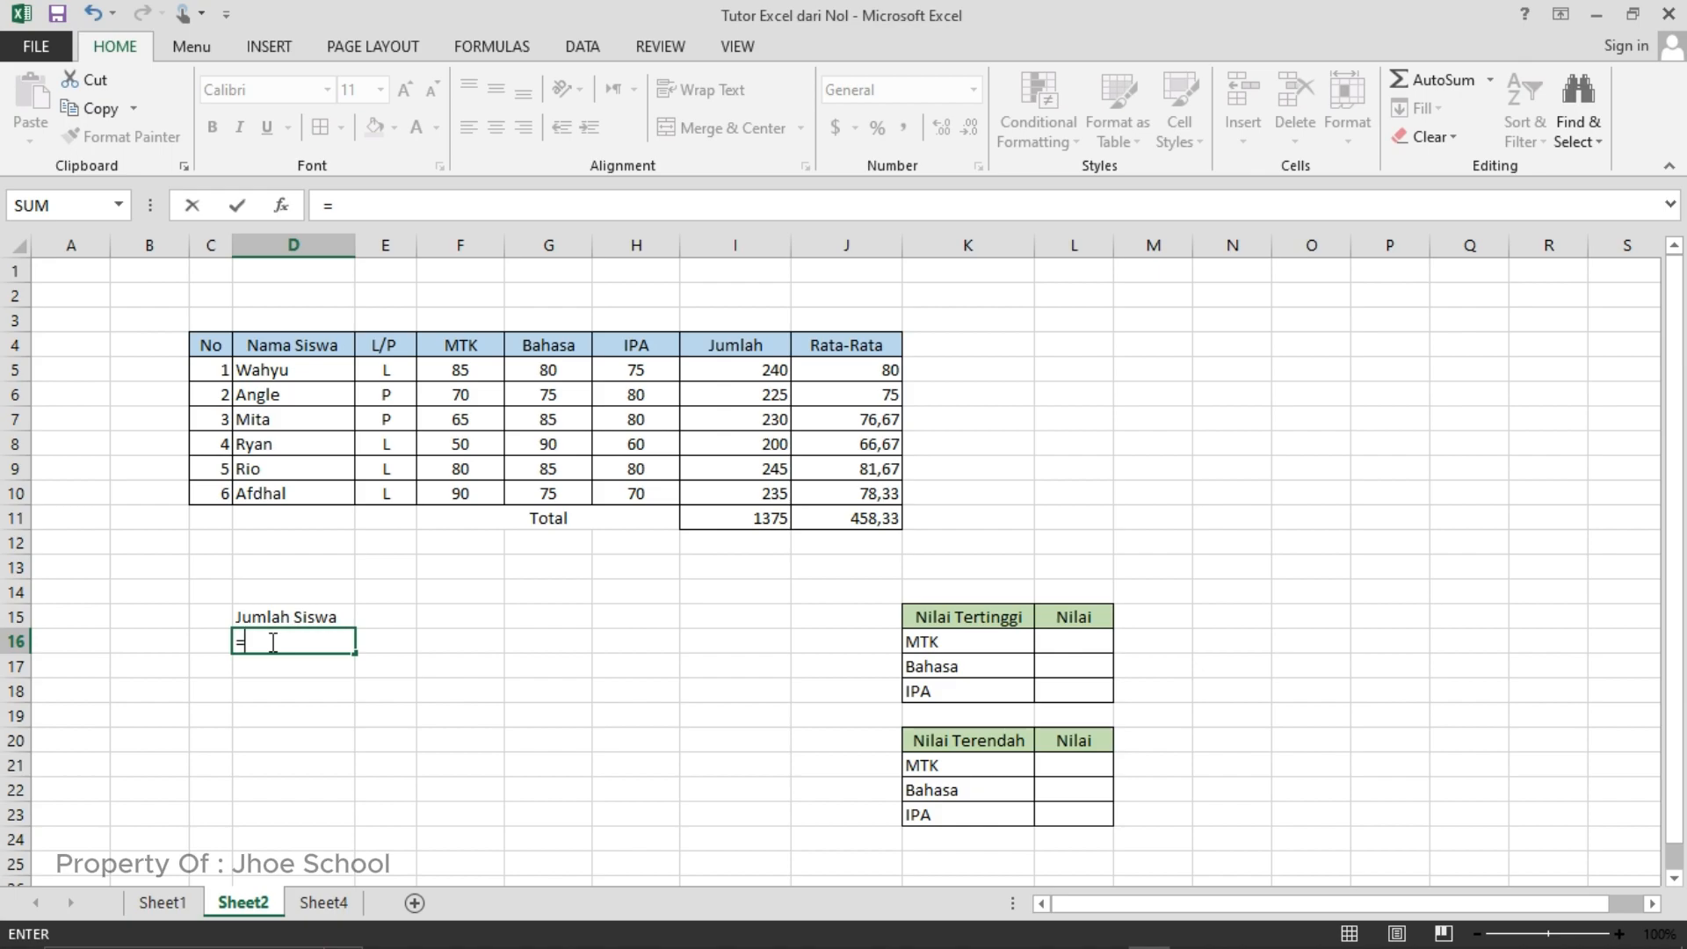
pyautogui.write('count')
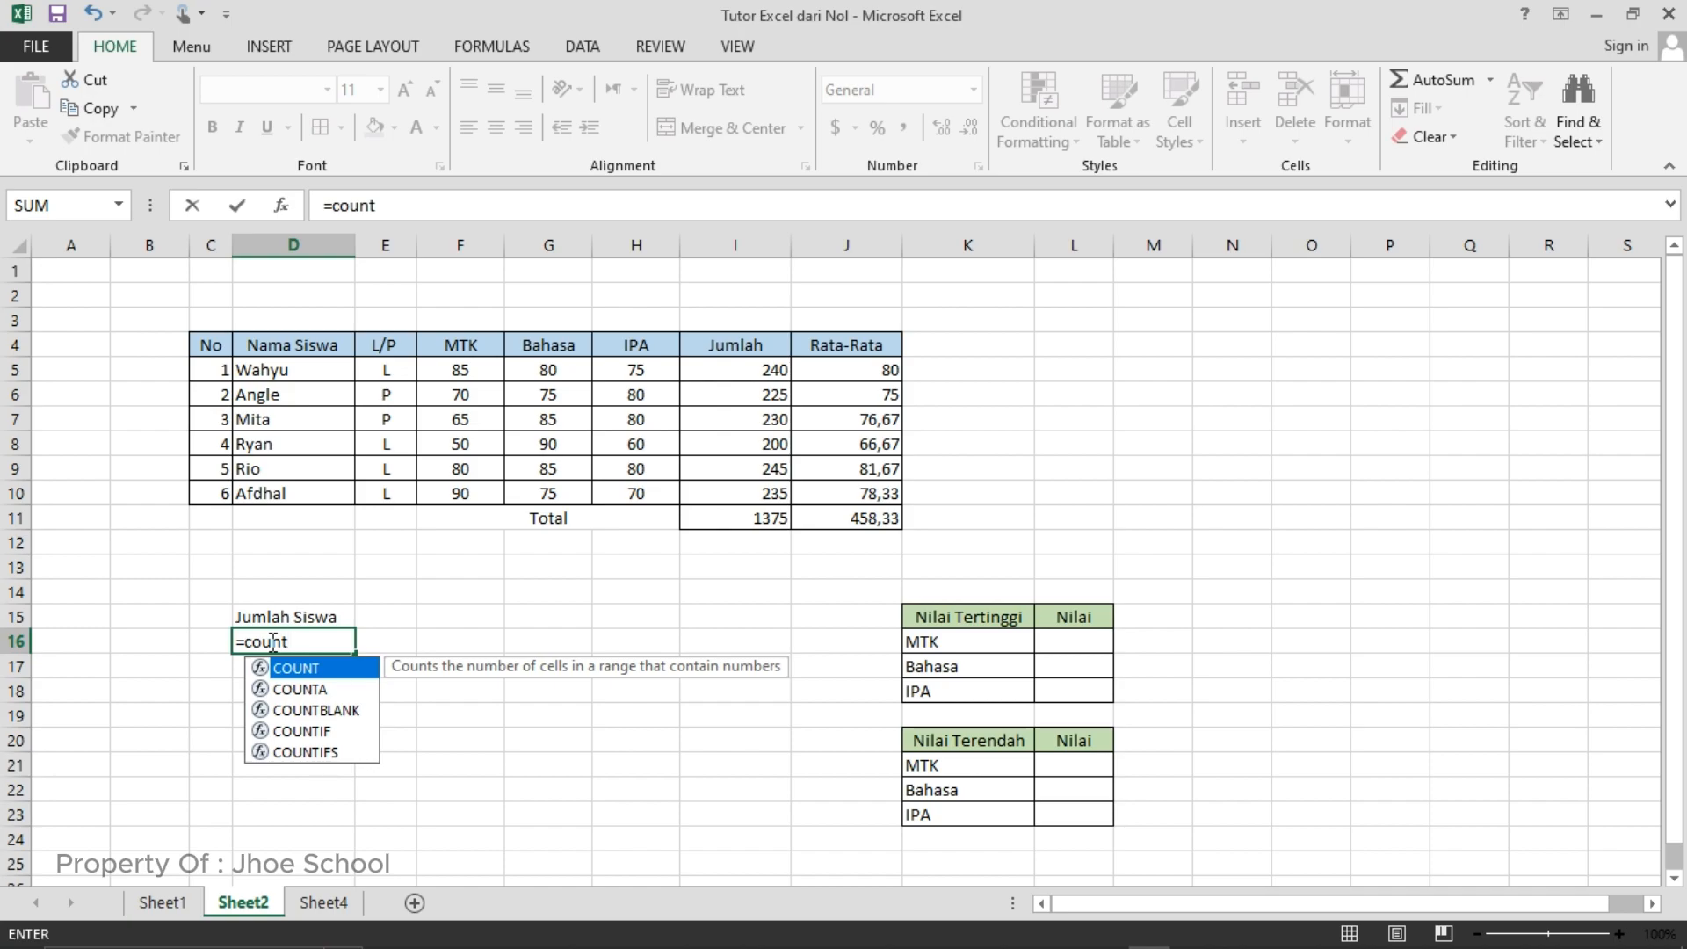
pyautogui.write('(')
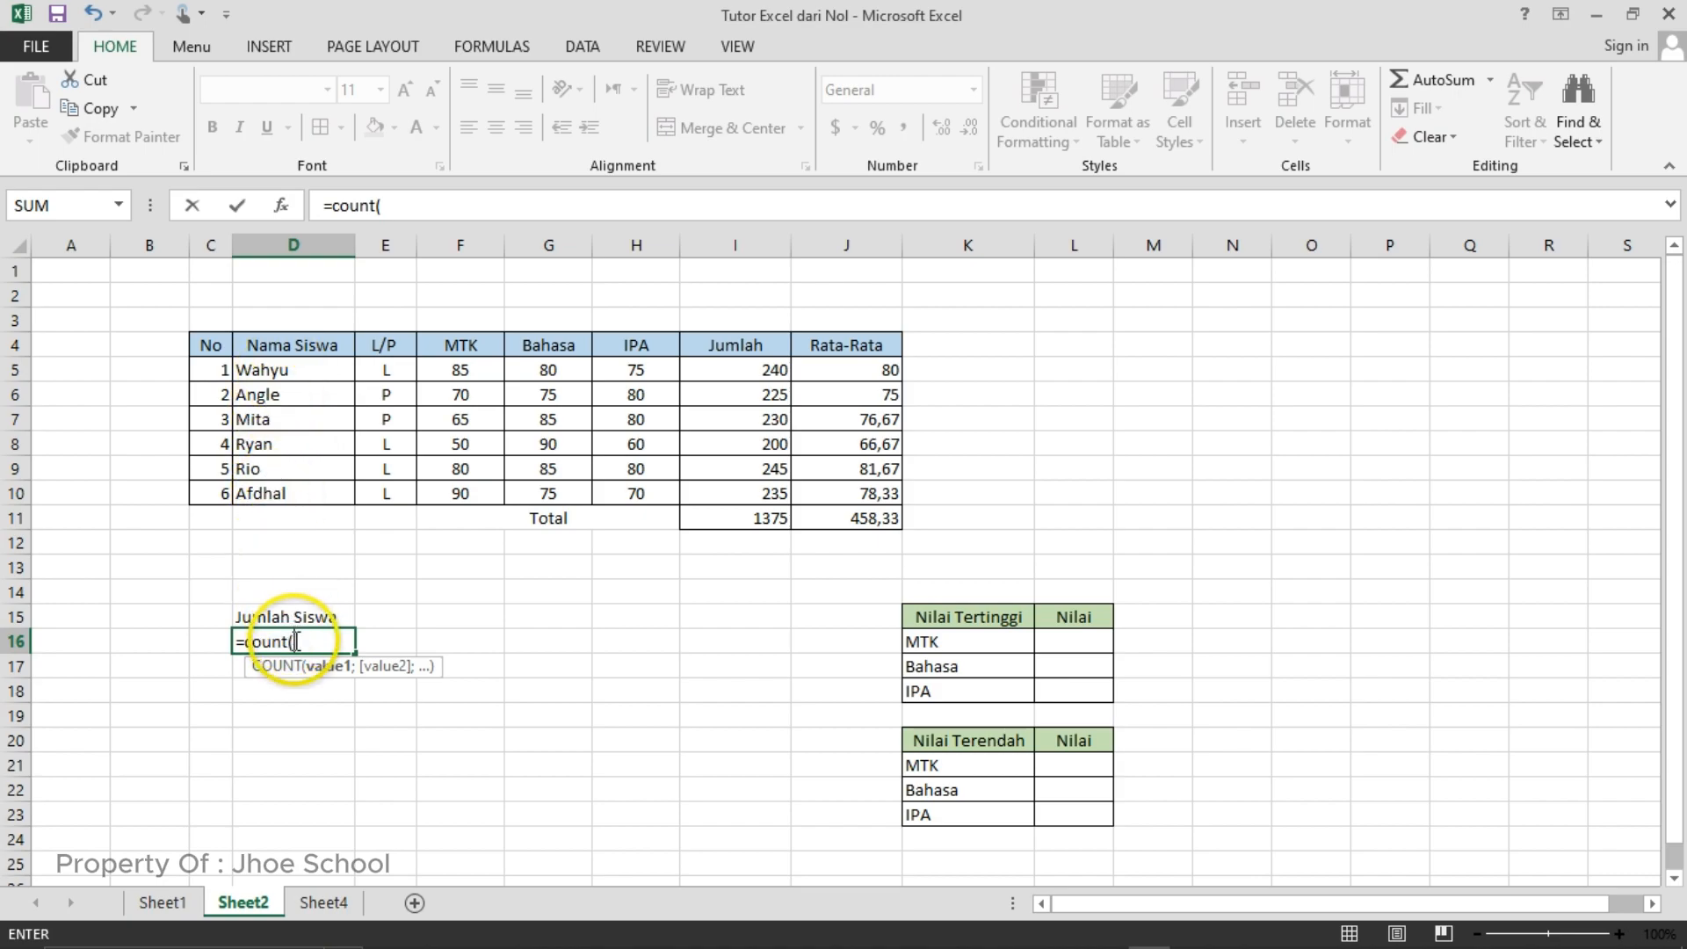
pyautogui.click(459, 372)
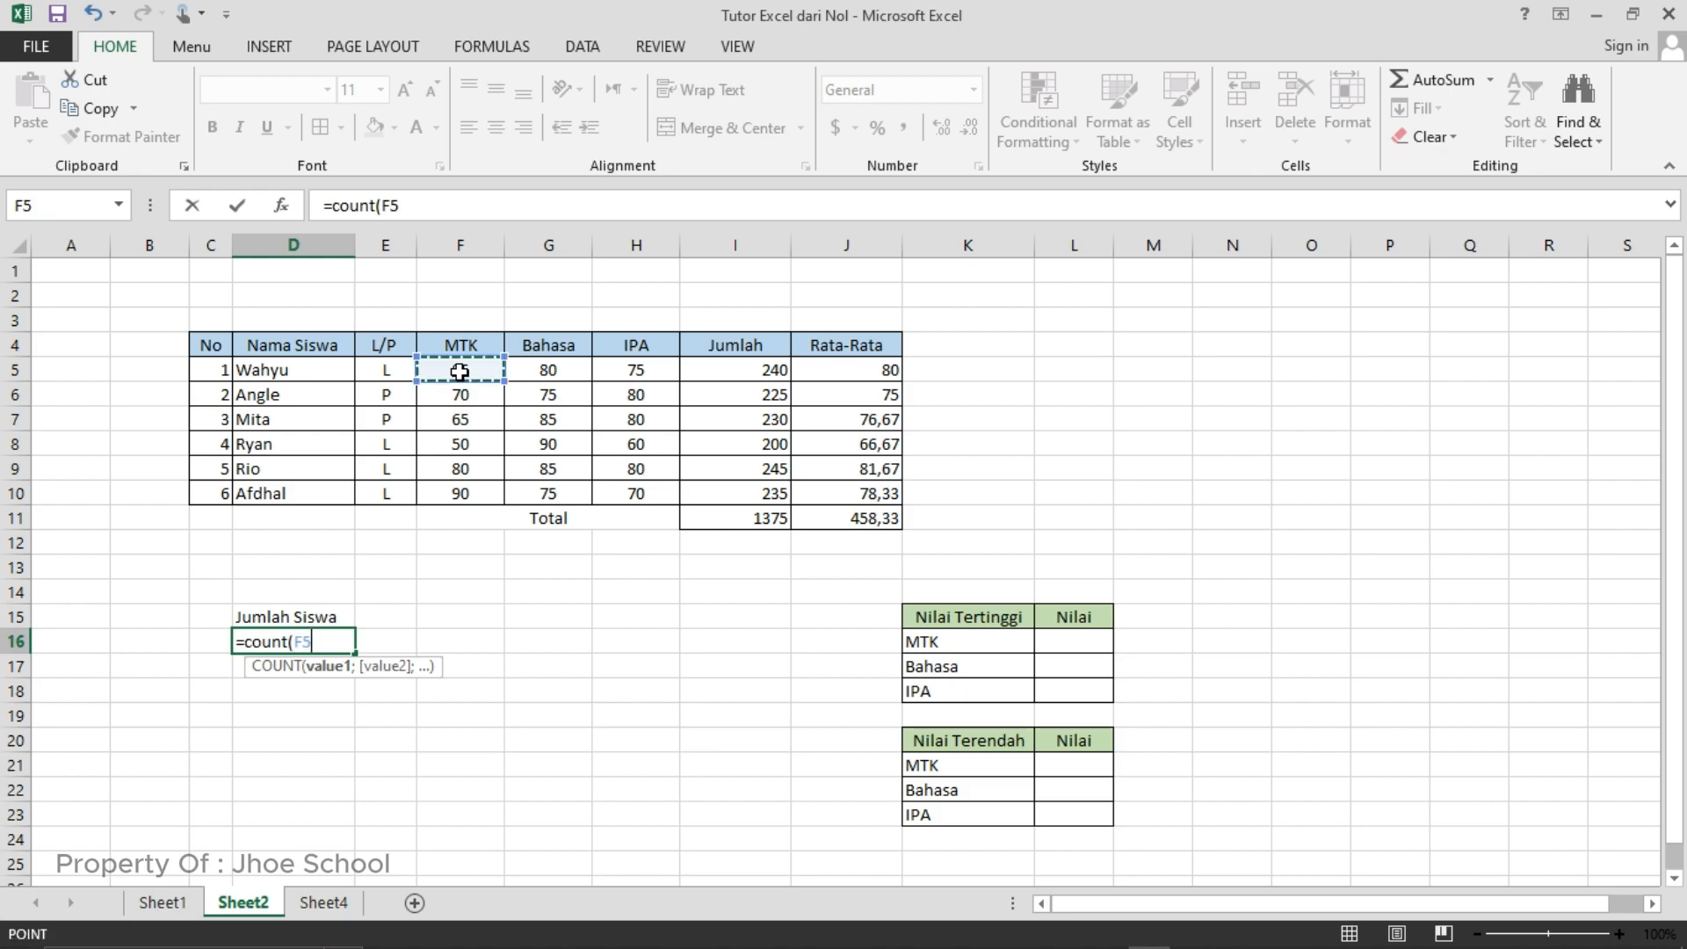
pyautogui.moveTo(459, 371); pyautogui.dragTo(457, 481)
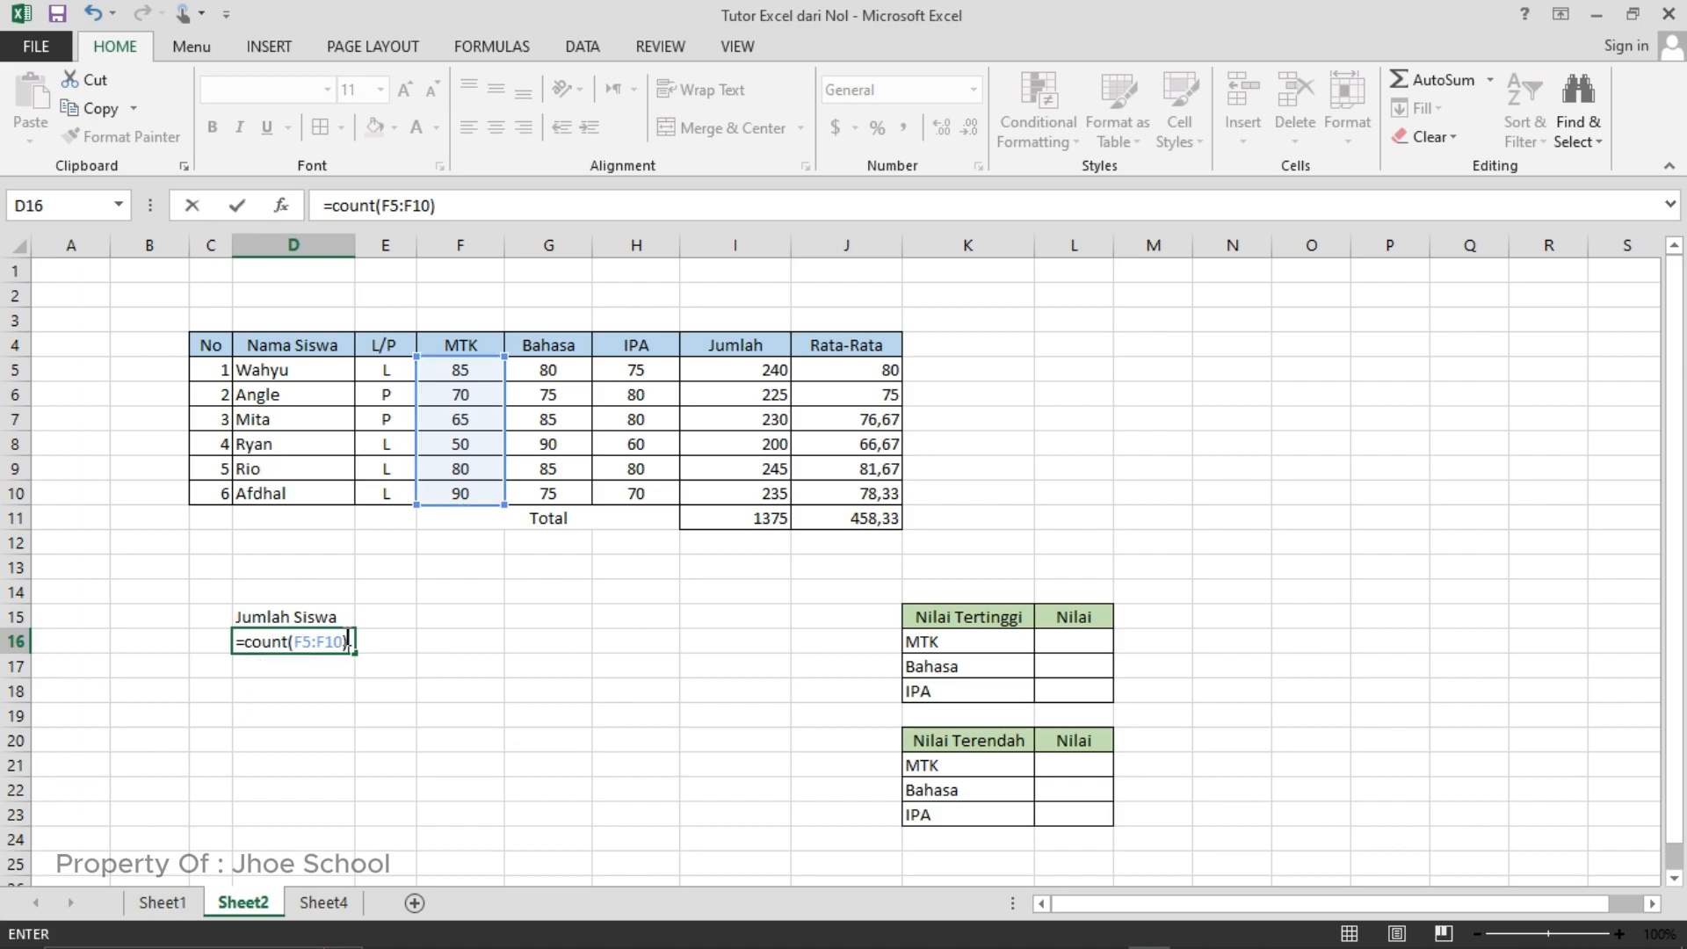
pyautogui.press('Return')
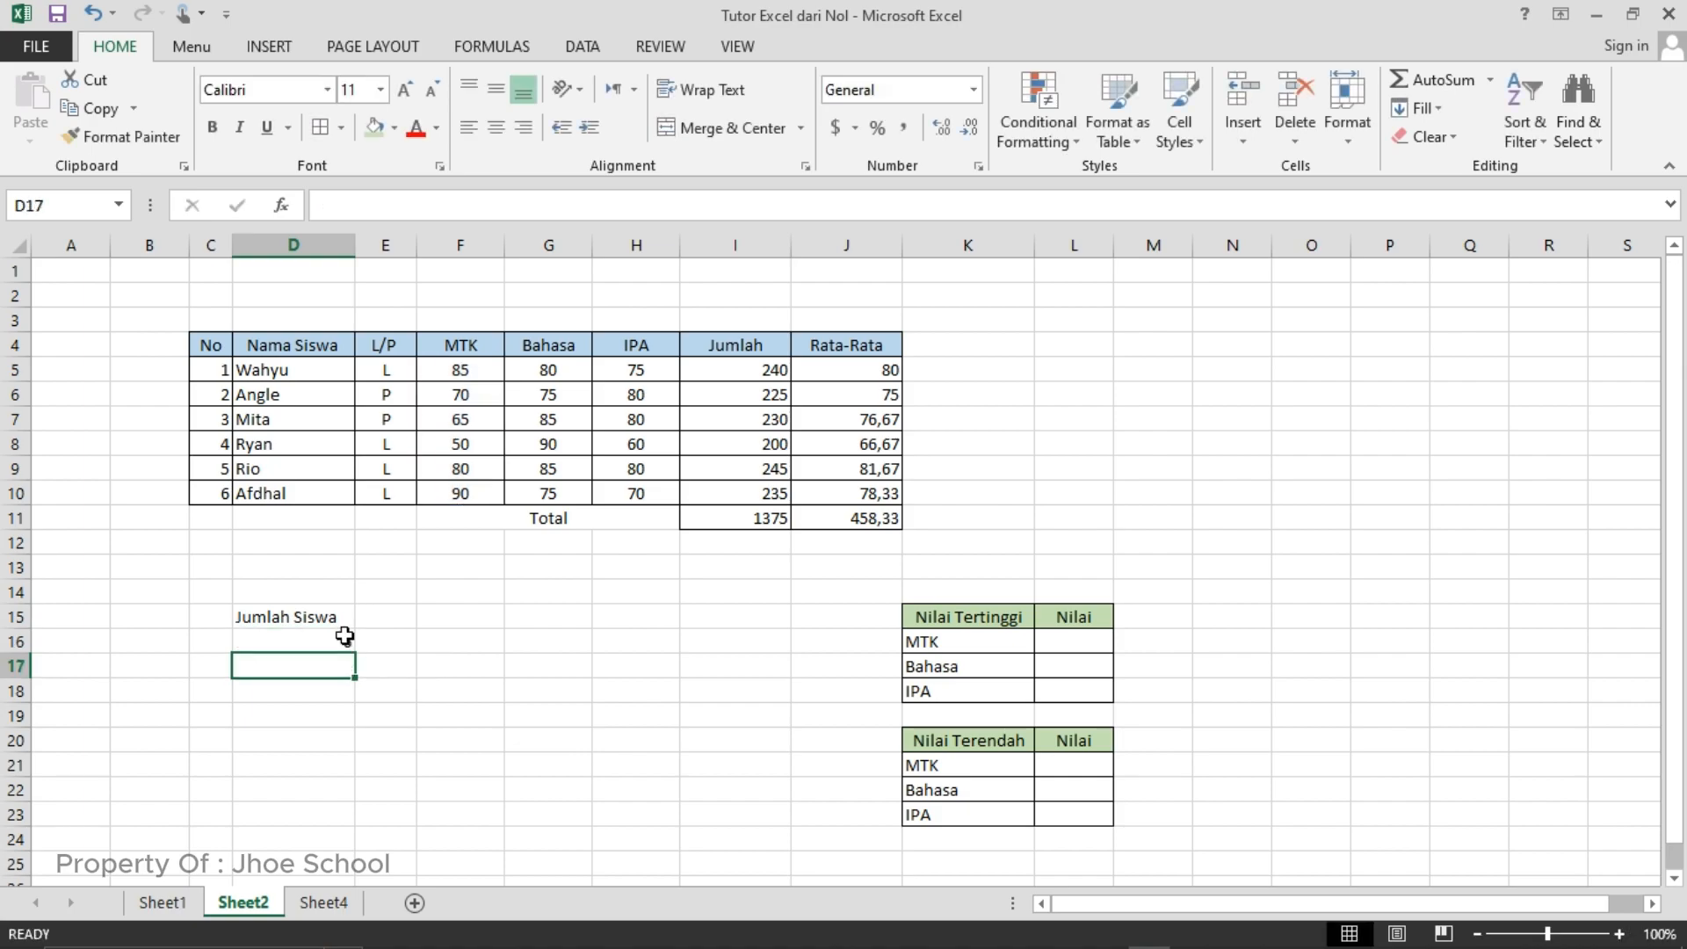
# - Replace the range in the COUNT formula in D16 with the student names in D5:D10
pyautogui.click(332, 642)
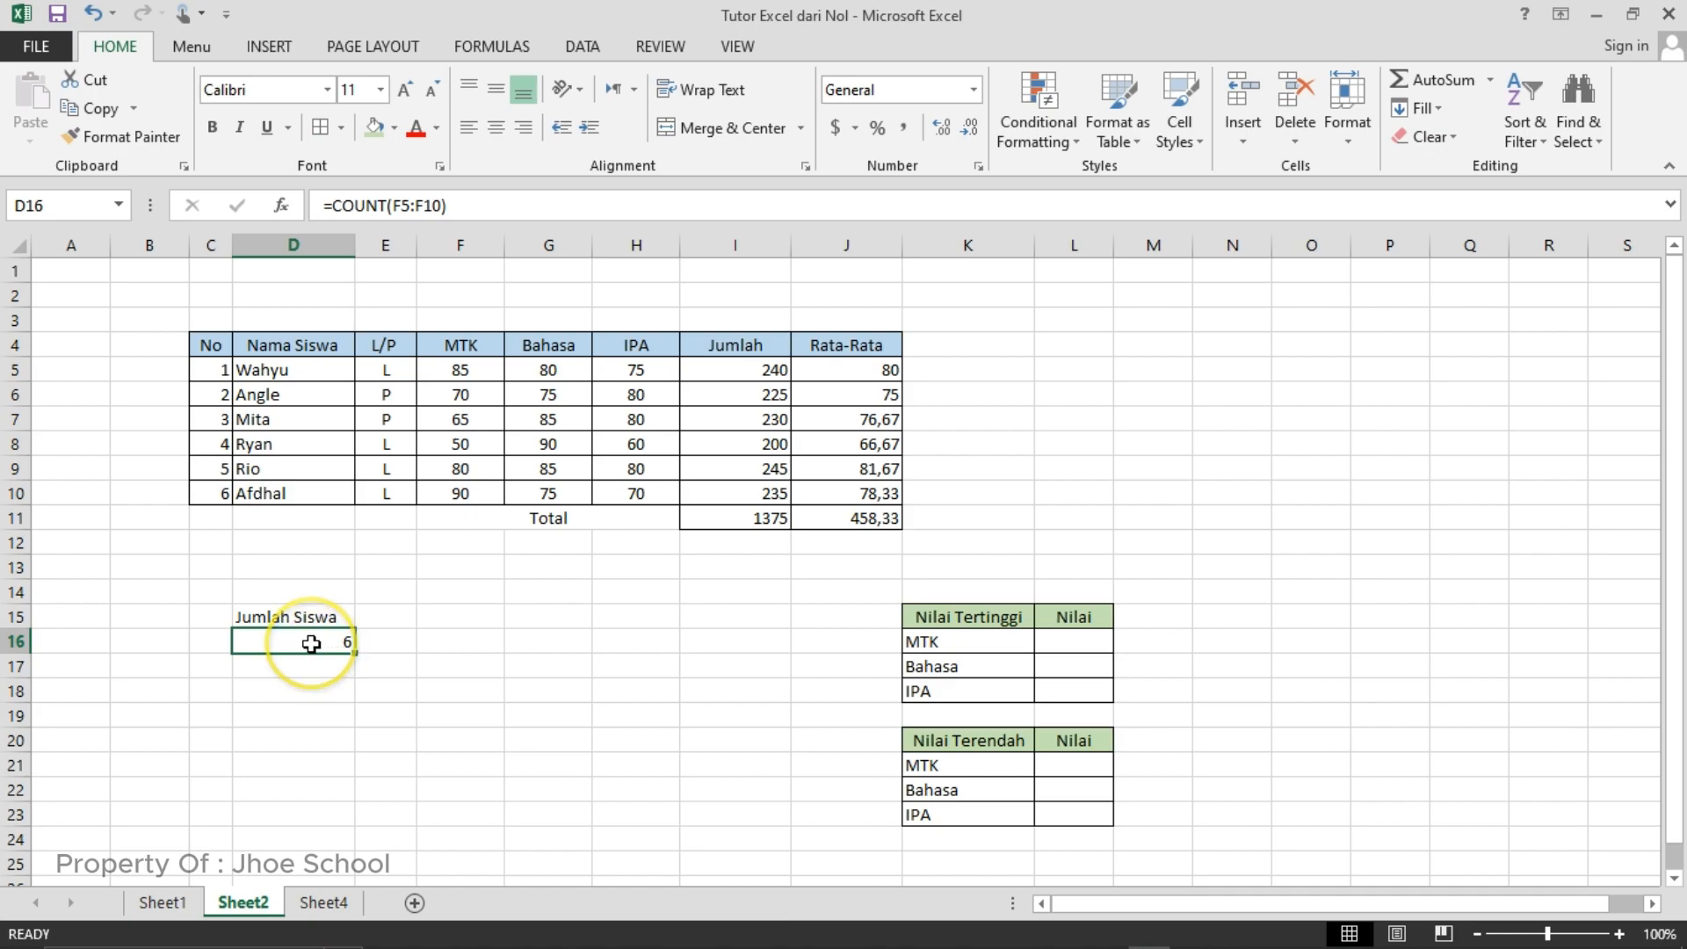
pyautogui.doubleClick(311, 643)
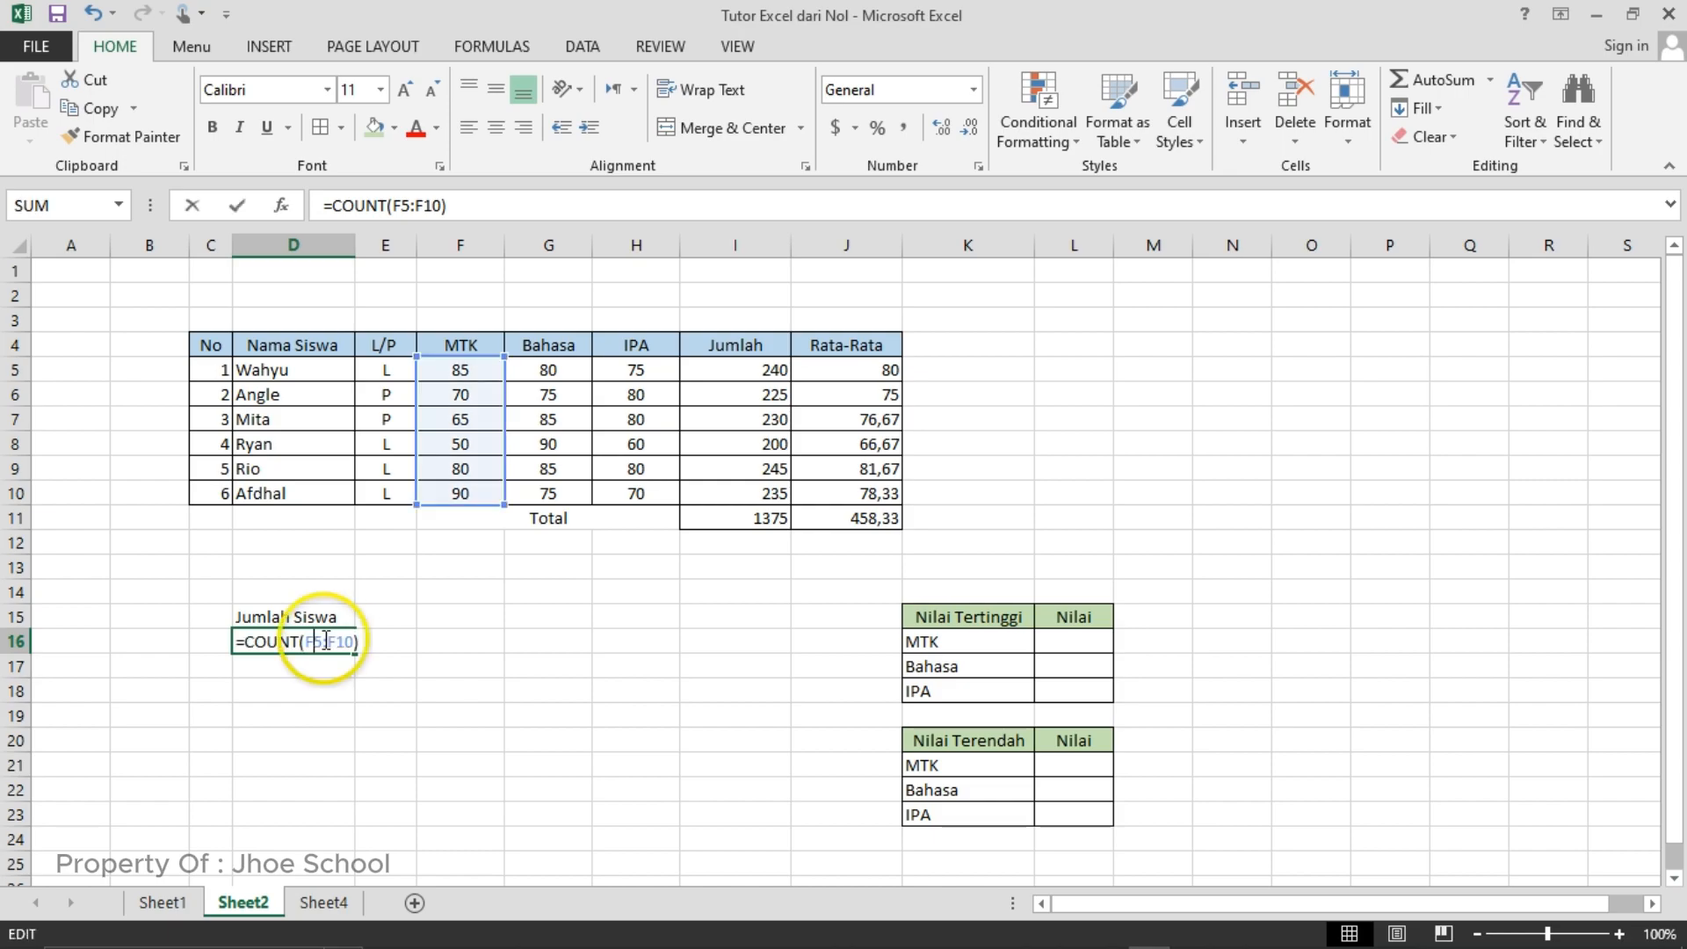
pyautogui.click(347, 639)
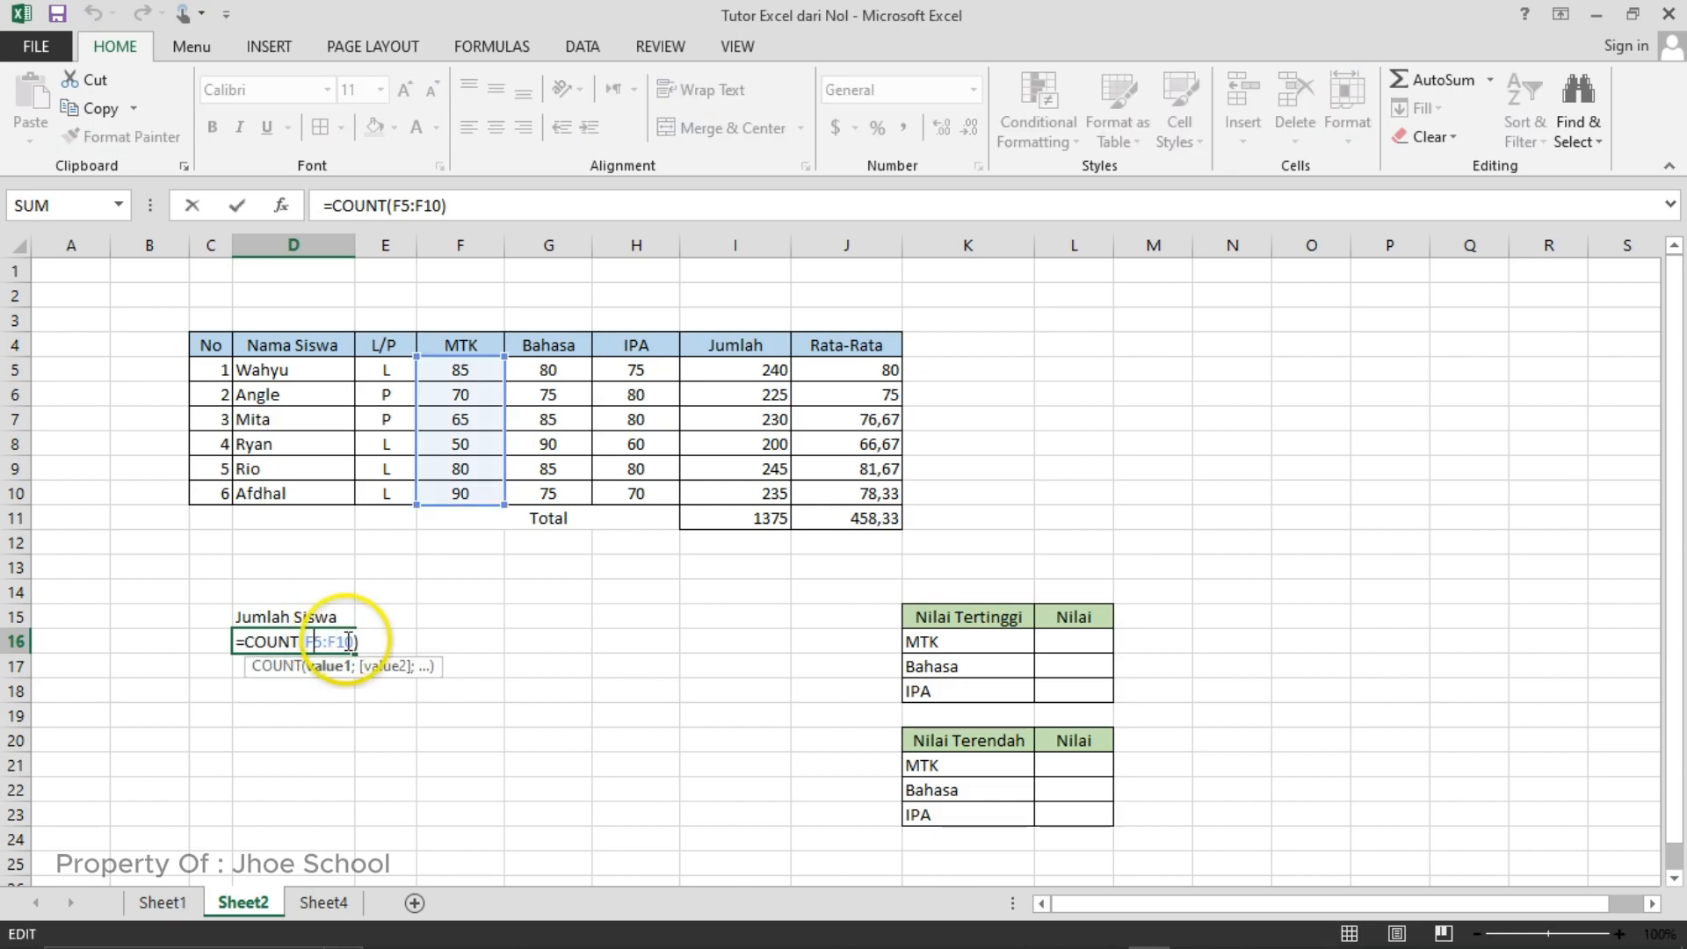
pyautogui.moveTo(350, 639); pyautogui.dragTo(304, 643)
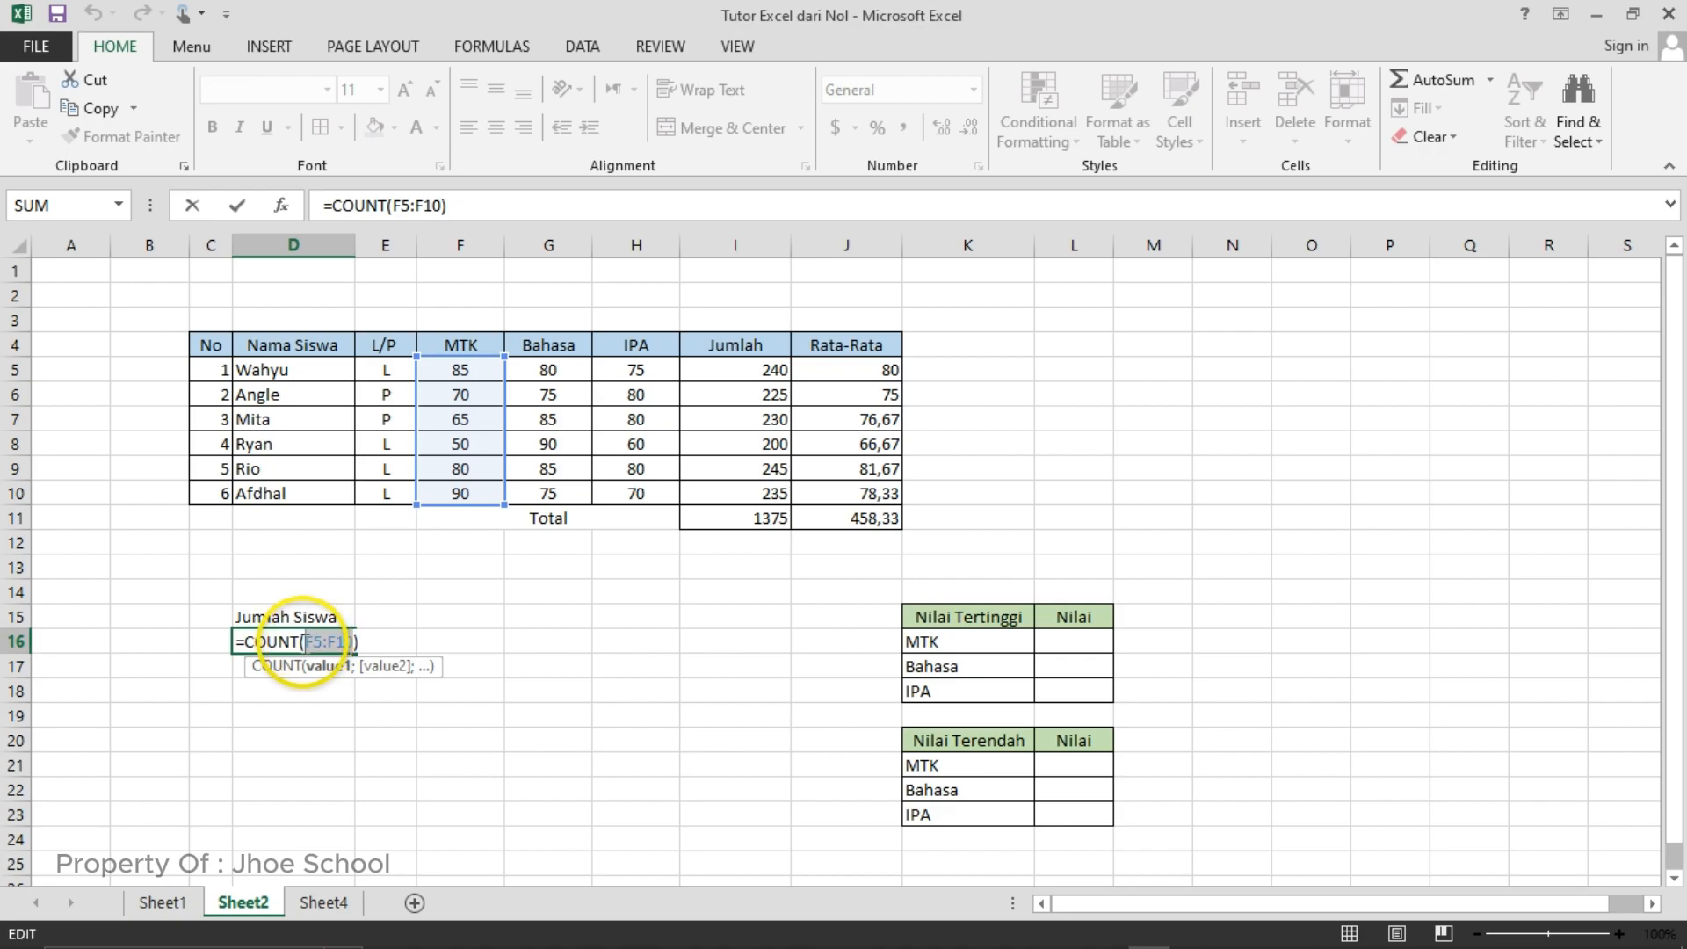
pyautogui.press('BackSpace')
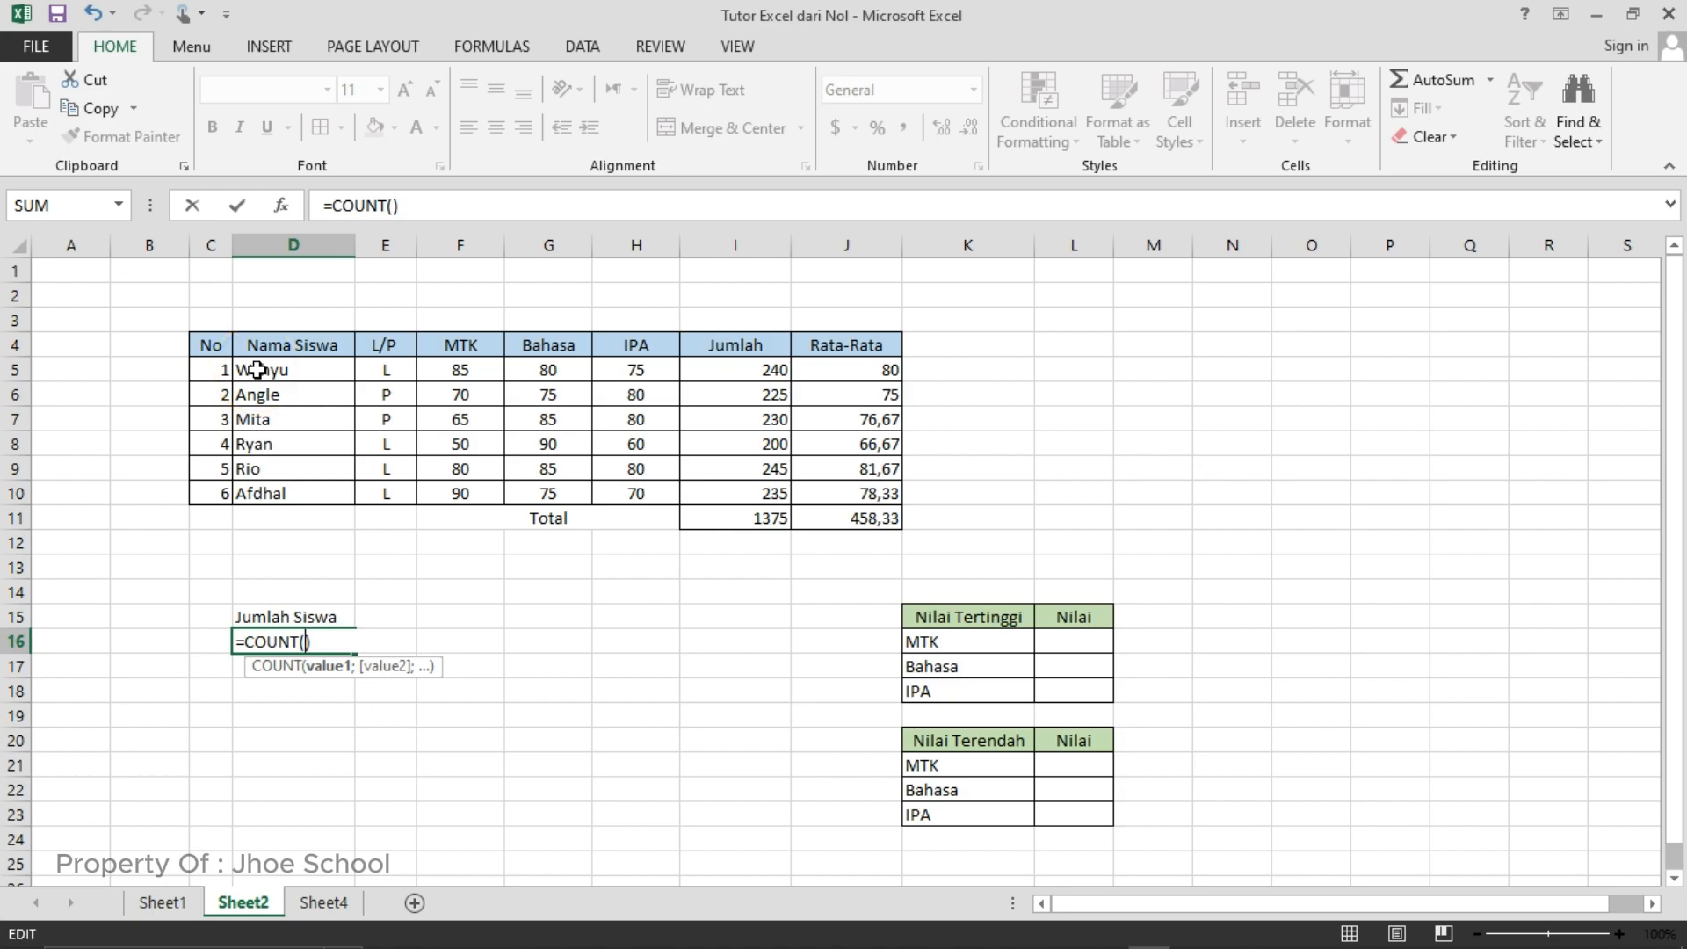
pyautogui.moveTo(257, 370); pyautogui.dragTo(275, 490)
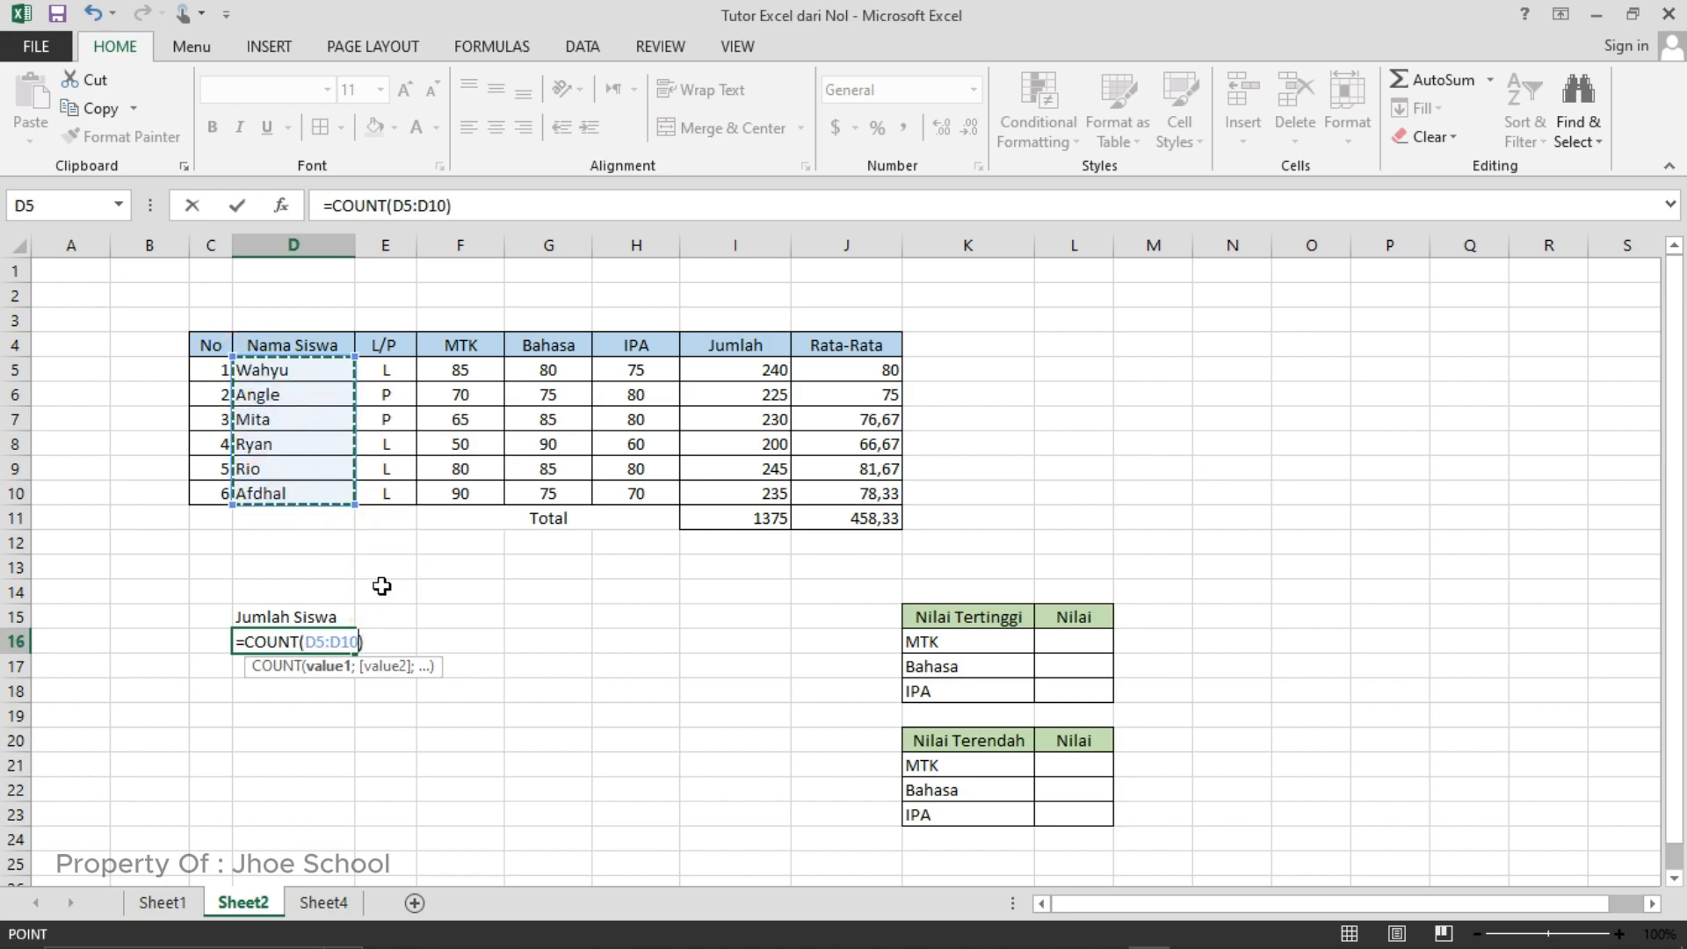
pyautogui.press('Return')
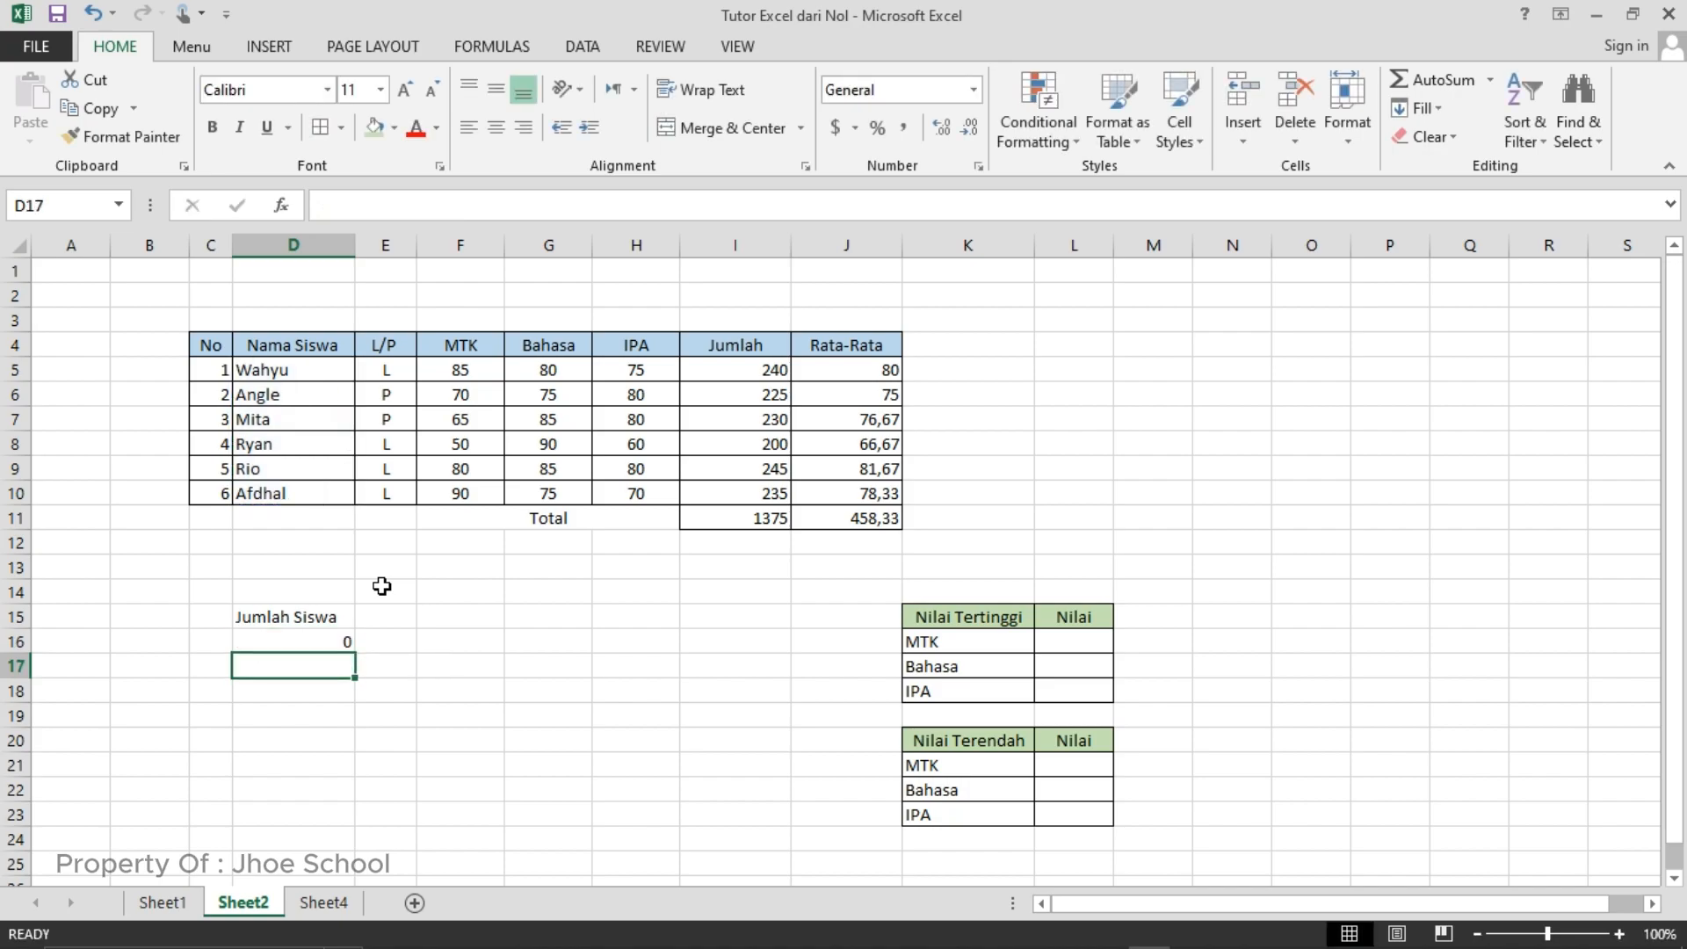
# - Undo the last range change in the COUNT formula in cell D16
pyautogui.click(299, 636)
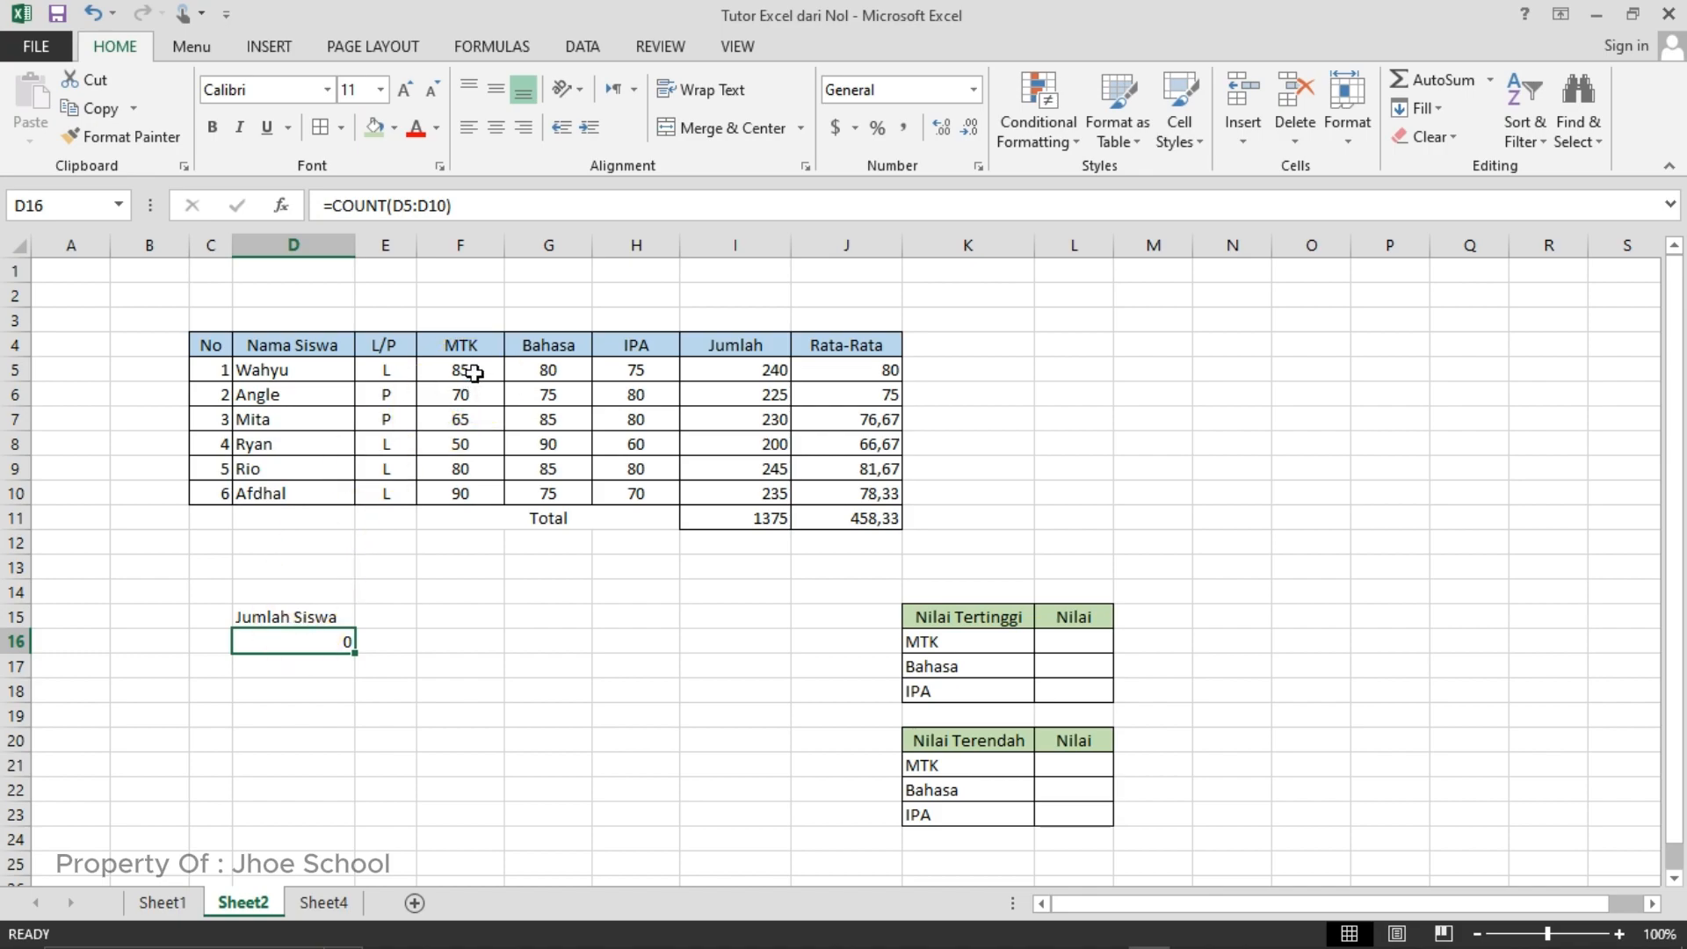
pyautogui.hotkey('ctrl', 'z')
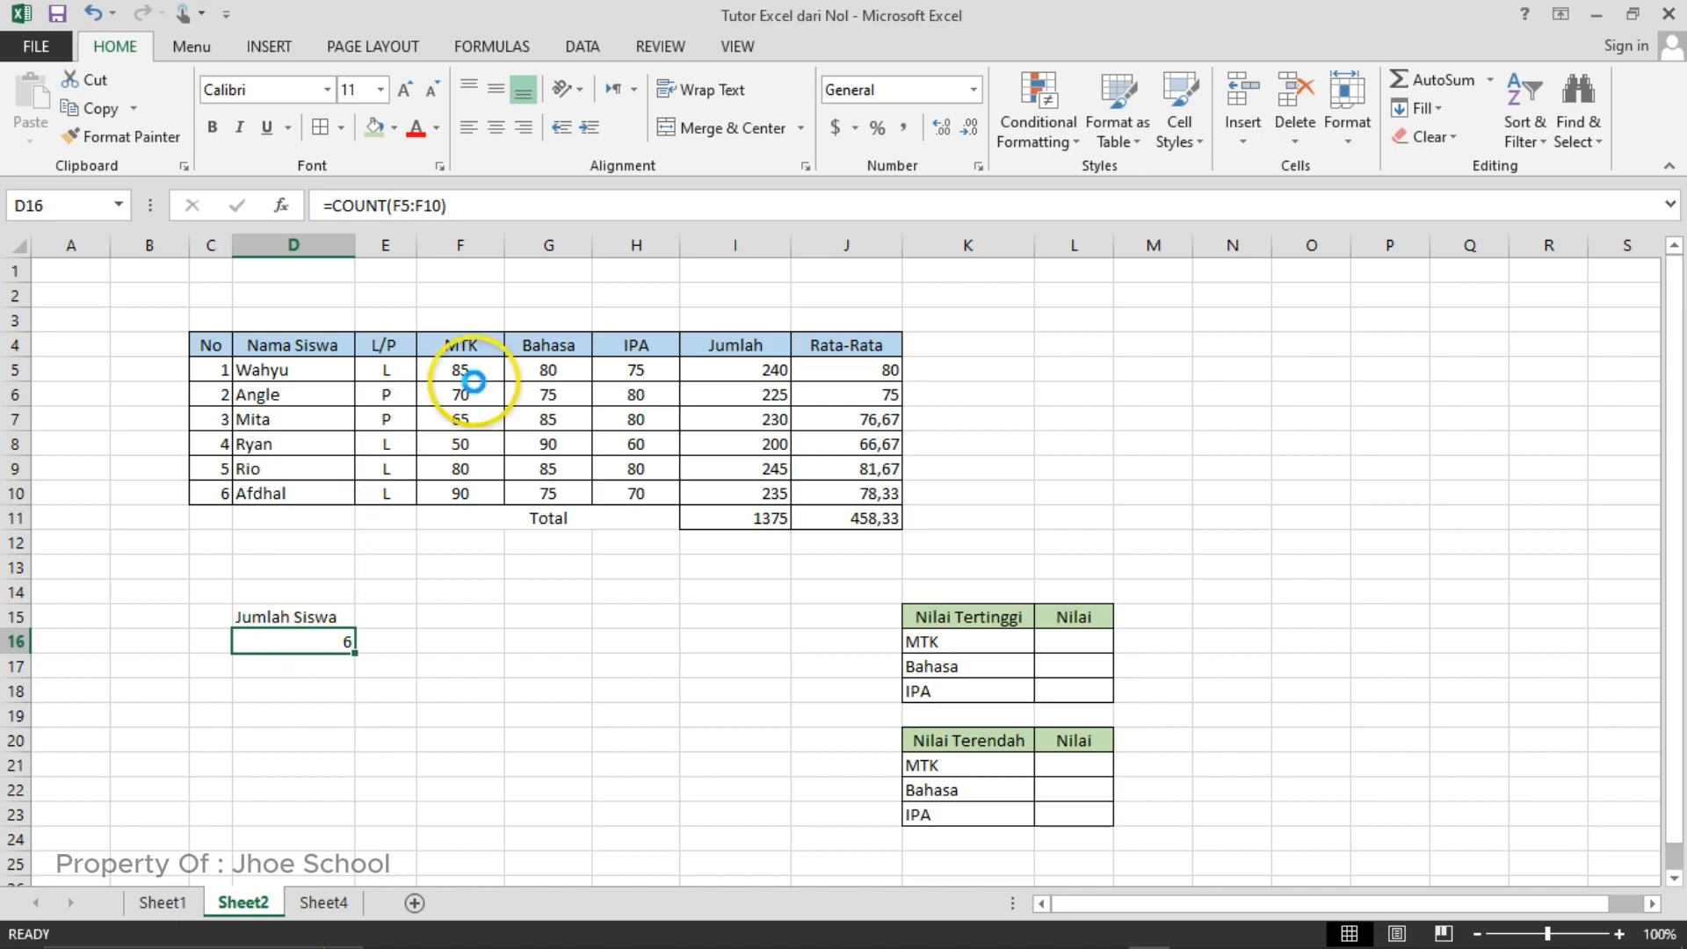
# - Enter the formula =COUNTA(D5:D10) in cell D17 to count the students by name, and compare it with the formula in D16
pyautogui.click(290, 664)
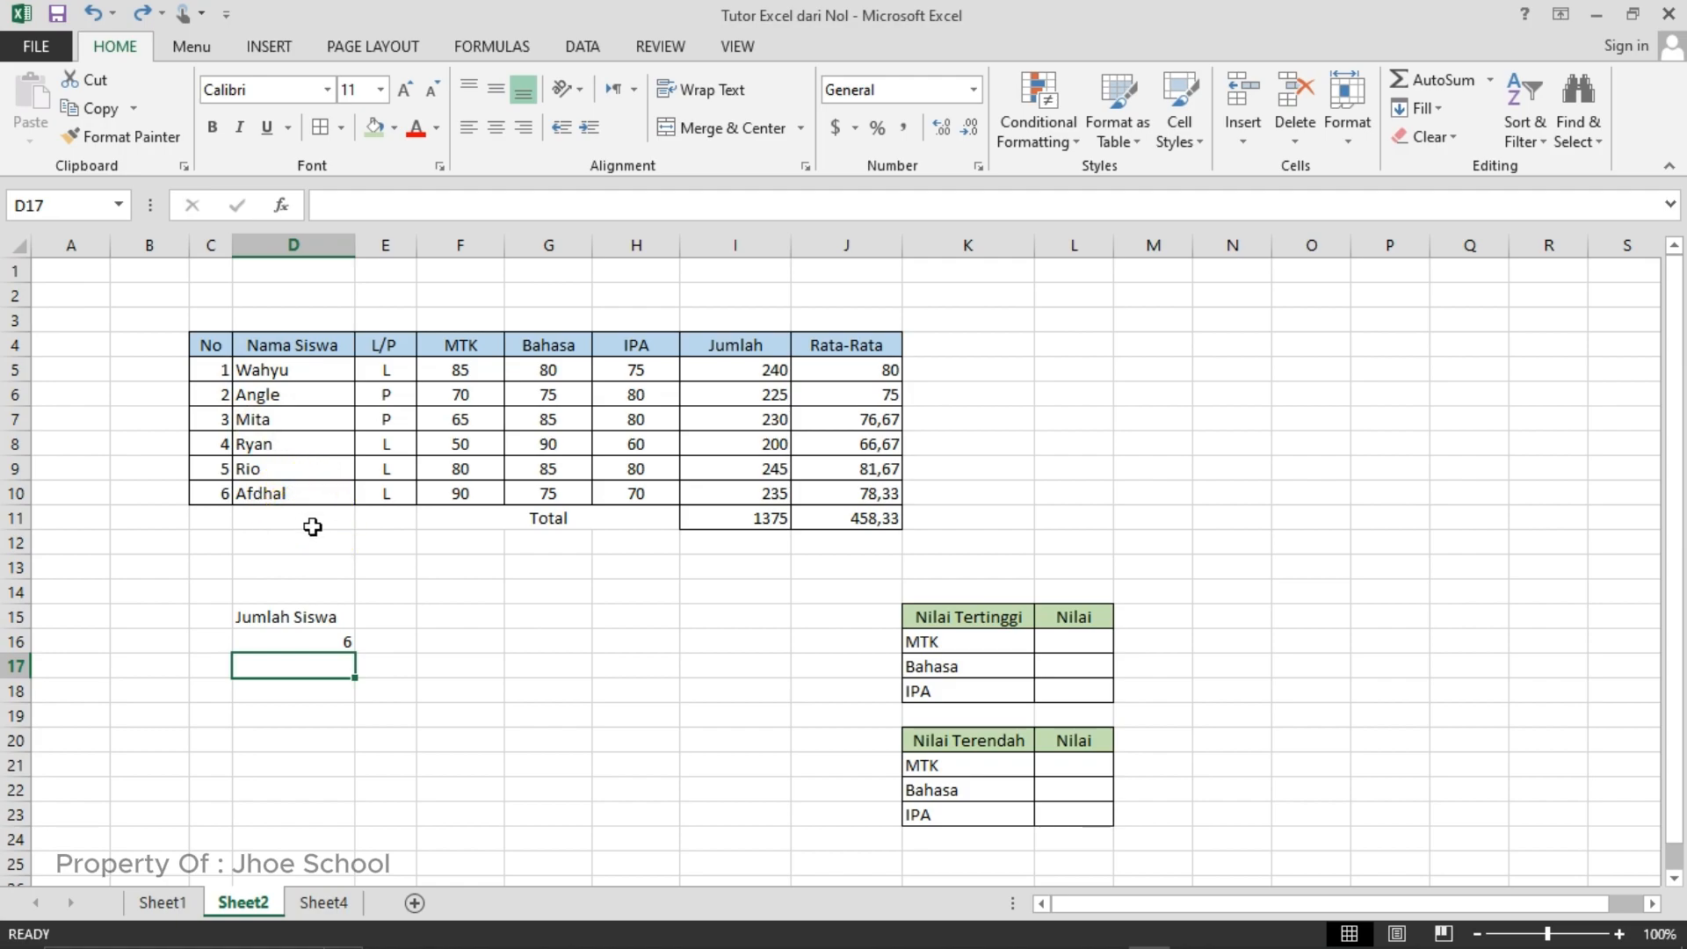
pyautogui.write('=')
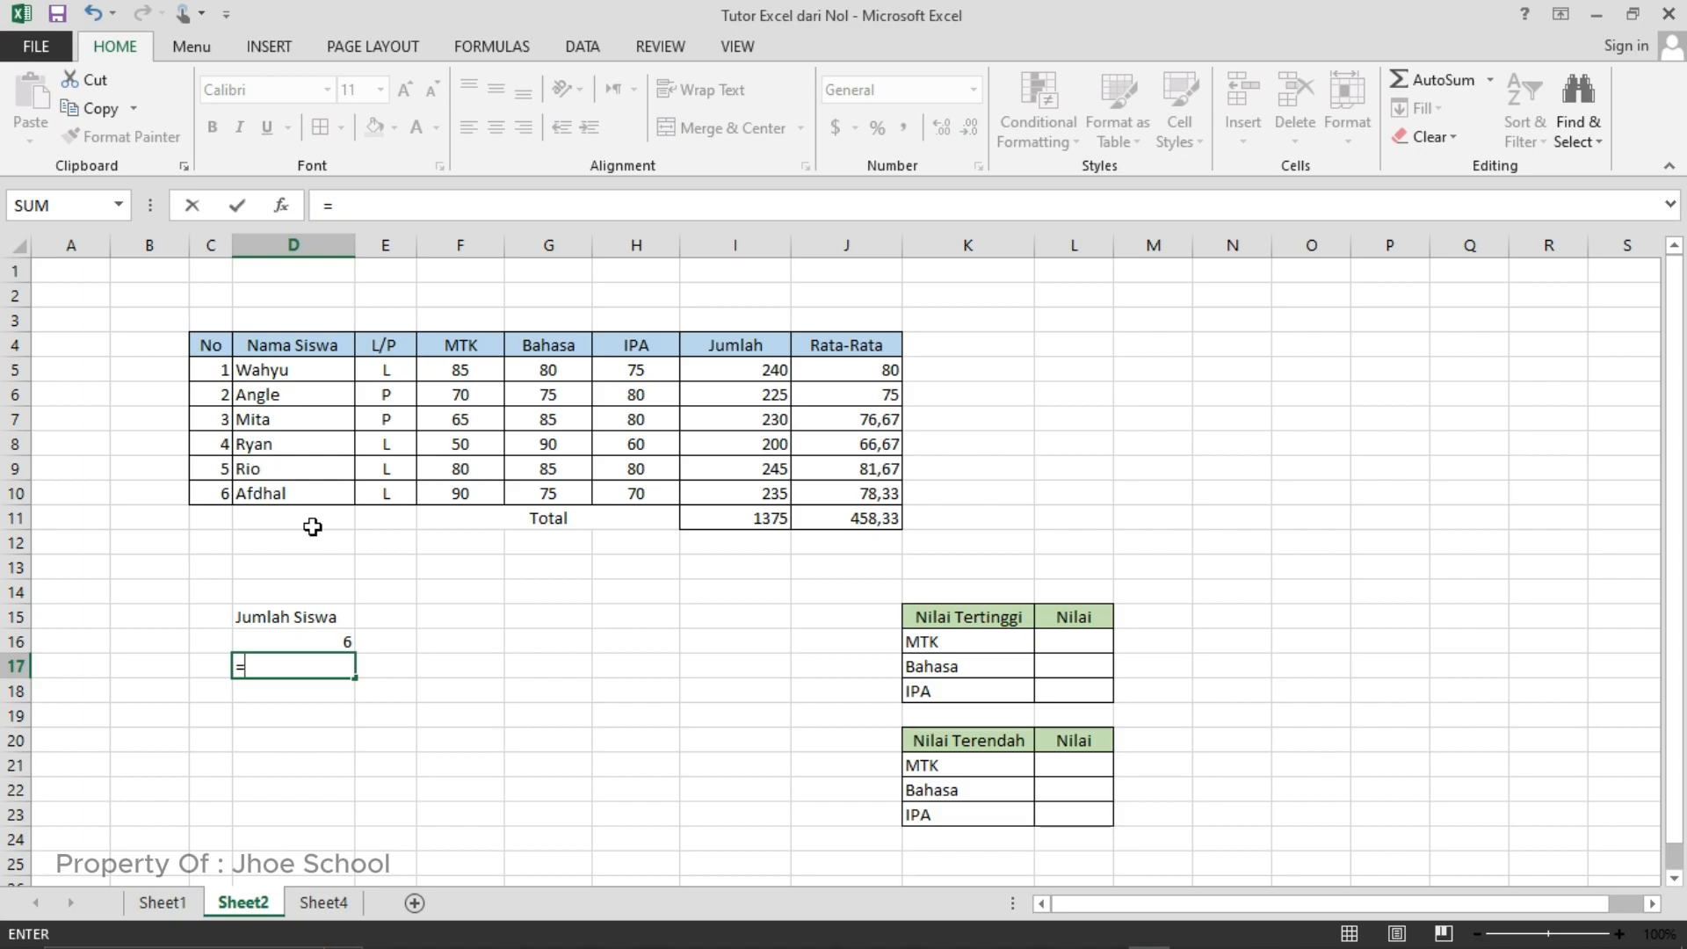
pyautogui.write('count')
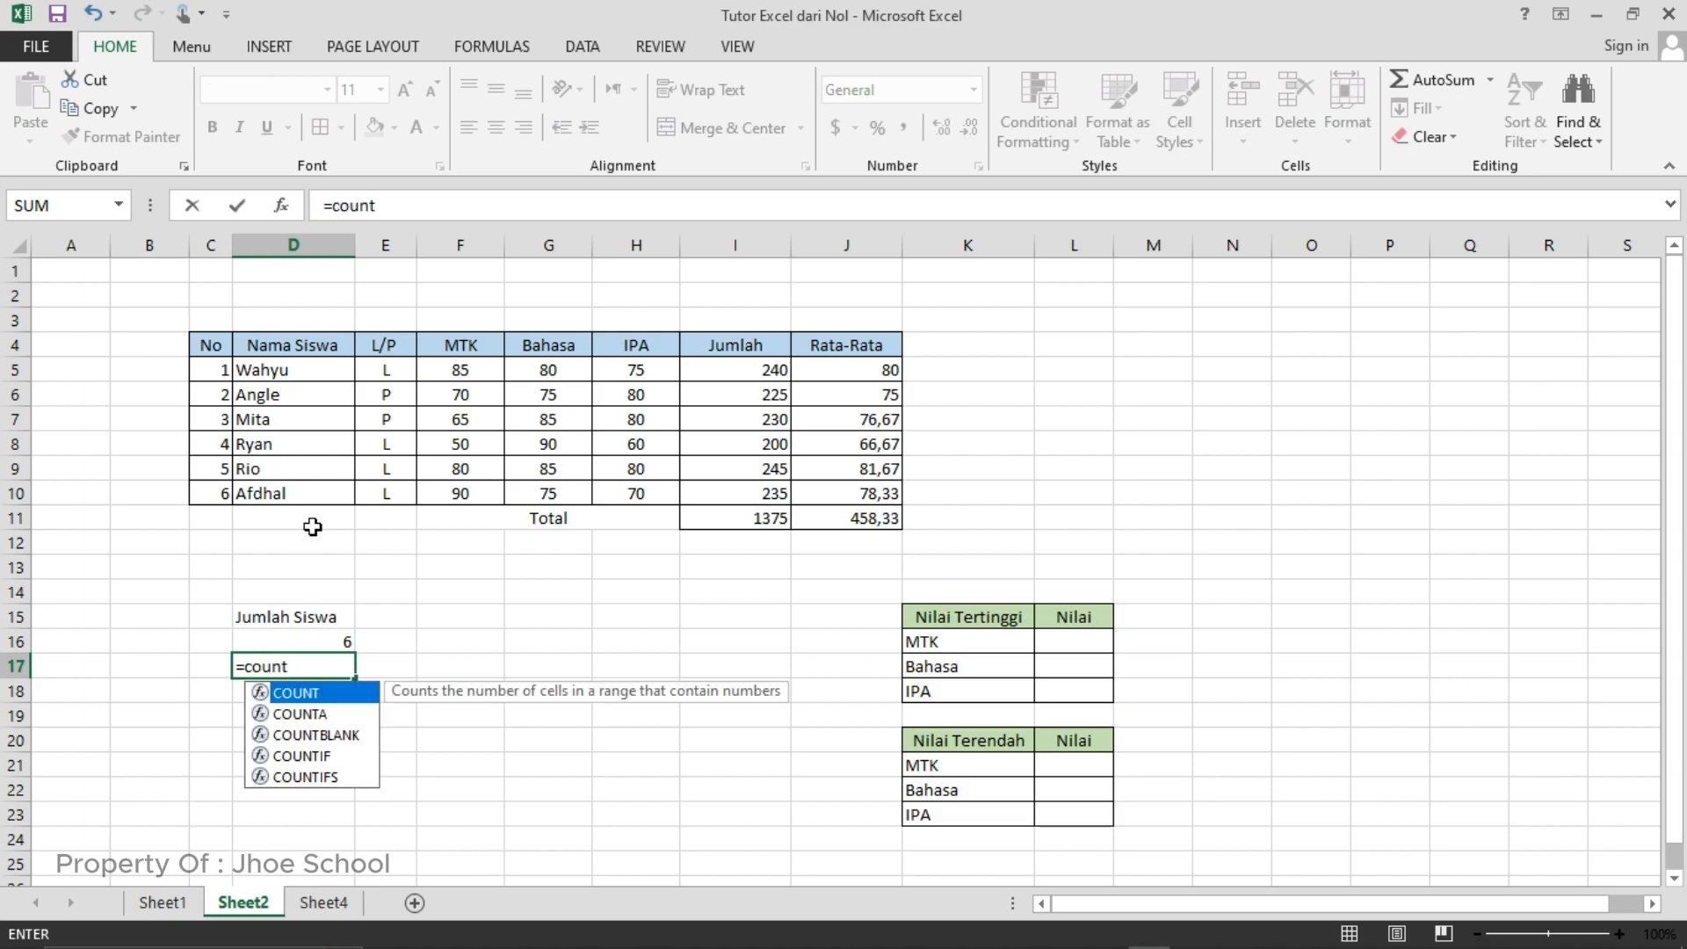
pyautogui.write('a')
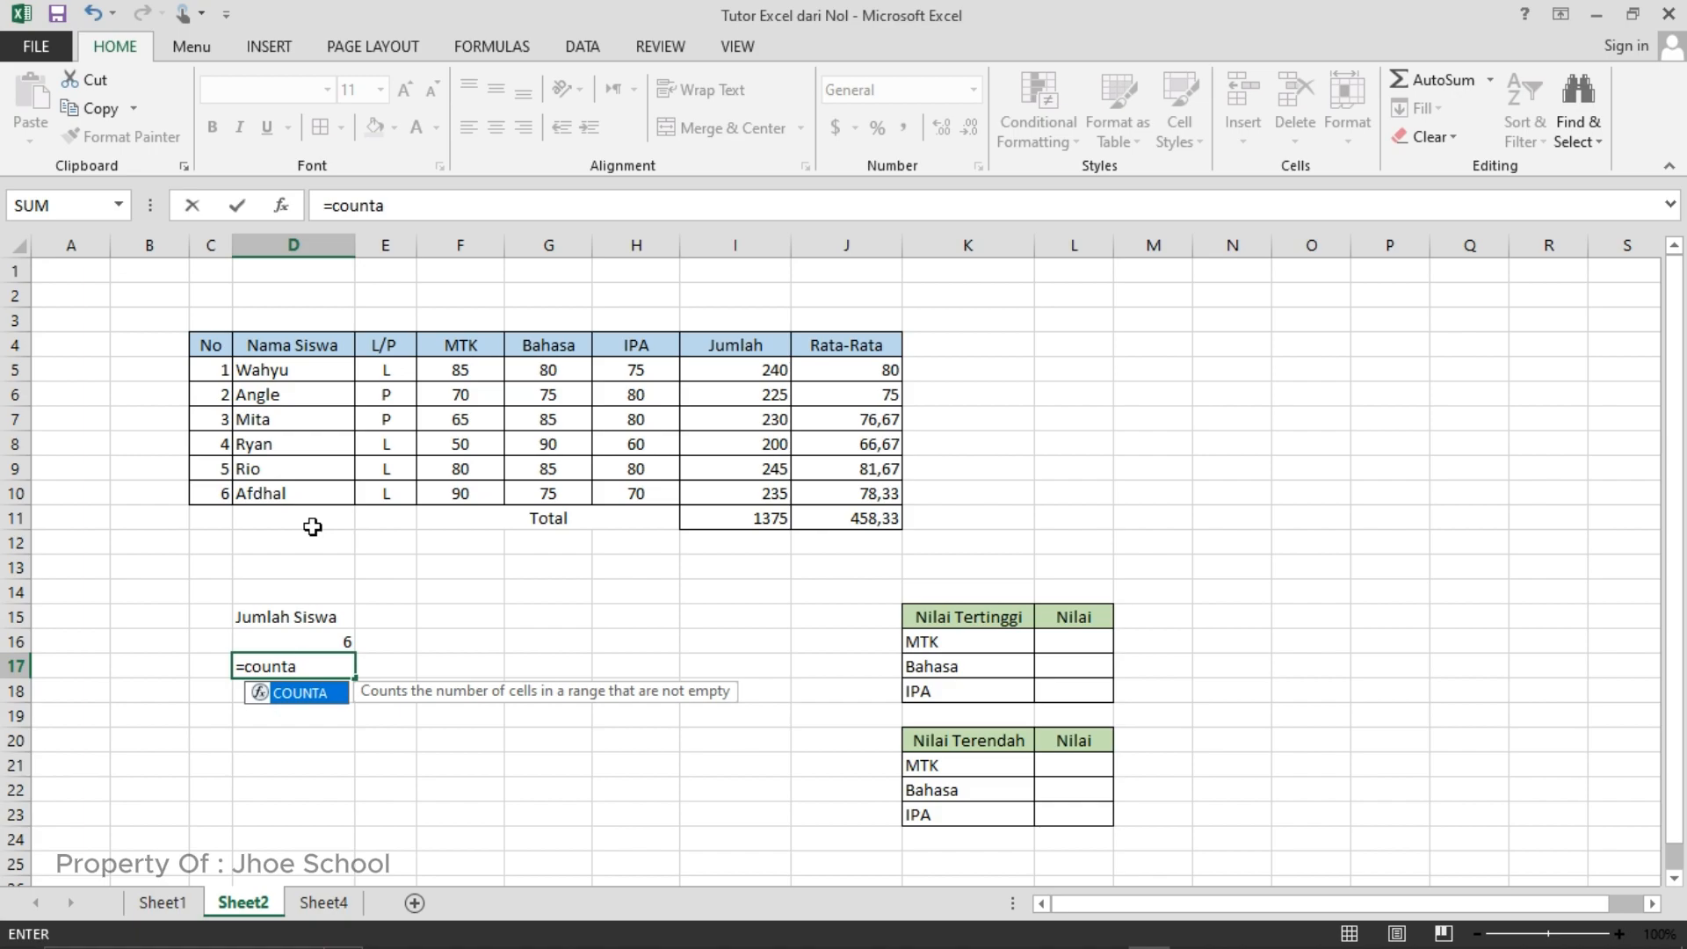
pyautogui.write('(')
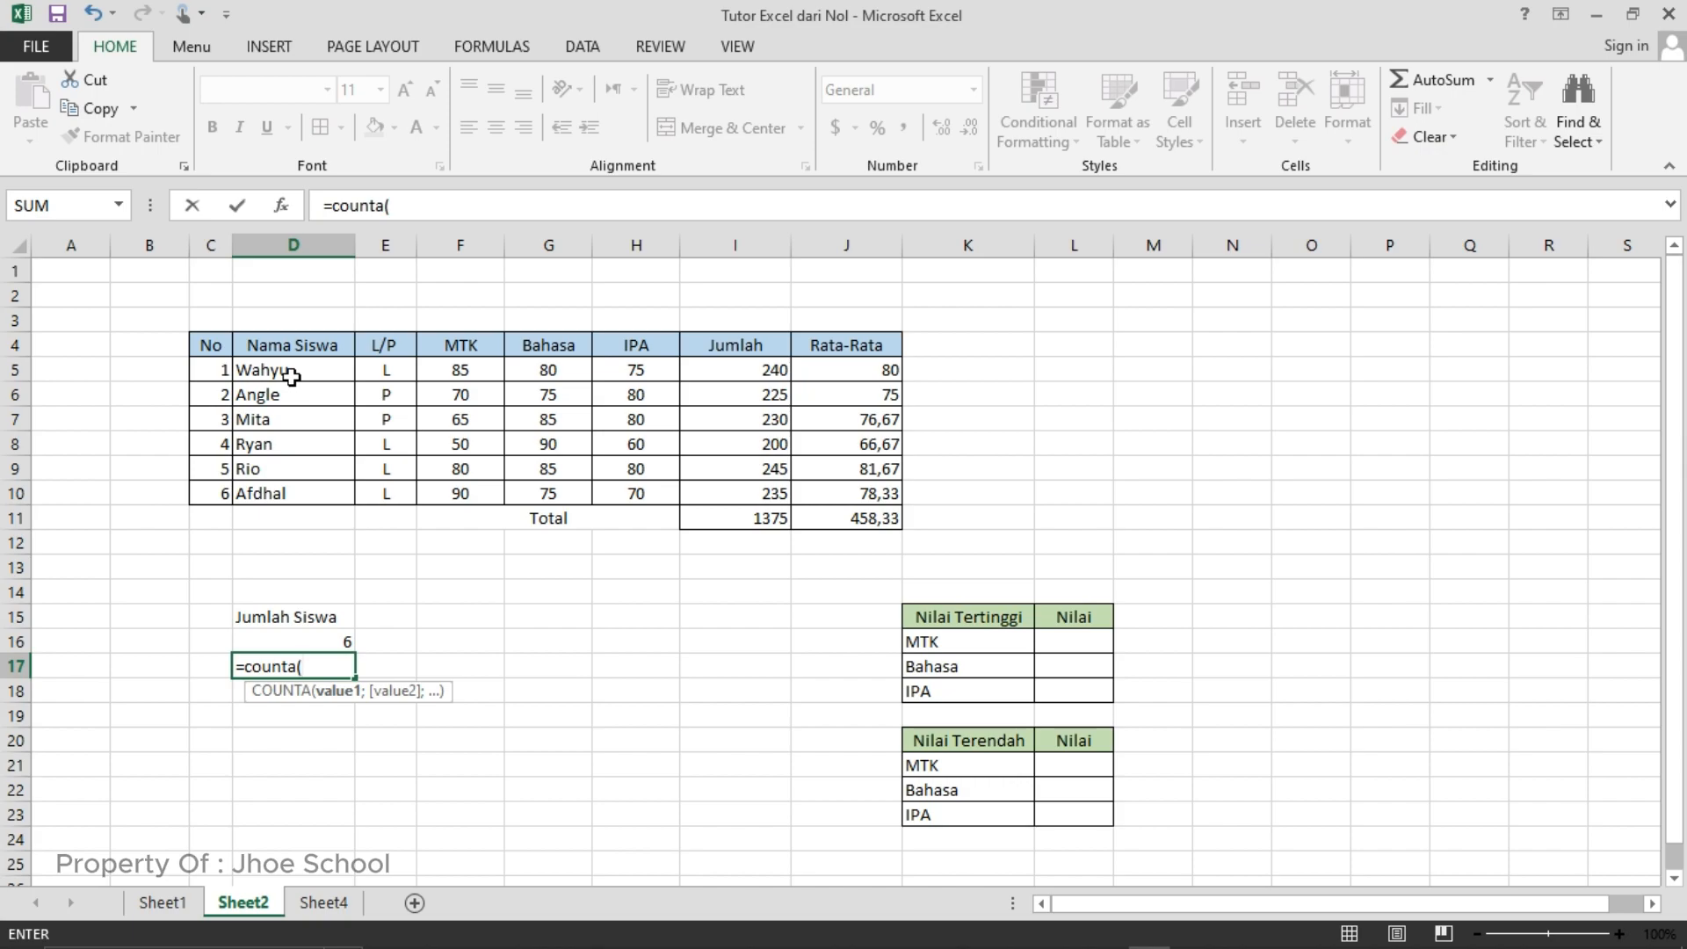
pyautogui.moveTo(292, 377); pyautogui.dragTo(290, 488)
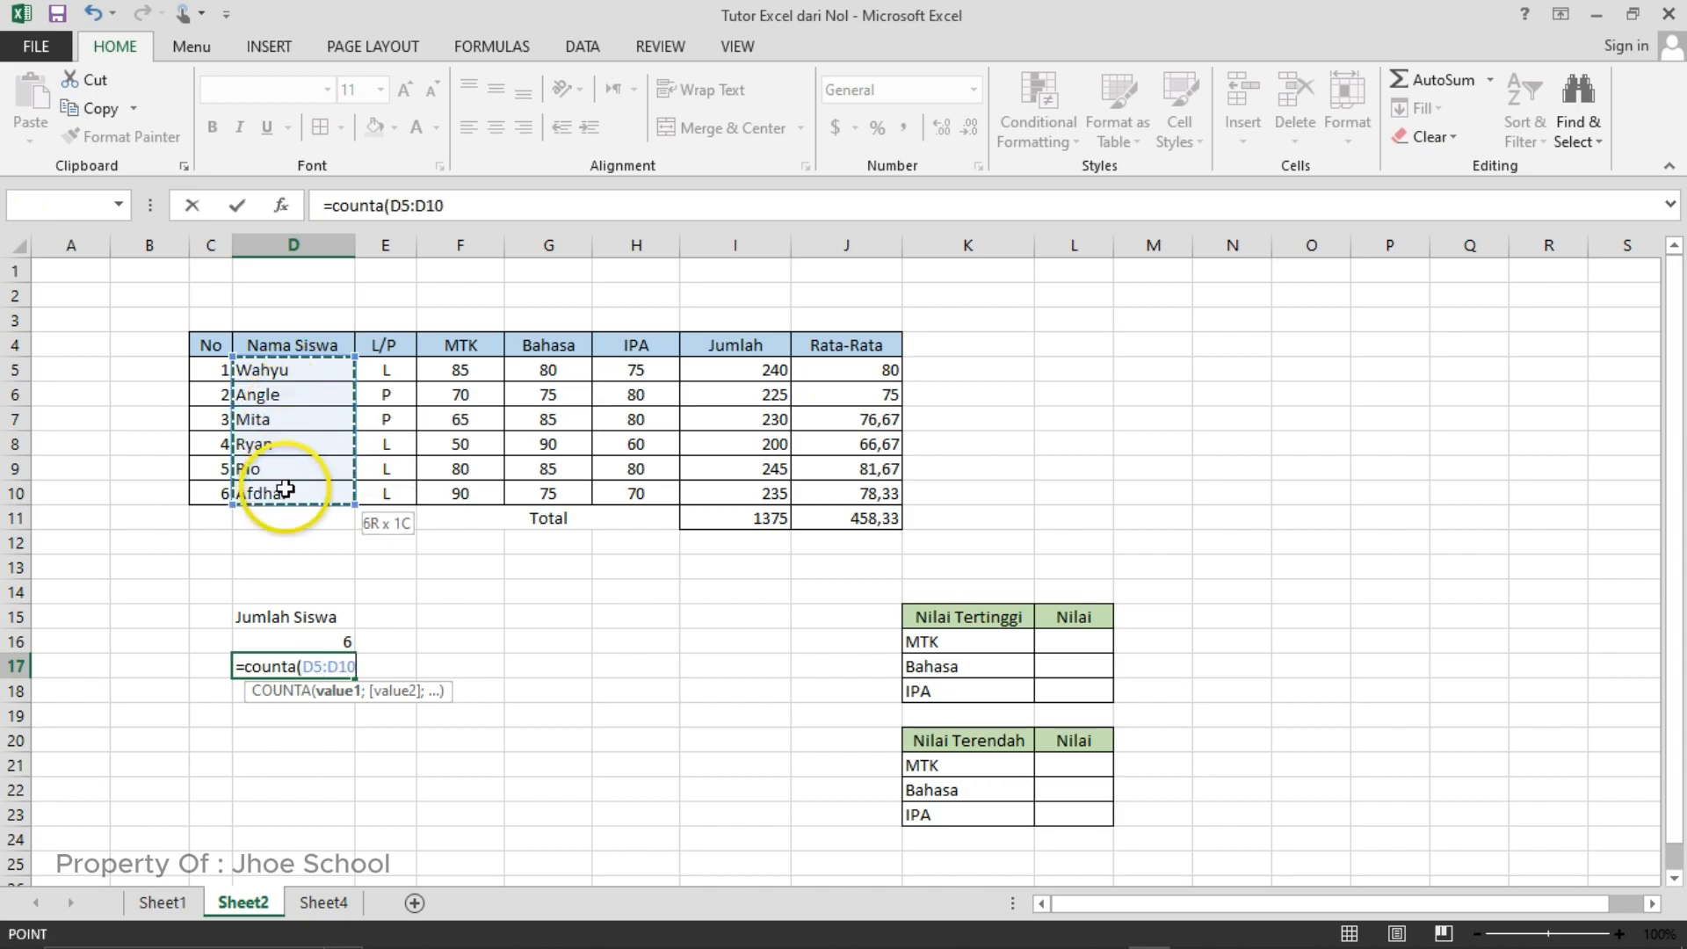
pyautogui.write(')')
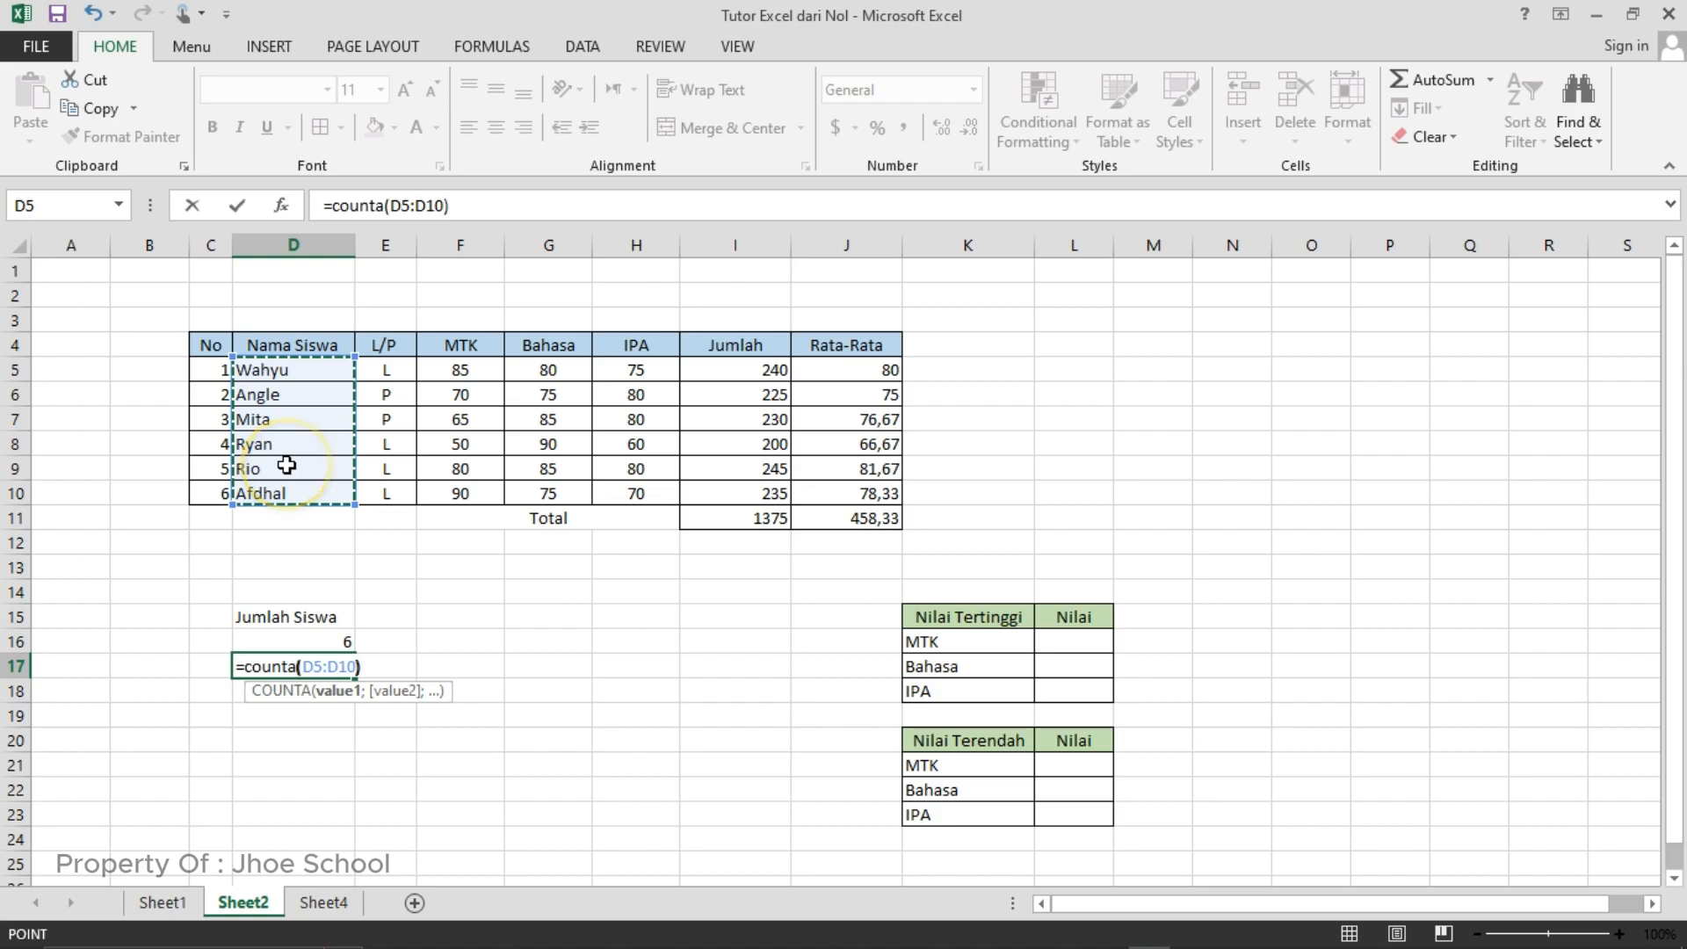
pyautogui.press('Return')
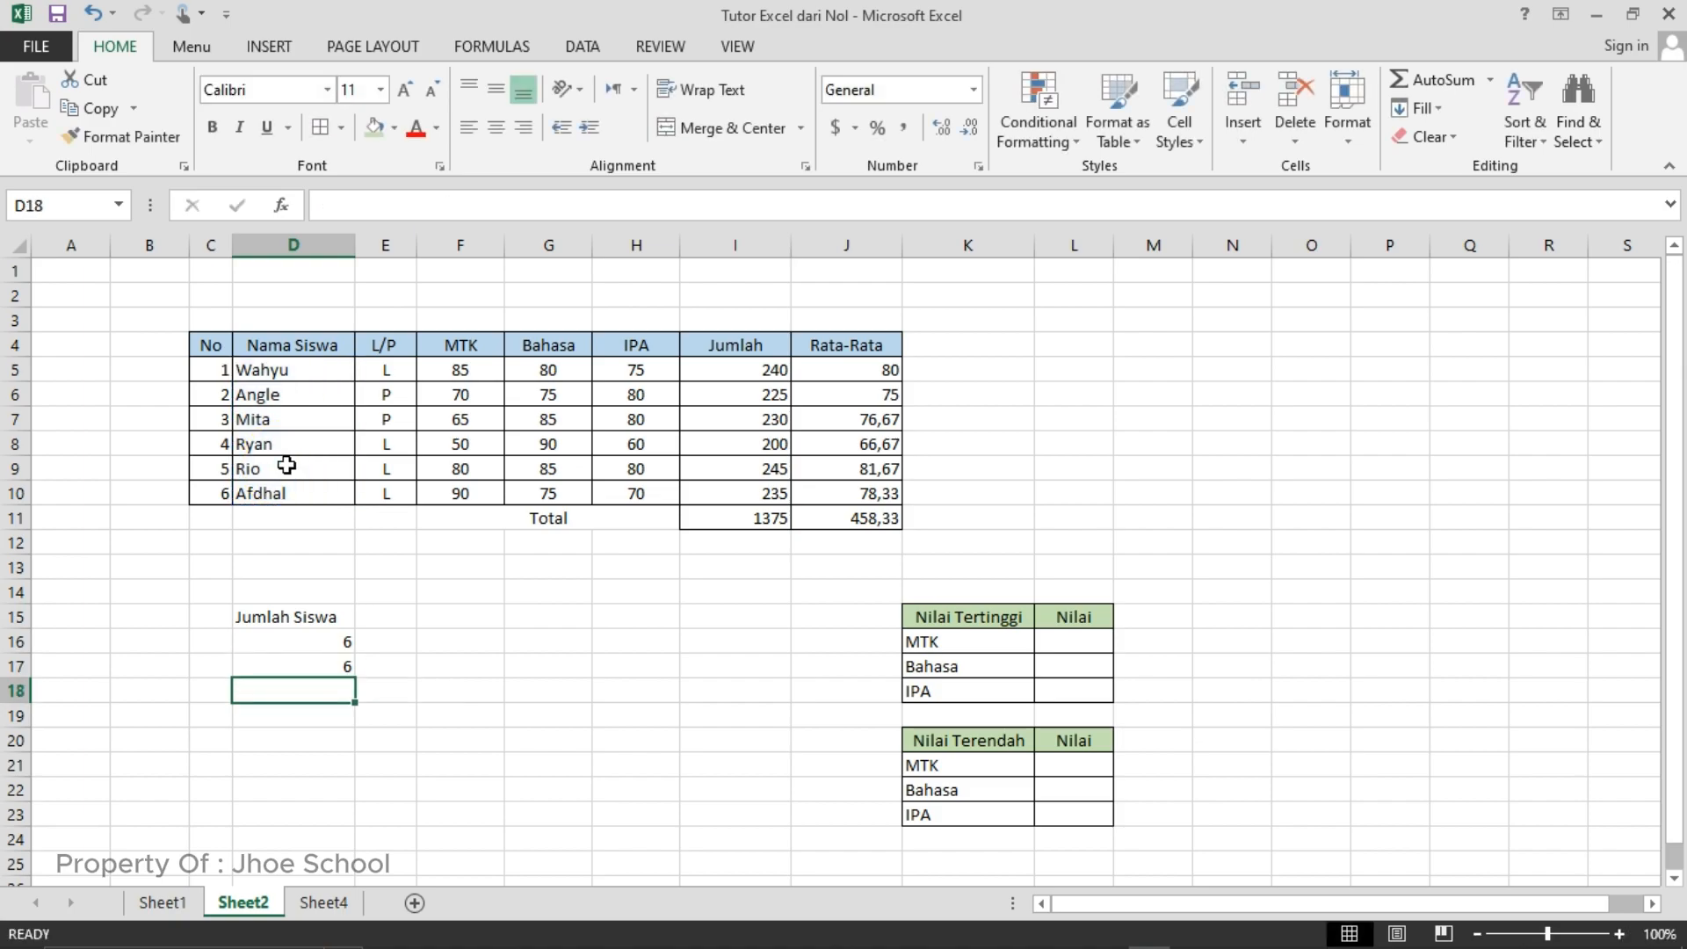
pyautogui.click(290, 560)
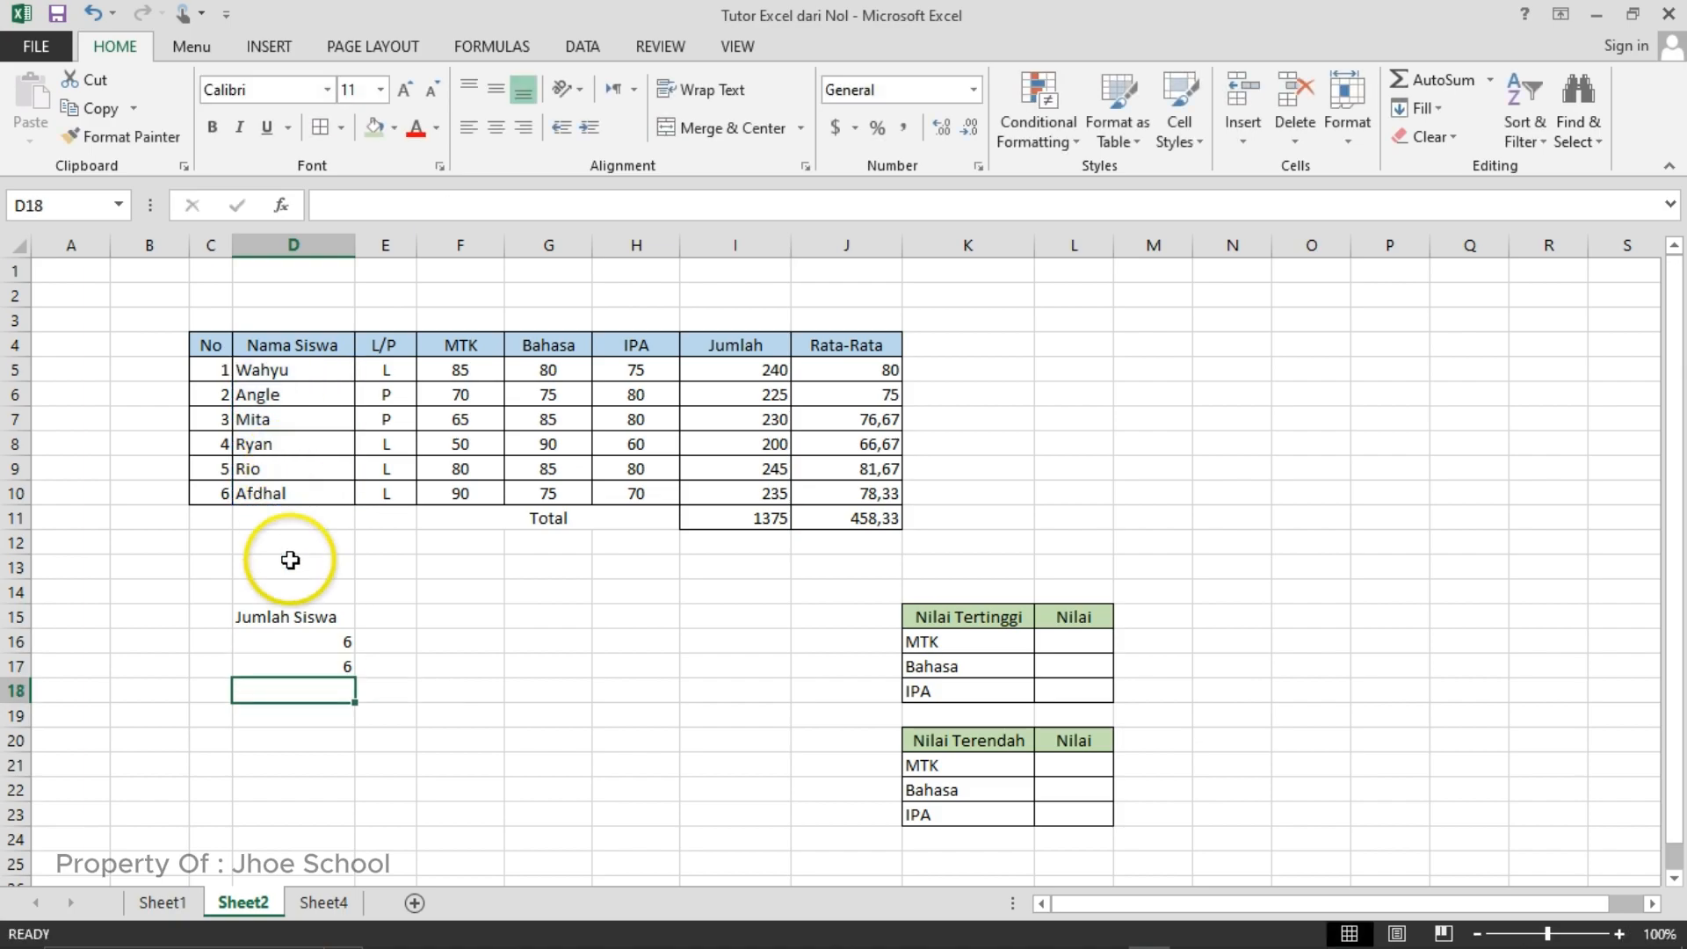
pyautogui.click(317, 639)
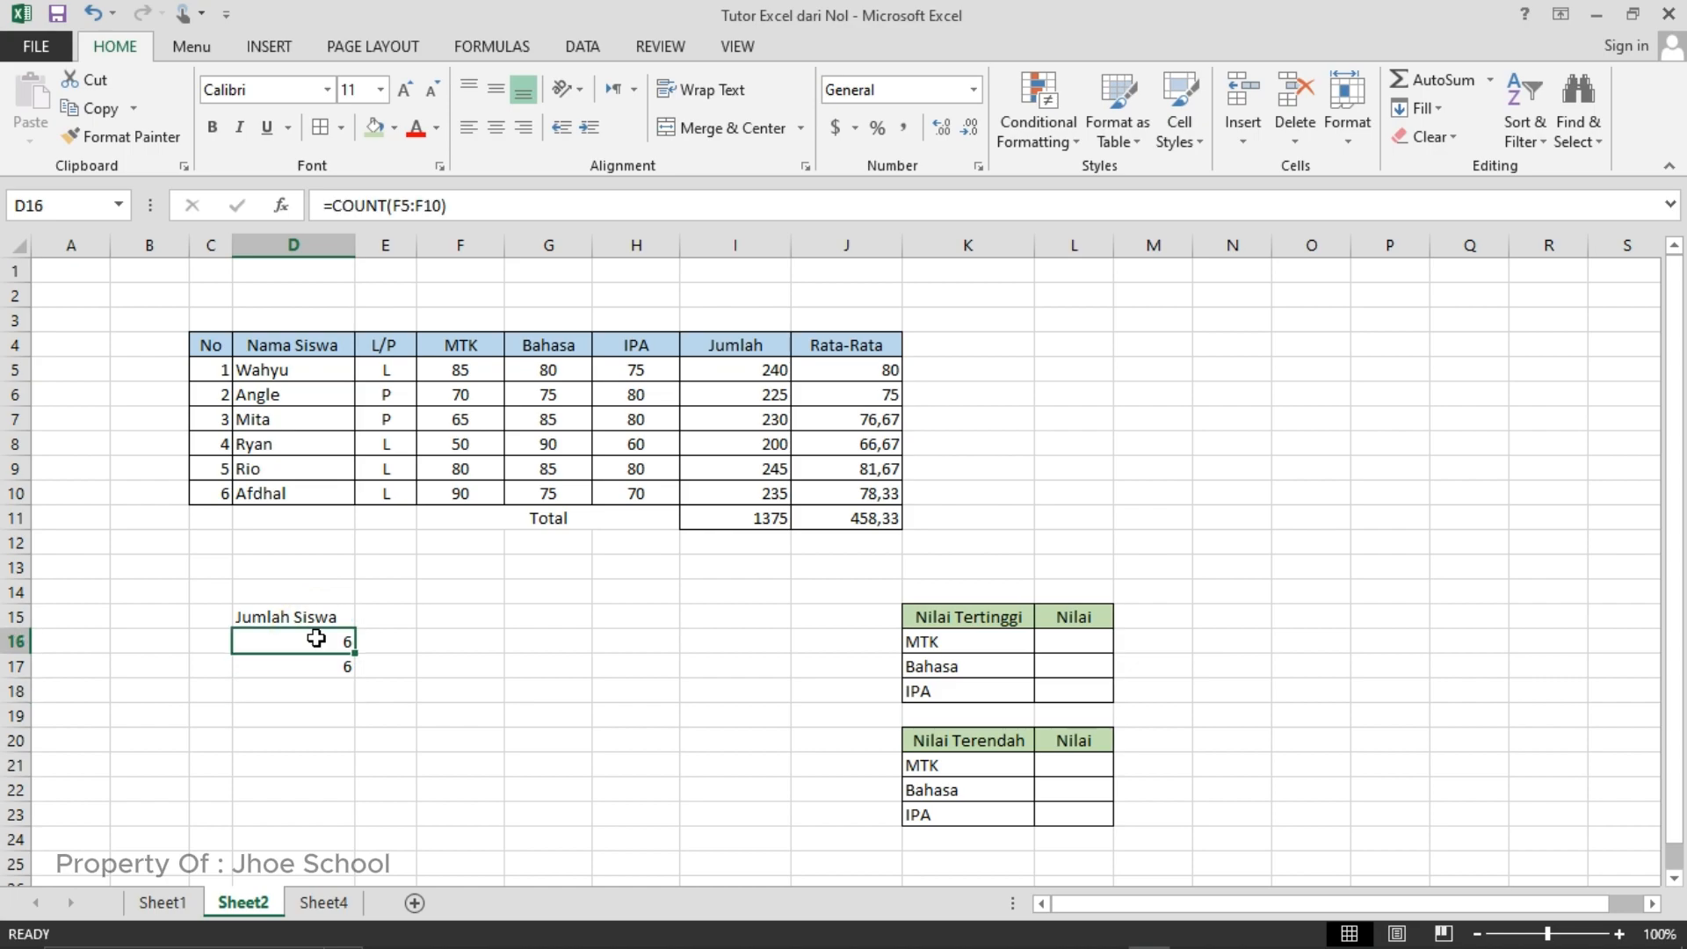
pyautogui.press('Down')
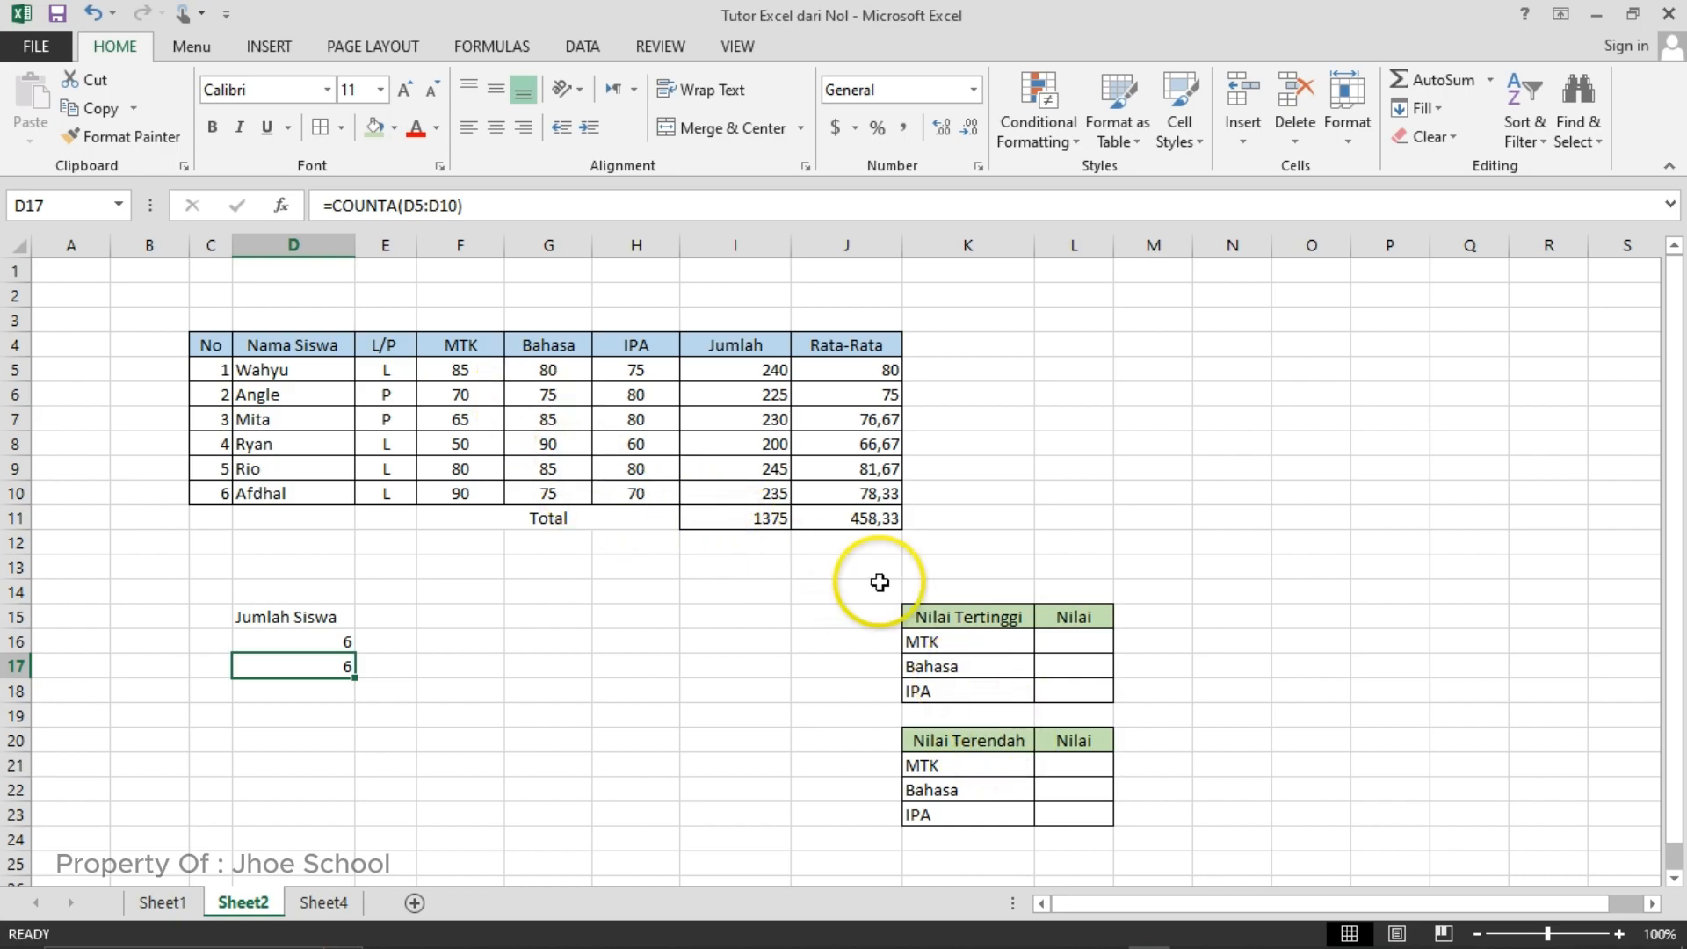
# - Enter the formula =MAX(F5:F10) in cell L16 to find the highest MTK score in the Nilai Tertinggi table
pyautogui.click(1045, 644)
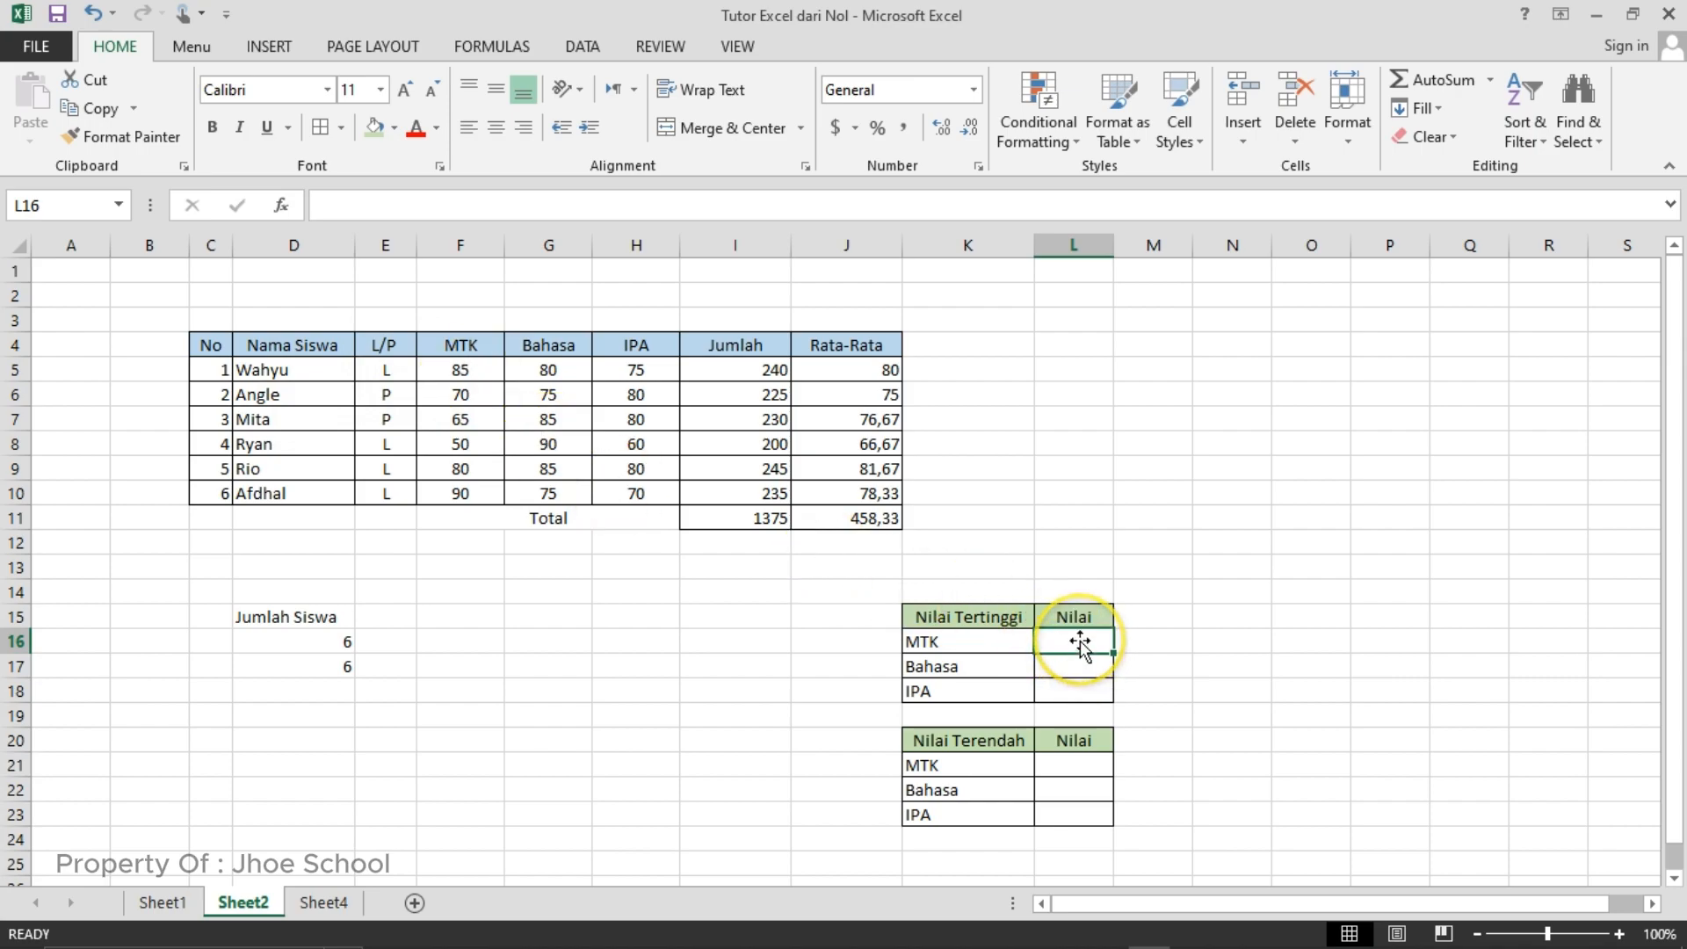
pyautogui.write('=')
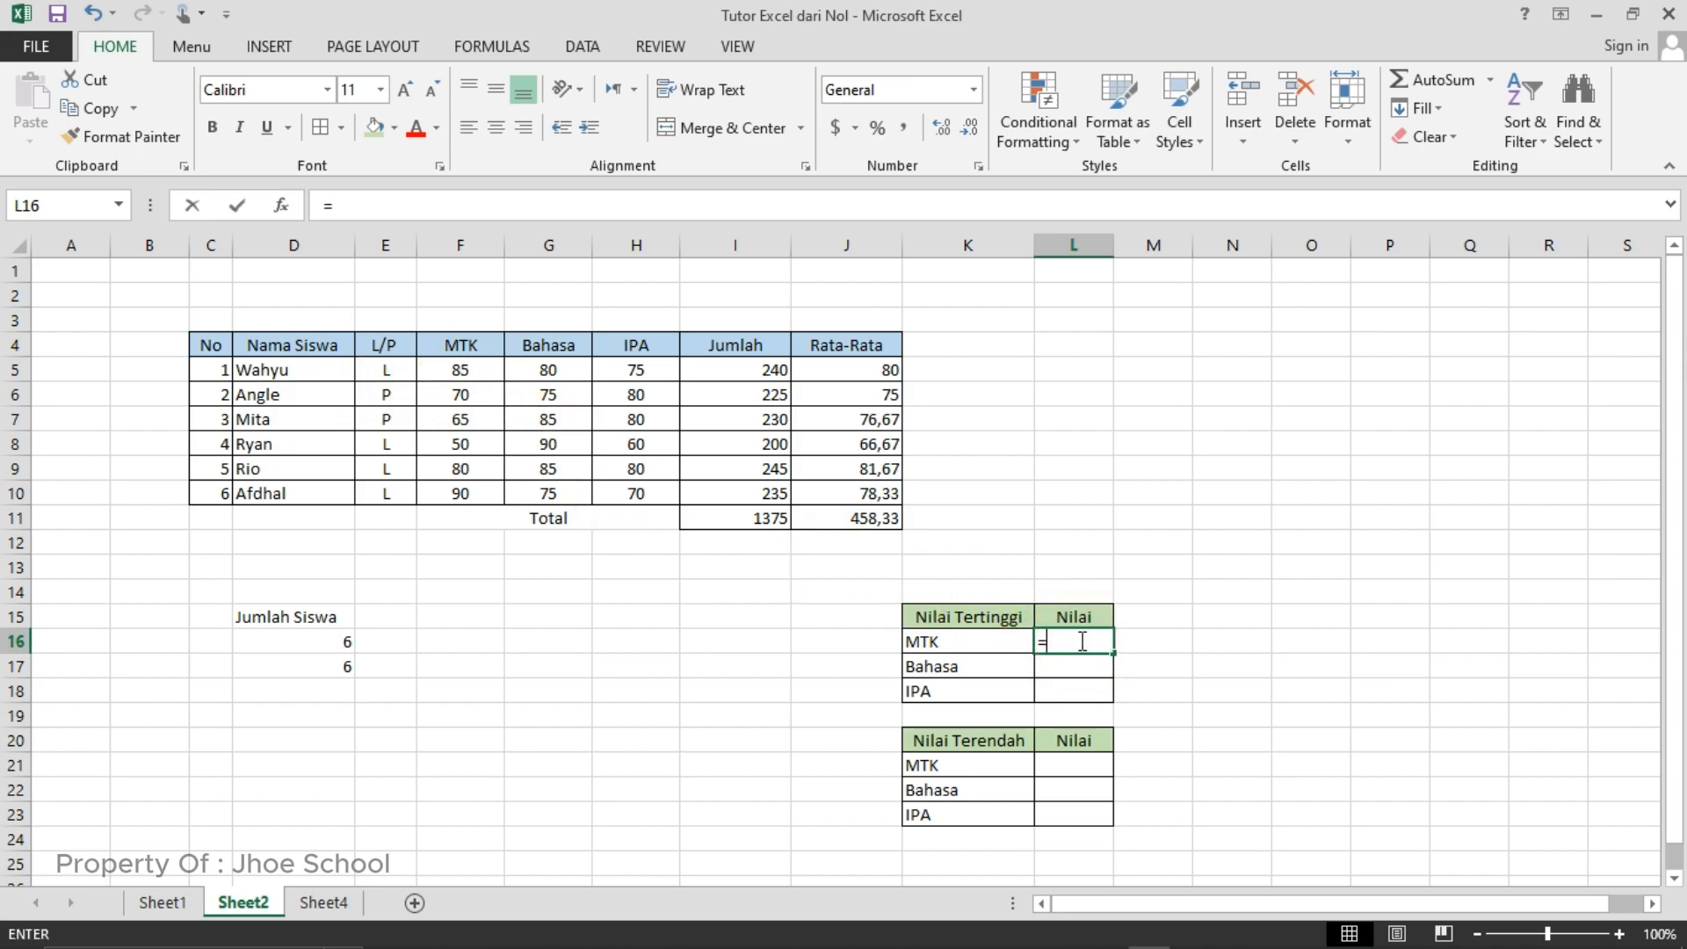
pyautogui.write('m')
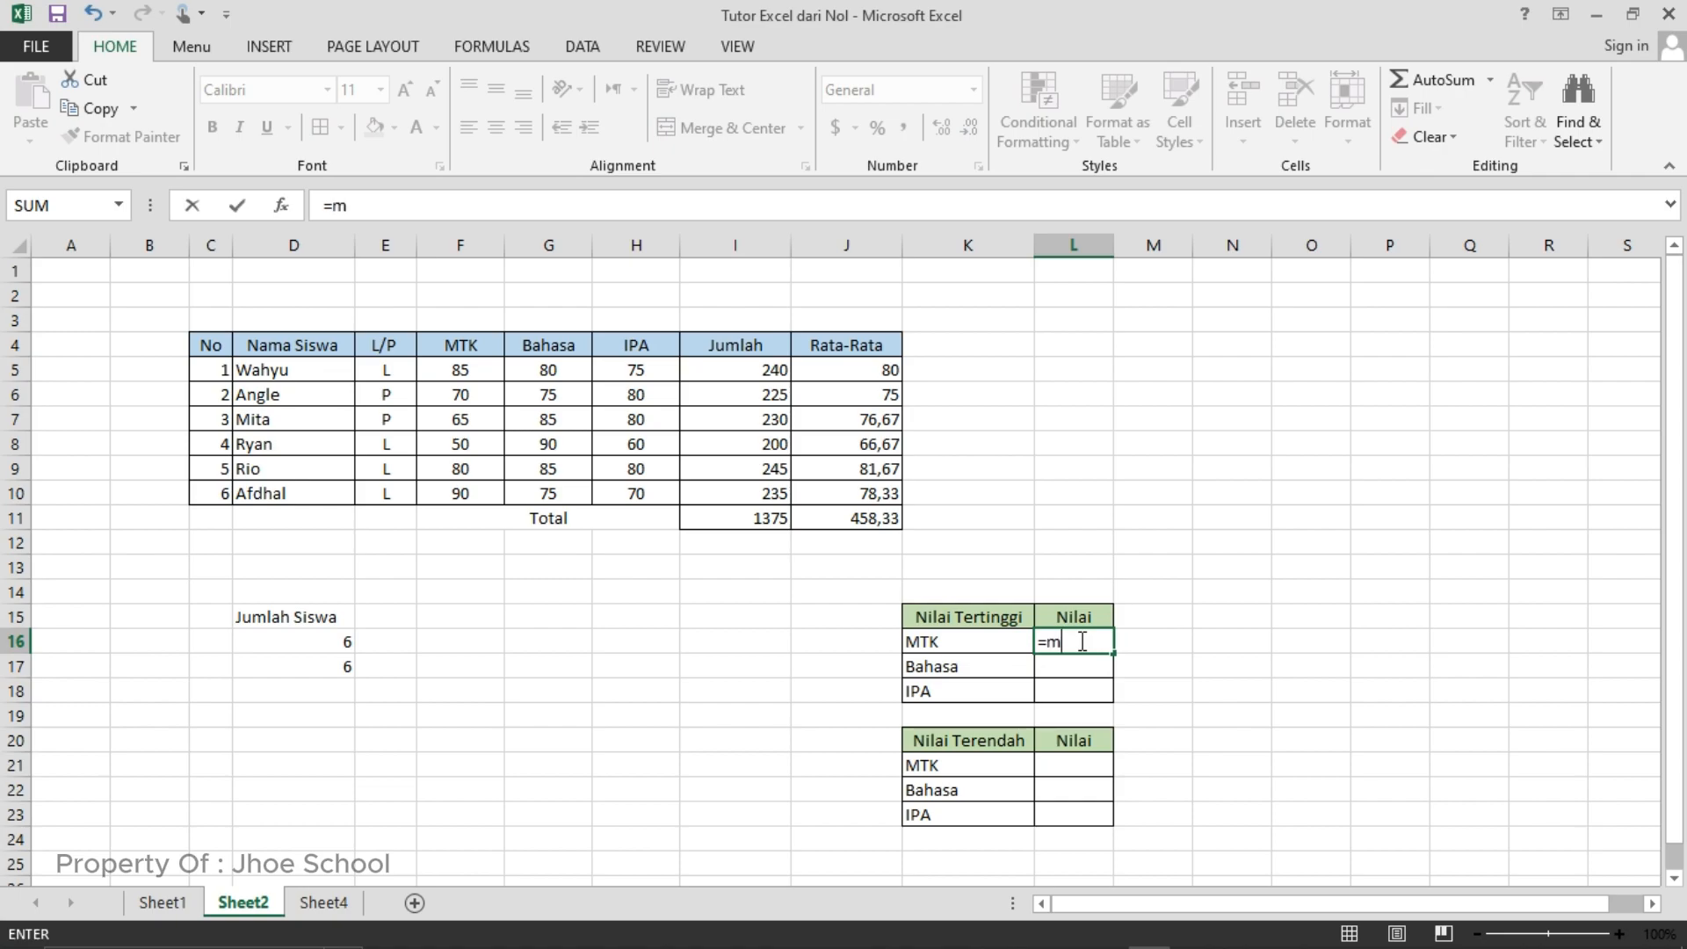
pyautogui.write('ax')
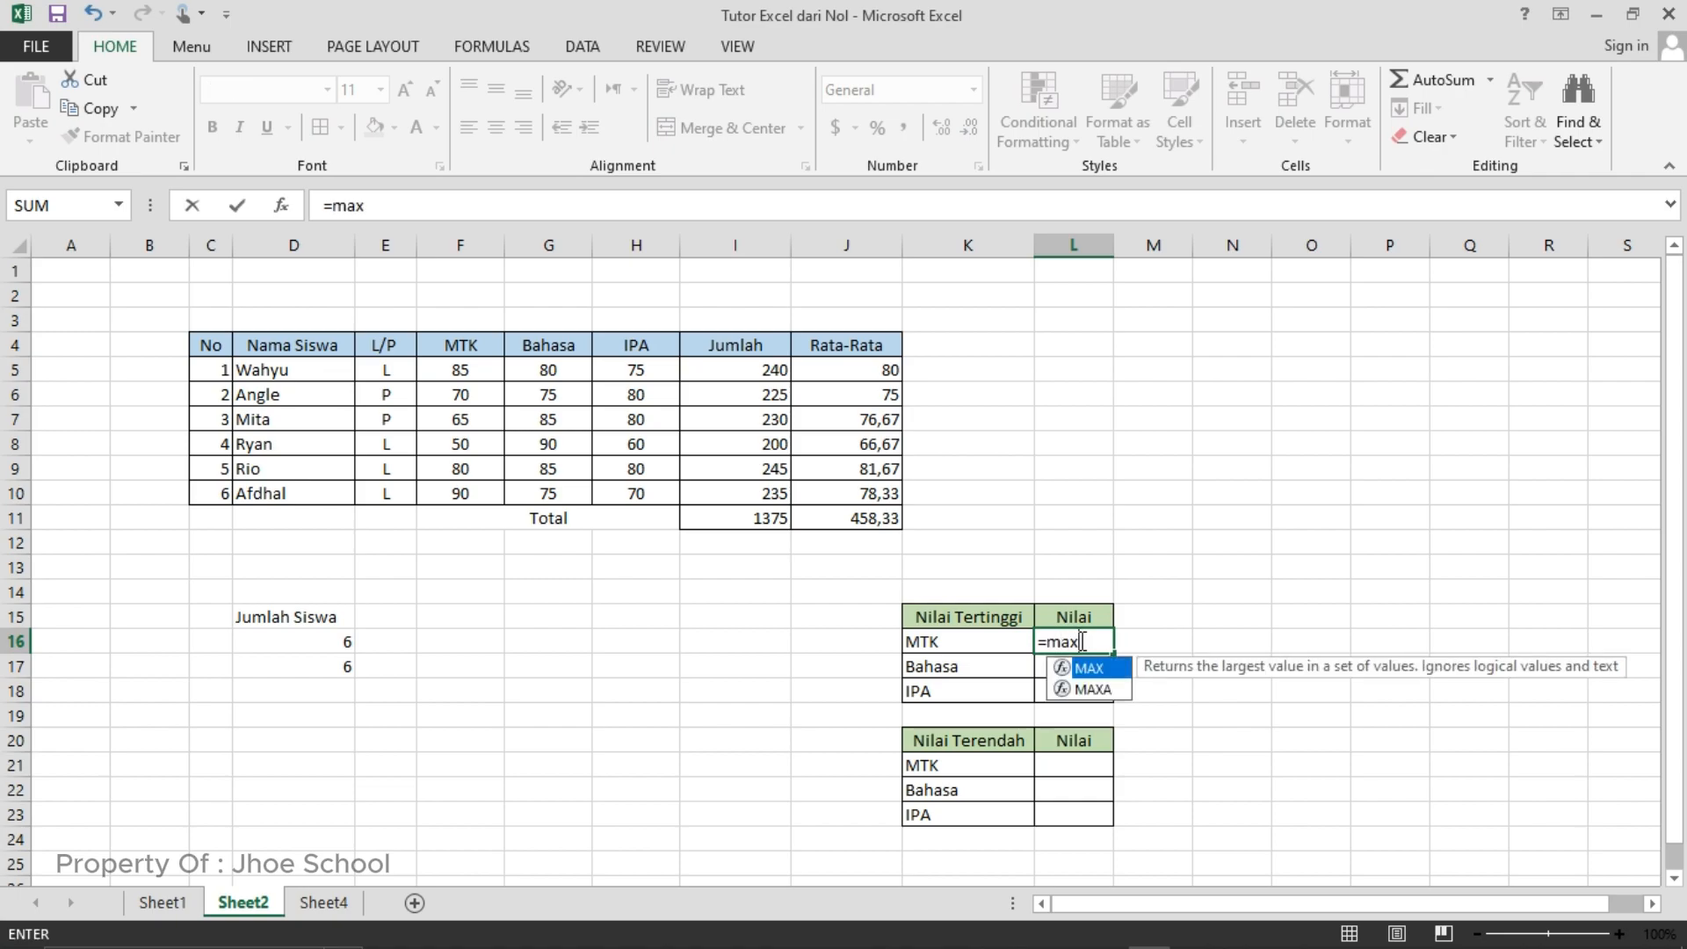
pyautogui.write('(')
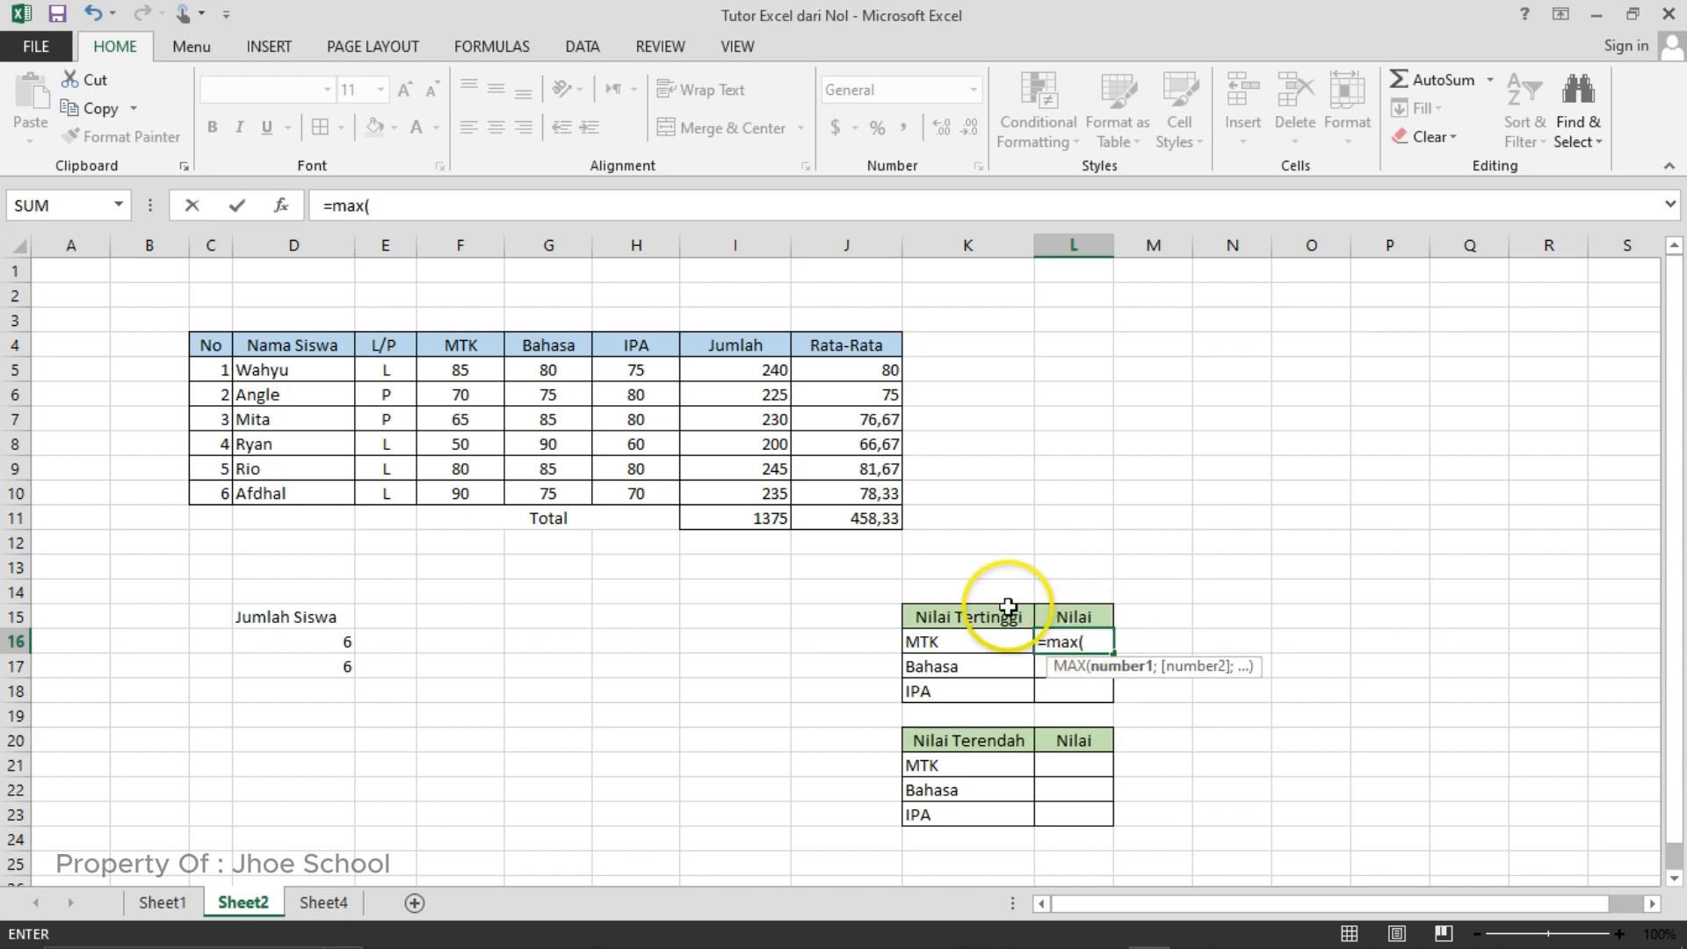
pyautogui.click(466, 371)
pyautogui.moveTo(466, 372); pyautogui.dragTo(467, 479)
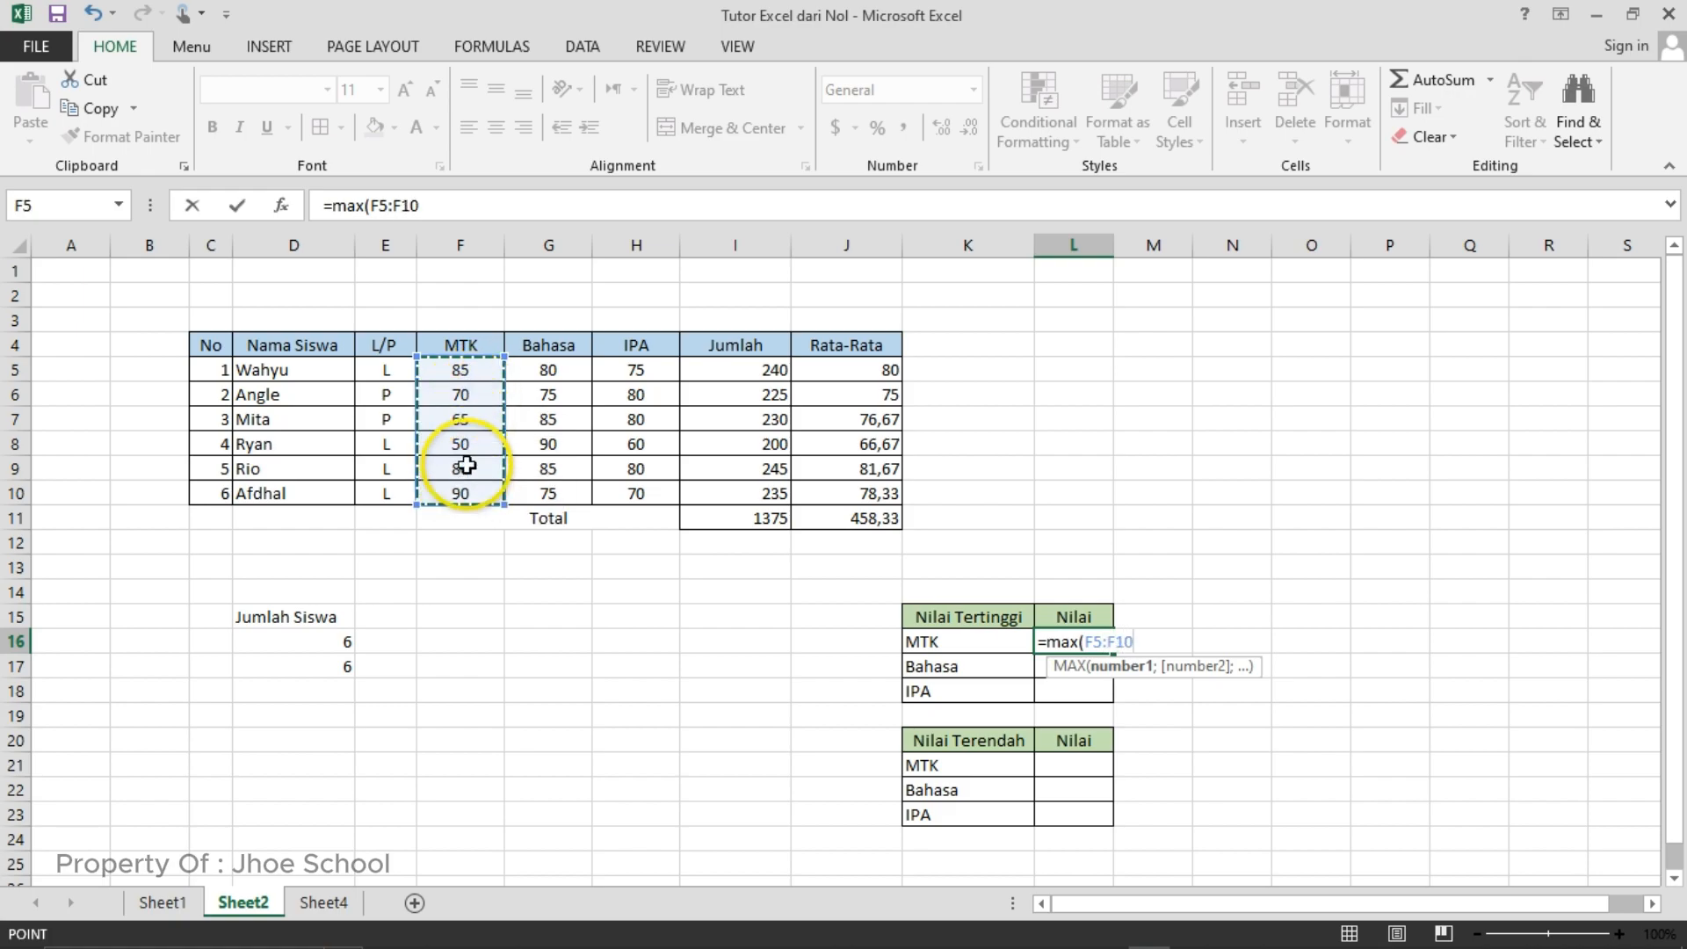
pyautogui.write(')')
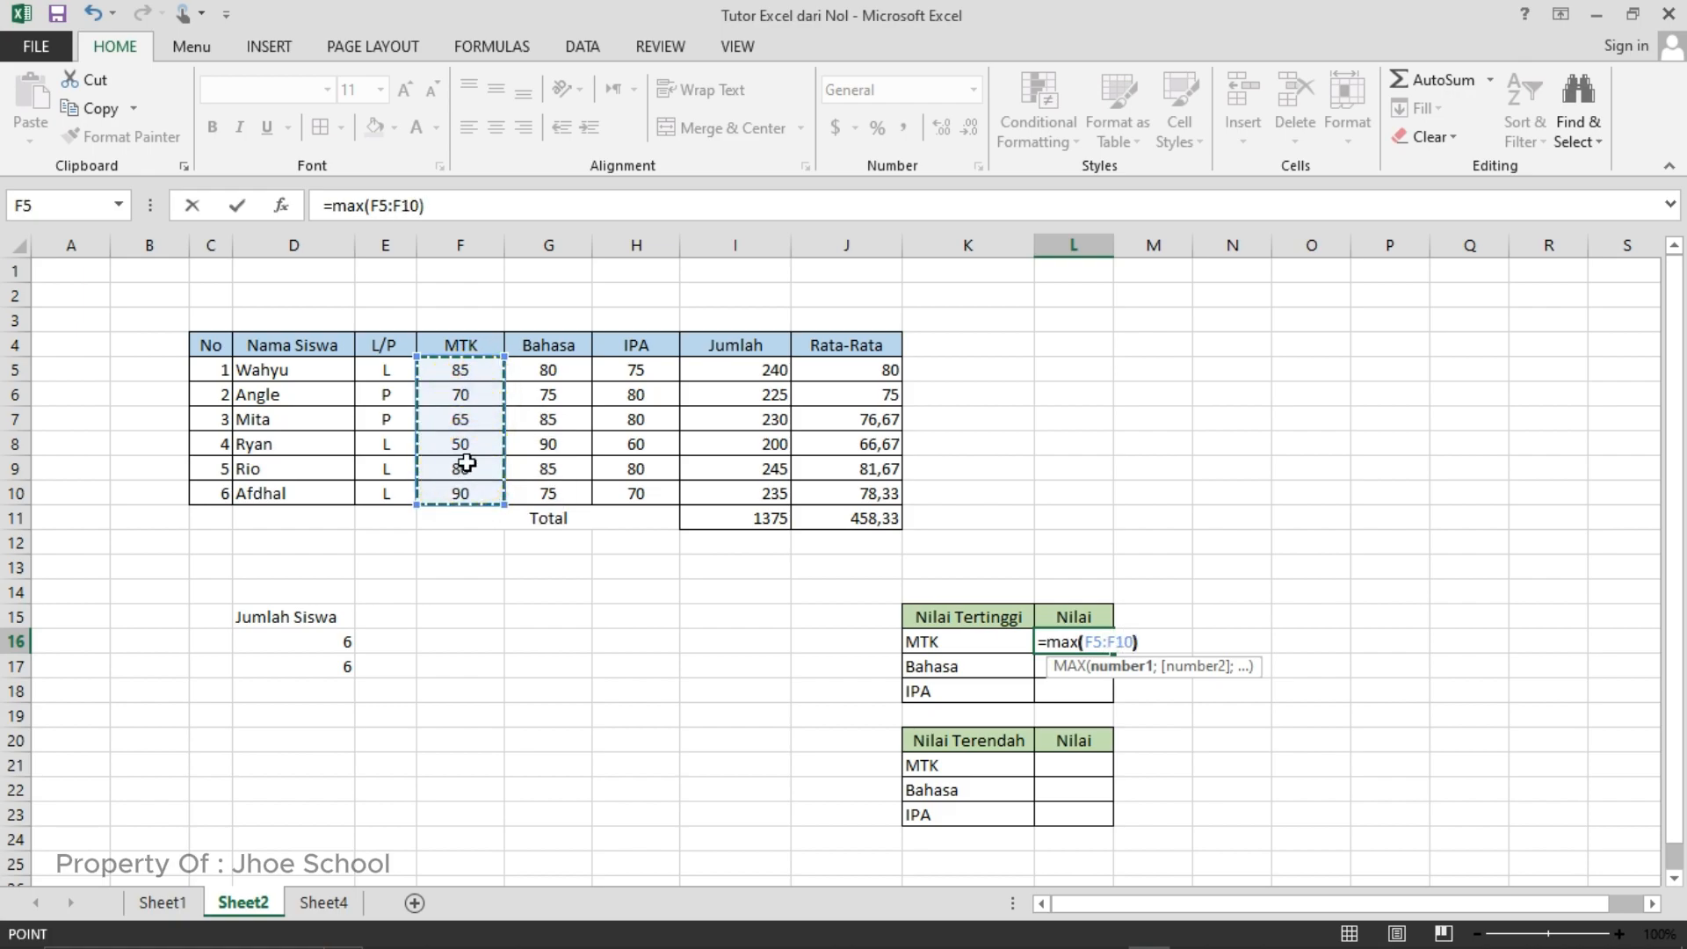
pyautogui.press('Return')
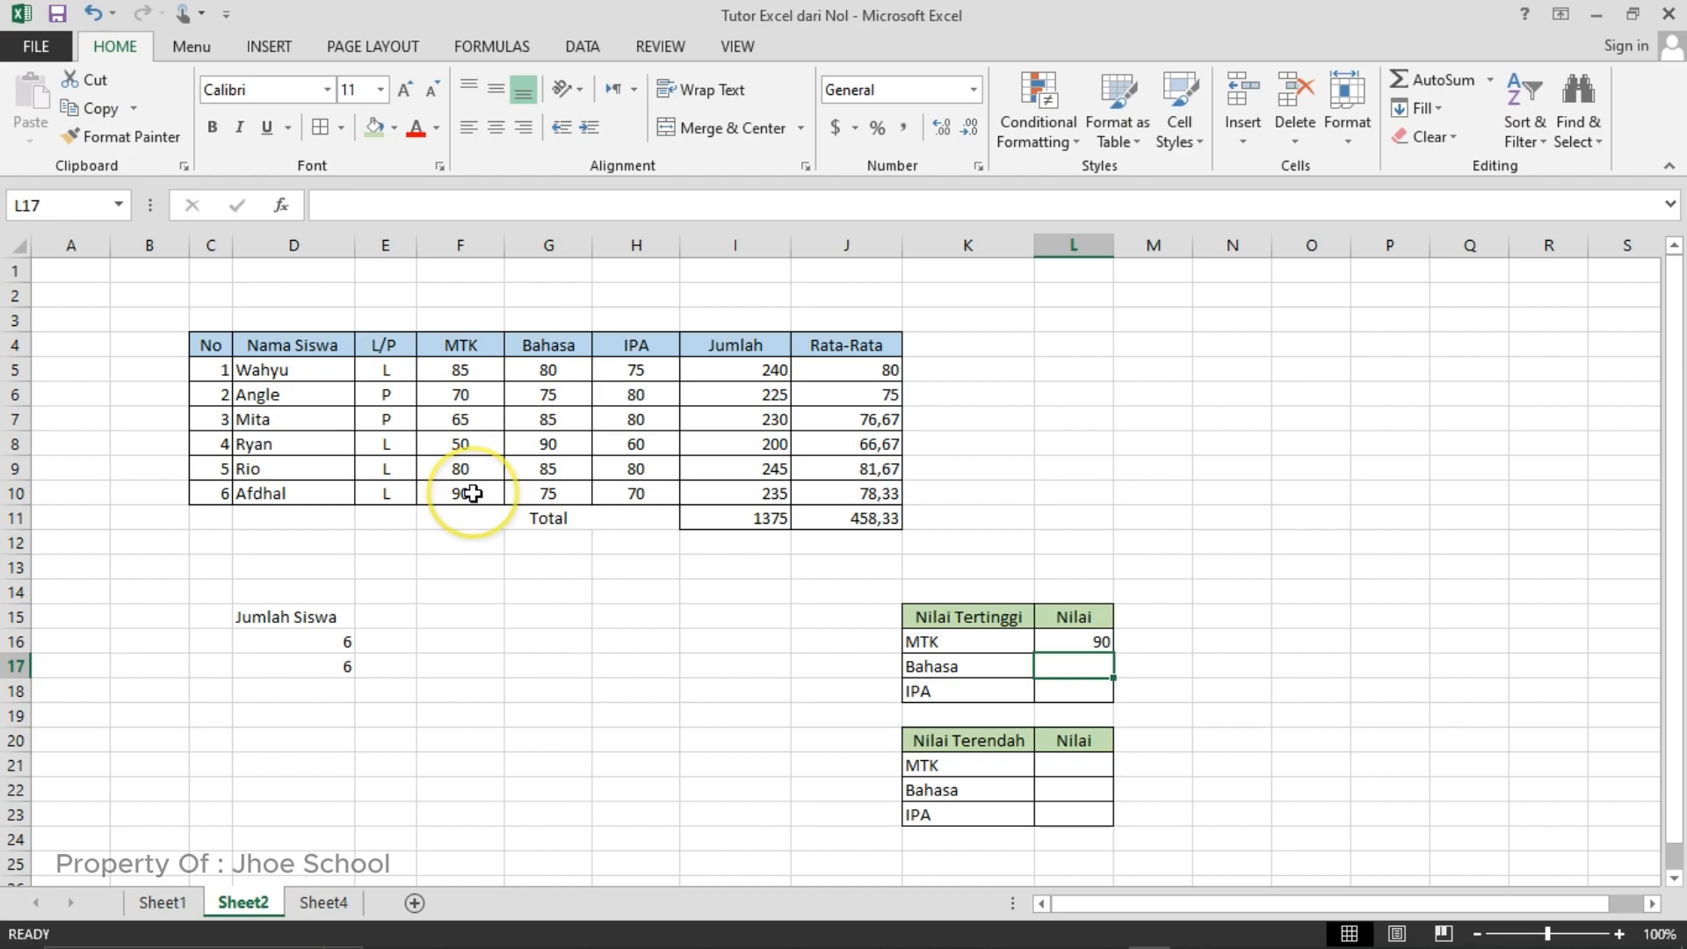
# - Enter the formula =MAX(G5:G10) in cell L17 to find the highest Bahasa score
pyautogui.click(1067, 652)
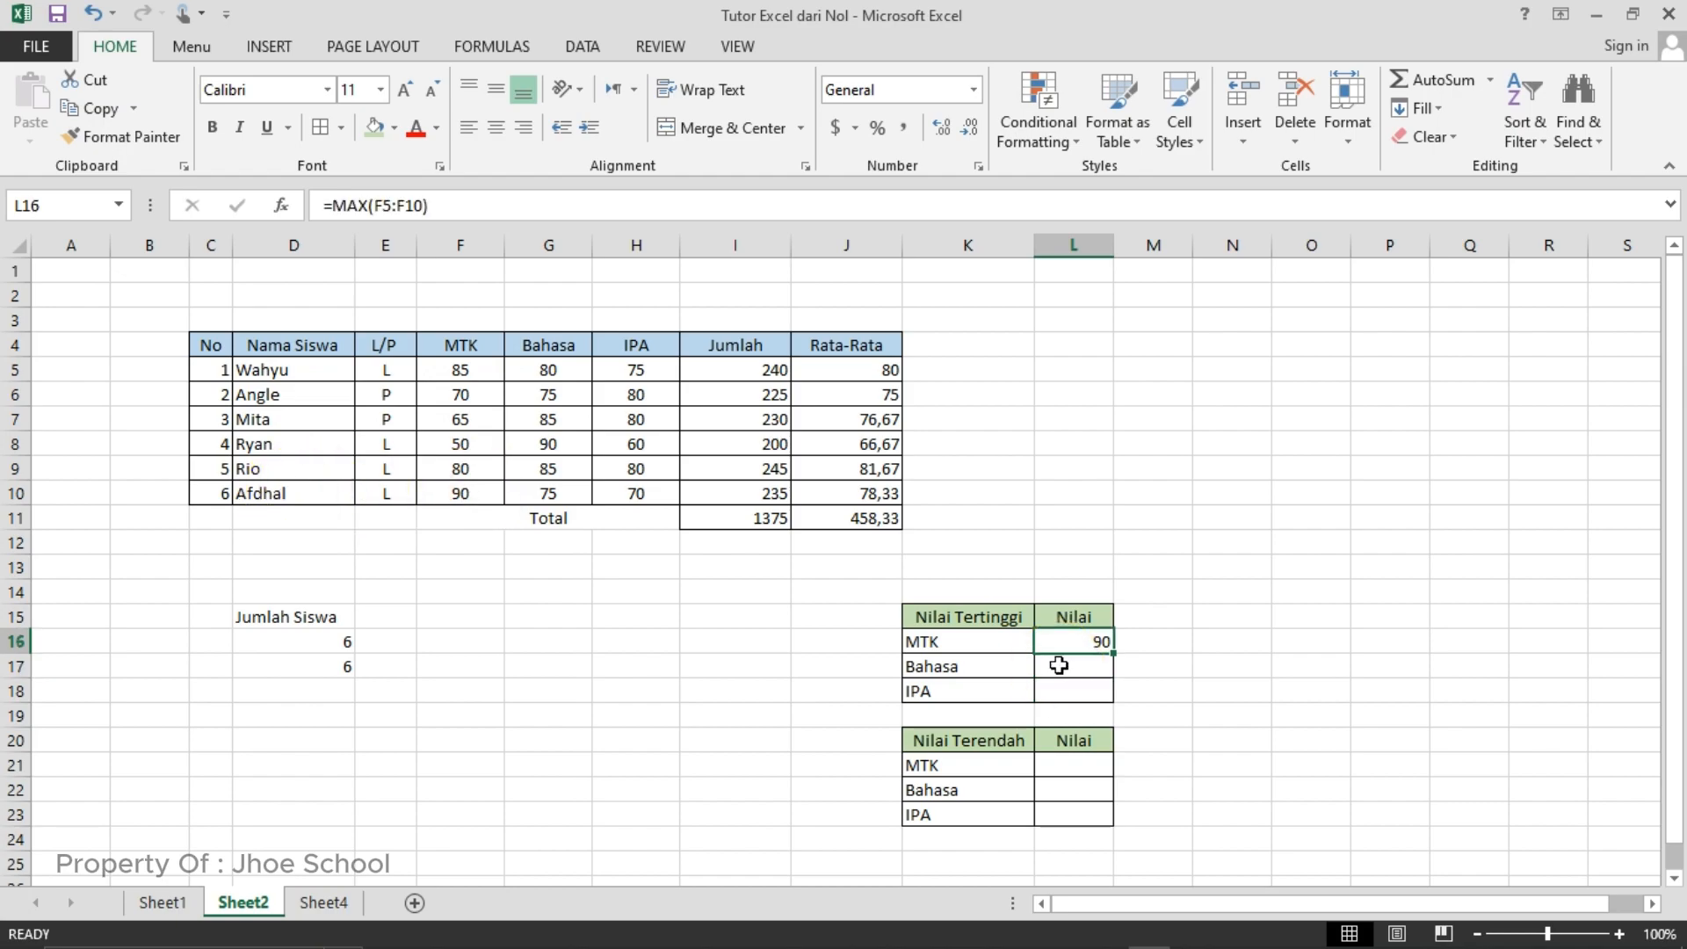
pyautogui.click(1058, 665)
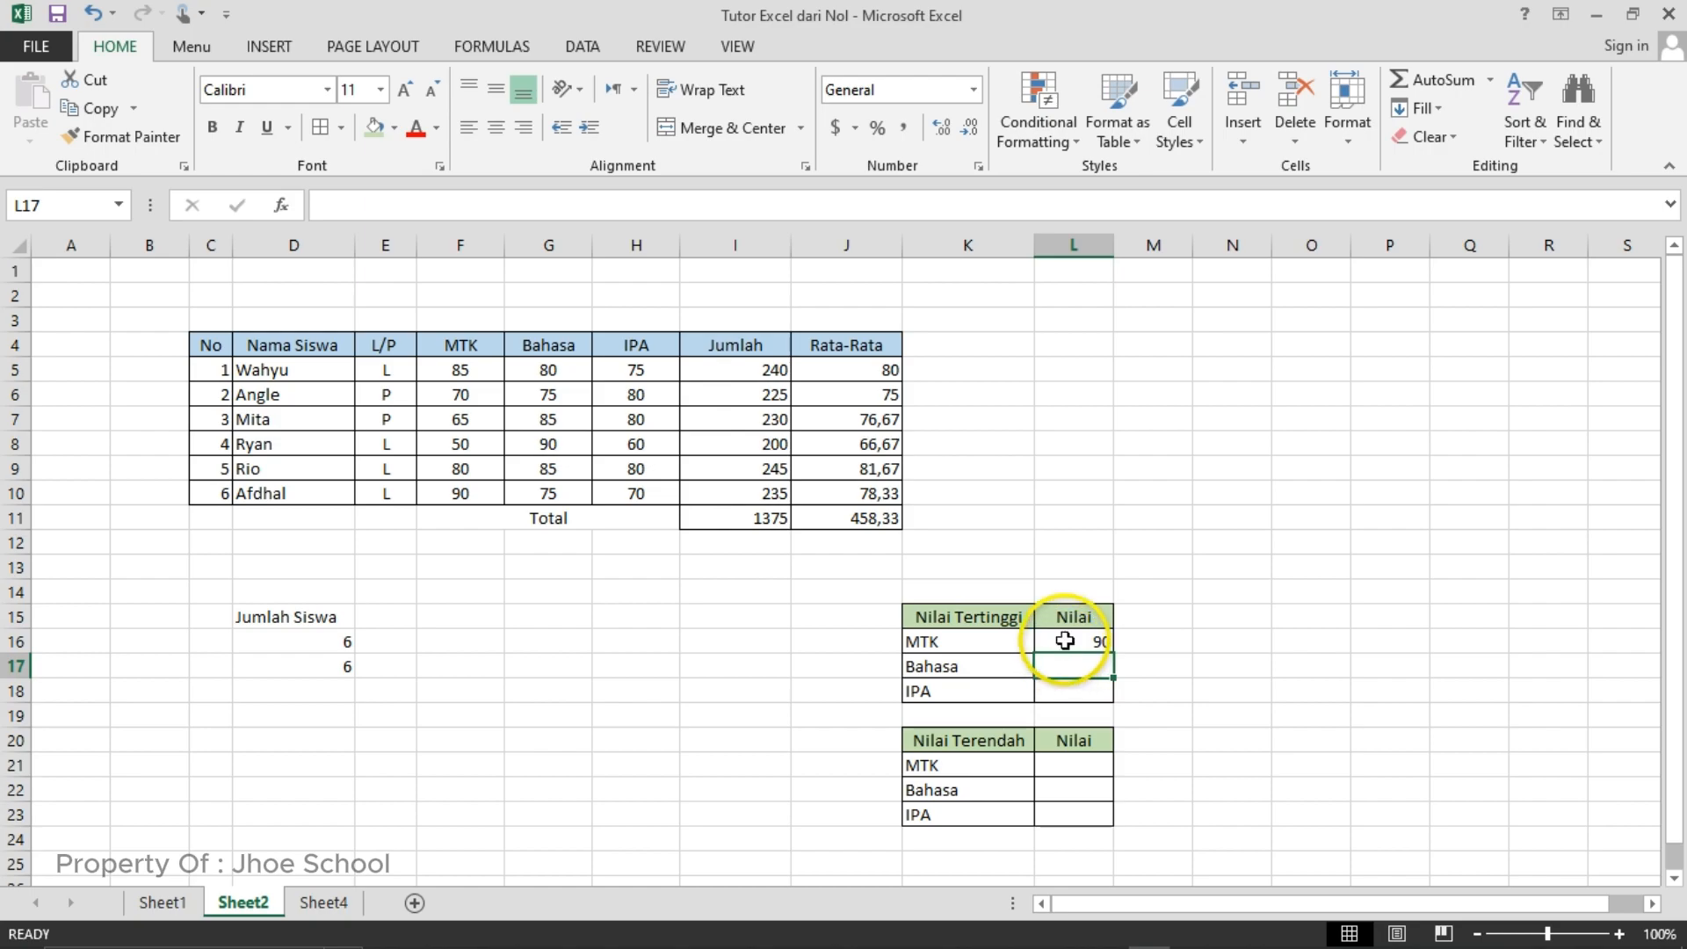
pyautogui.click(1062, 645)
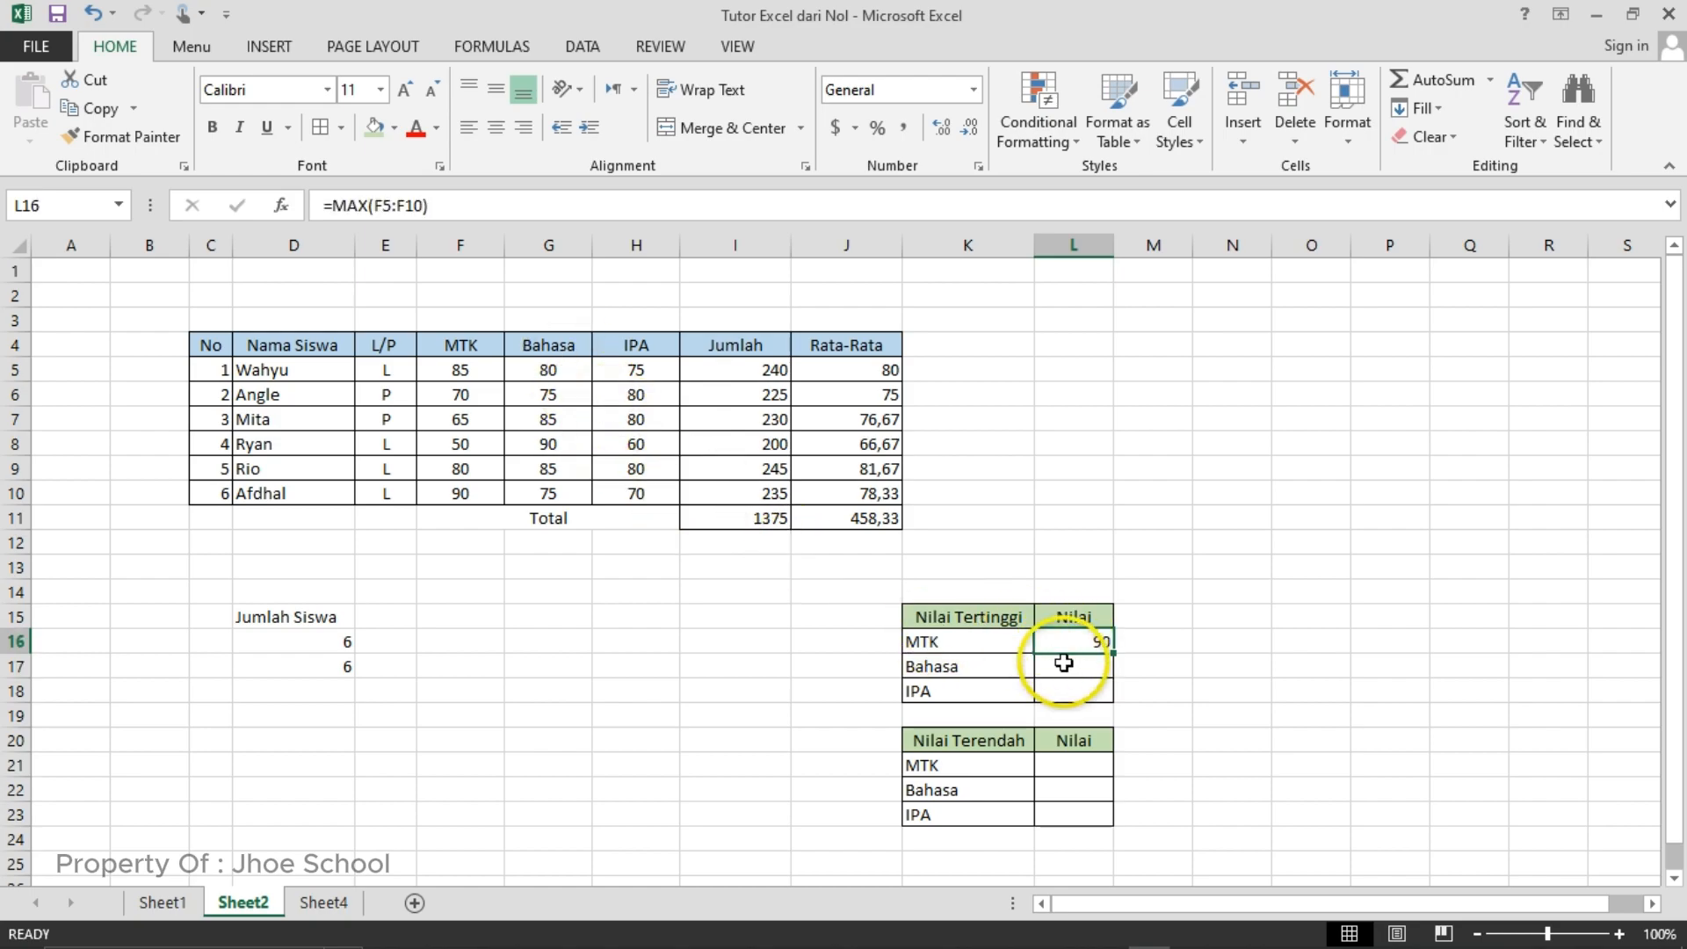
pyautogui.click(1064, 663)
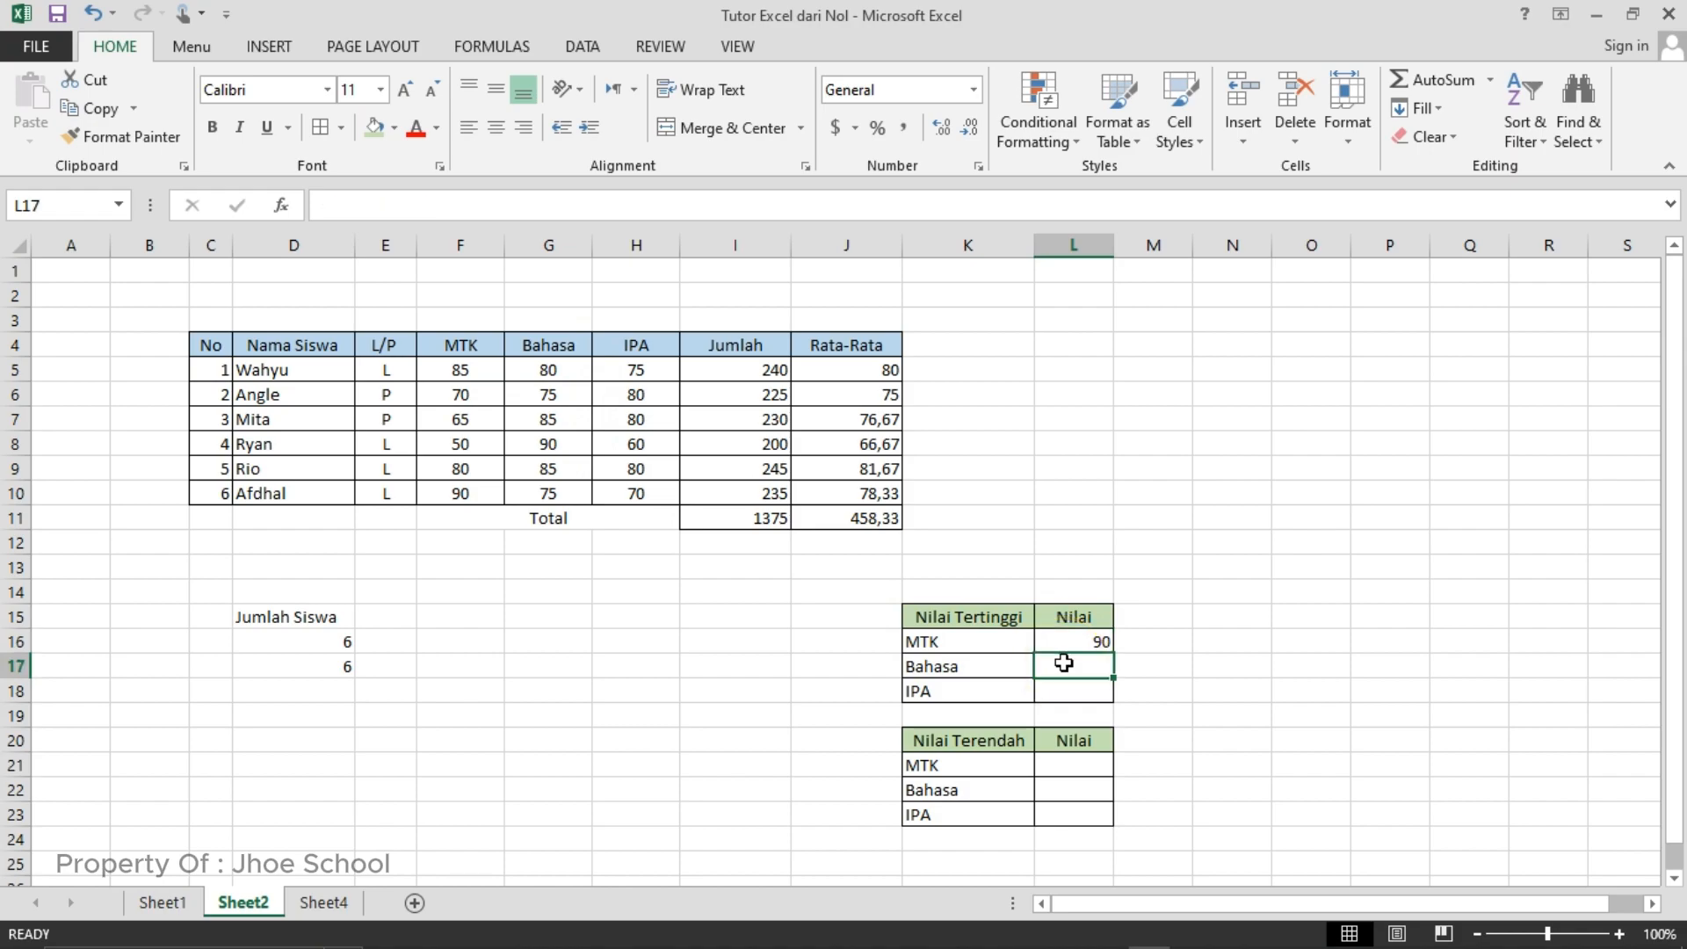
pyautogui.write('=')
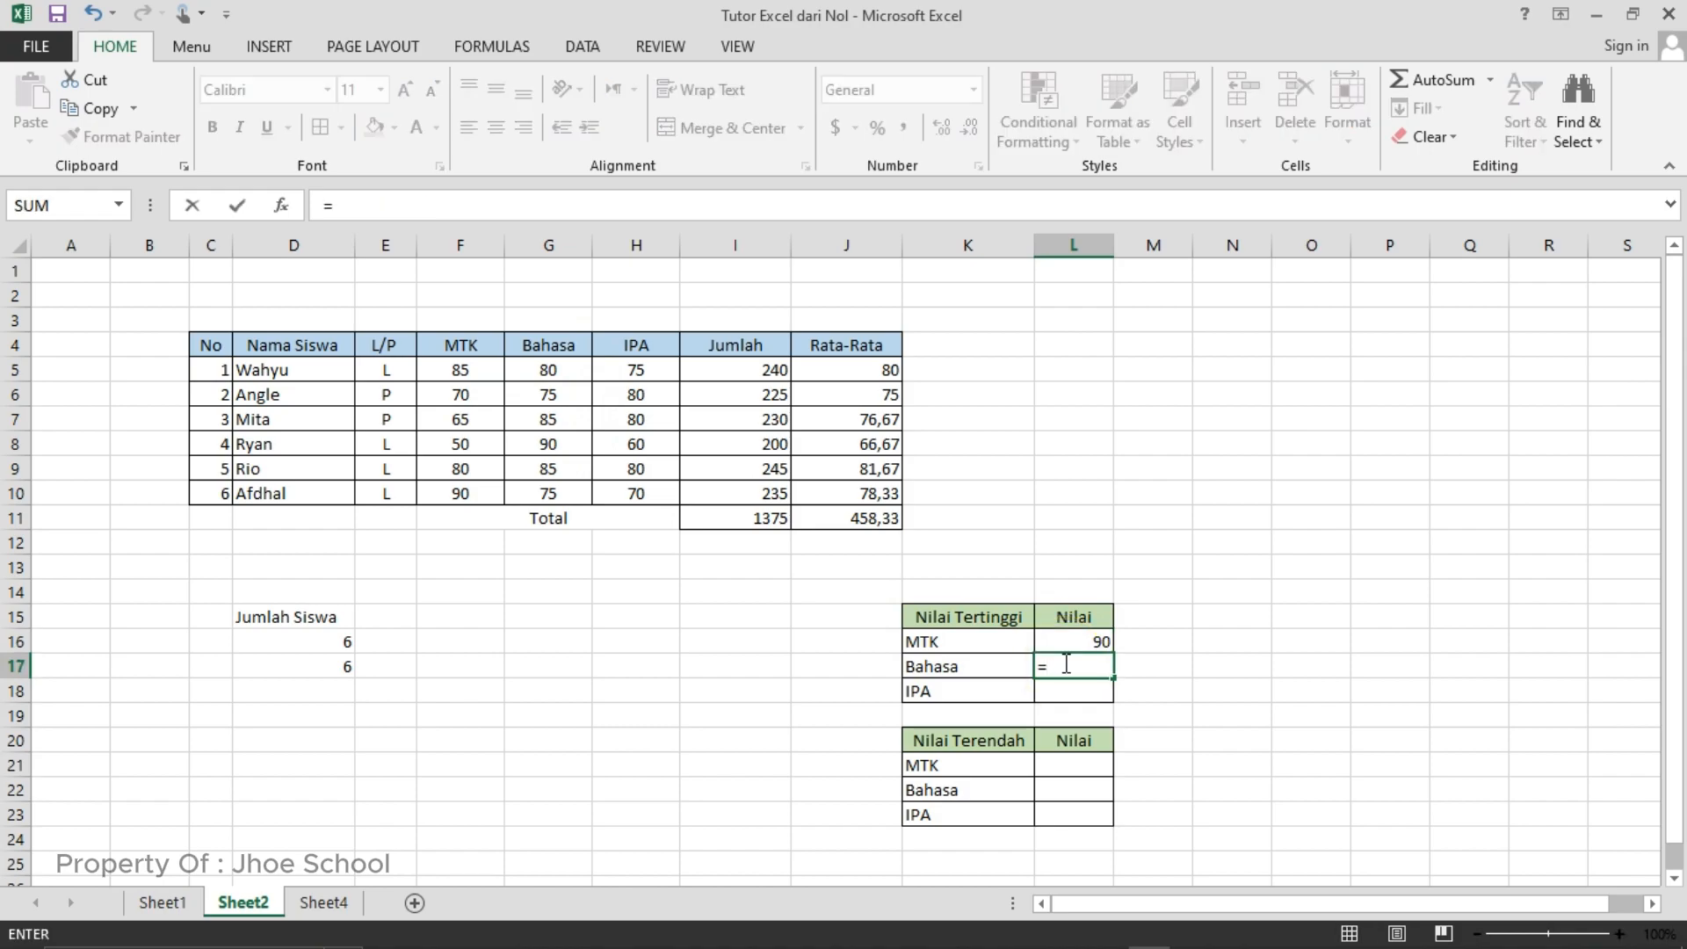
pyautogui.write('max(')
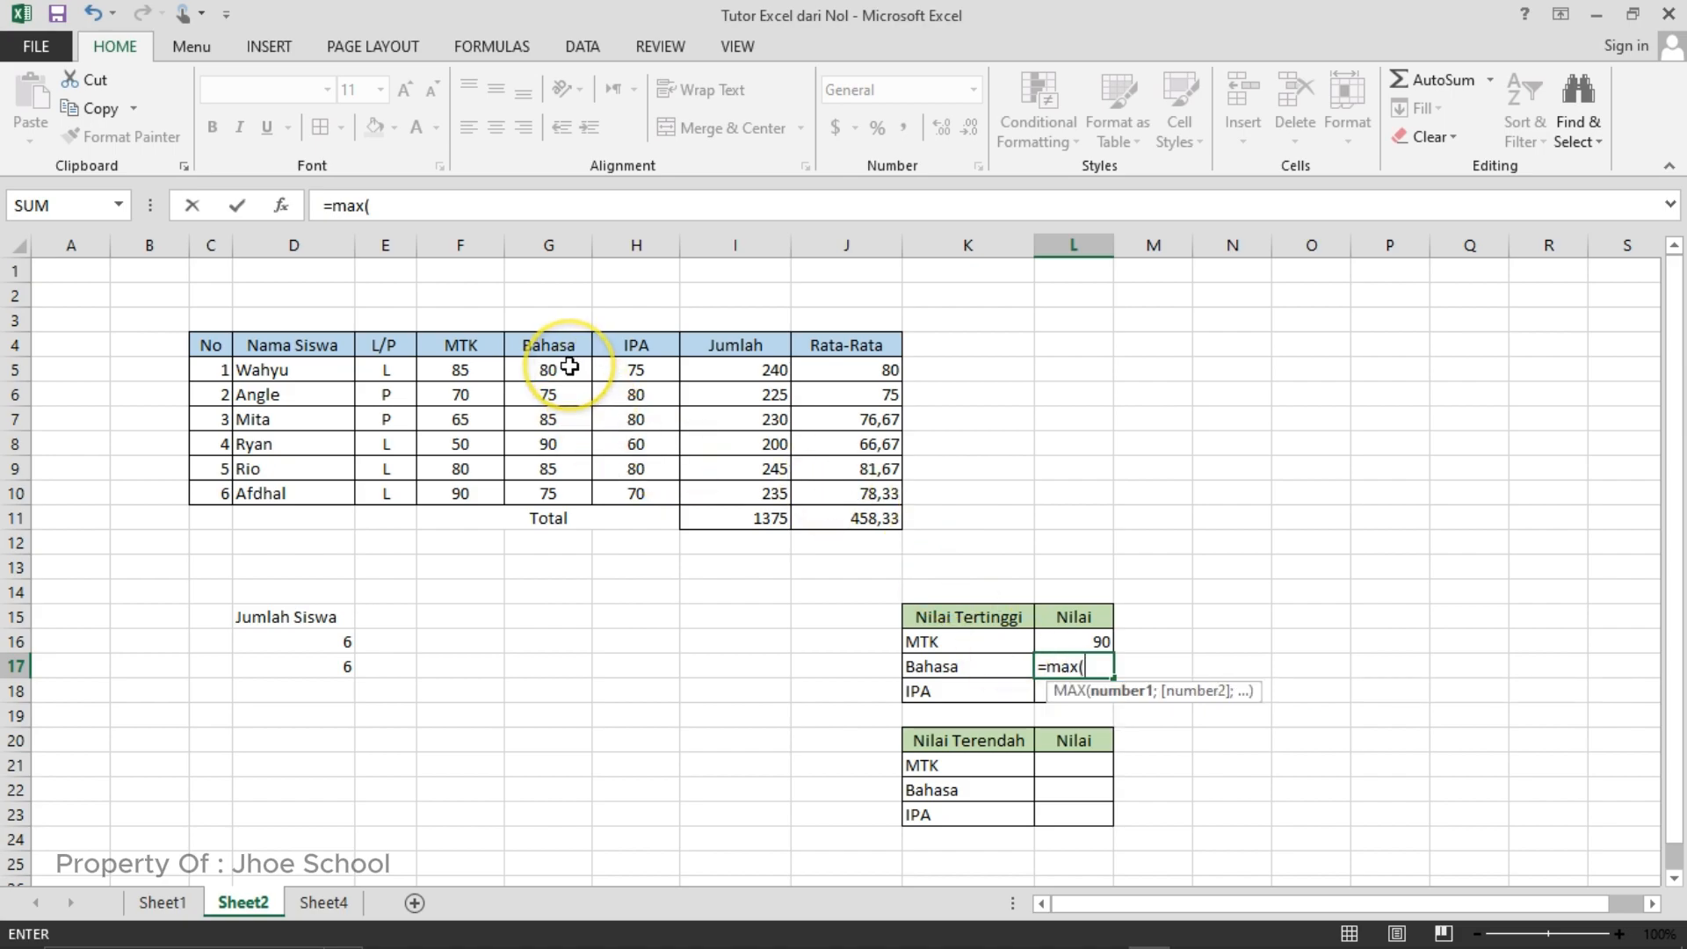
pyautogui.moveTo(569, 367); pyautogui.dragTo(552, 490)
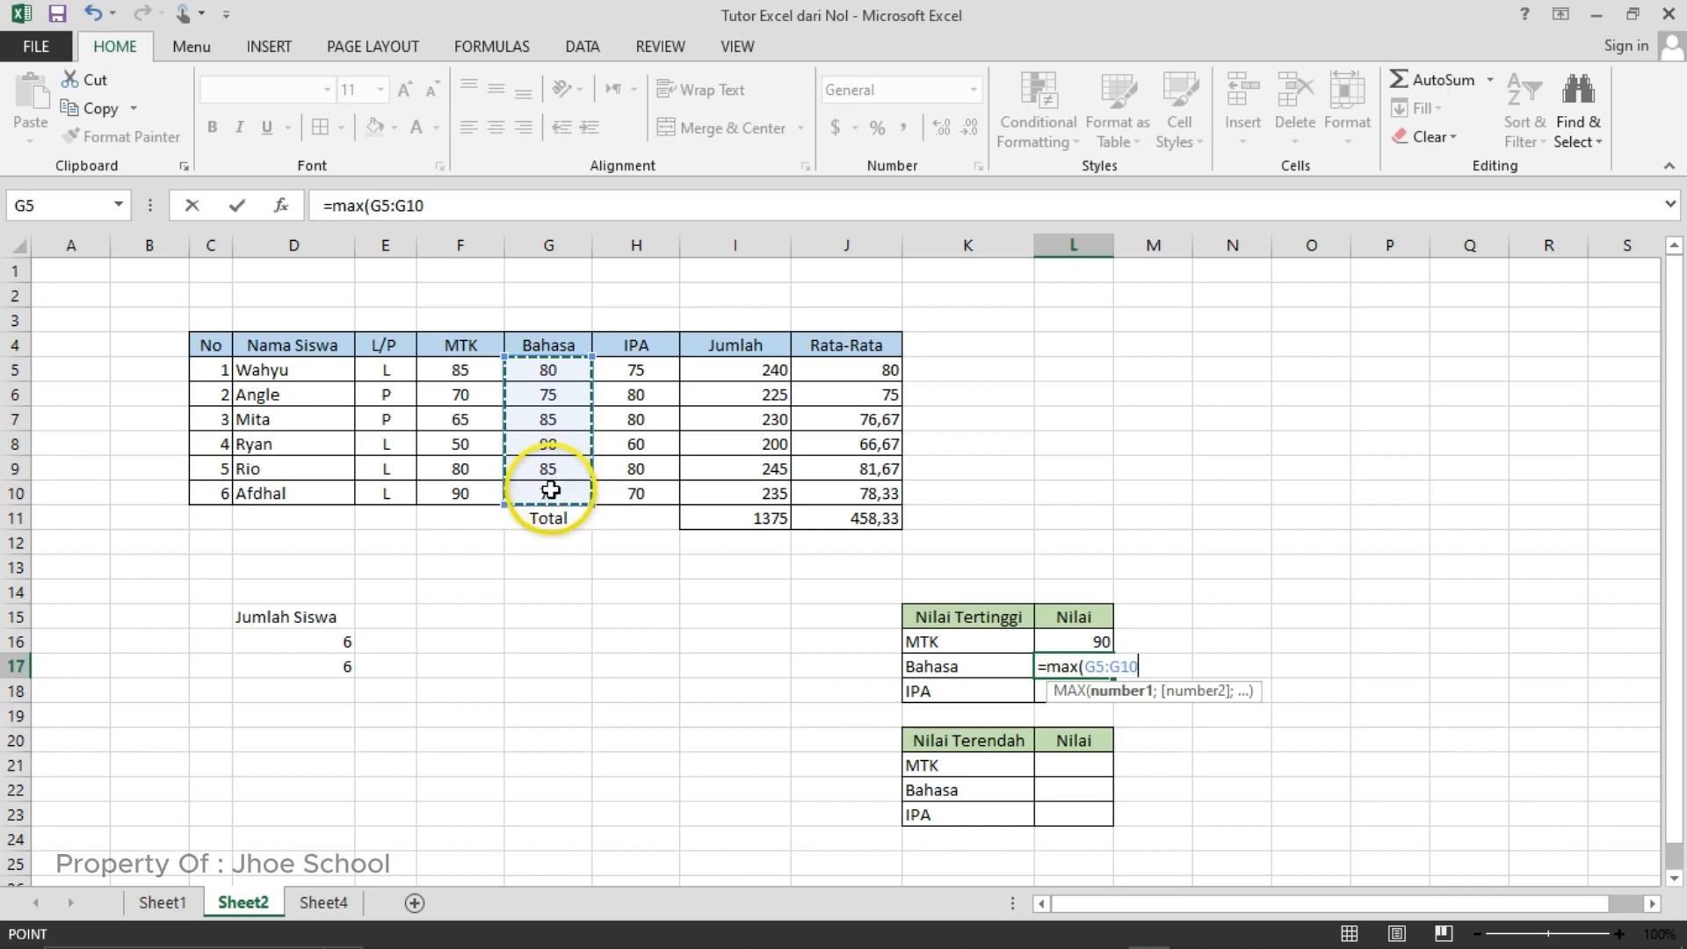
pyautogui.write(')')
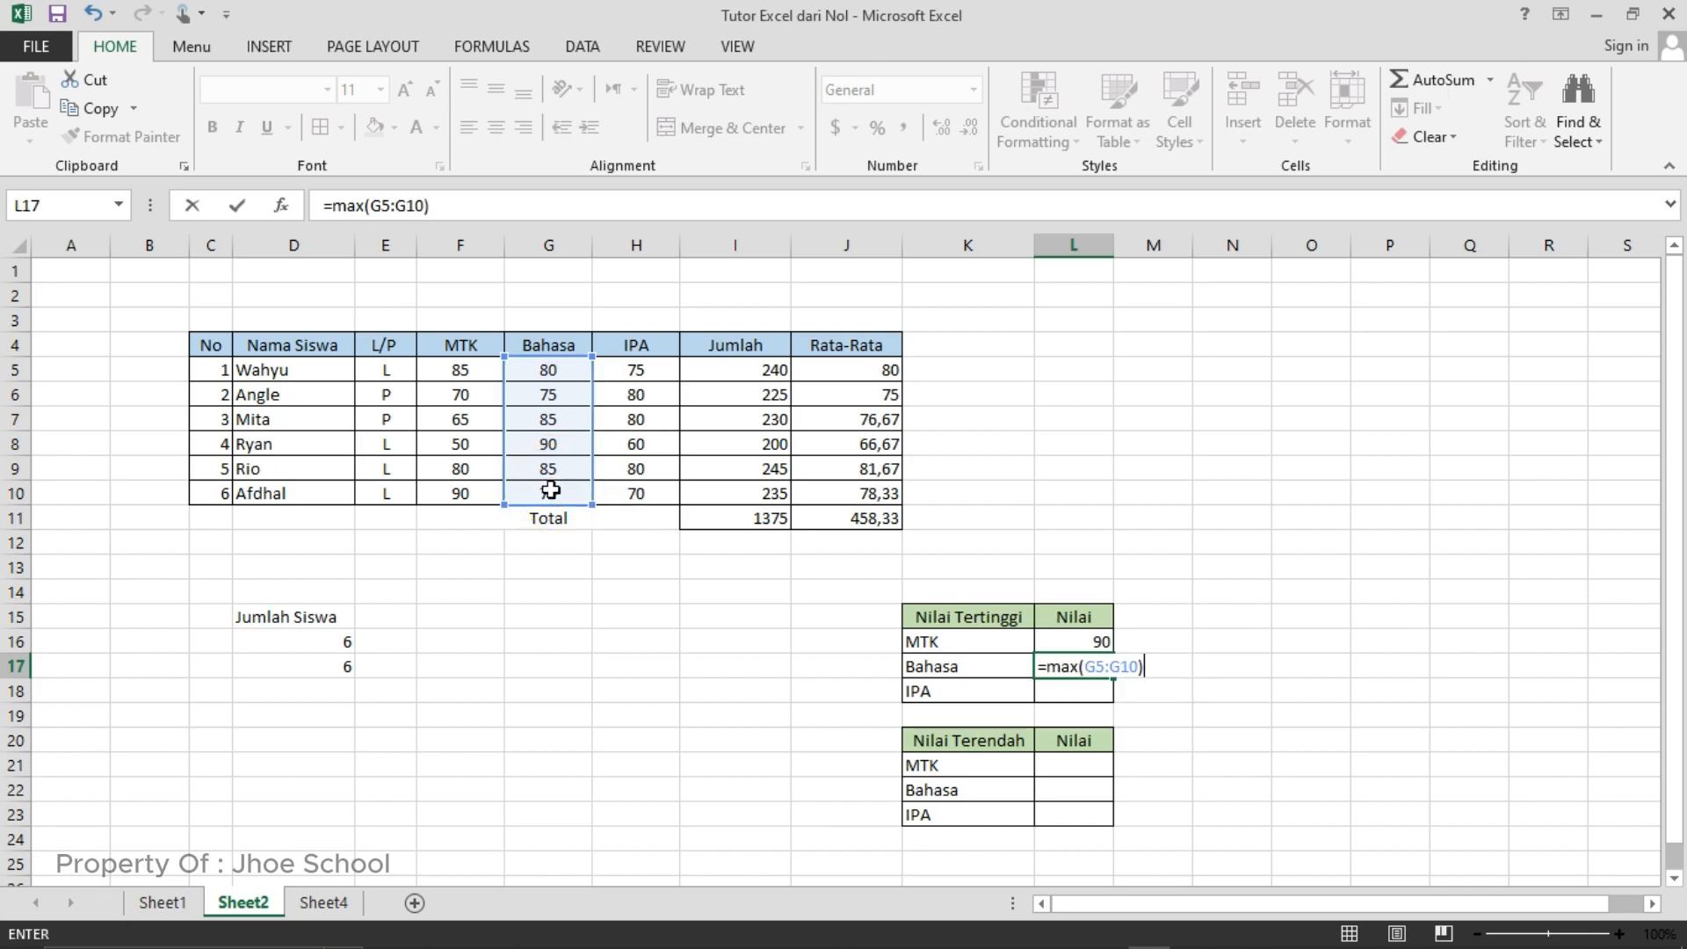
pyautogui.press('Return')
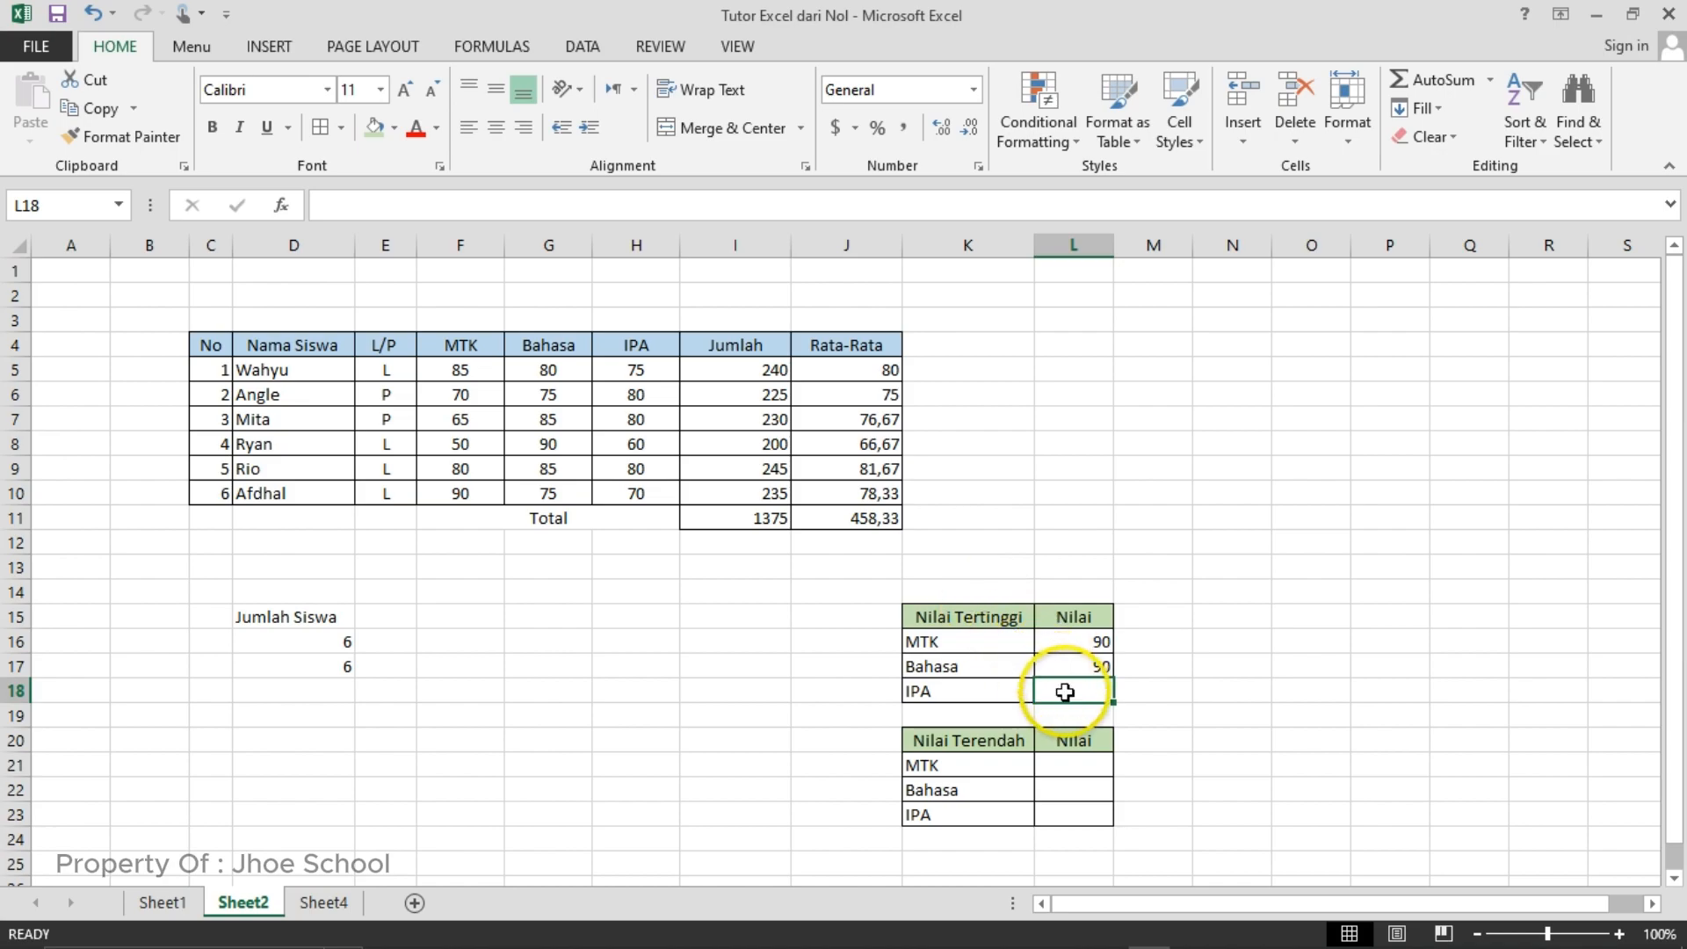
# - Enter the formula =MAX(H5:H10) in cell L18 to find the highest IPA score
pyautogui.write('-')
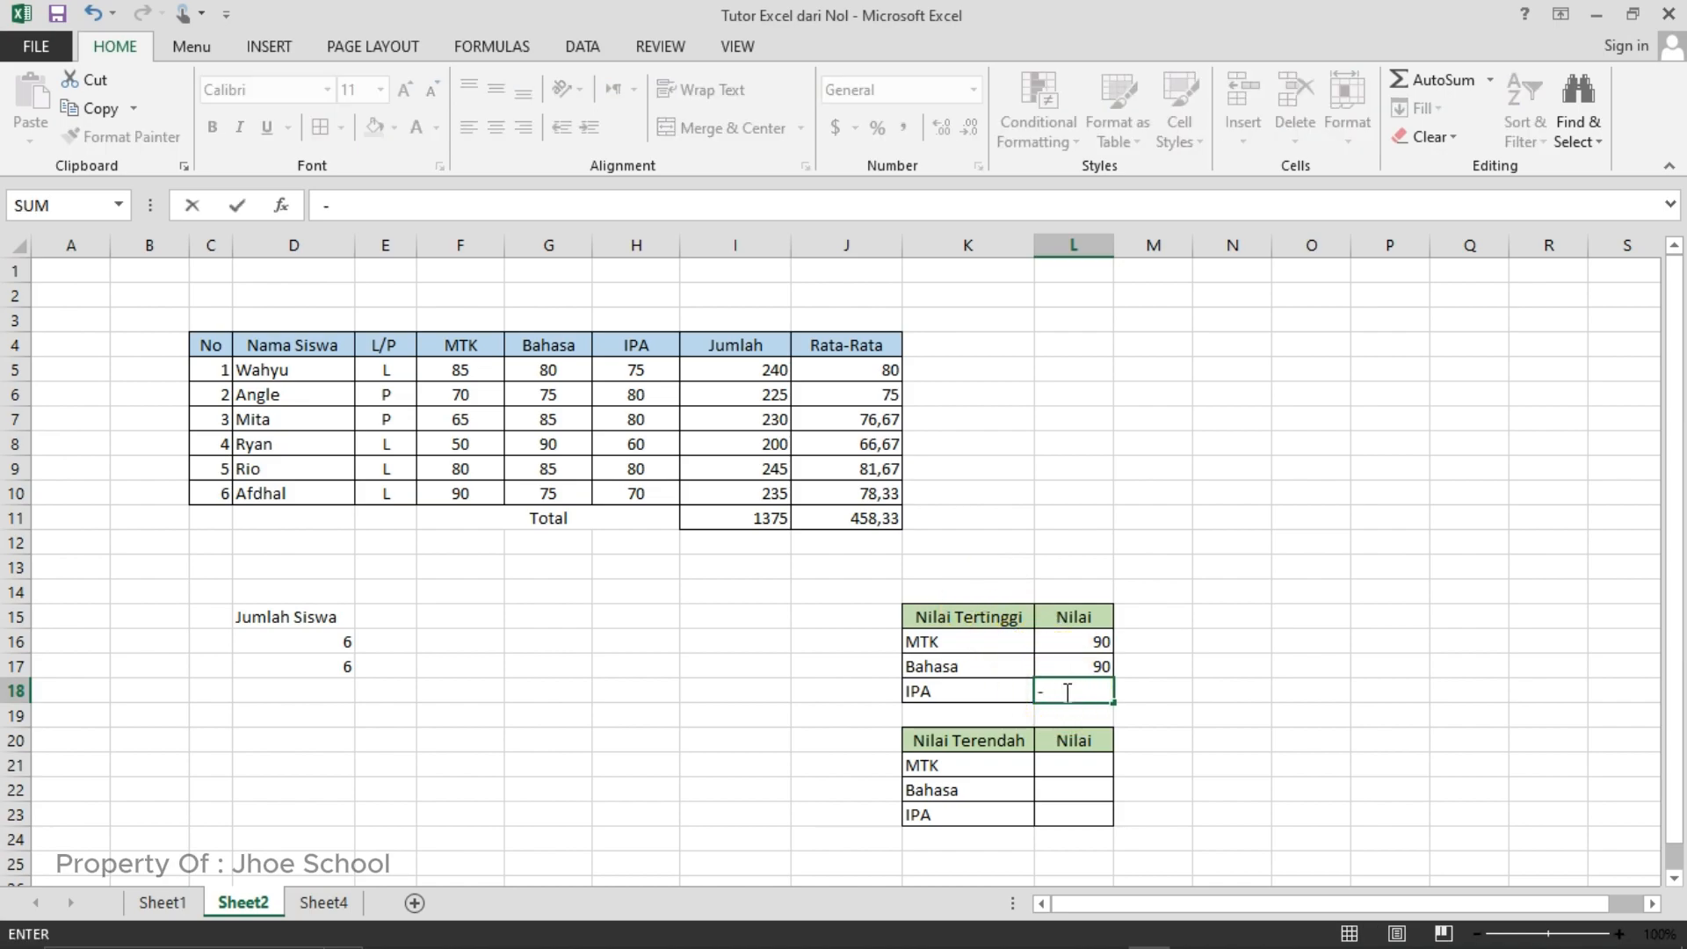
pyautogui.write('max')
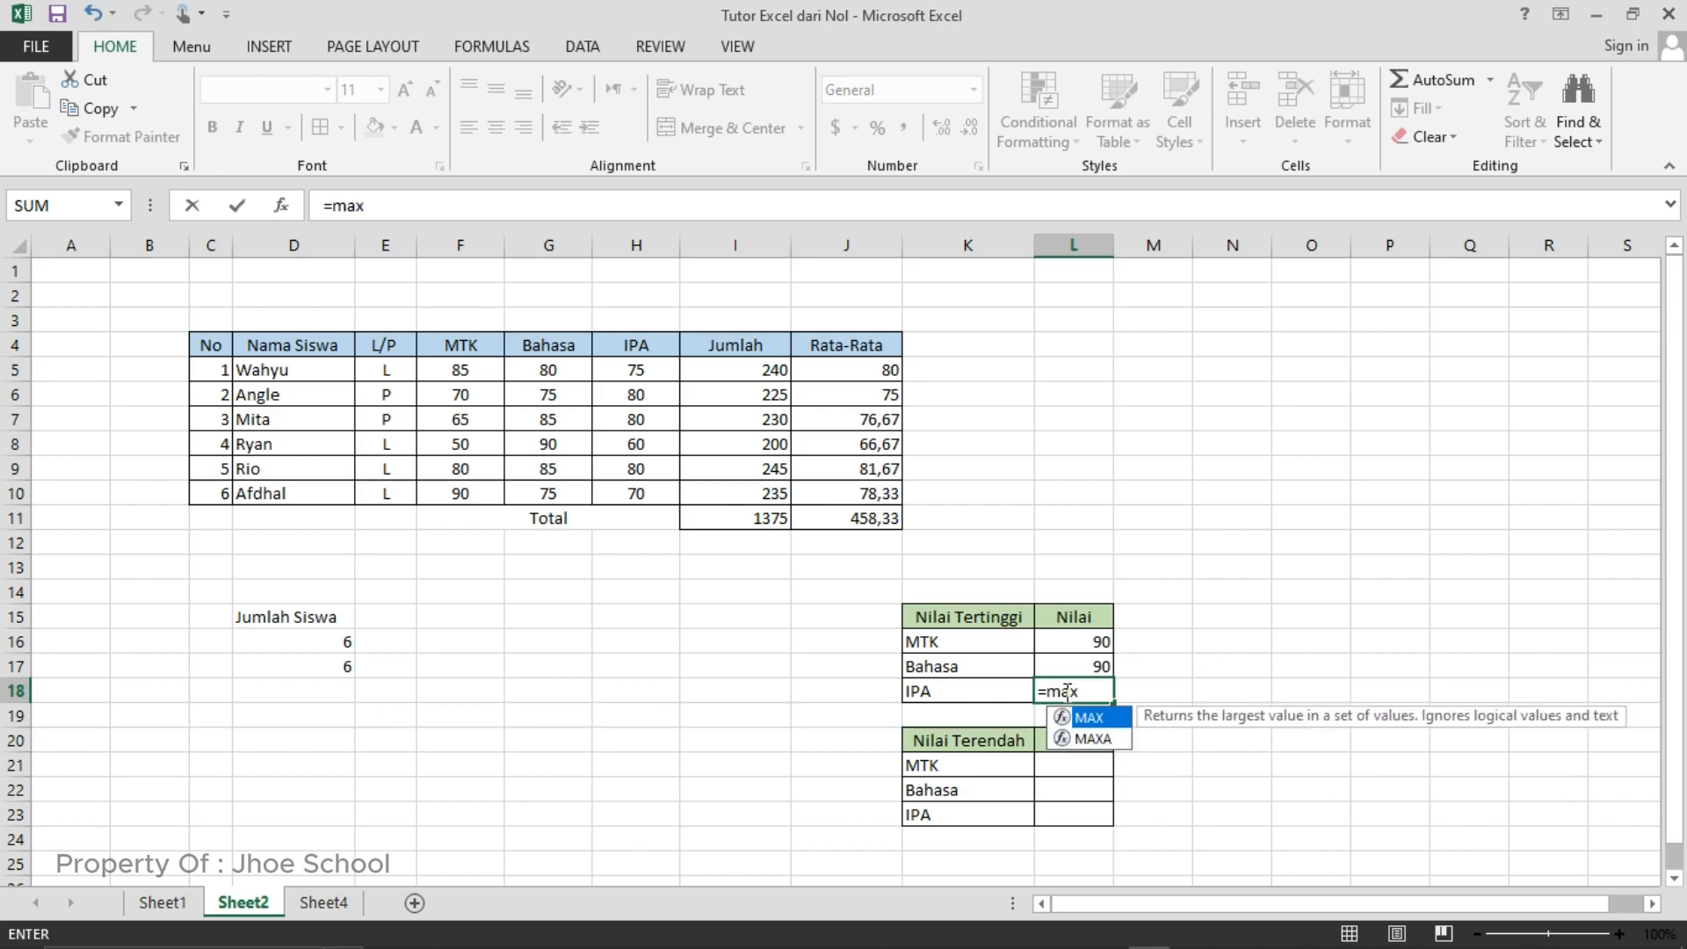
pyautogui.write('(')
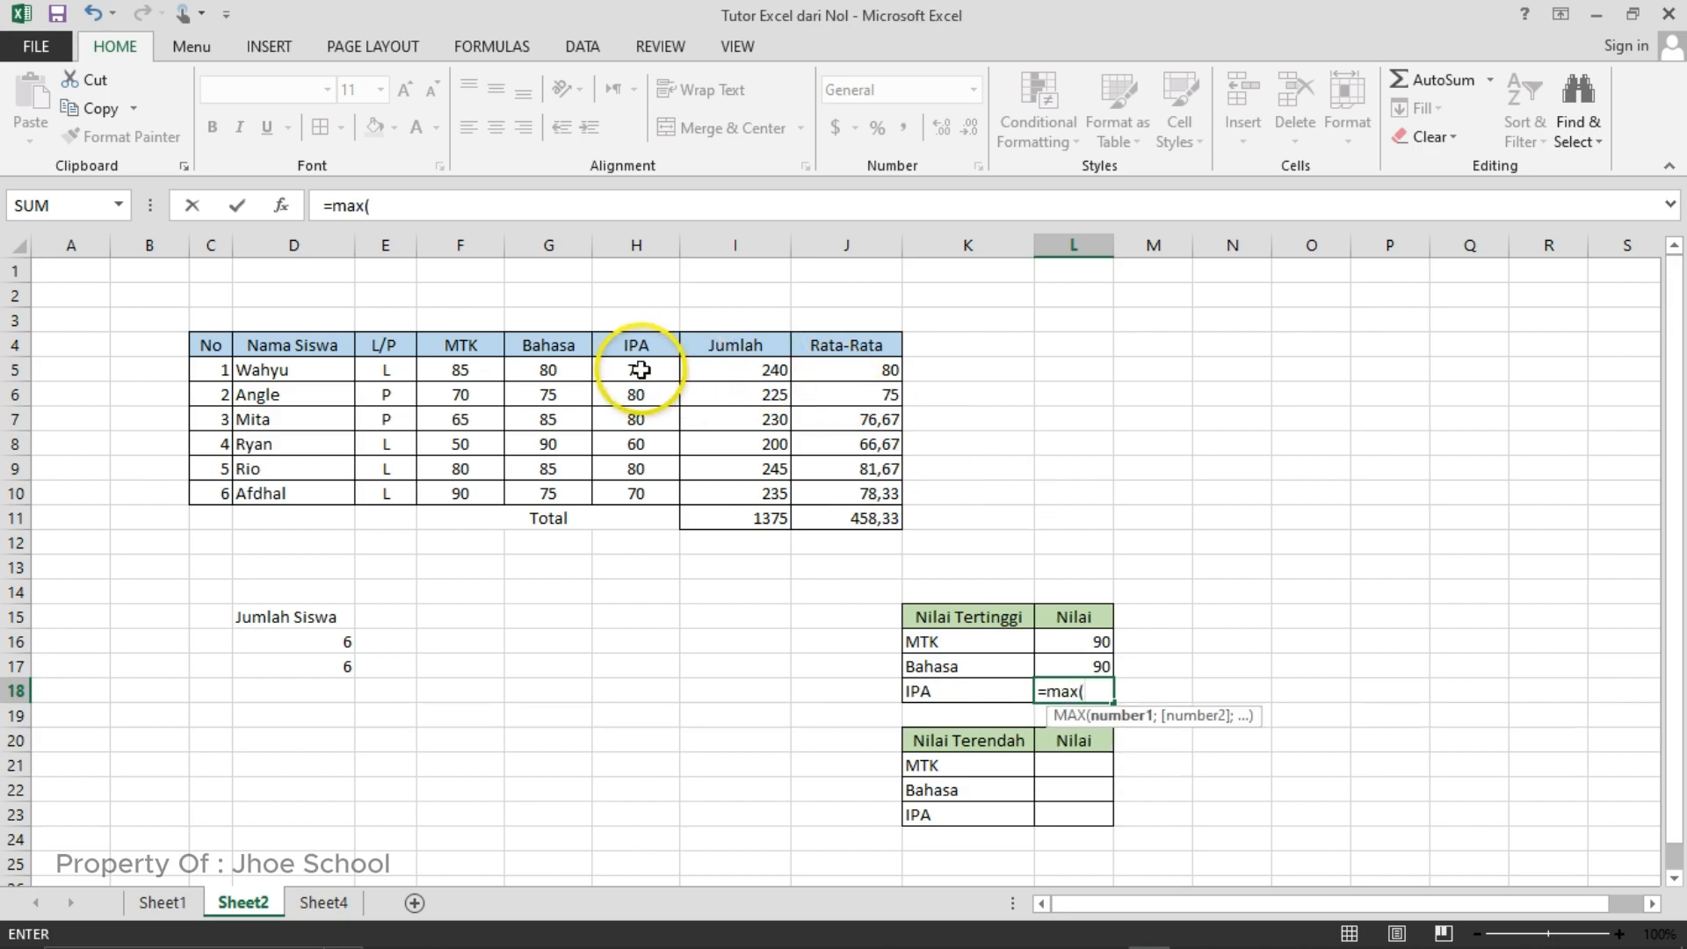
pyautogui.moveTo(639, 367); pyautogui.dragTo(646, 488)
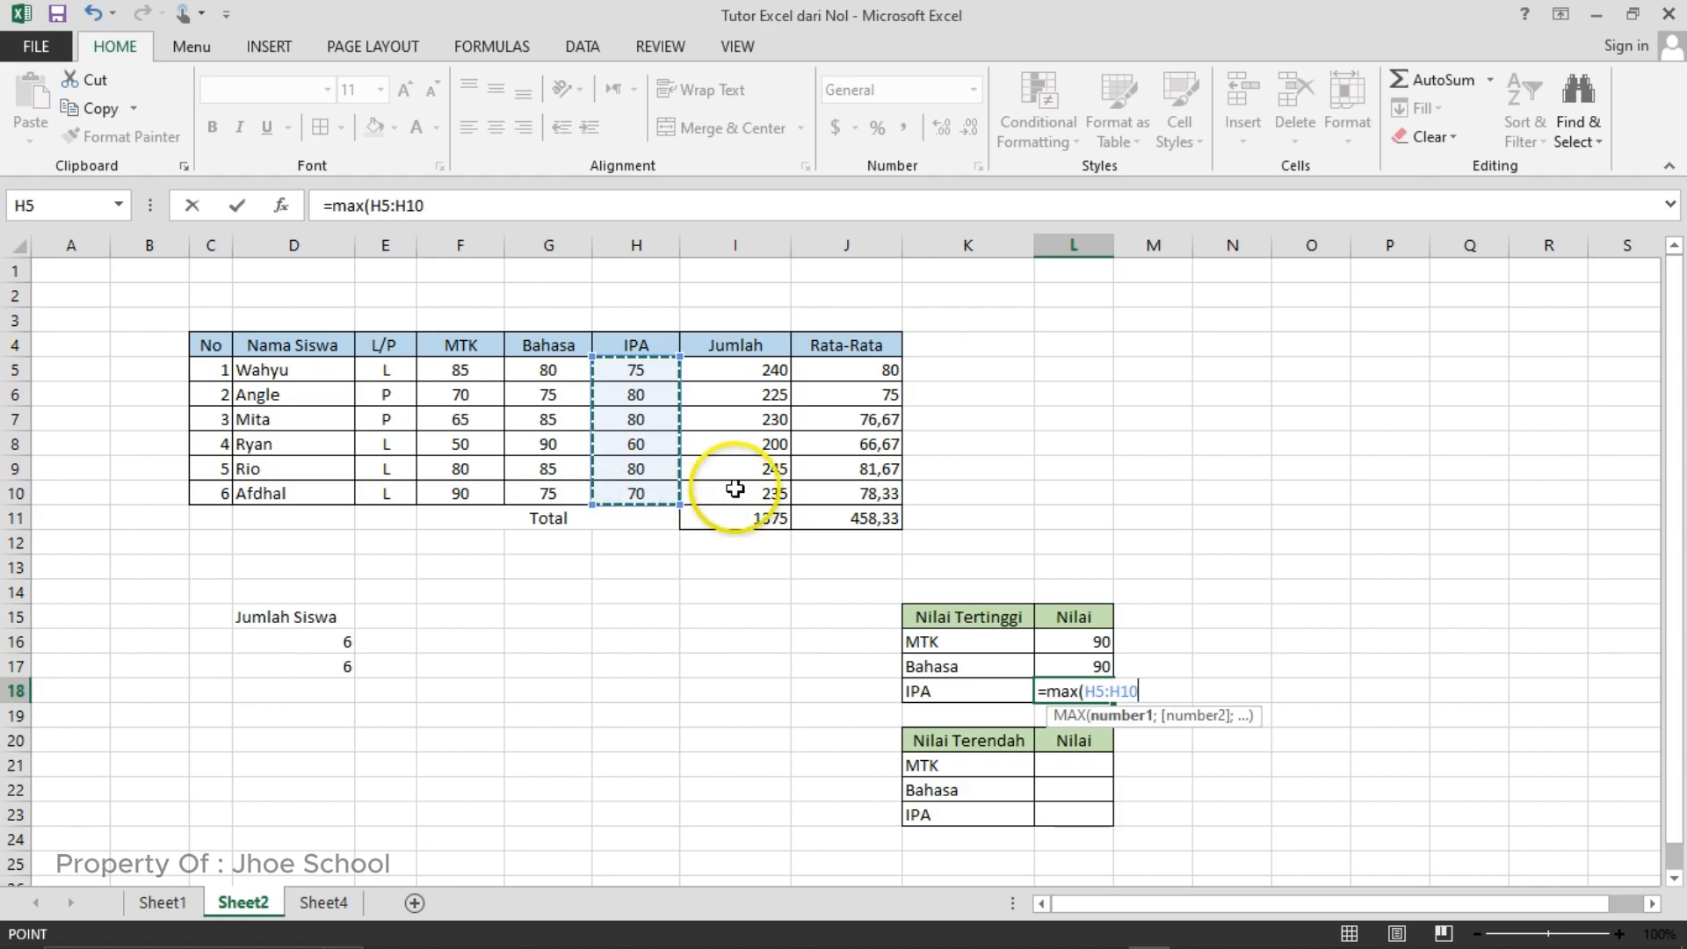
pyautogui.write(')')
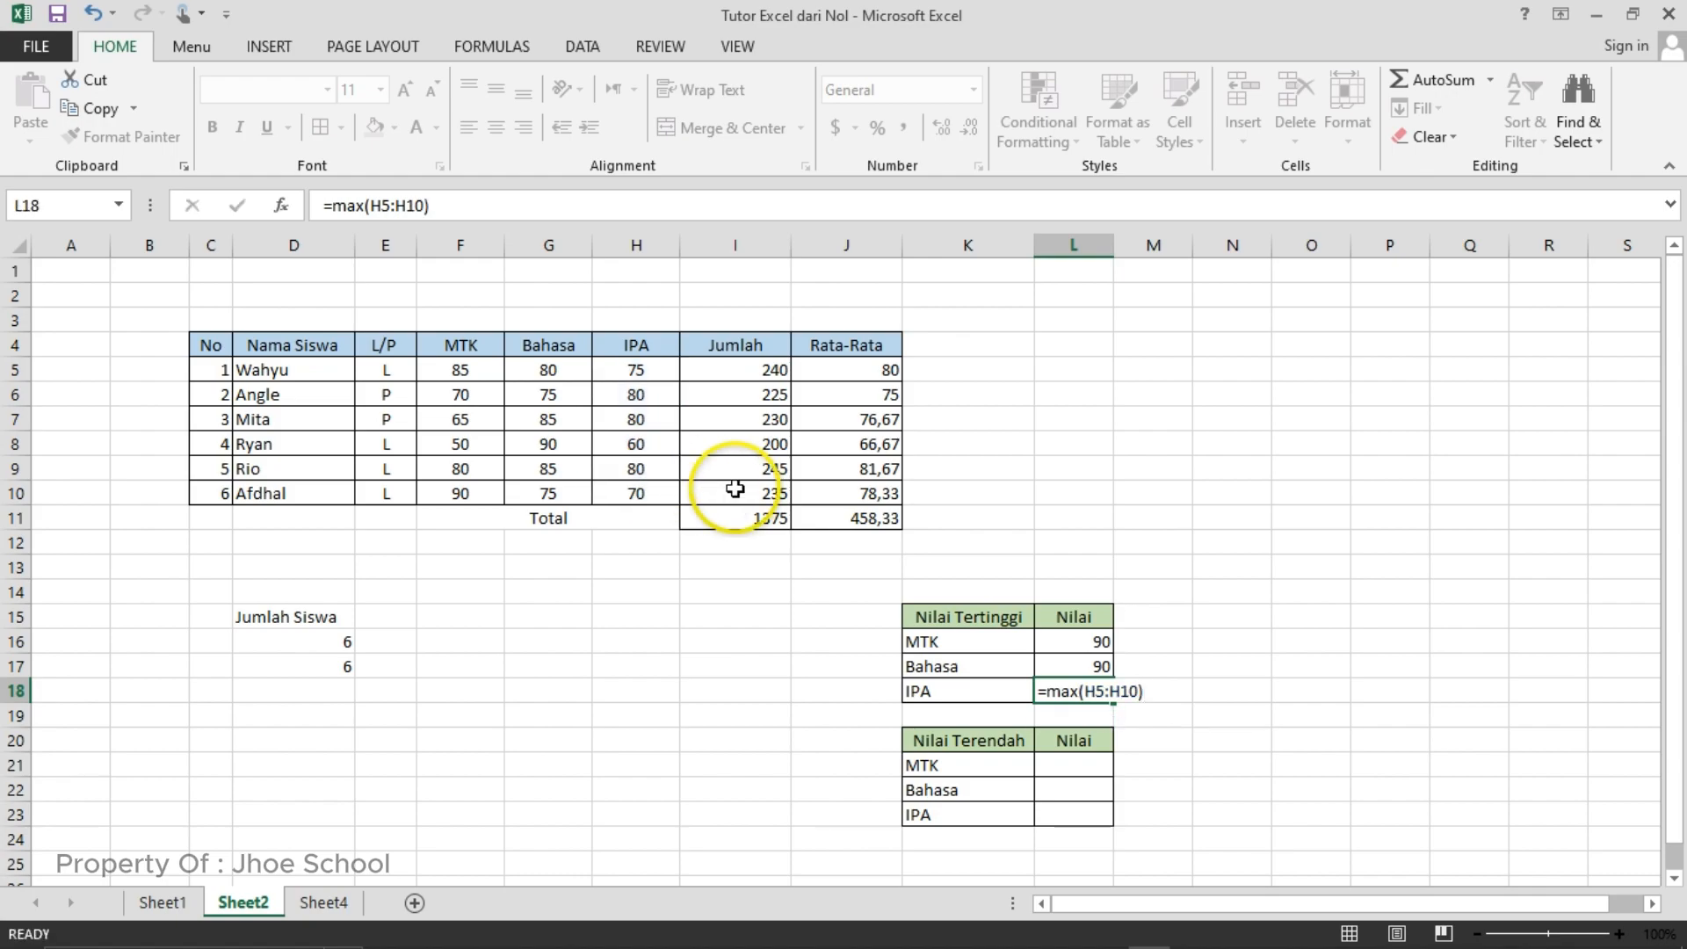
# - Commit the MAX formula in L18 and enter =MIN(F5:F10) in cell L21 to find the lowest MTK score in the Nilai Terendah table
pyautogui.press('Return')
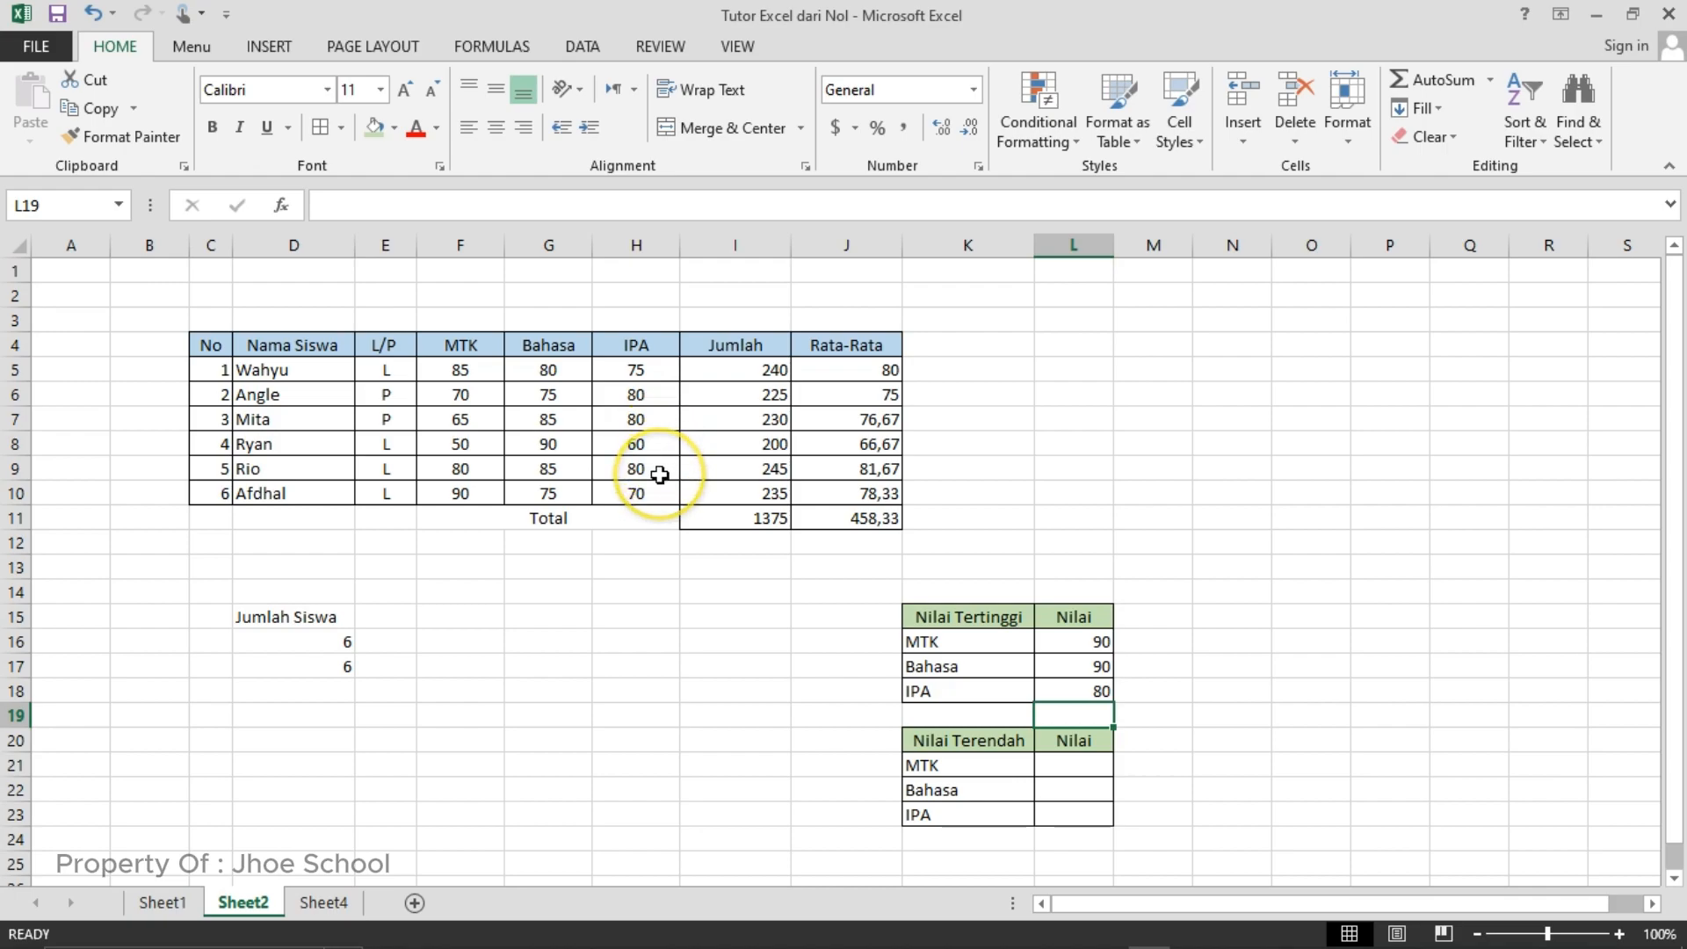
pyautogui.click(1082, 770)
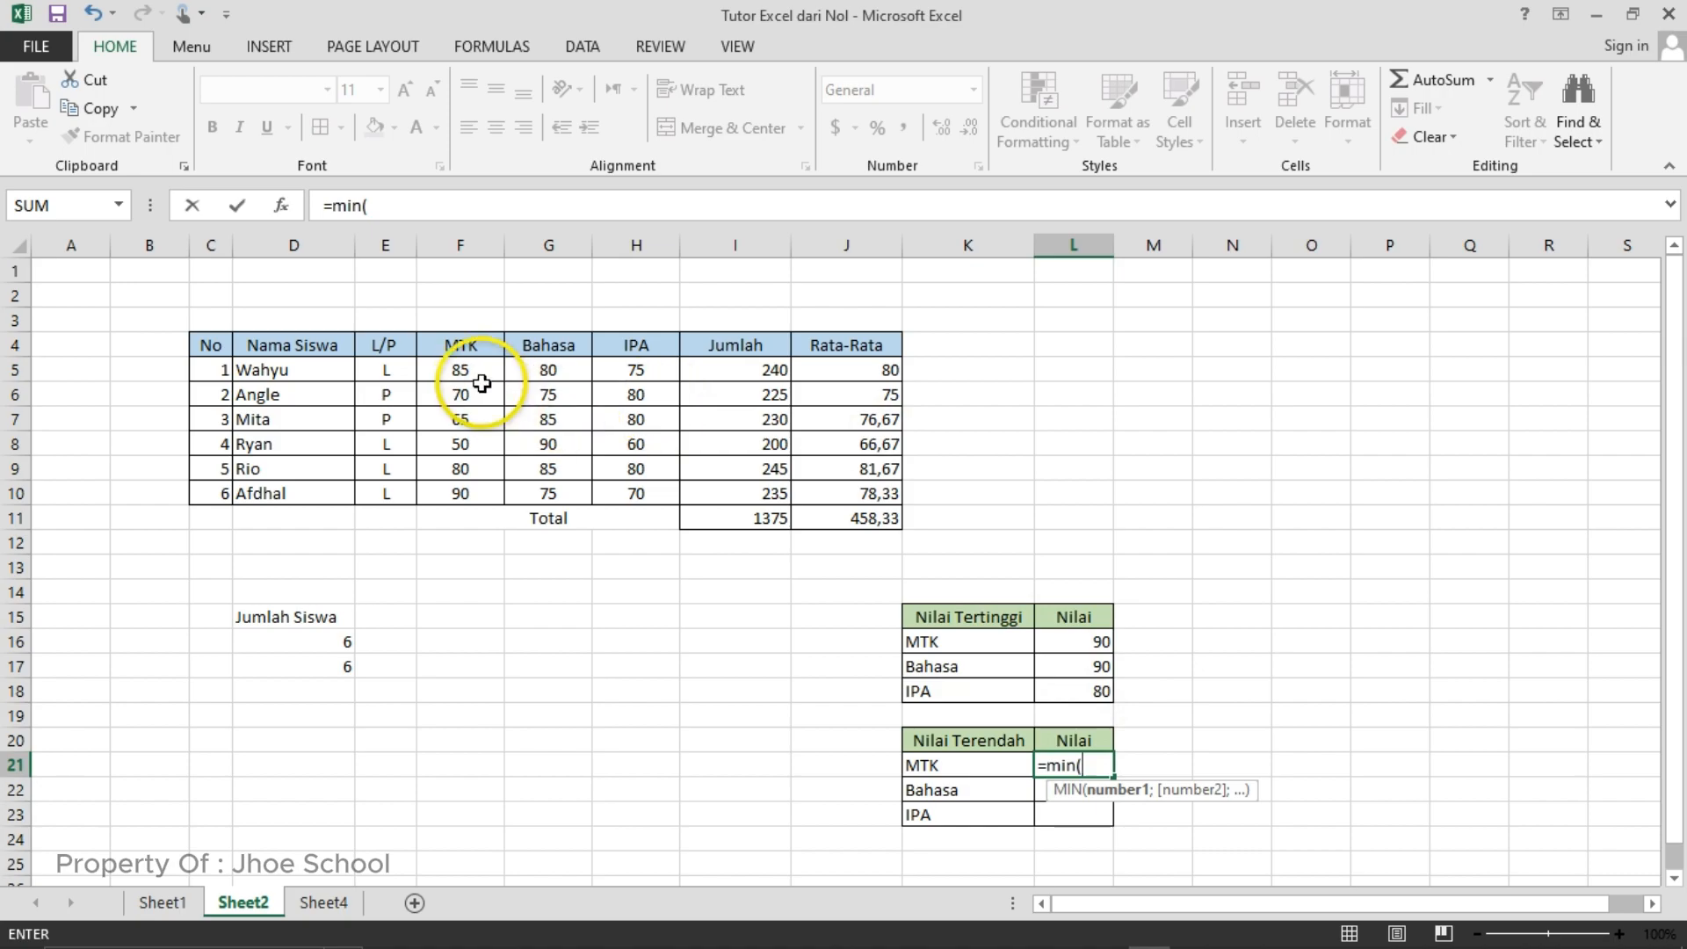
pyautogui.moveTo(482, 371); pyautogui.dragTo(465, 496)
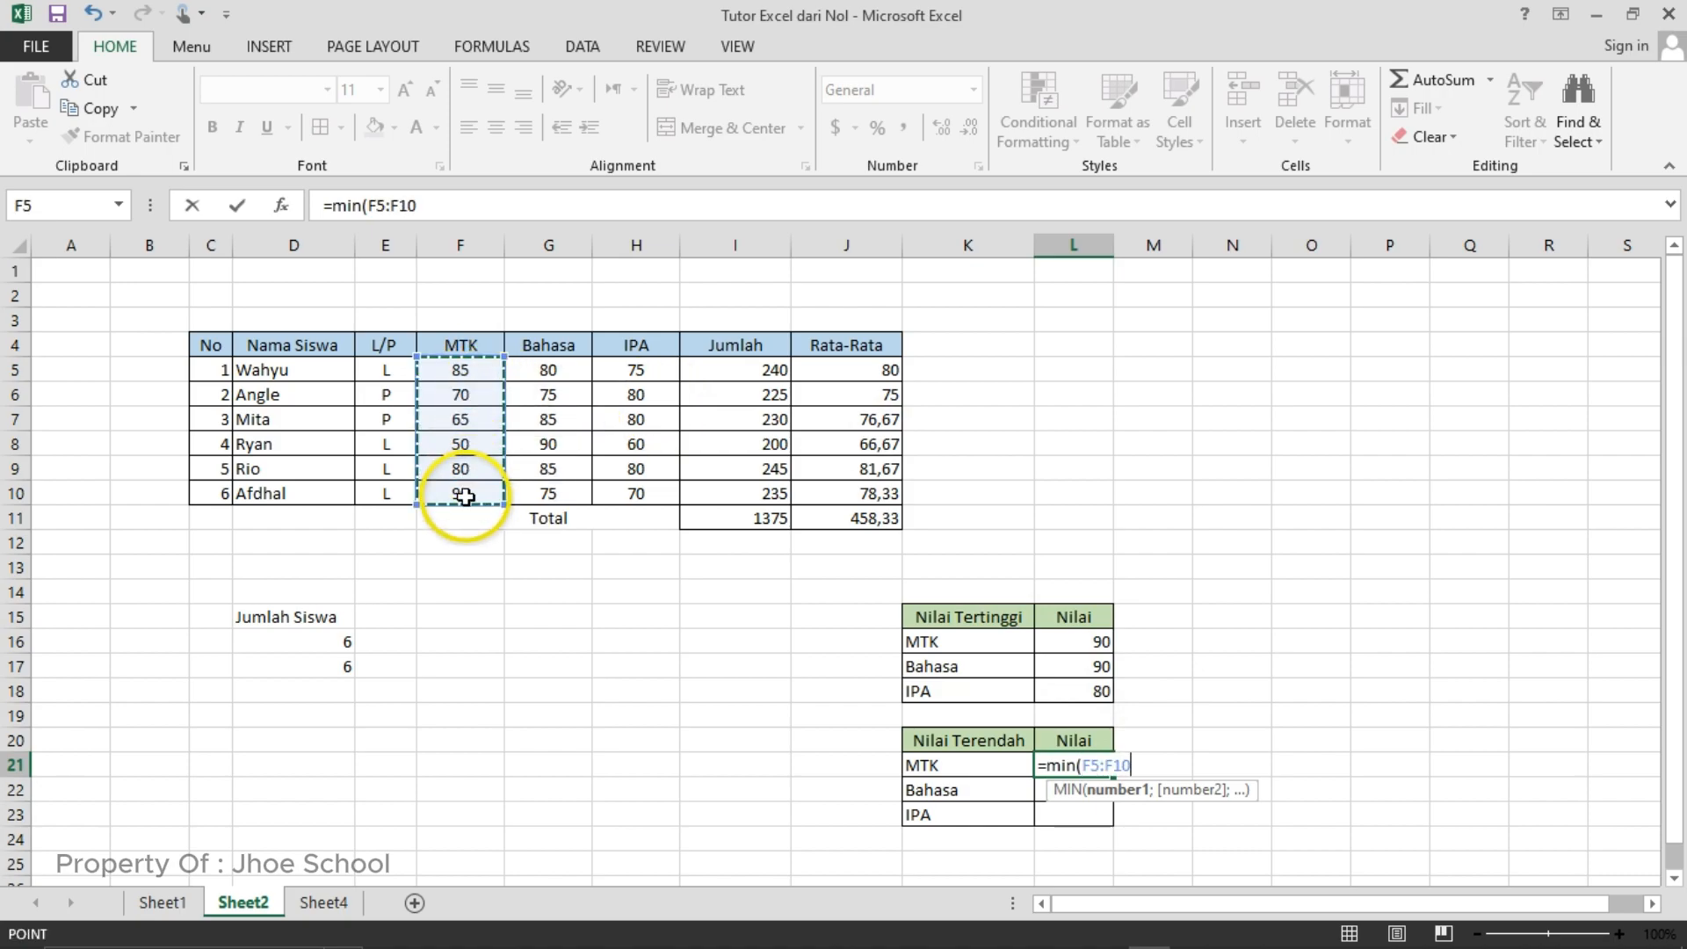
pyautogui.write(')')
pyautogui.press('Return')
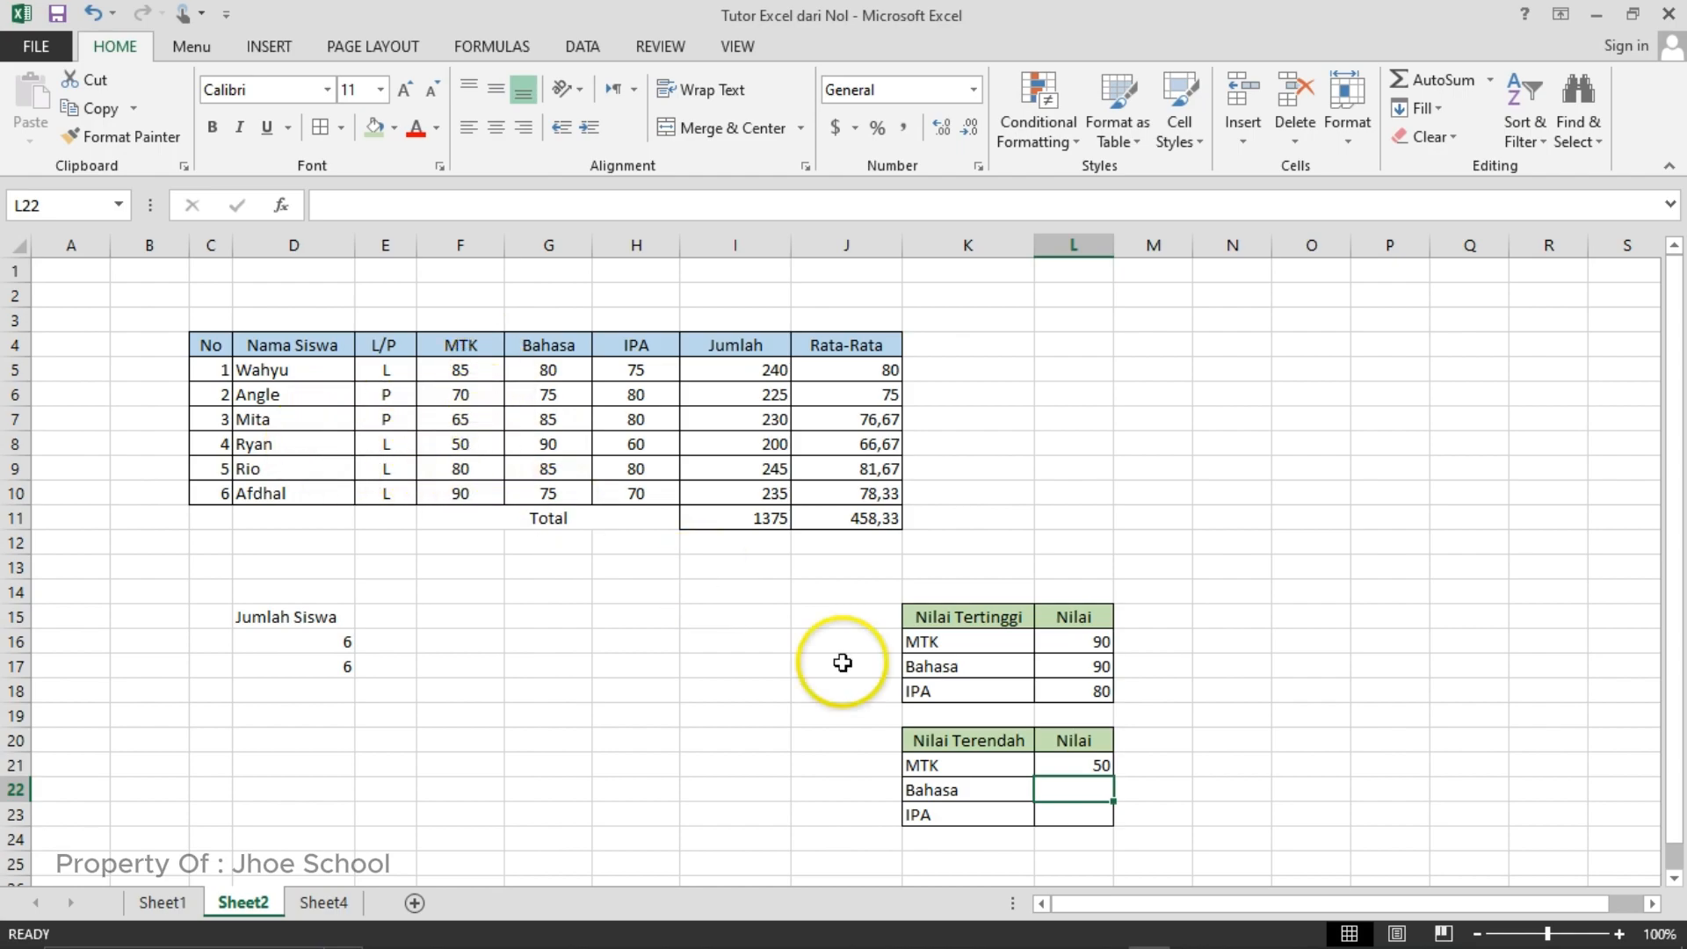
# - Enter the formula =MIN(G5:G10) in cell L22 to find the lowest Bahasa score
pyautogui.click(1056, 792)
pyautogui.write('=')
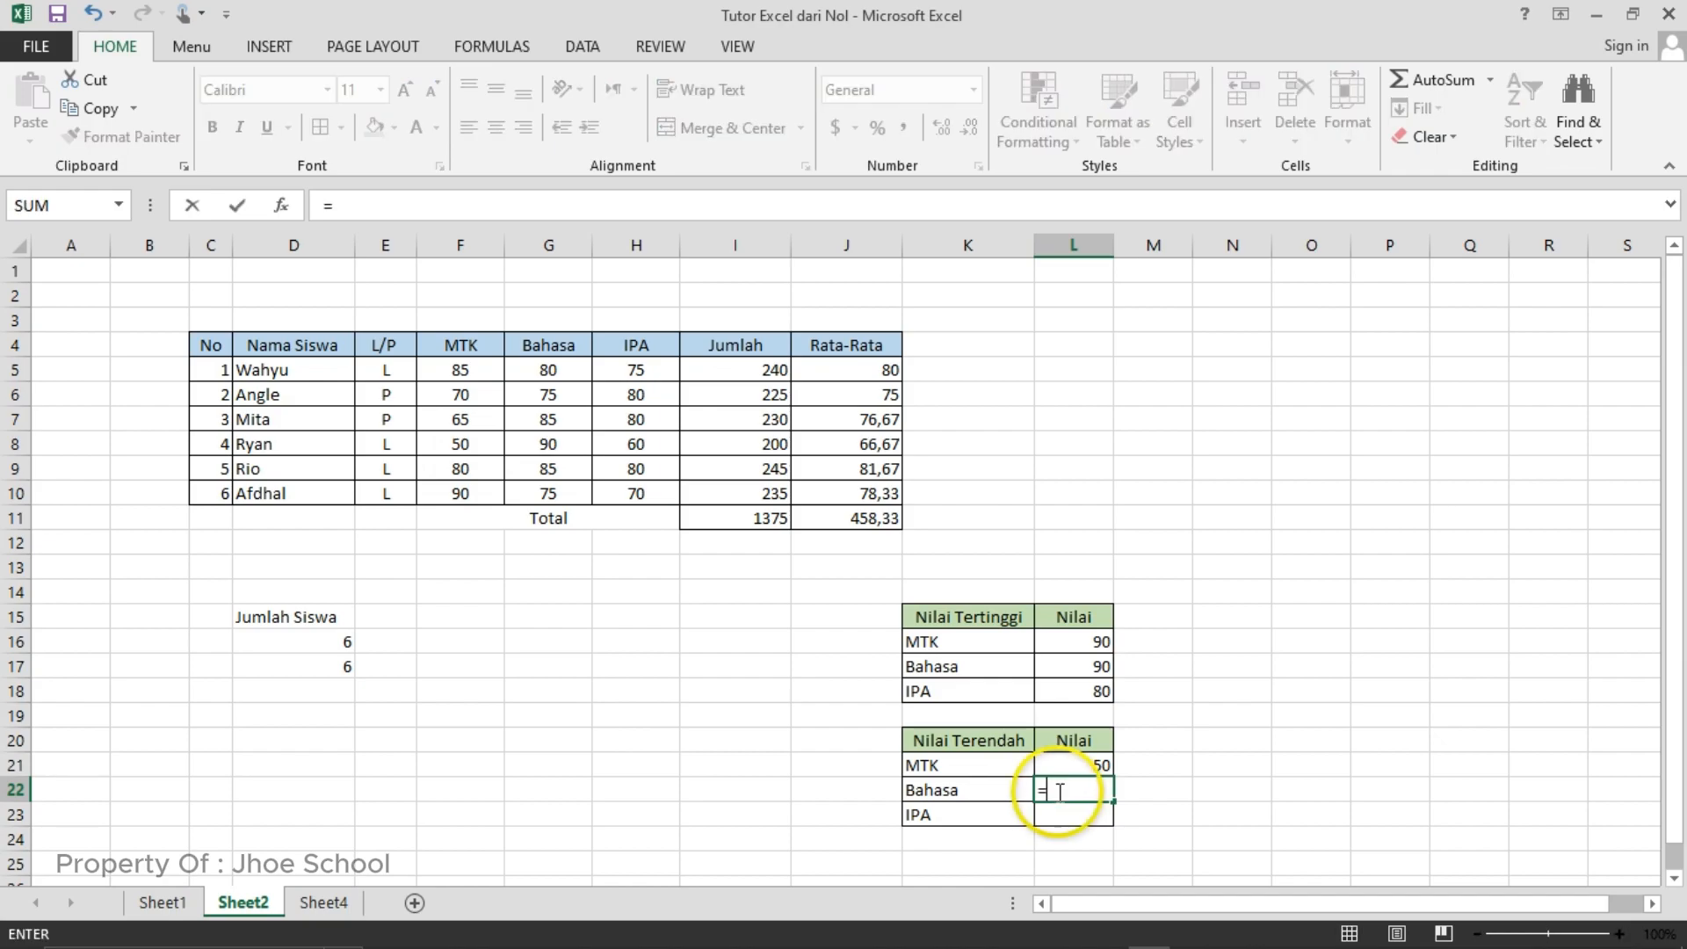
pyautogui.write('min(')
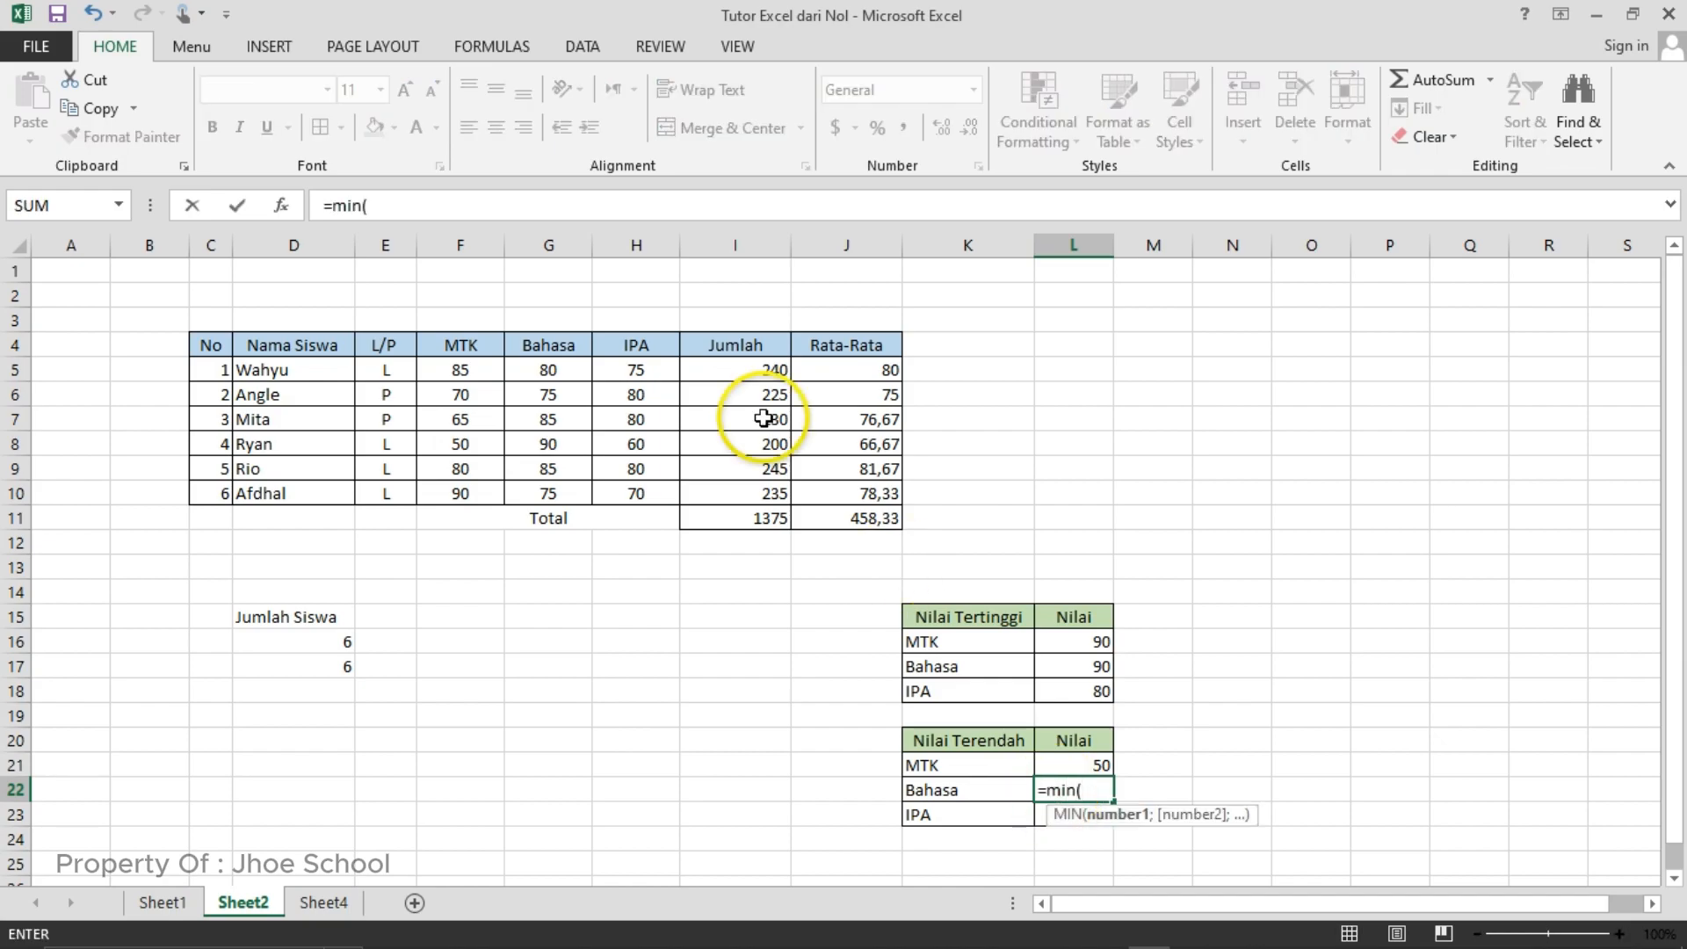
pyautogui.moveTo(562, 370); pyautogui.dragTo(564, 486)
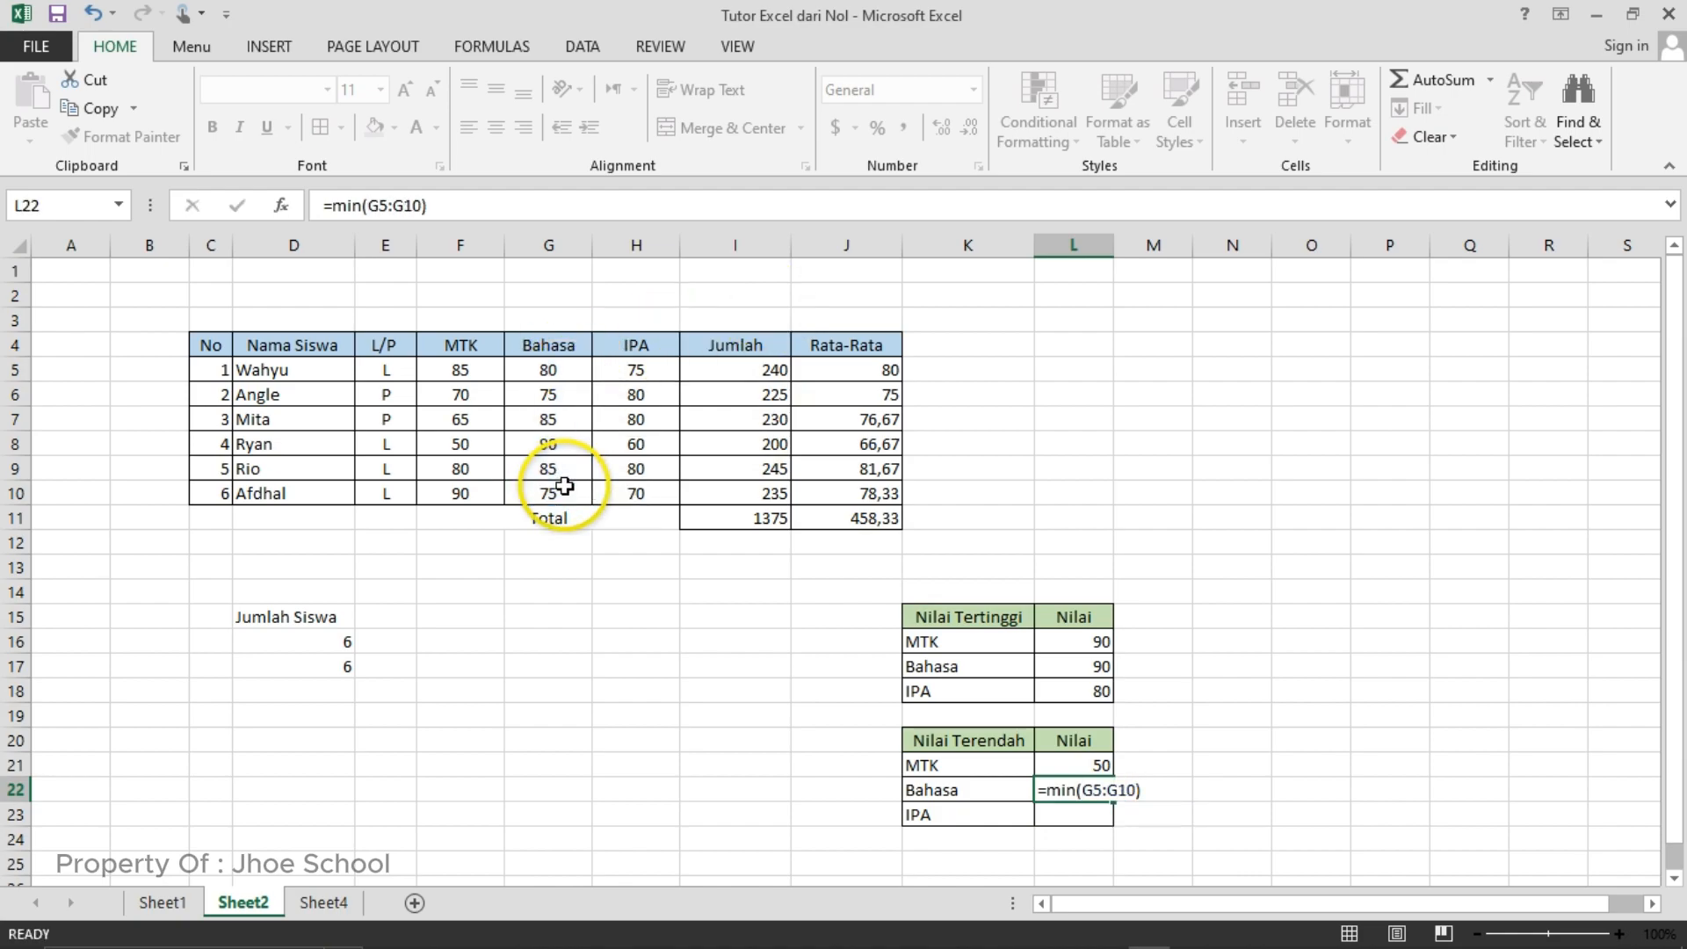
pyautogui.press('Return')
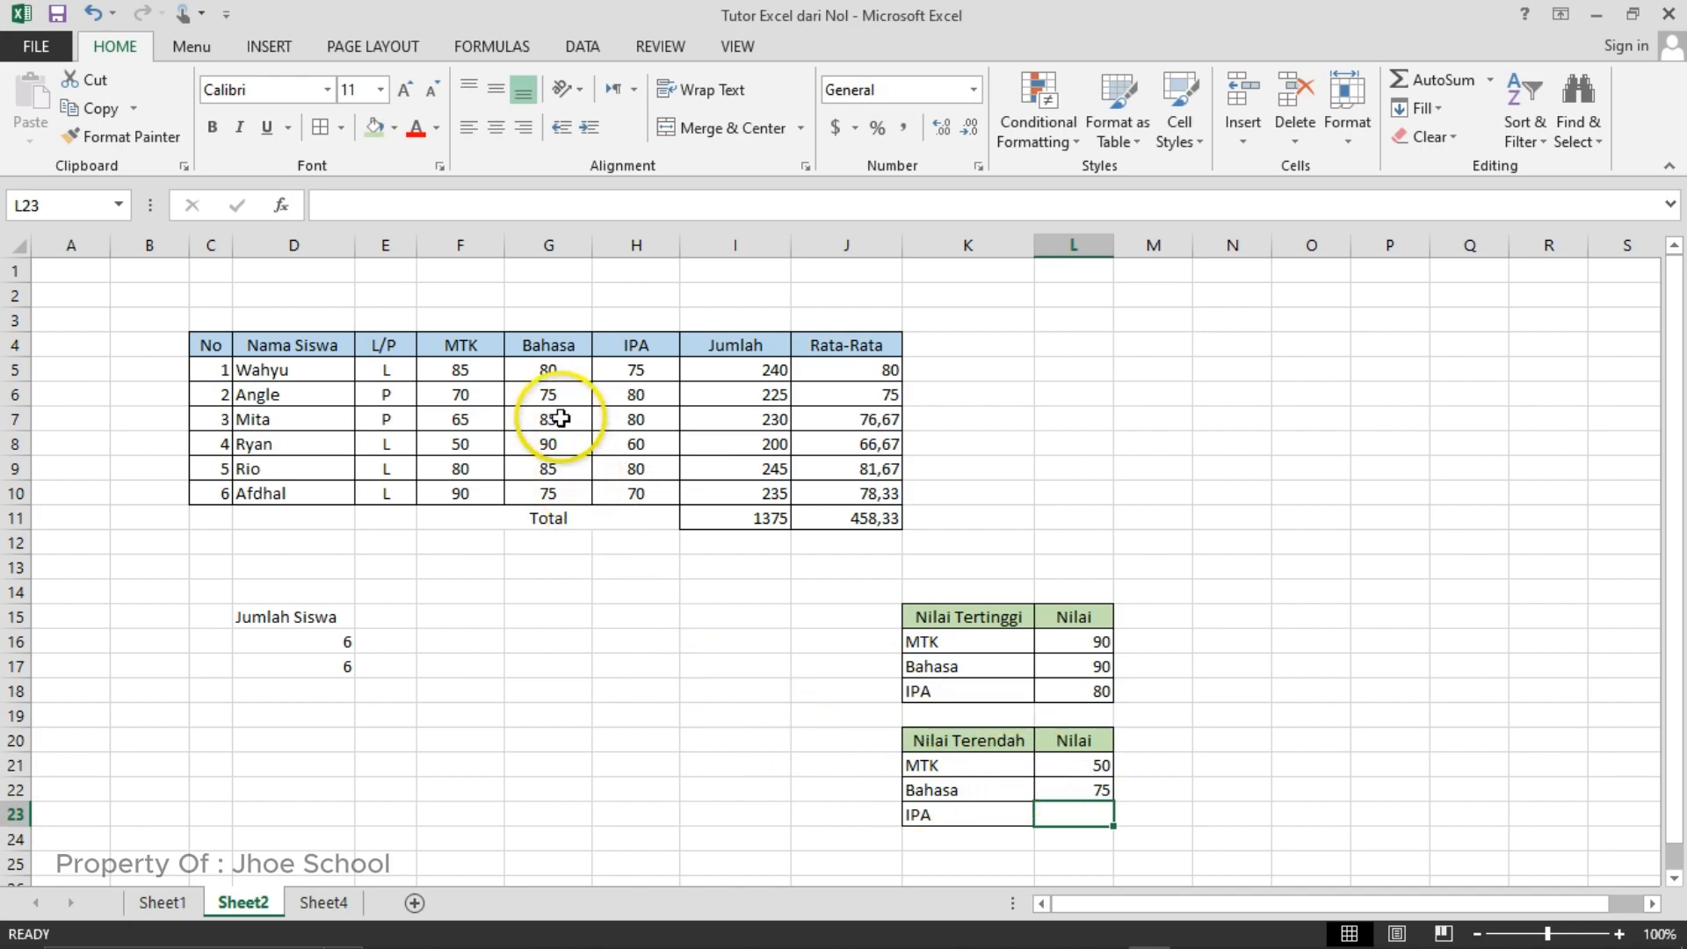
# - Enter the formula =MIN(H5:H10) in cell L23 to find the lowest IPA score
pyautogui.click(637, 370)
pyautogui.click(1061, 809)
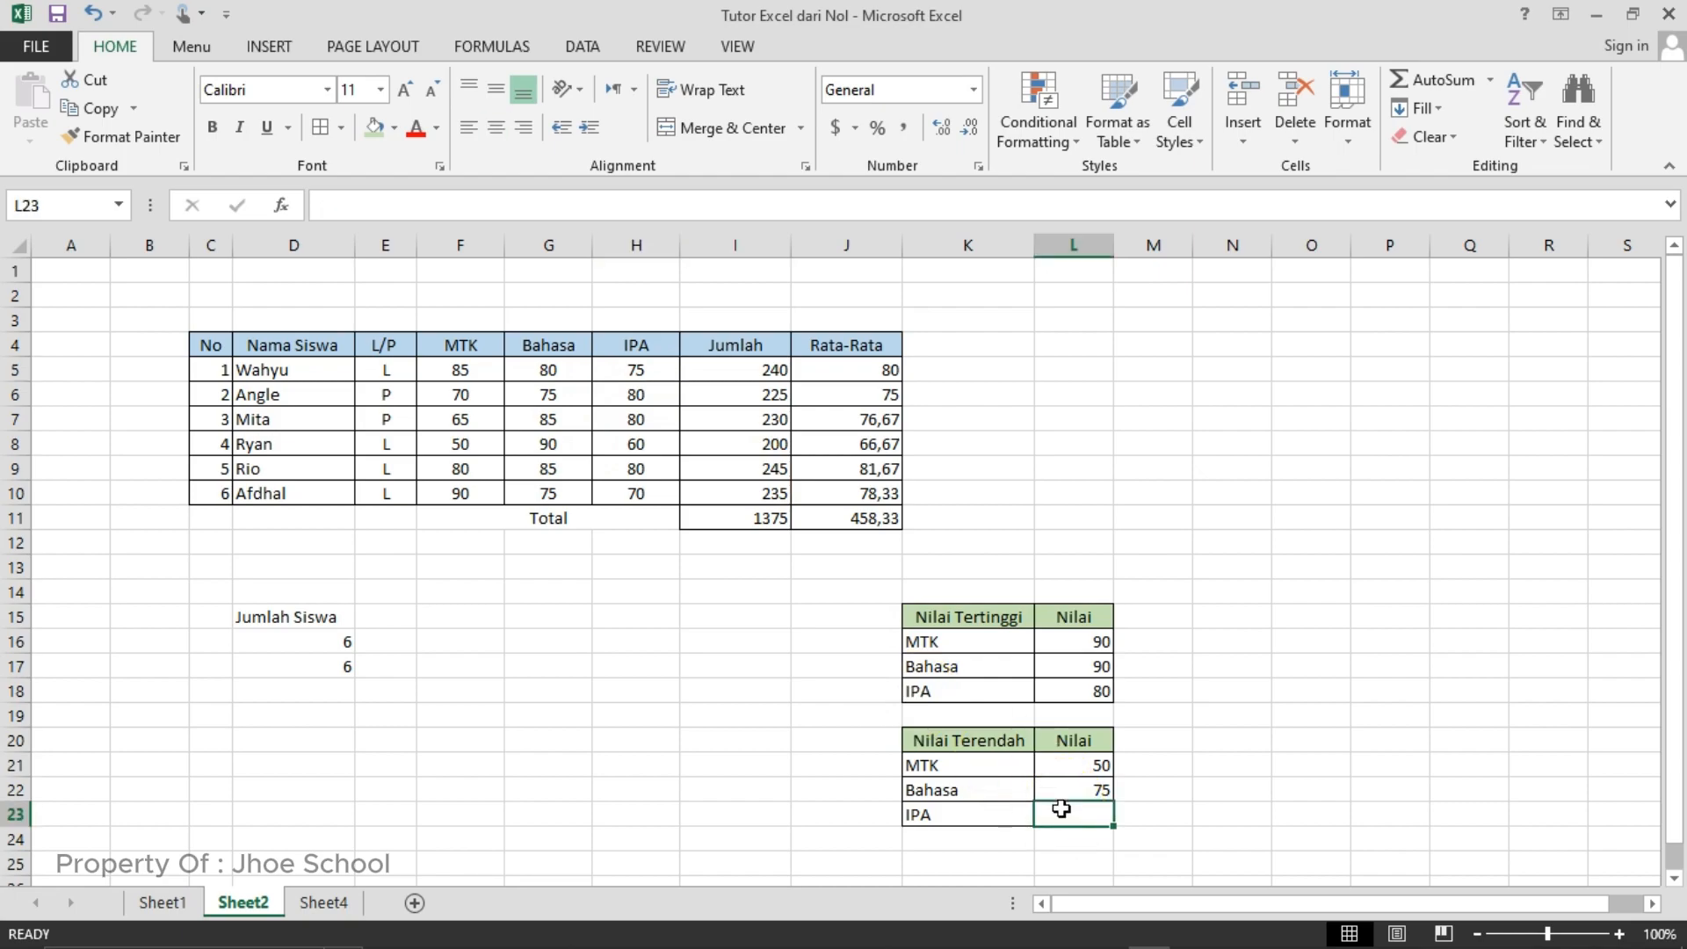
pyautogui.write('=min(')
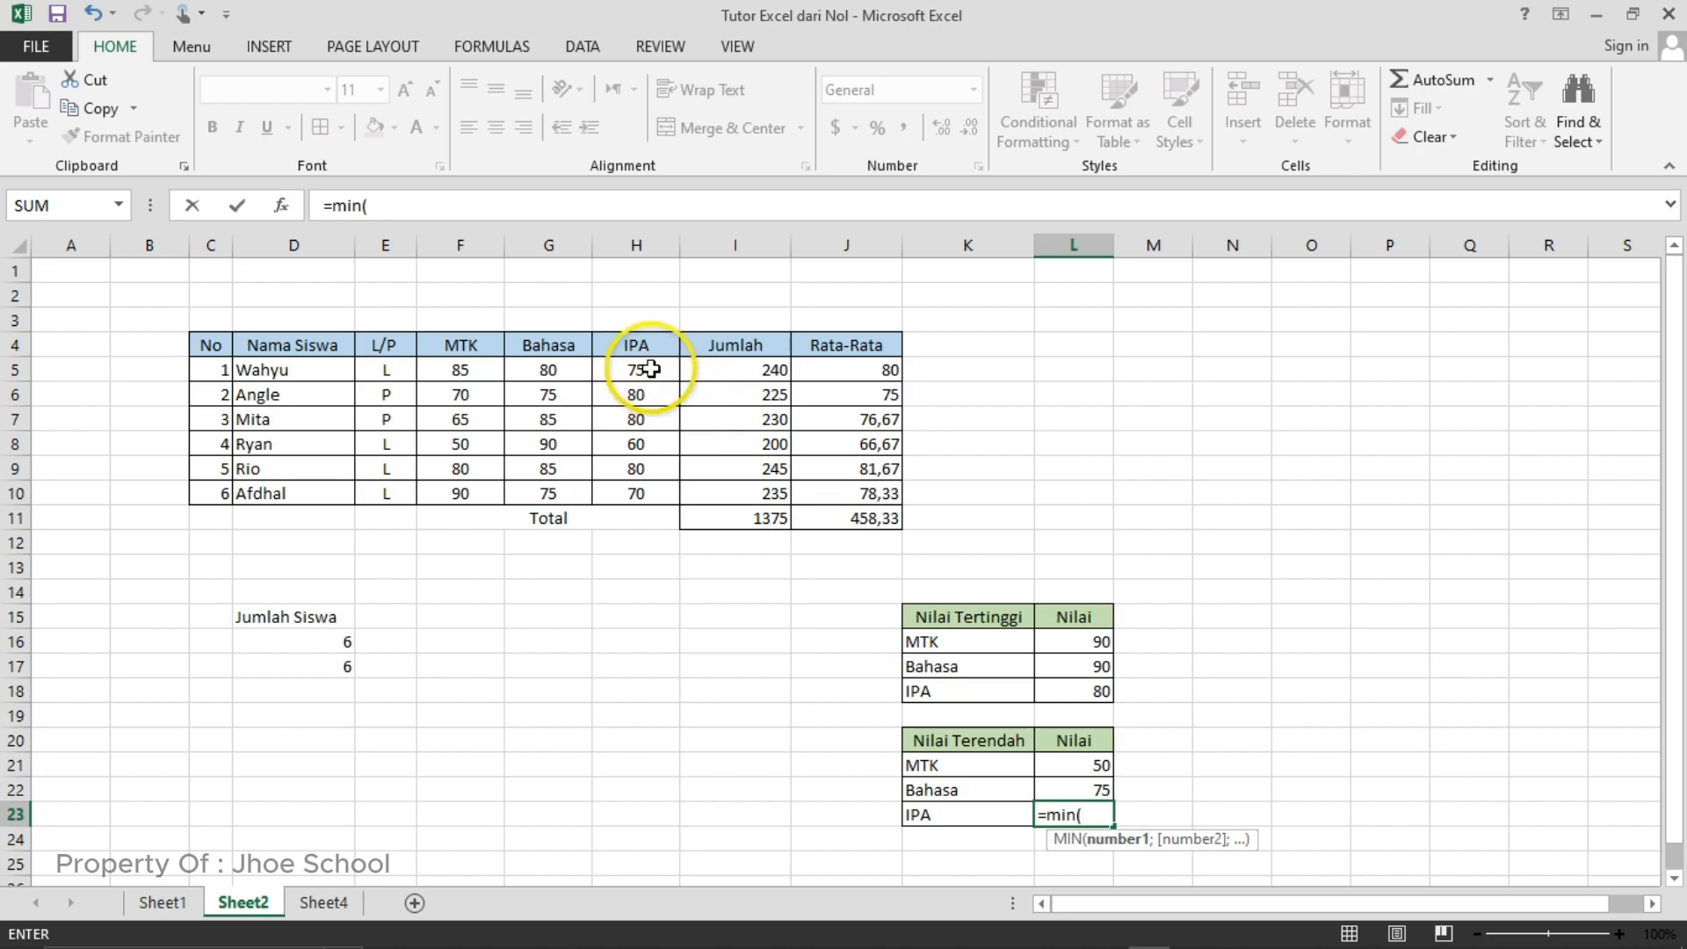
pyautogui.moveTo(638, 370); pyautogui.dragTo(661, 495)
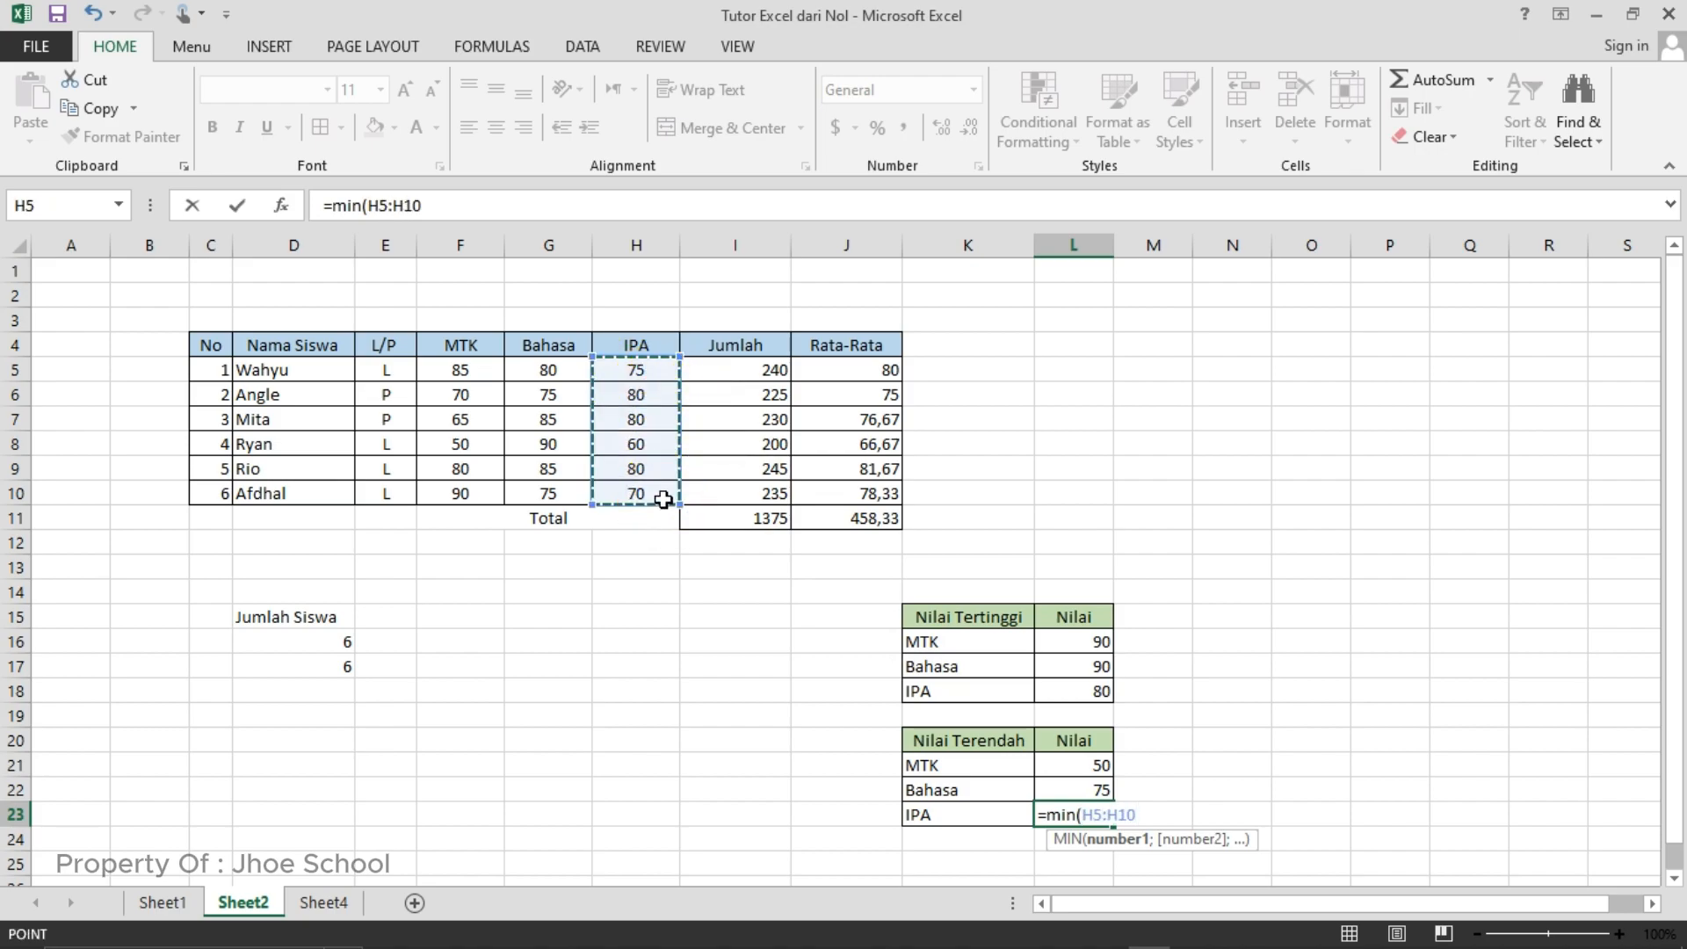
pyautogui.write(')')
pyautogui.press('Return')
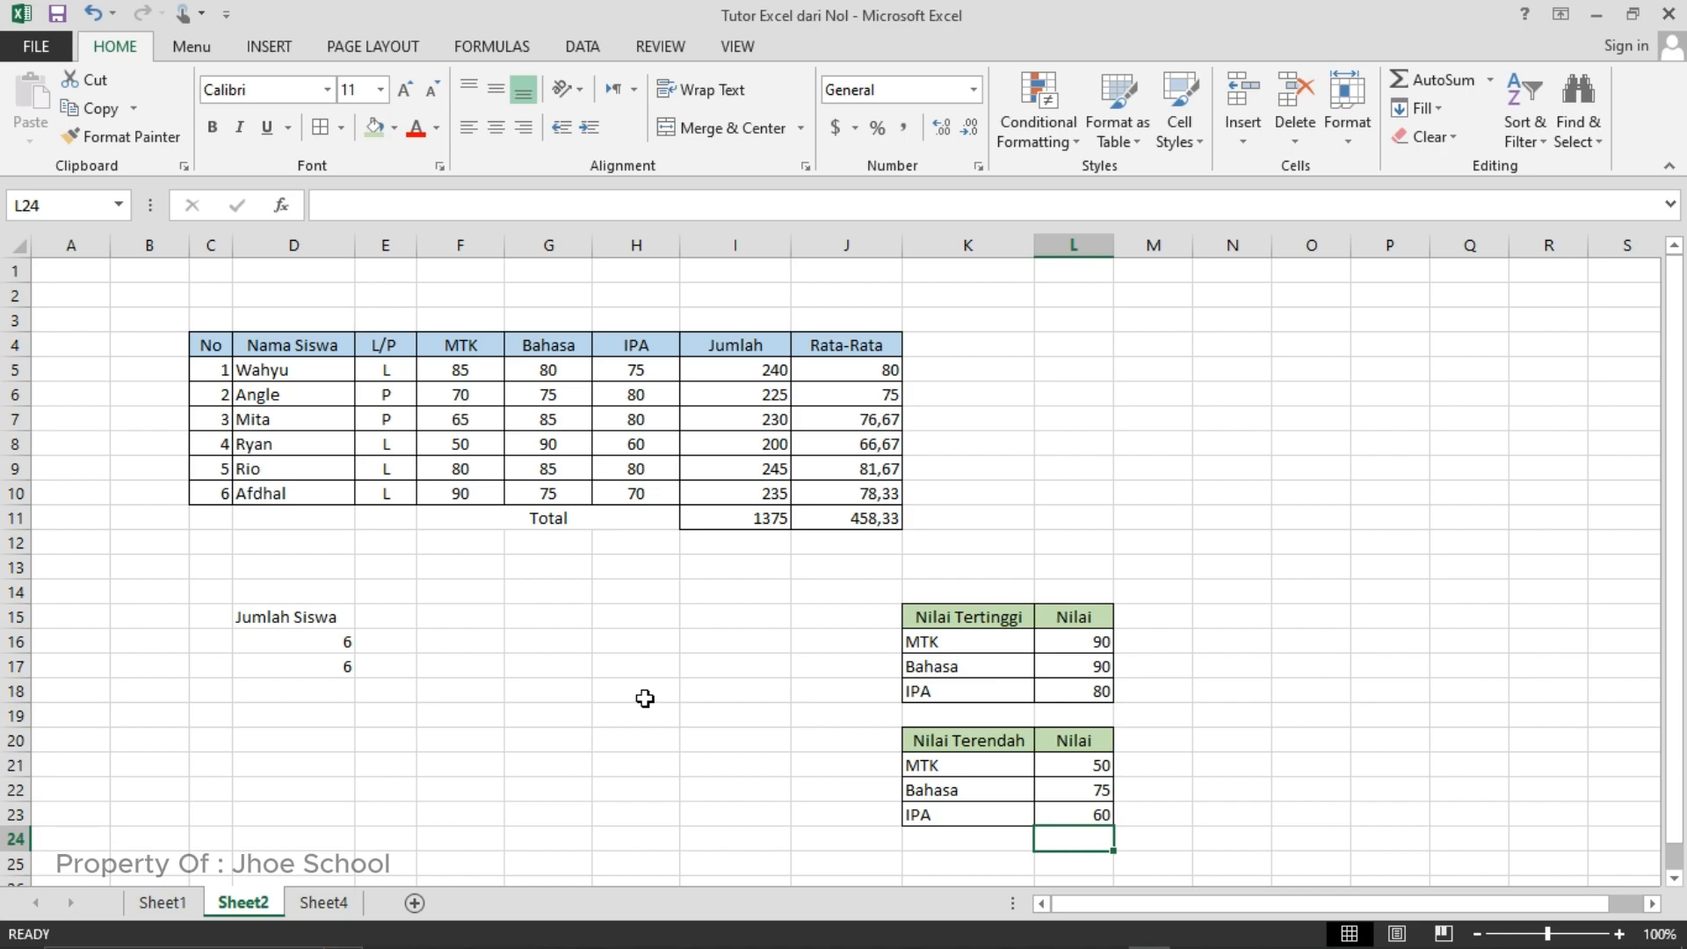
# - On Sheet4, enter =PROPER(C7) in cell D7 to capitalize each word of the text, and compare it with the original in C7
pyautogui.click(339, 911)
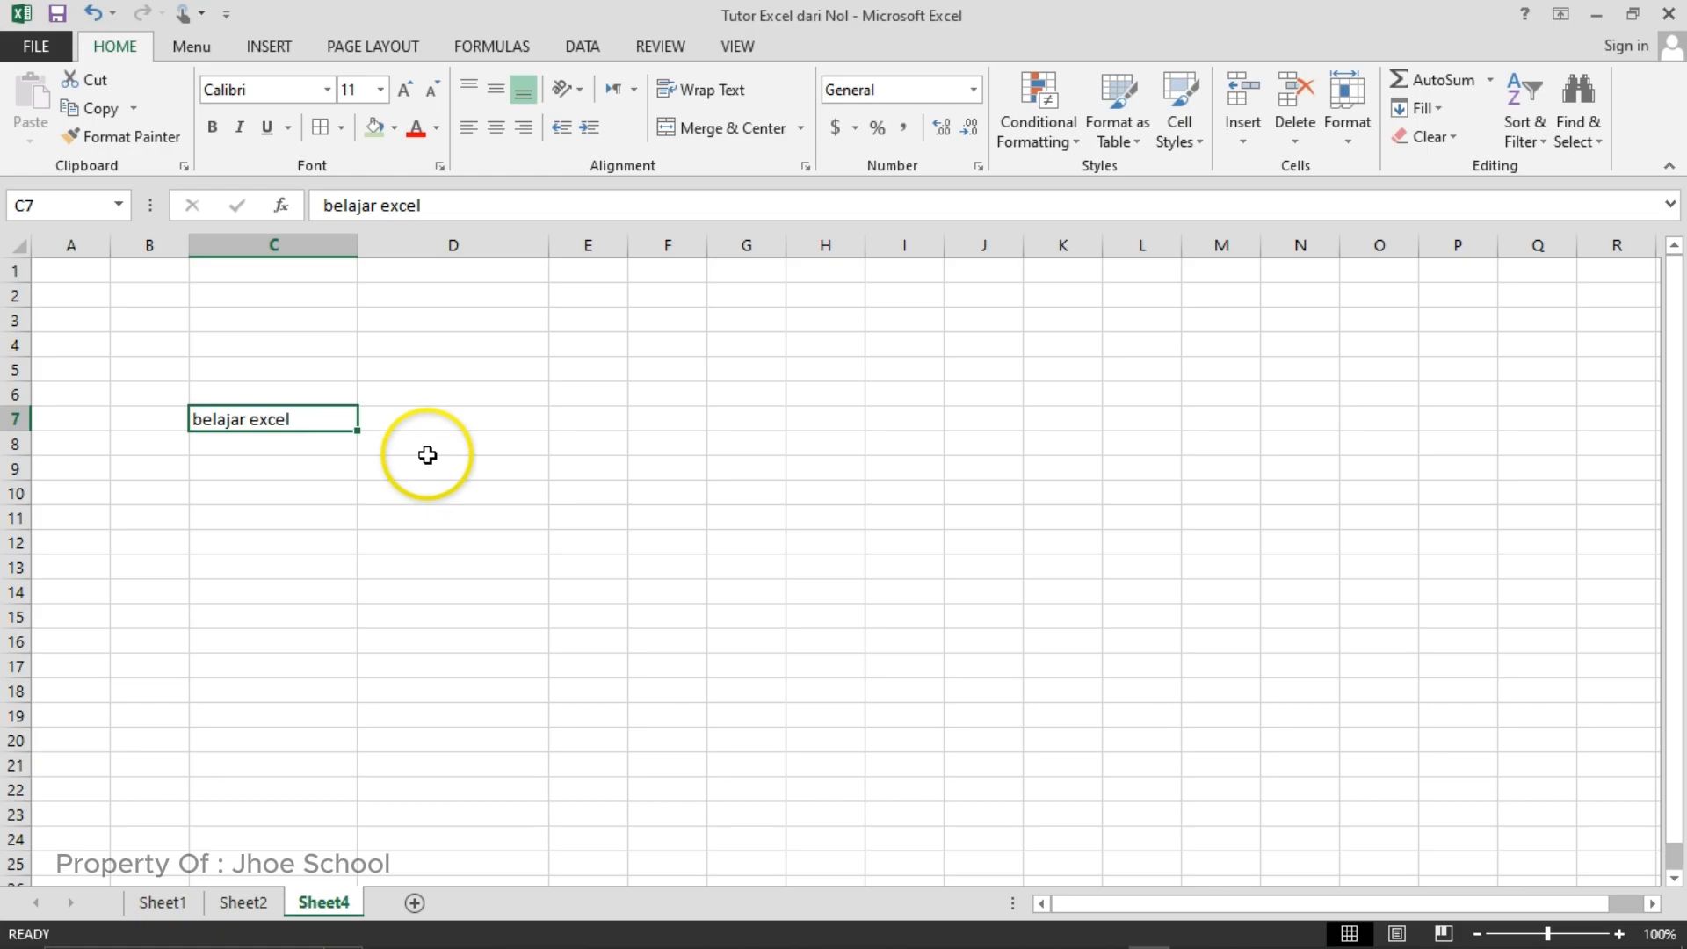
pyautogui.click(435, 424)
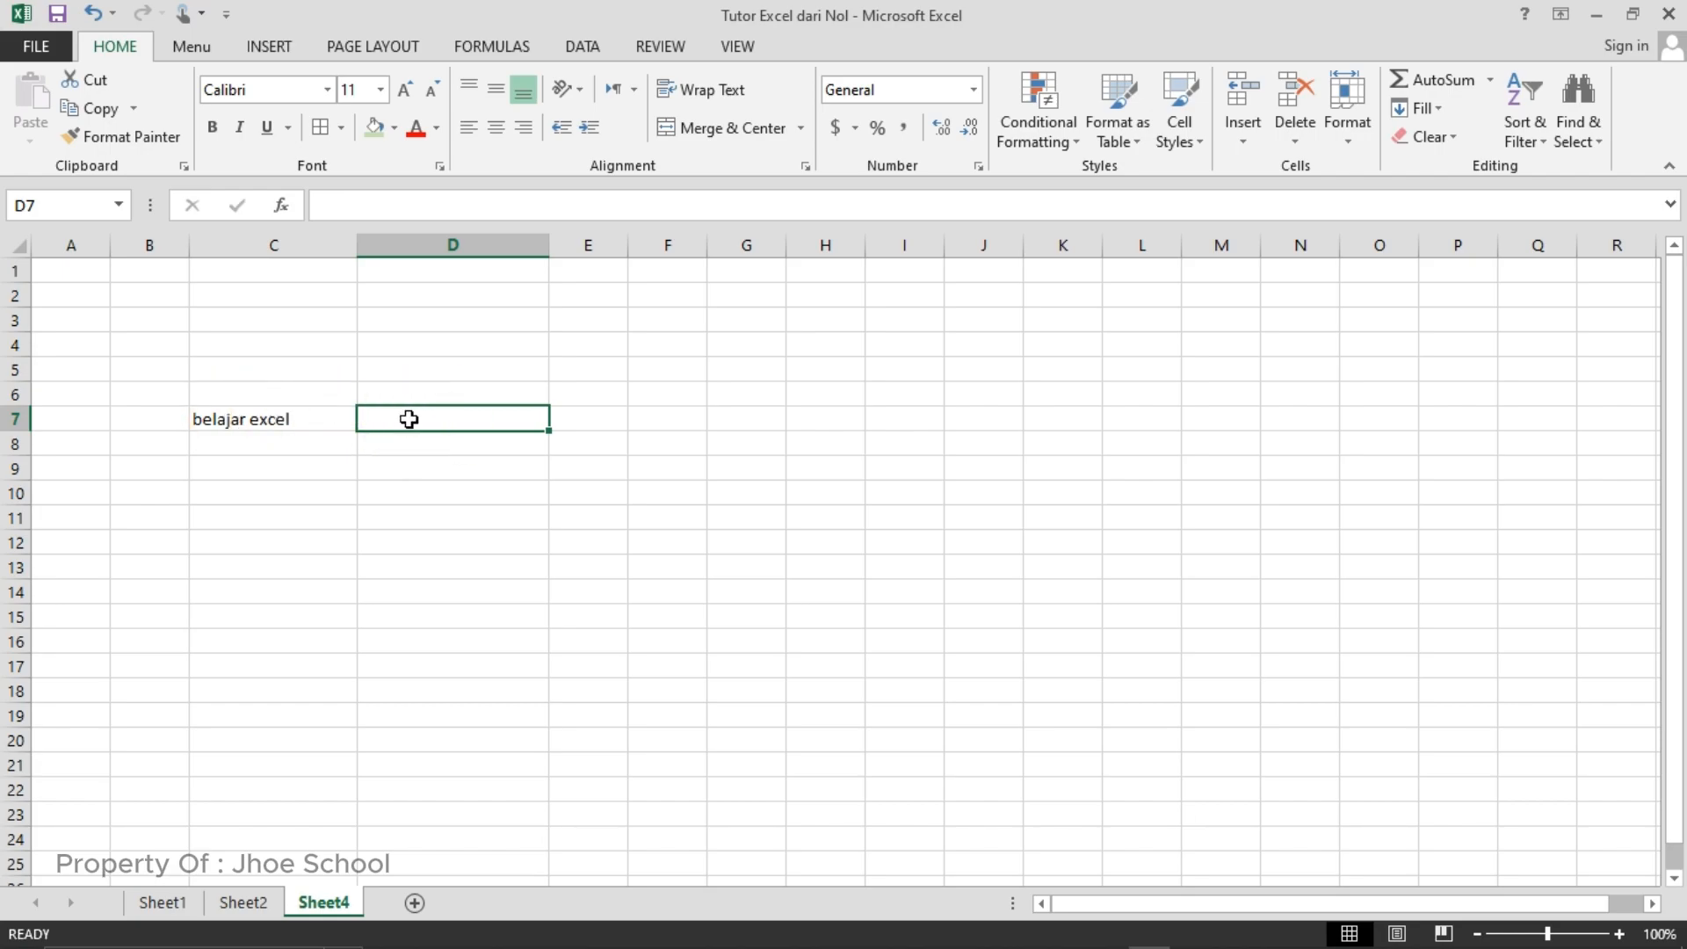
pyautogui.write('=')
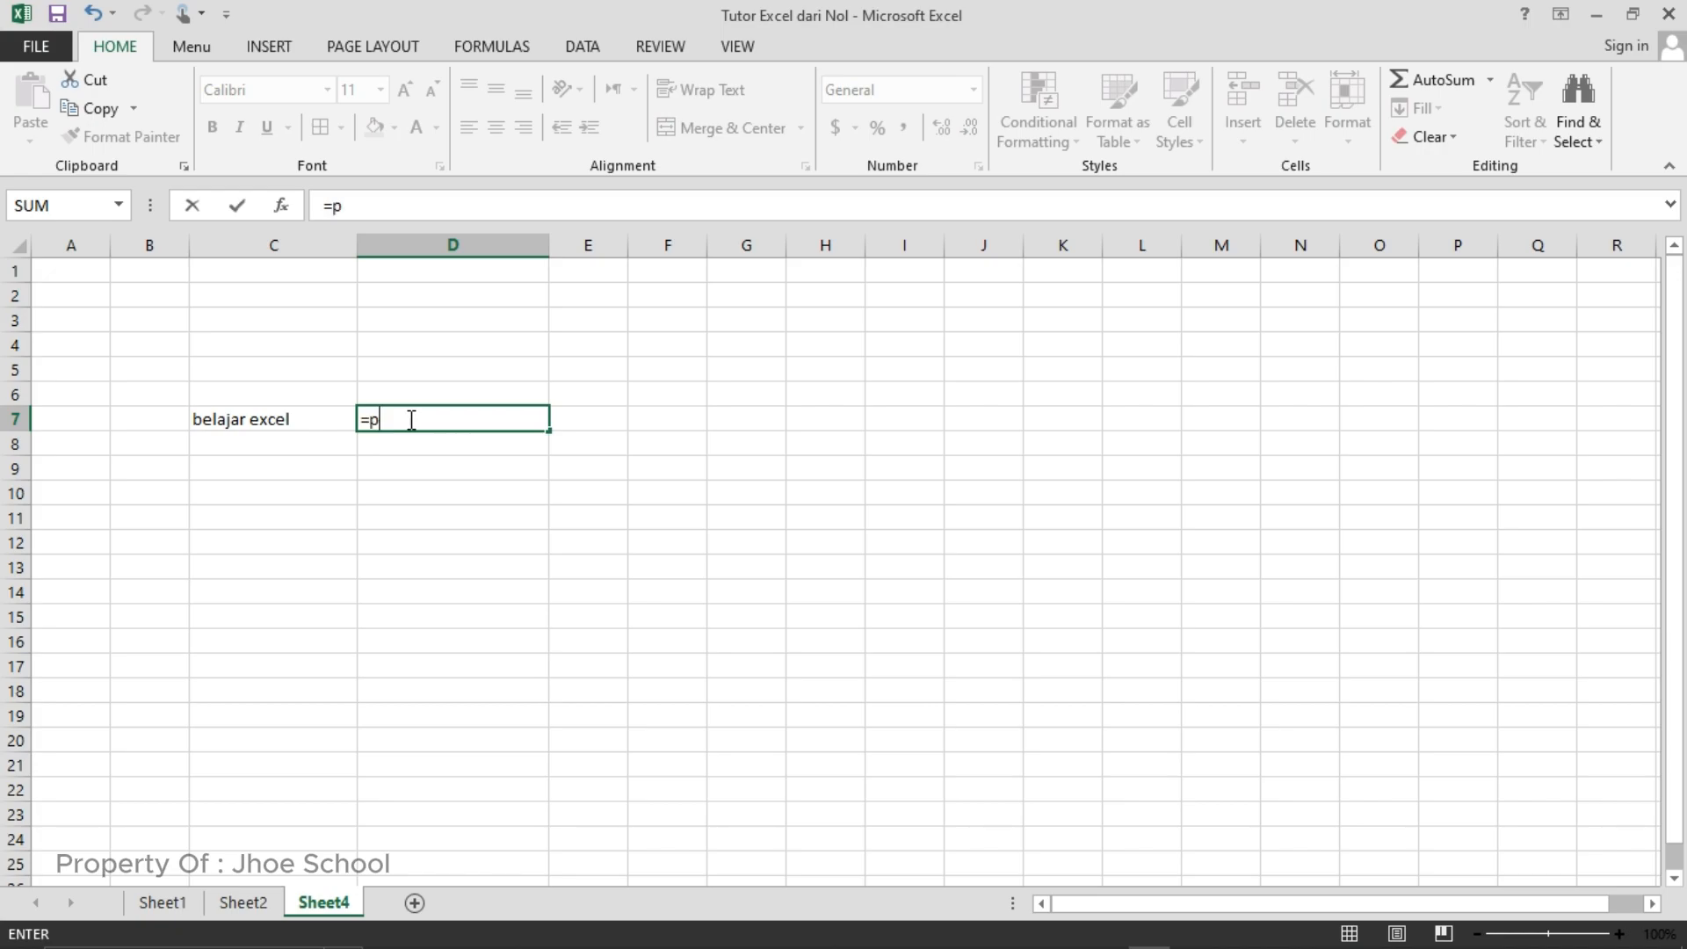
pyautogui.write('proper')
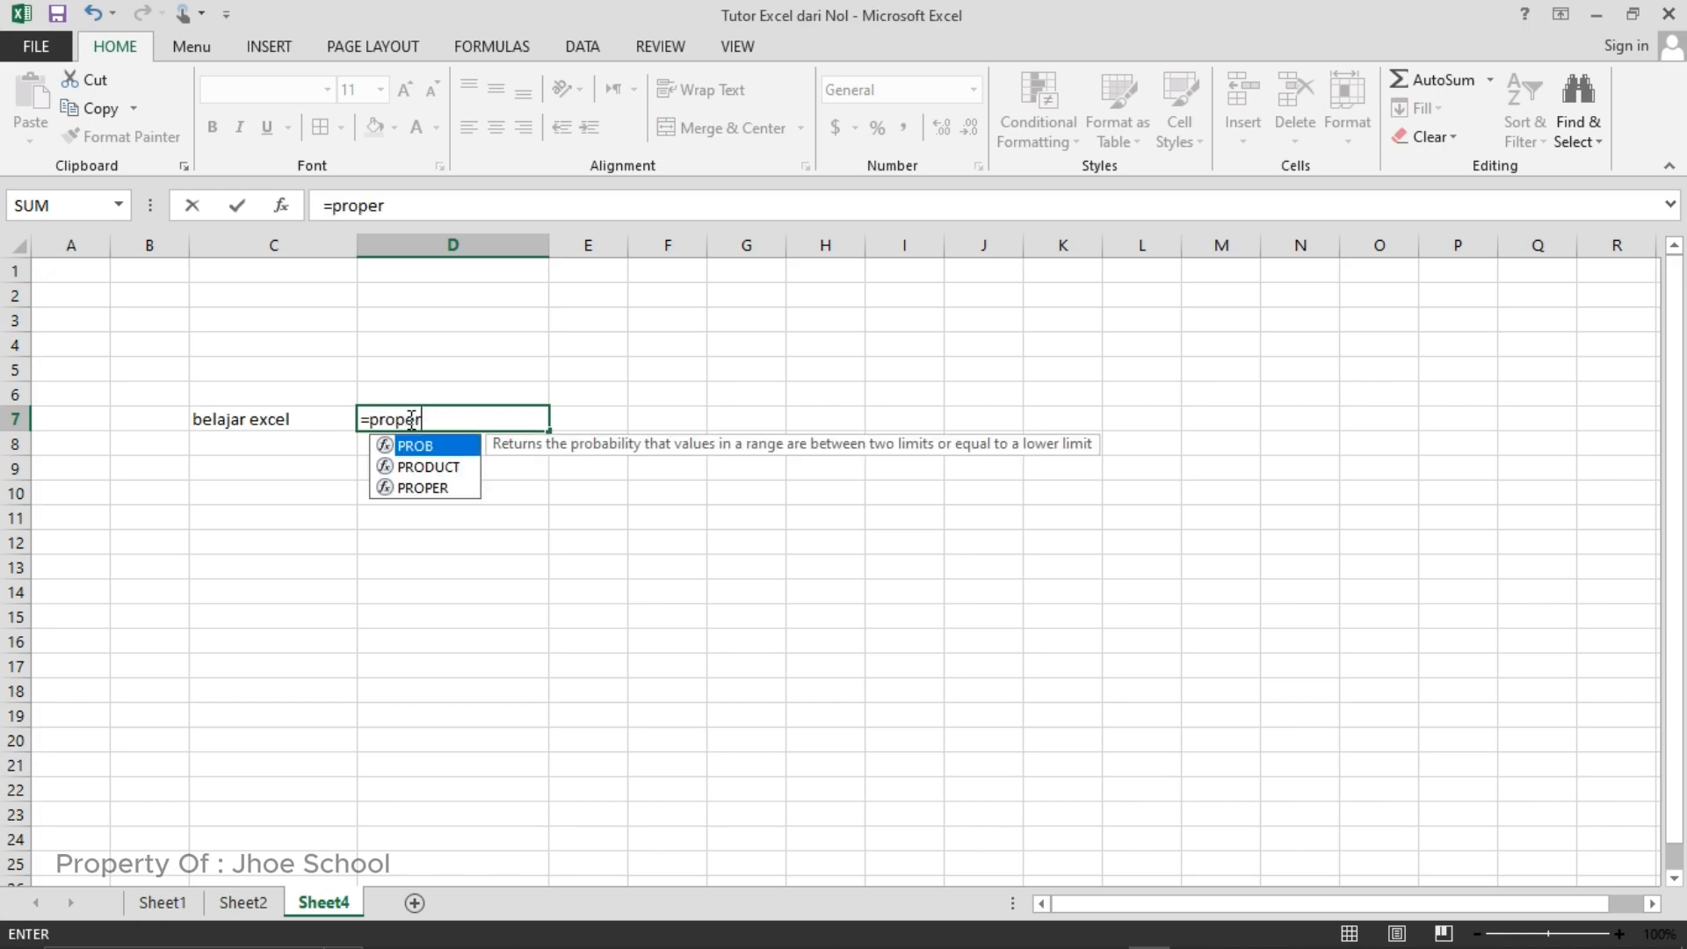
pyautogui.write('(')
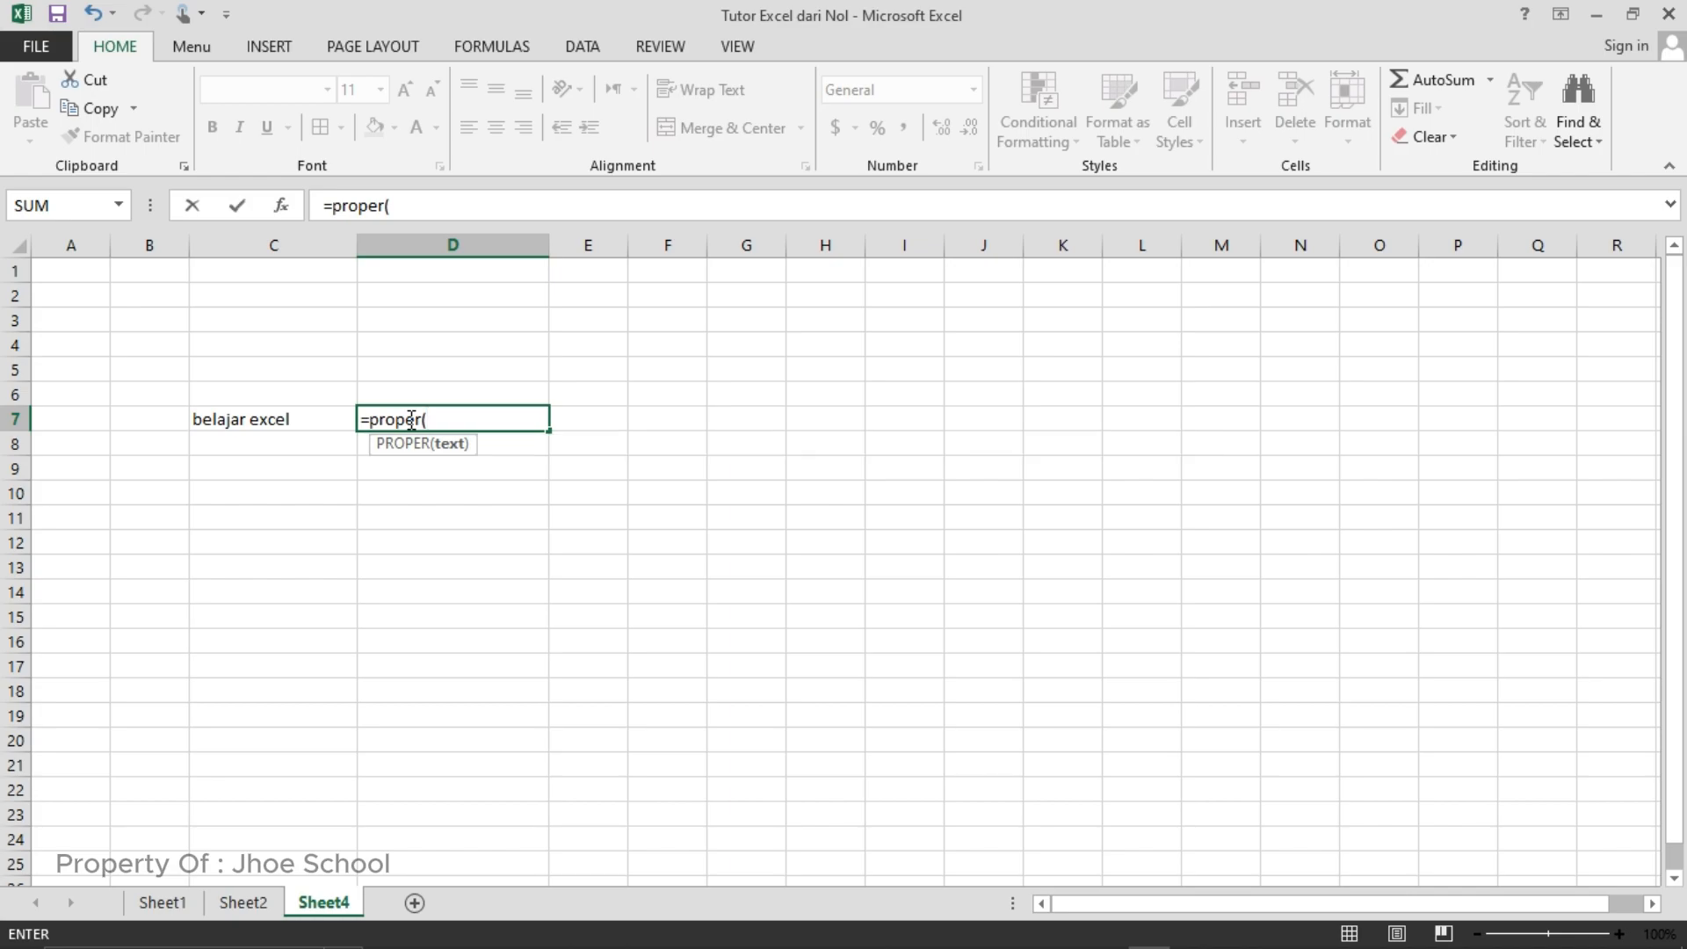
pyautogui.click(270, 419)
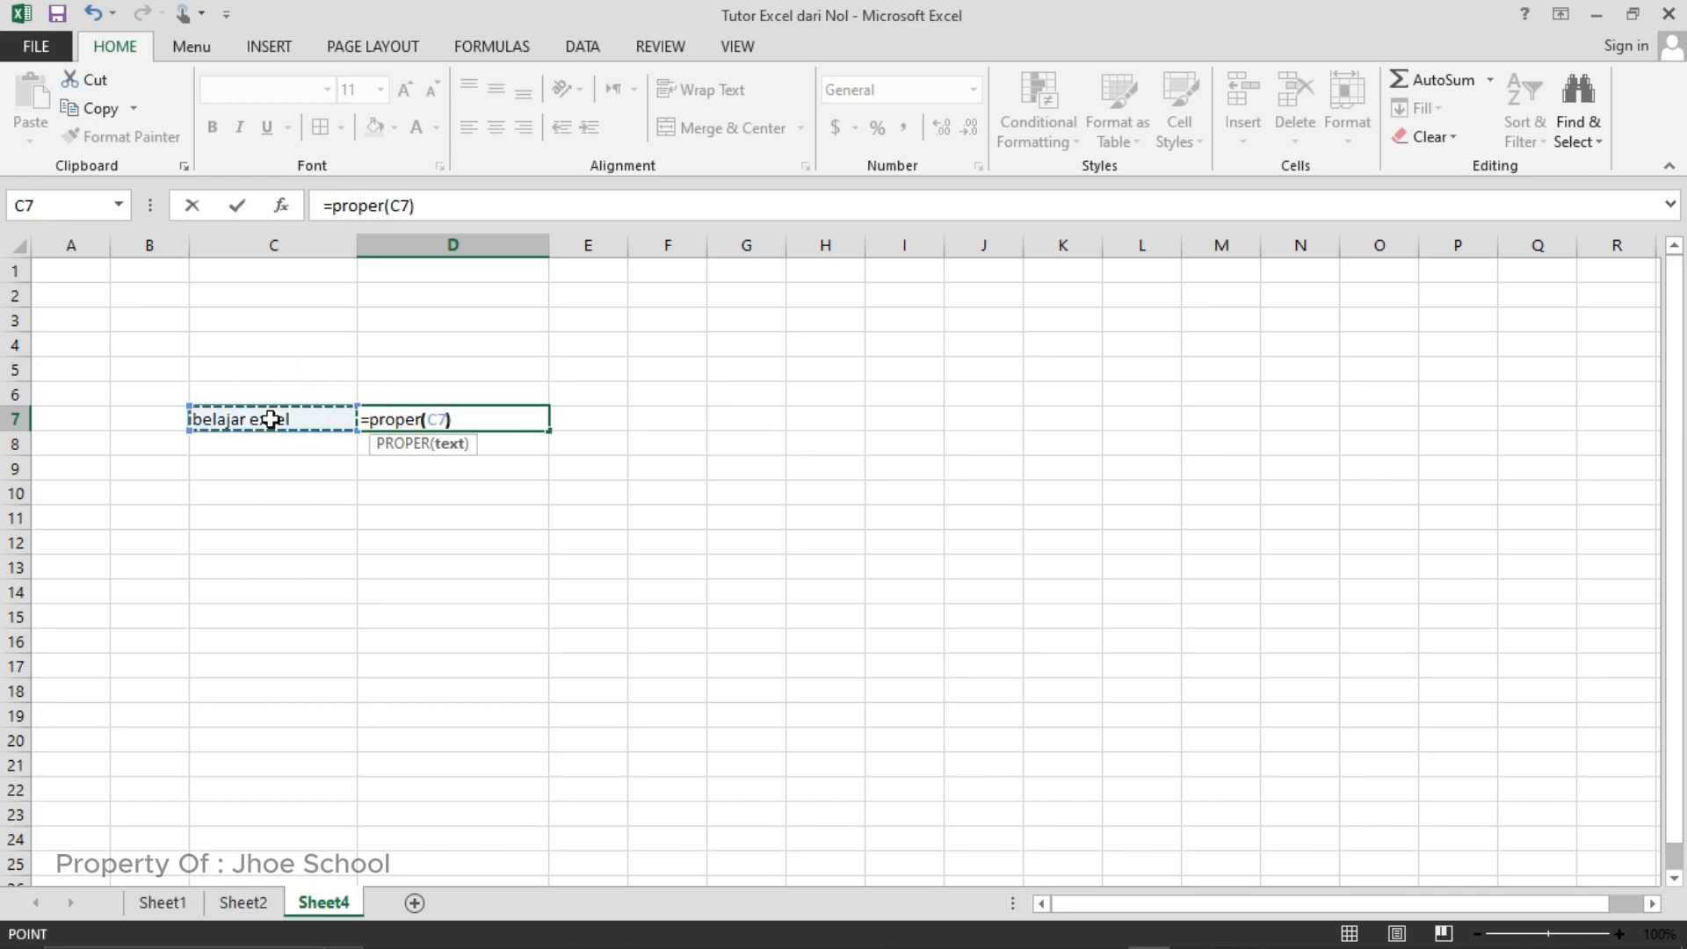
pyautogui.press('Return')
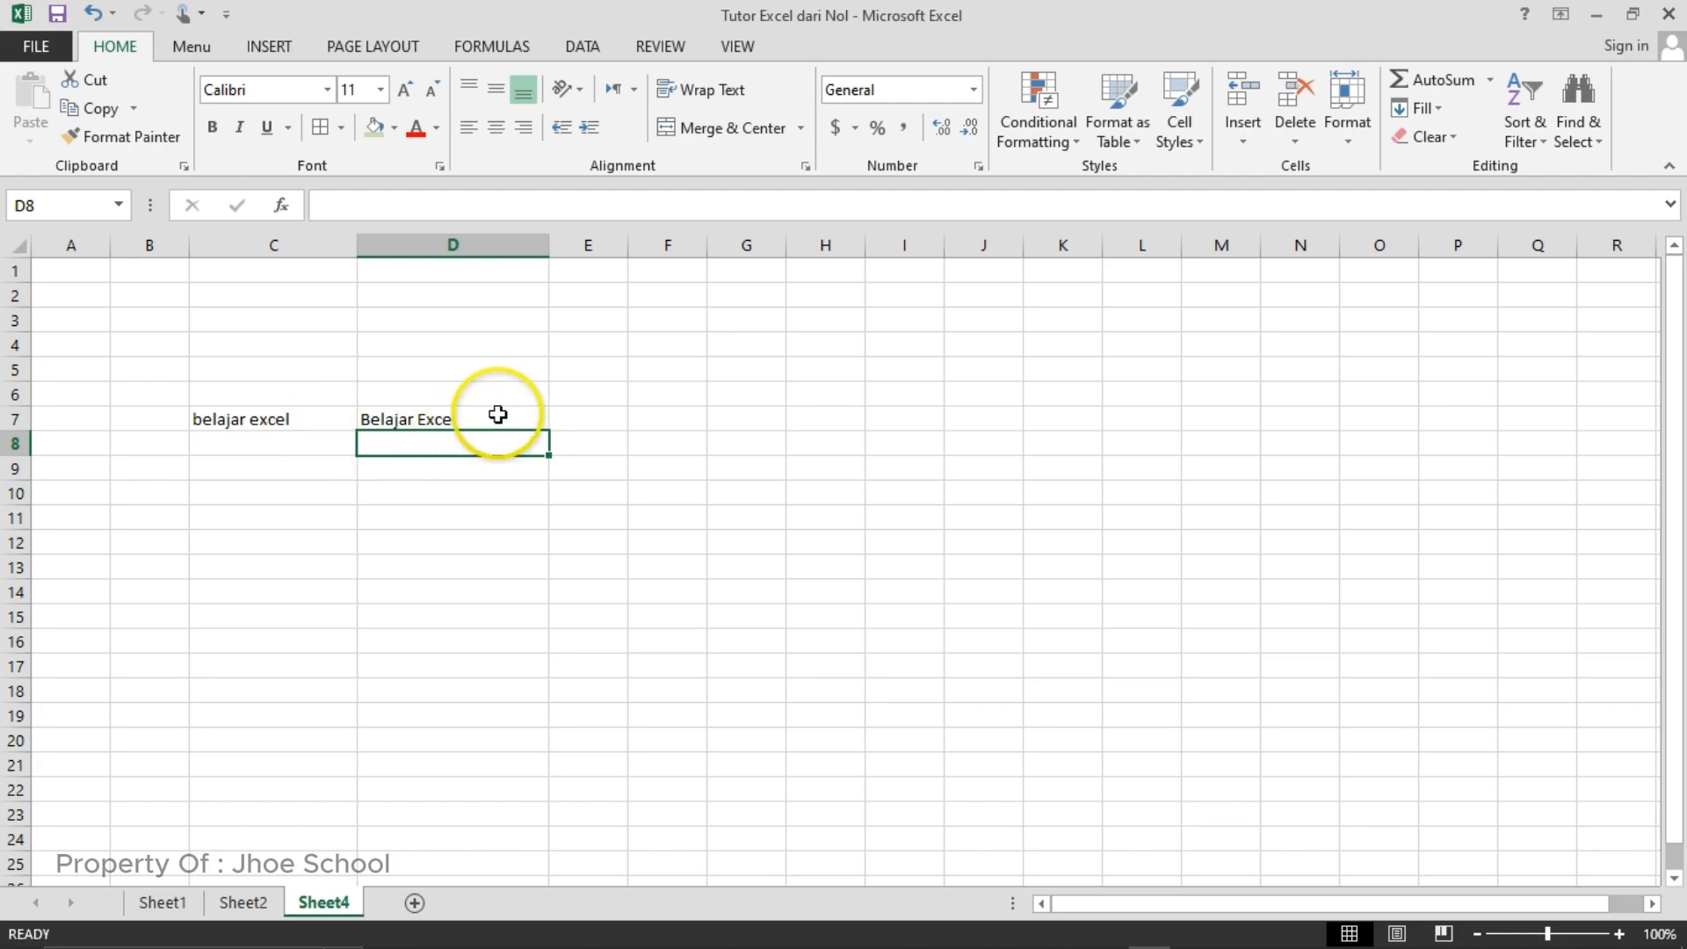
pyautogui.click(527, 419)
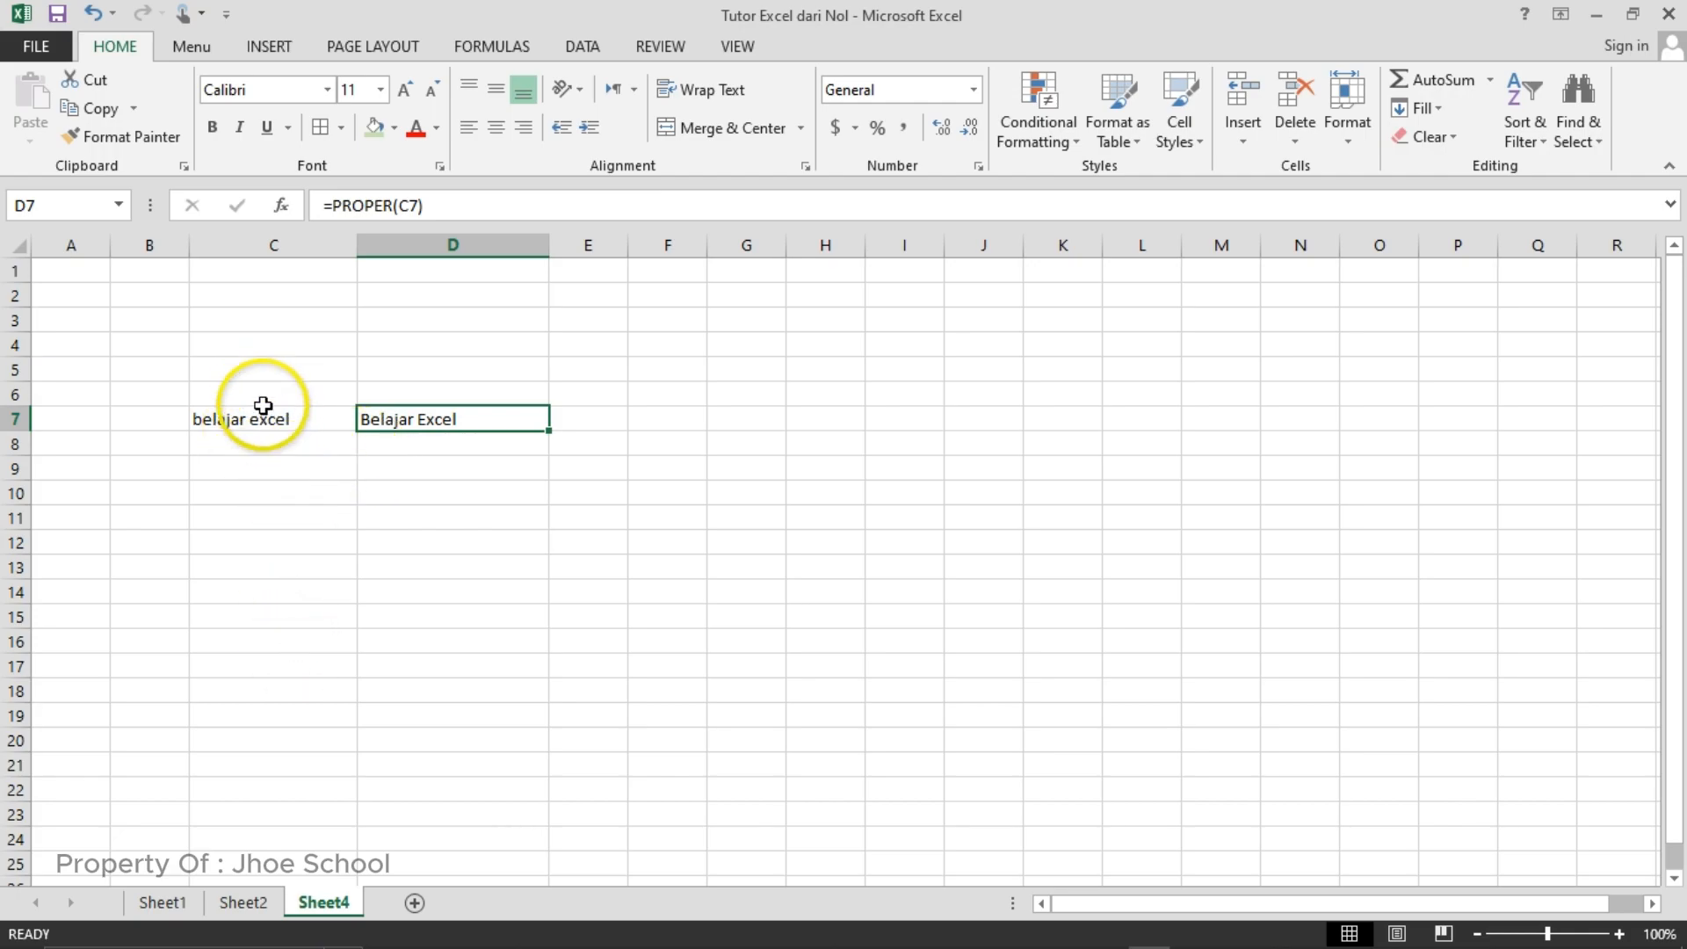
pyautogui.click(398, 444)
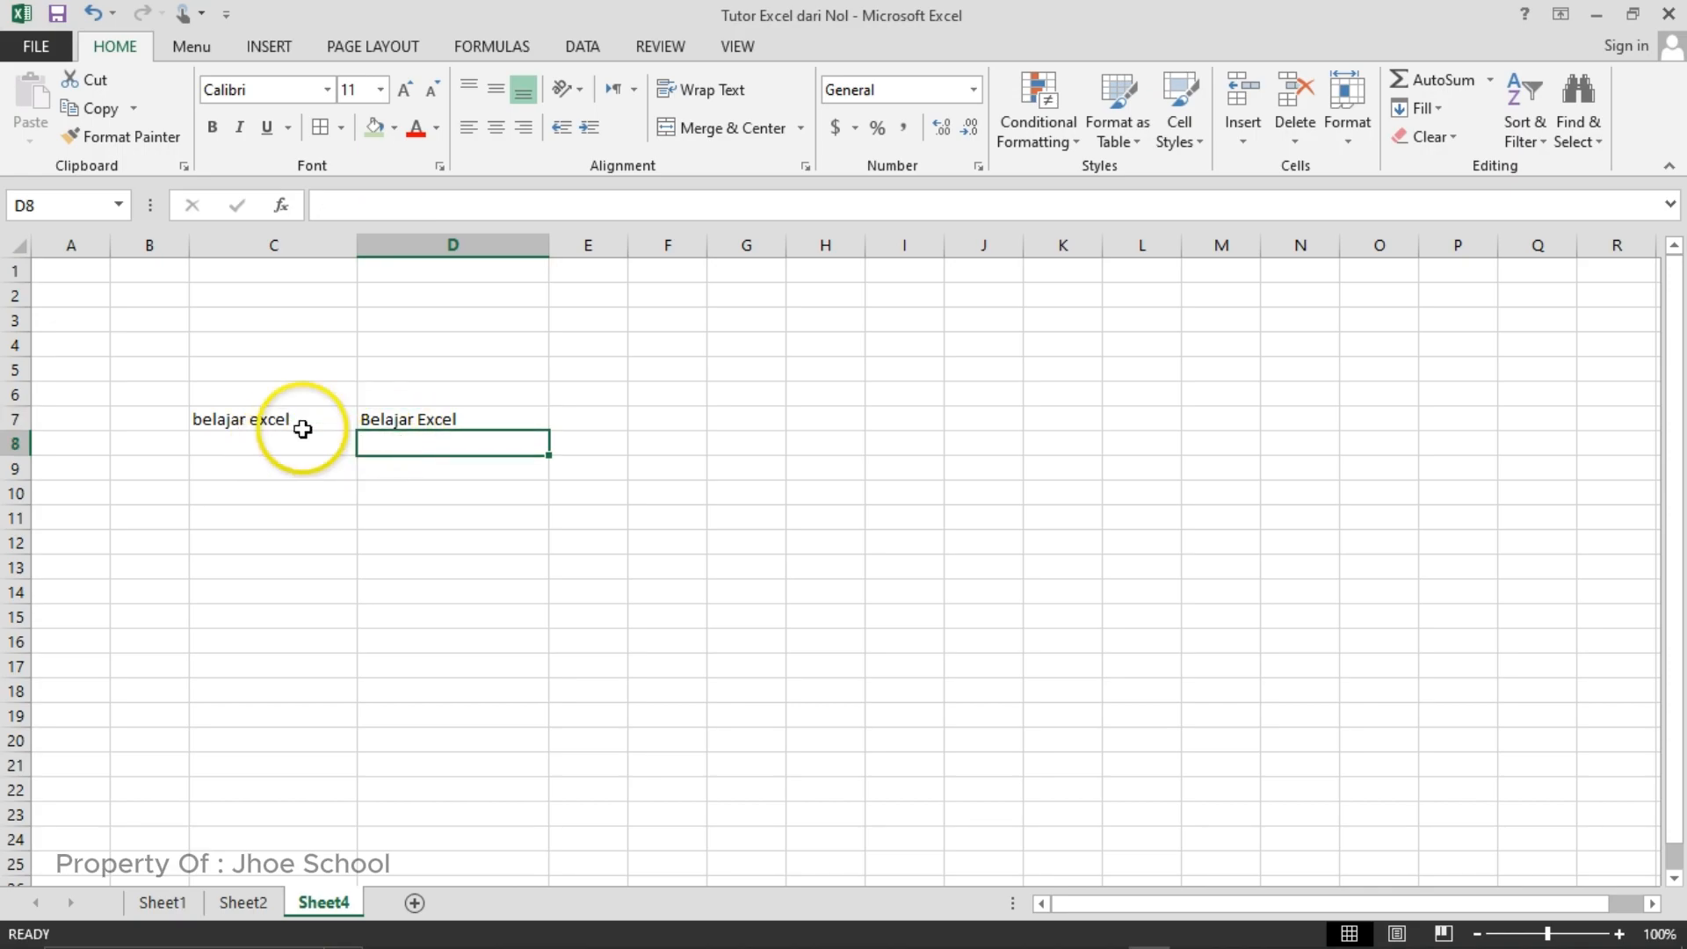
pyautogui.click(232, 420)
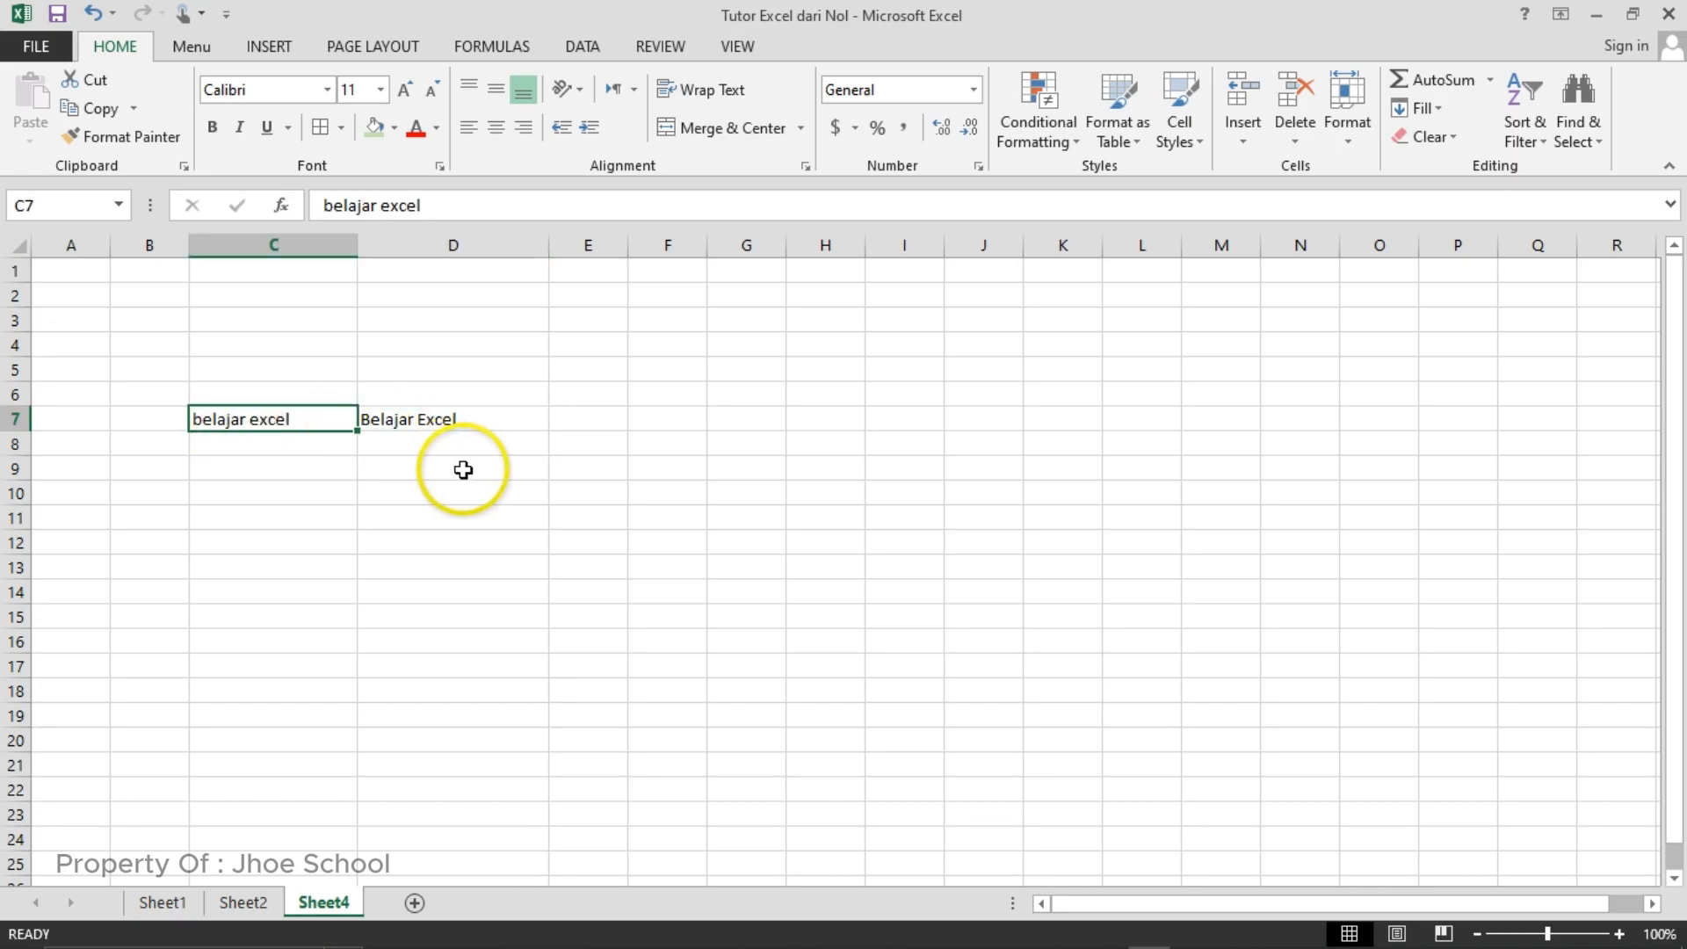
# - Enter the formula =UPPER(C7) in cell D8 to convert the text "belajar excel" to all capital letters
pyautogui.click(441, 446)
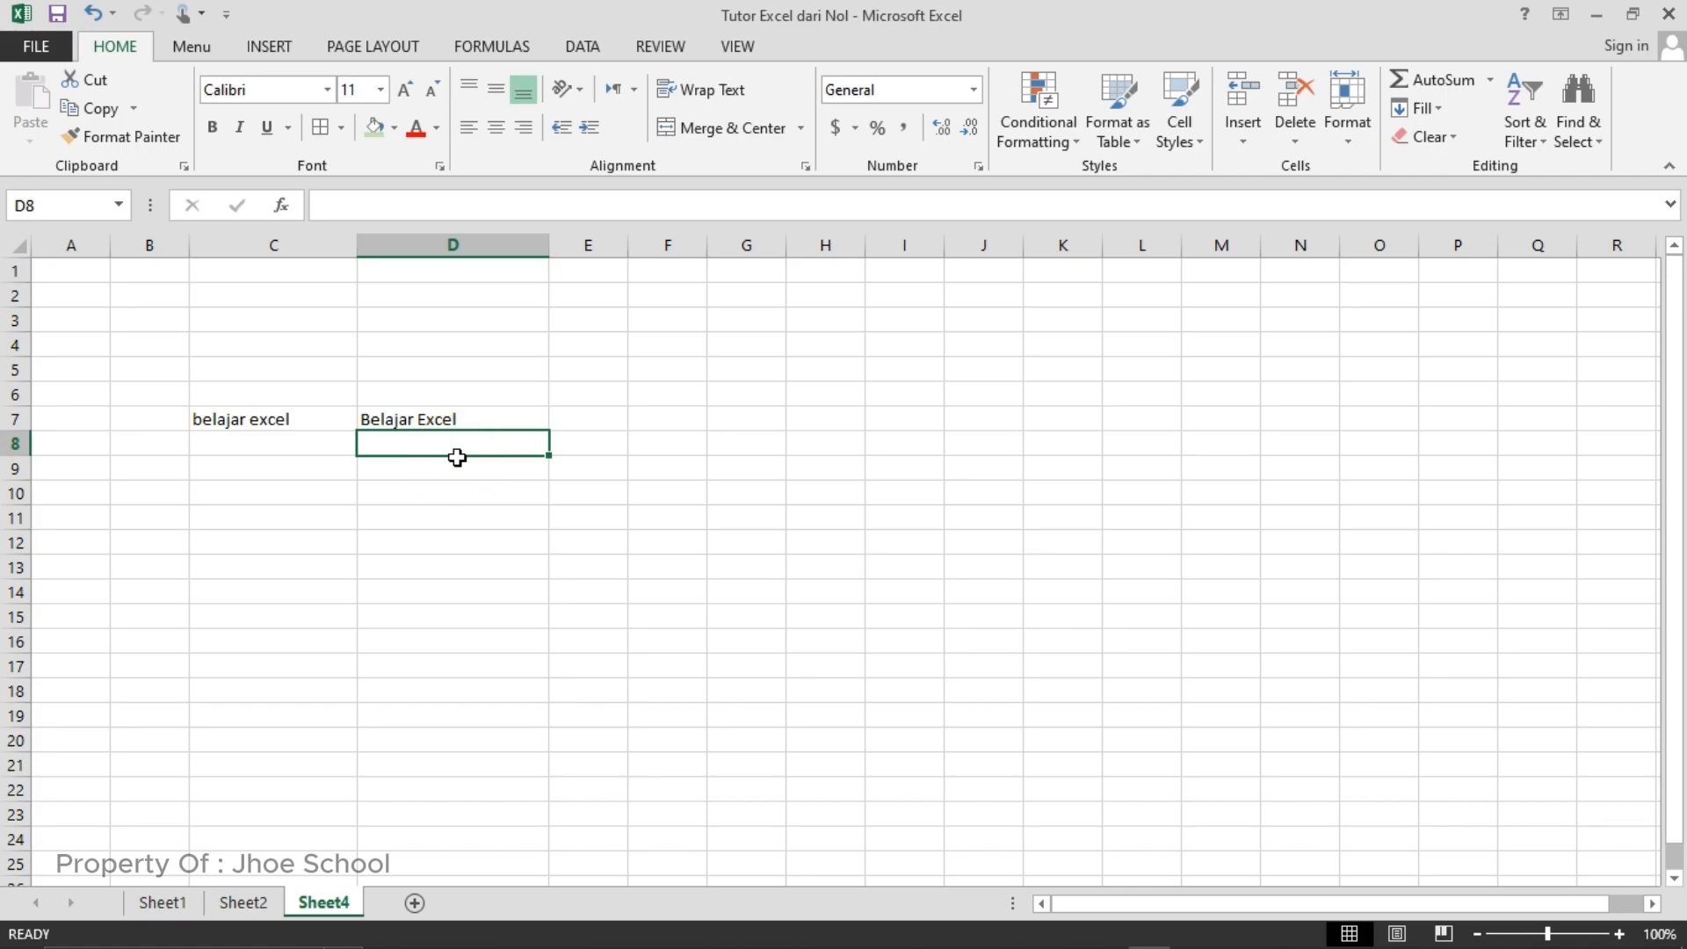
pyautogui.write('=up')
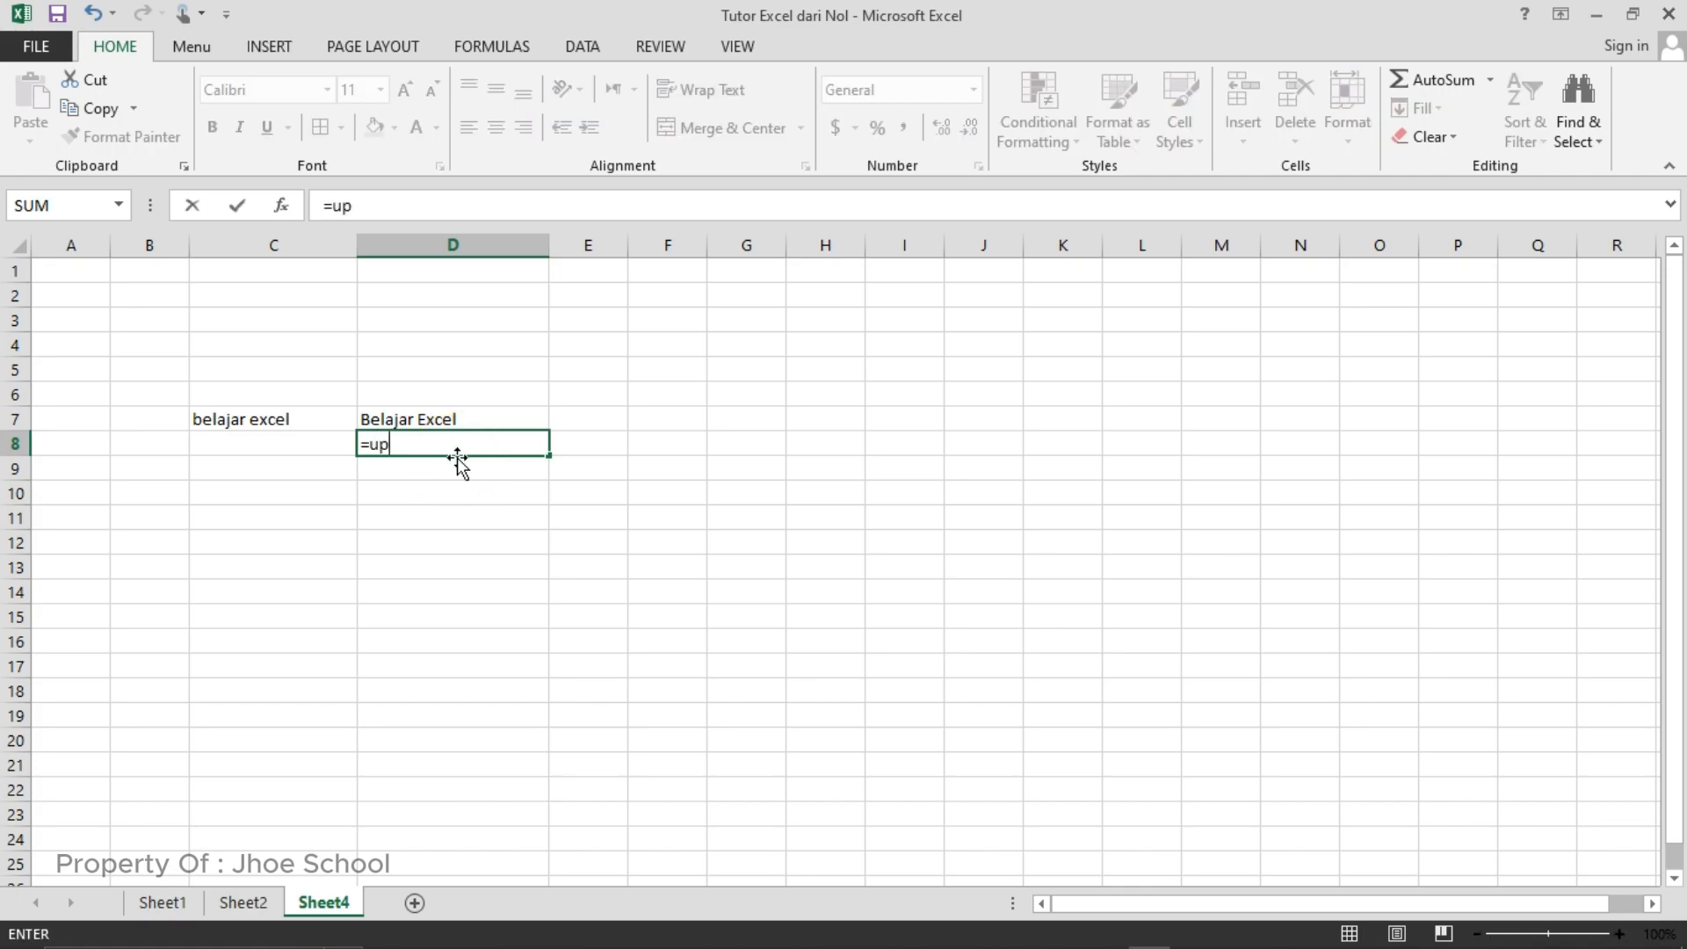
pyautogui.write('per(')
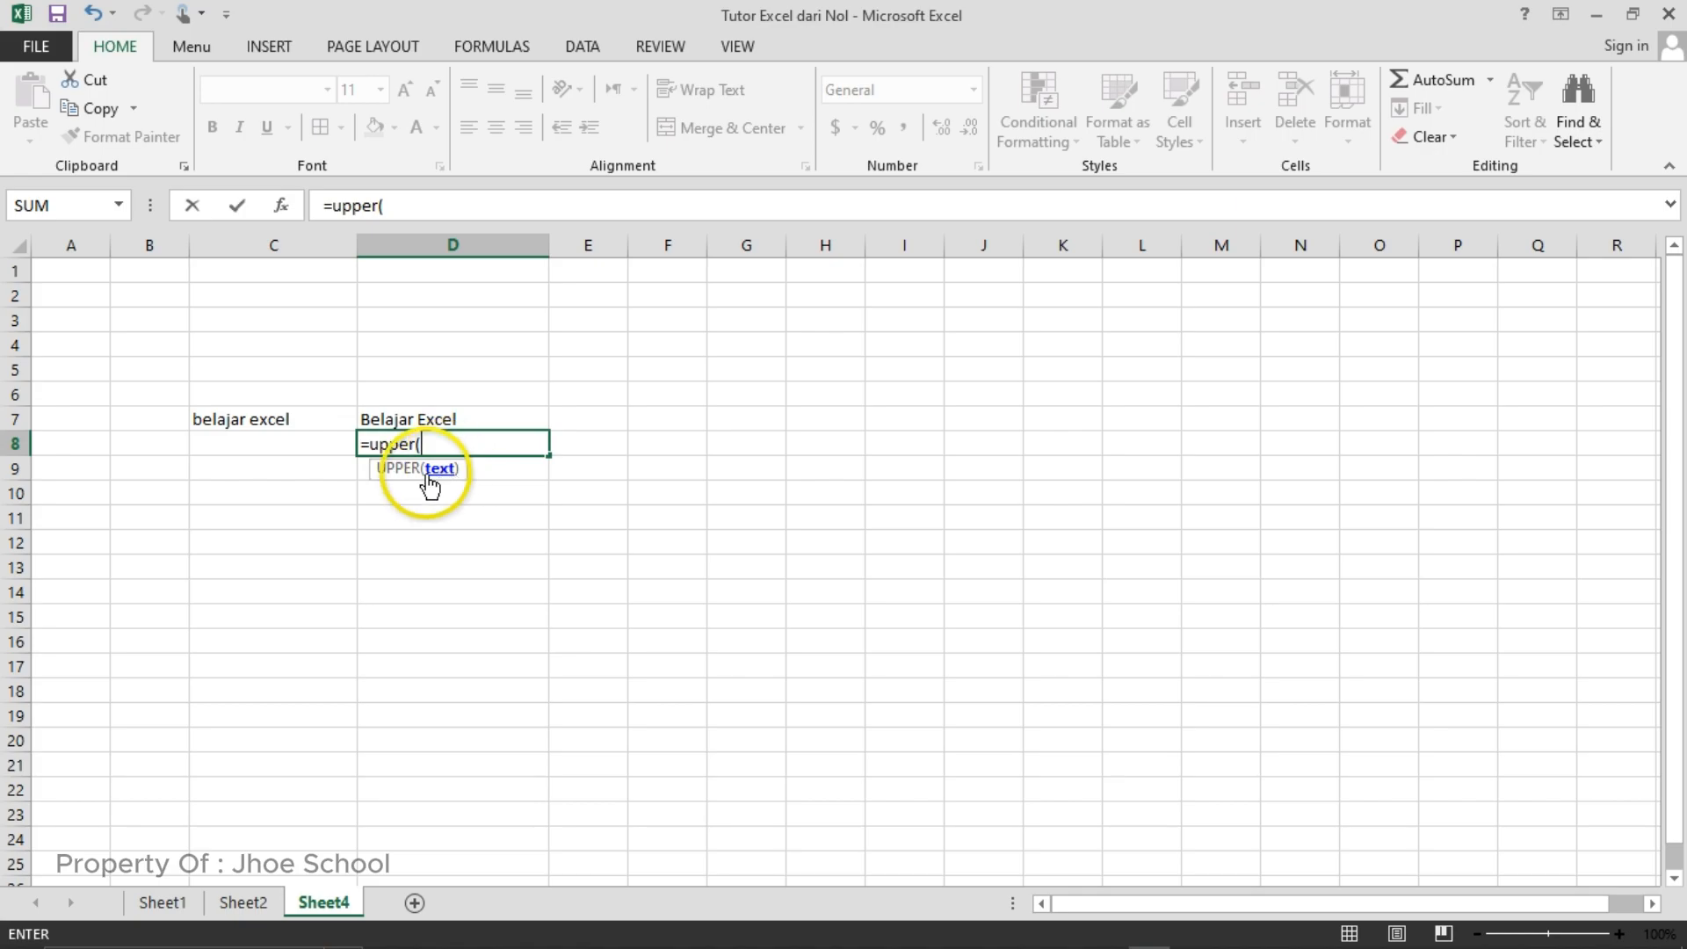
pyautogui.click(258, 422)
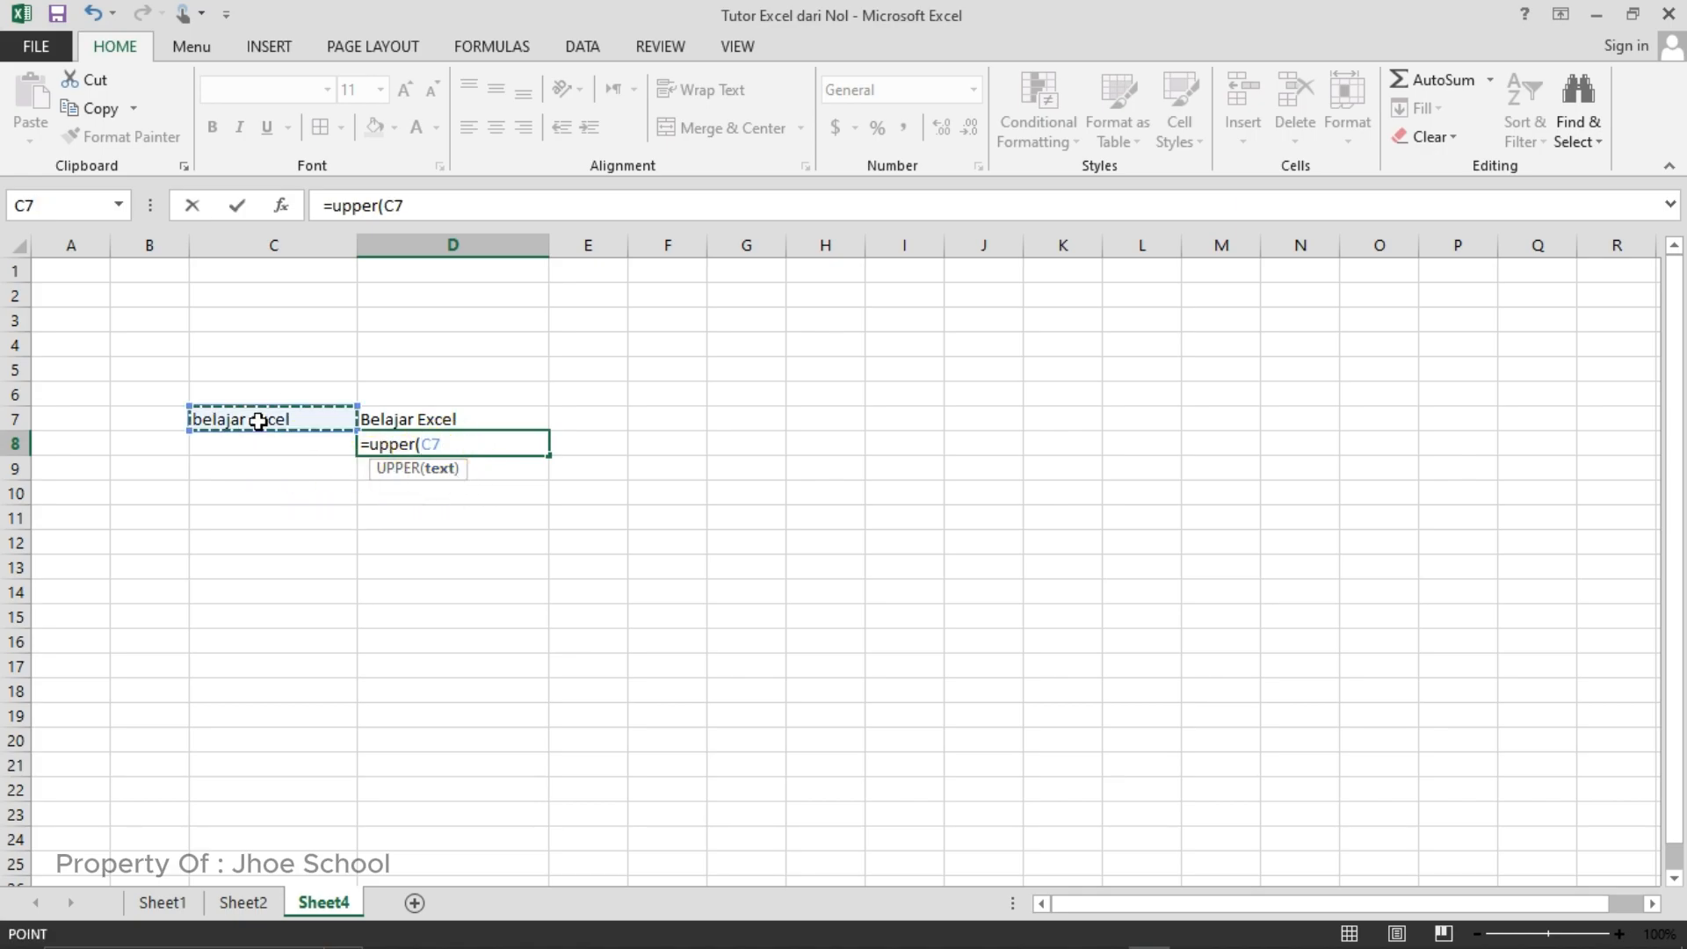
pyautogui.write(')')
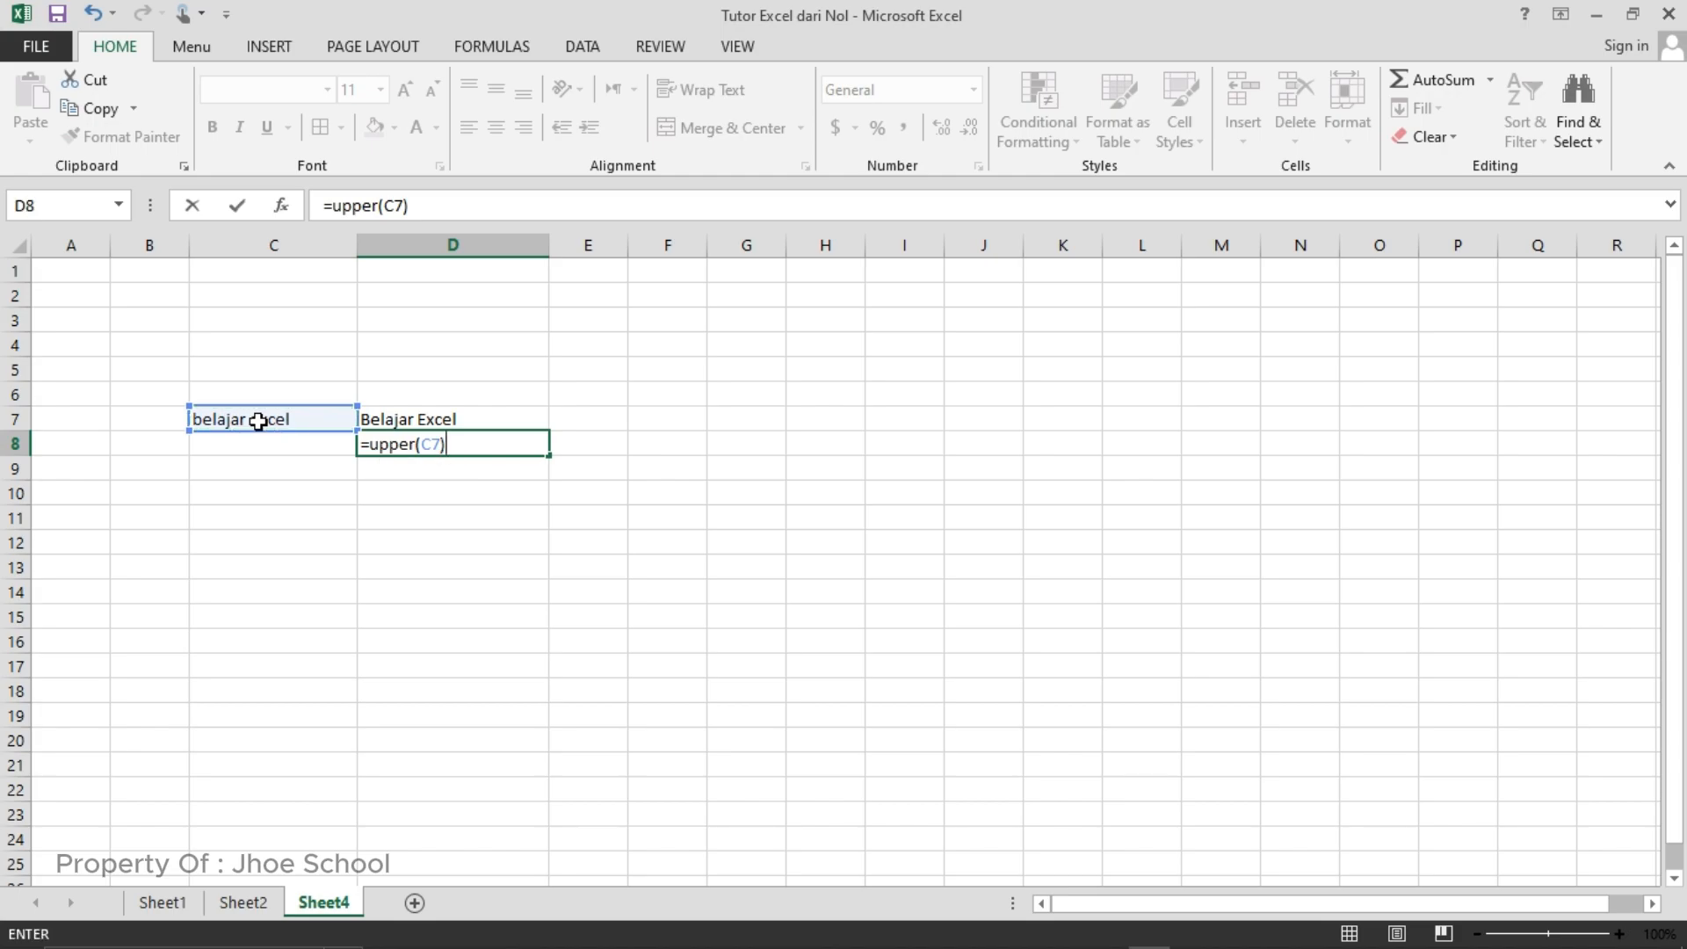
pyautogui.press('Return')
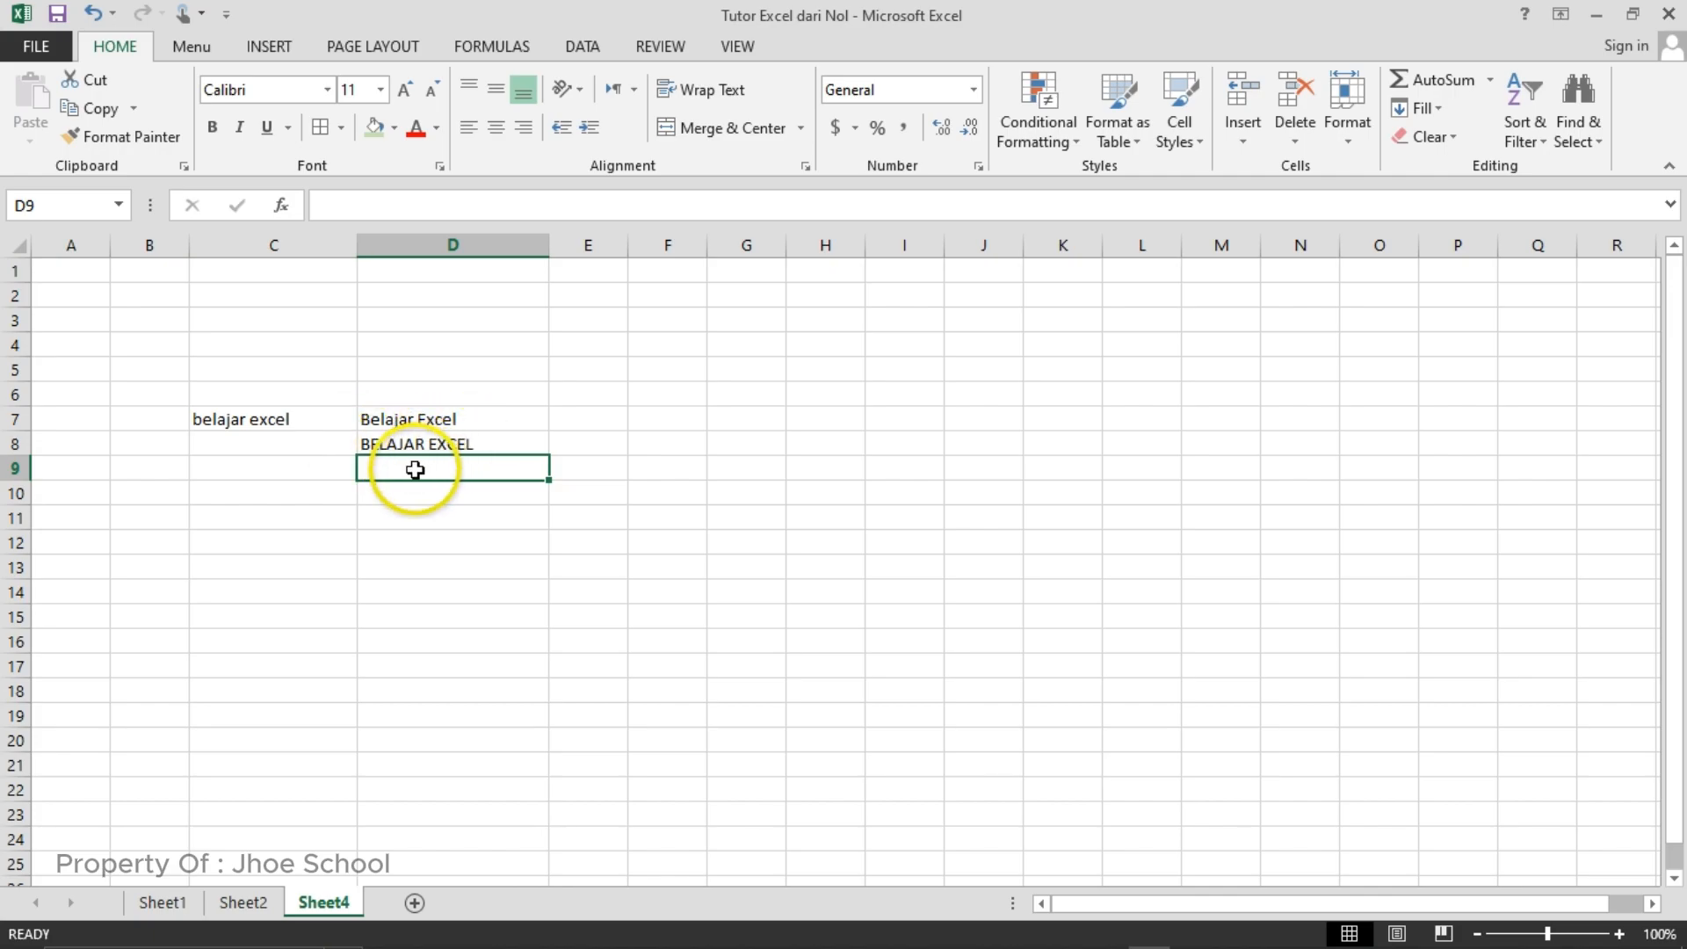
# - Enter the formula =LOWER(D8) in cell D9 to convert the uppercase text to lowercase letters
pyautogui.write('=')
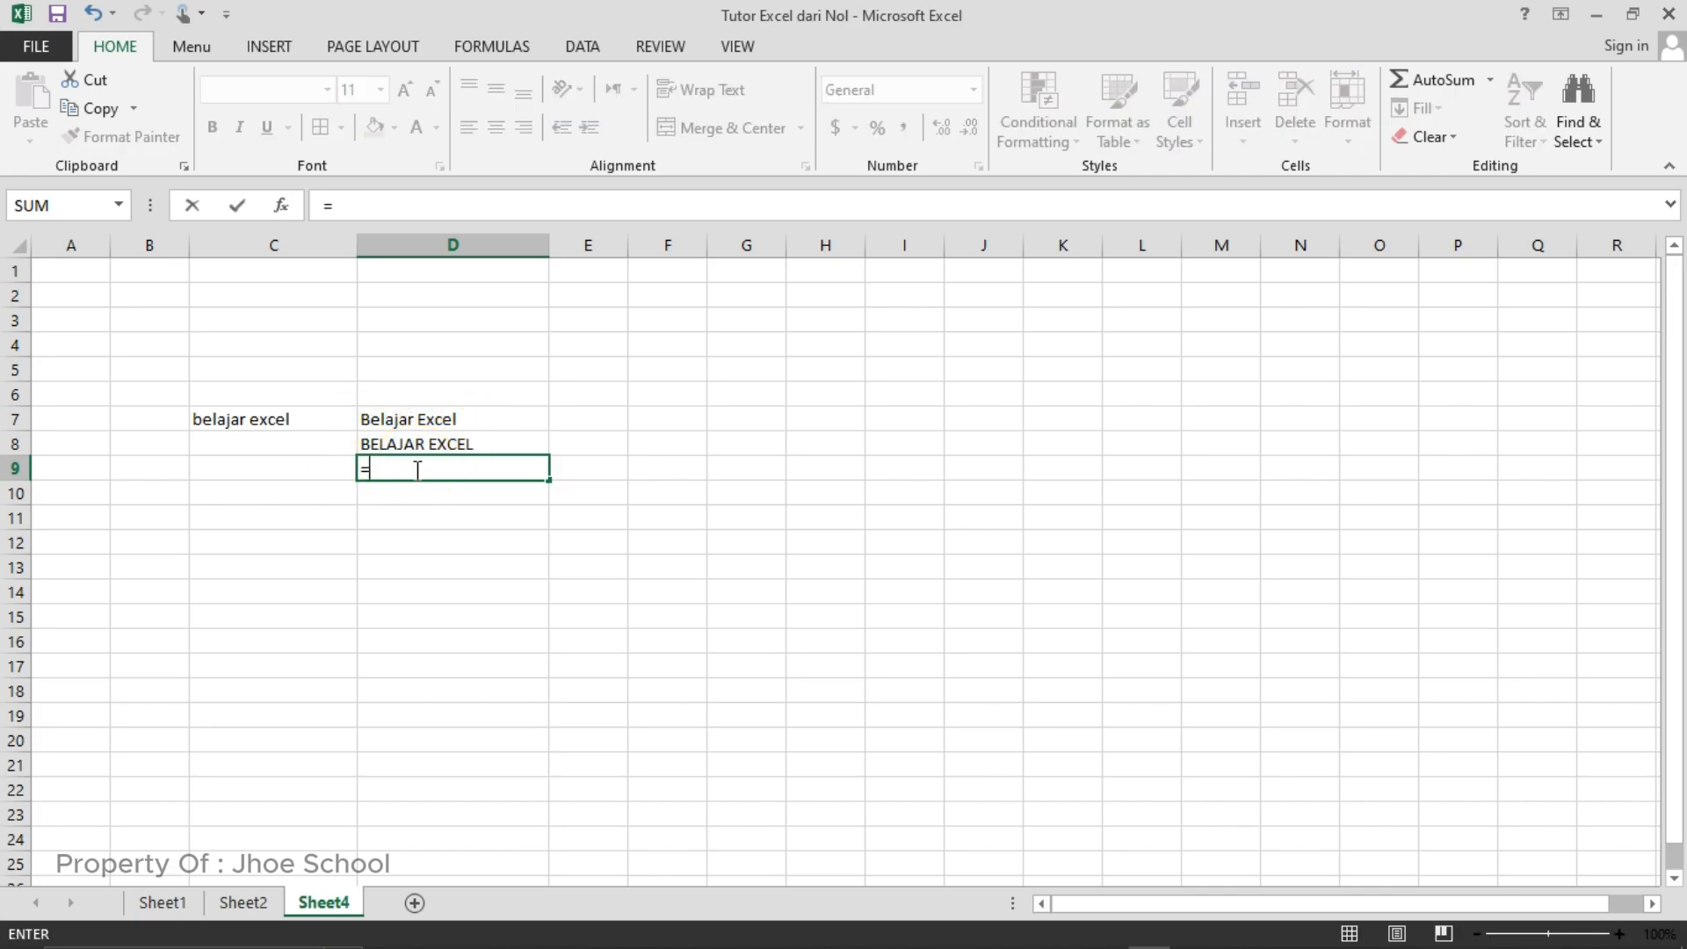
pyautogui.write('low')
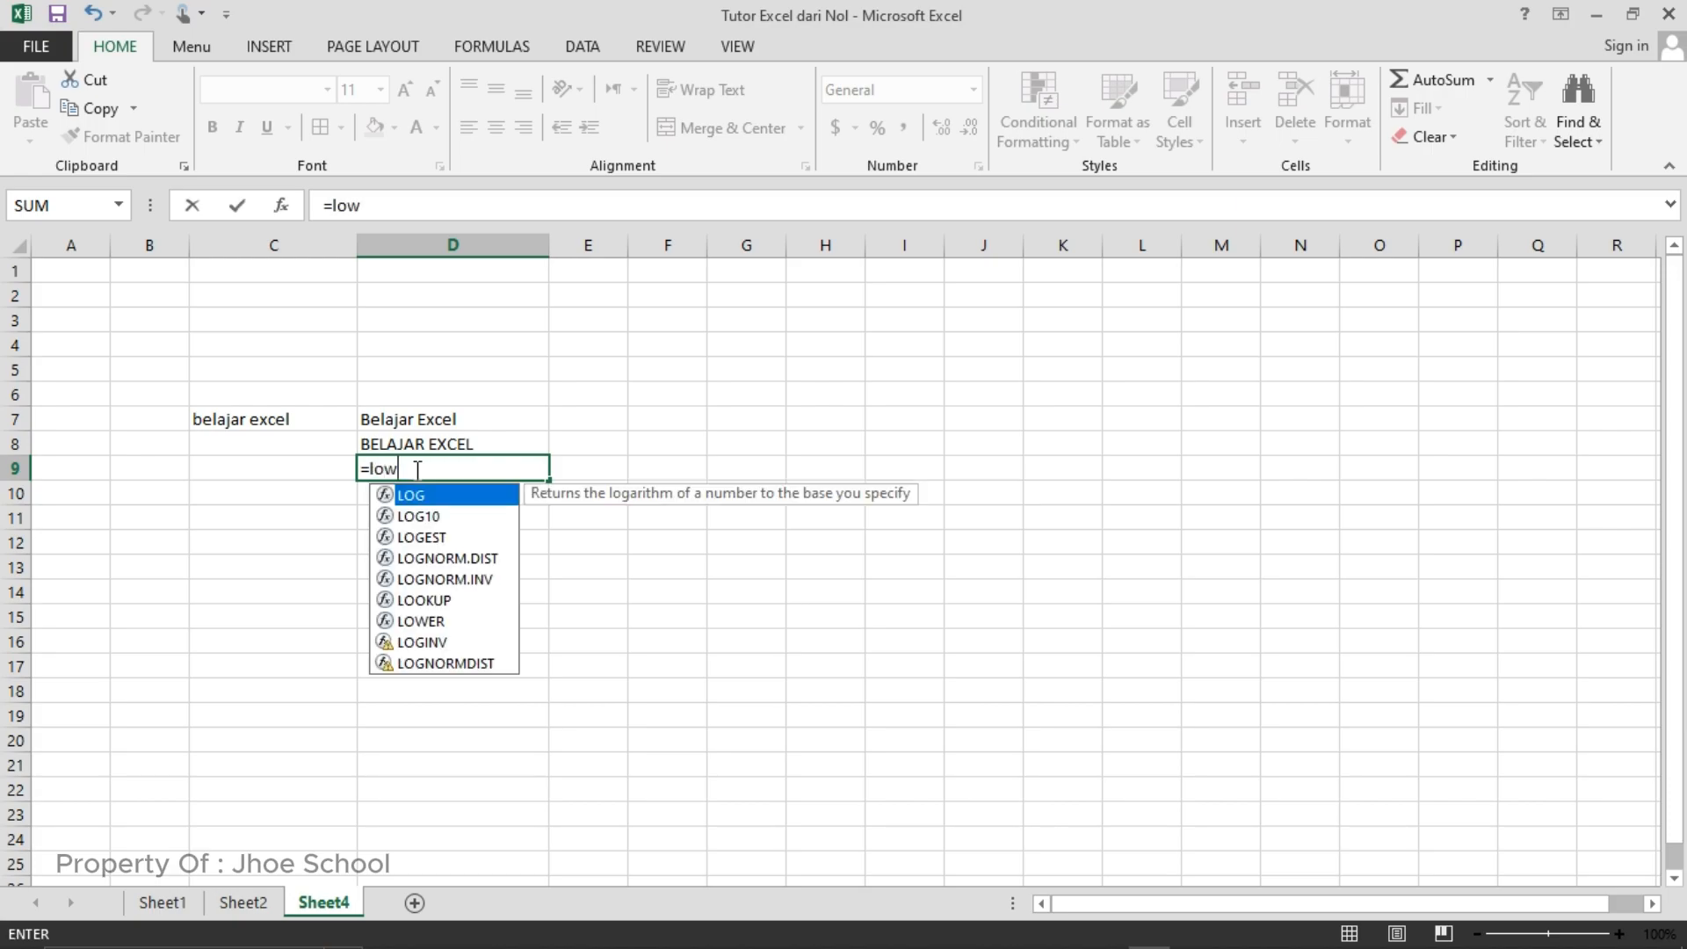
pyautogui.write('er')
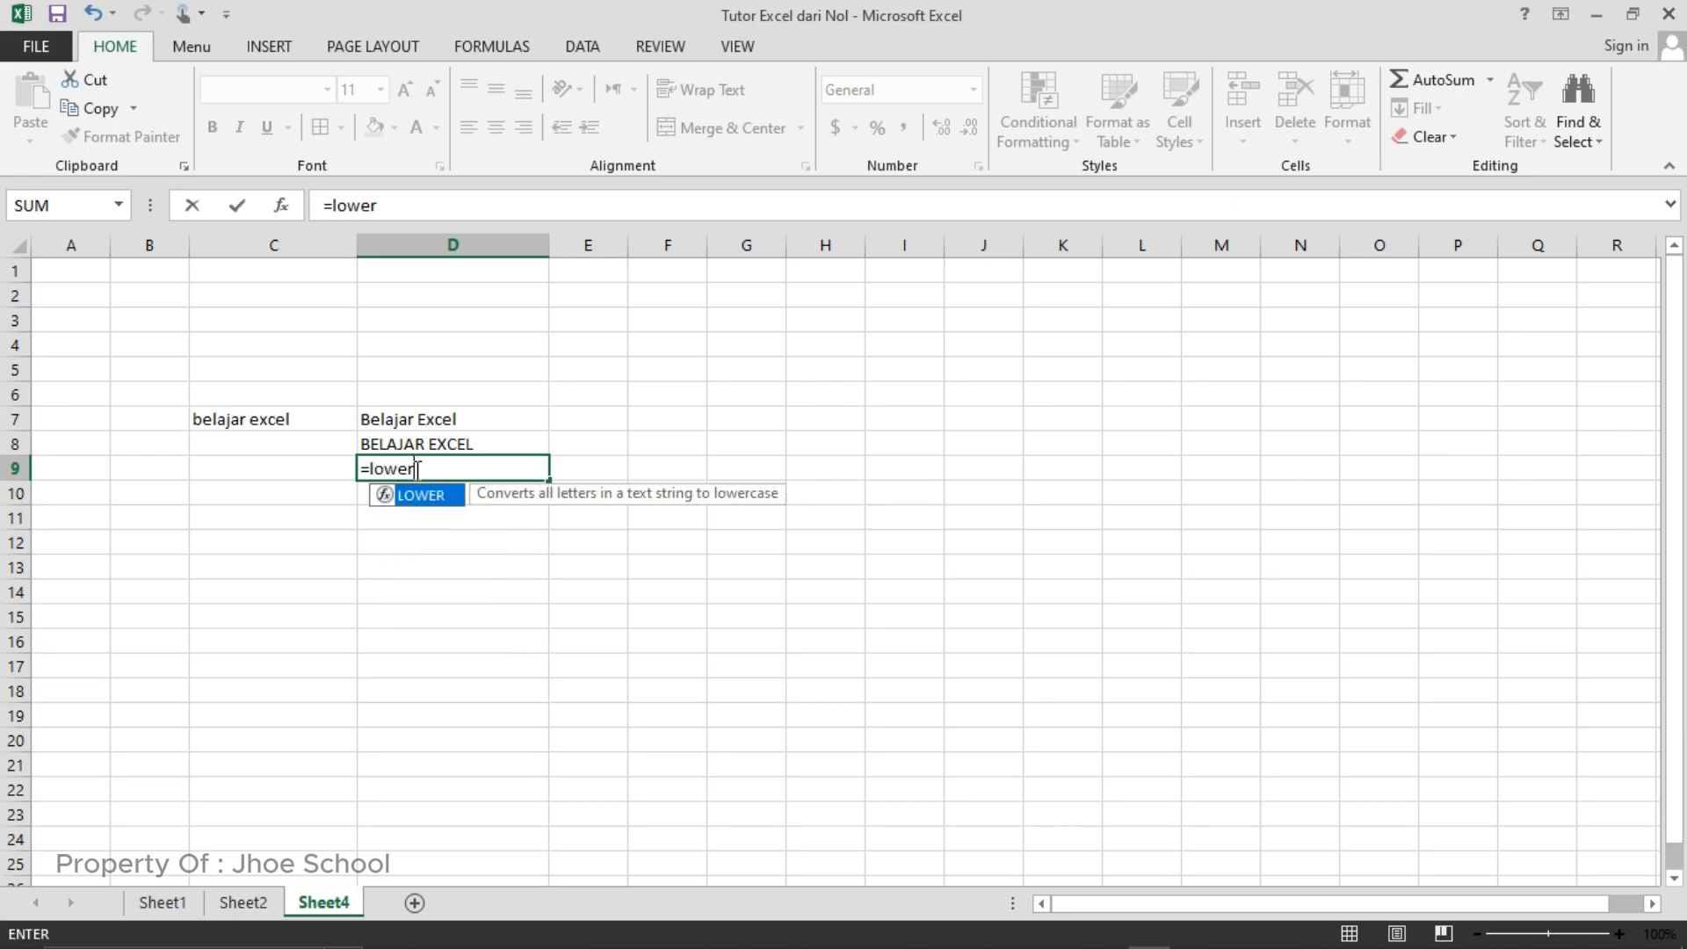
pyautogui.write('(')
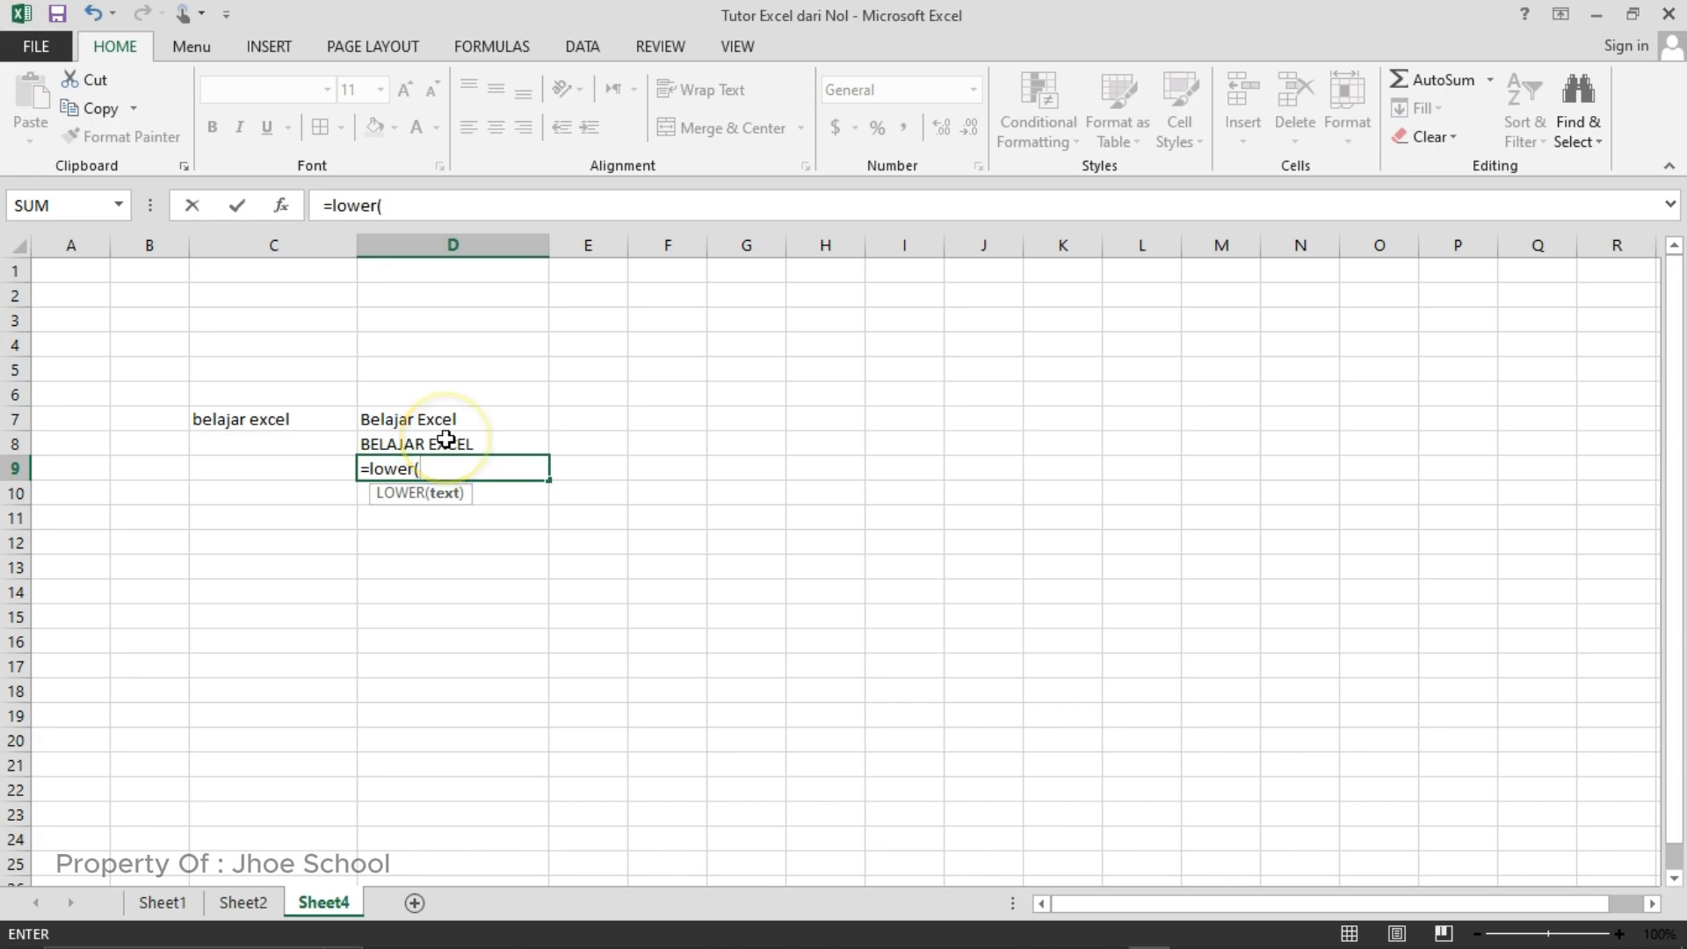
pyautogui.click(447, 439)
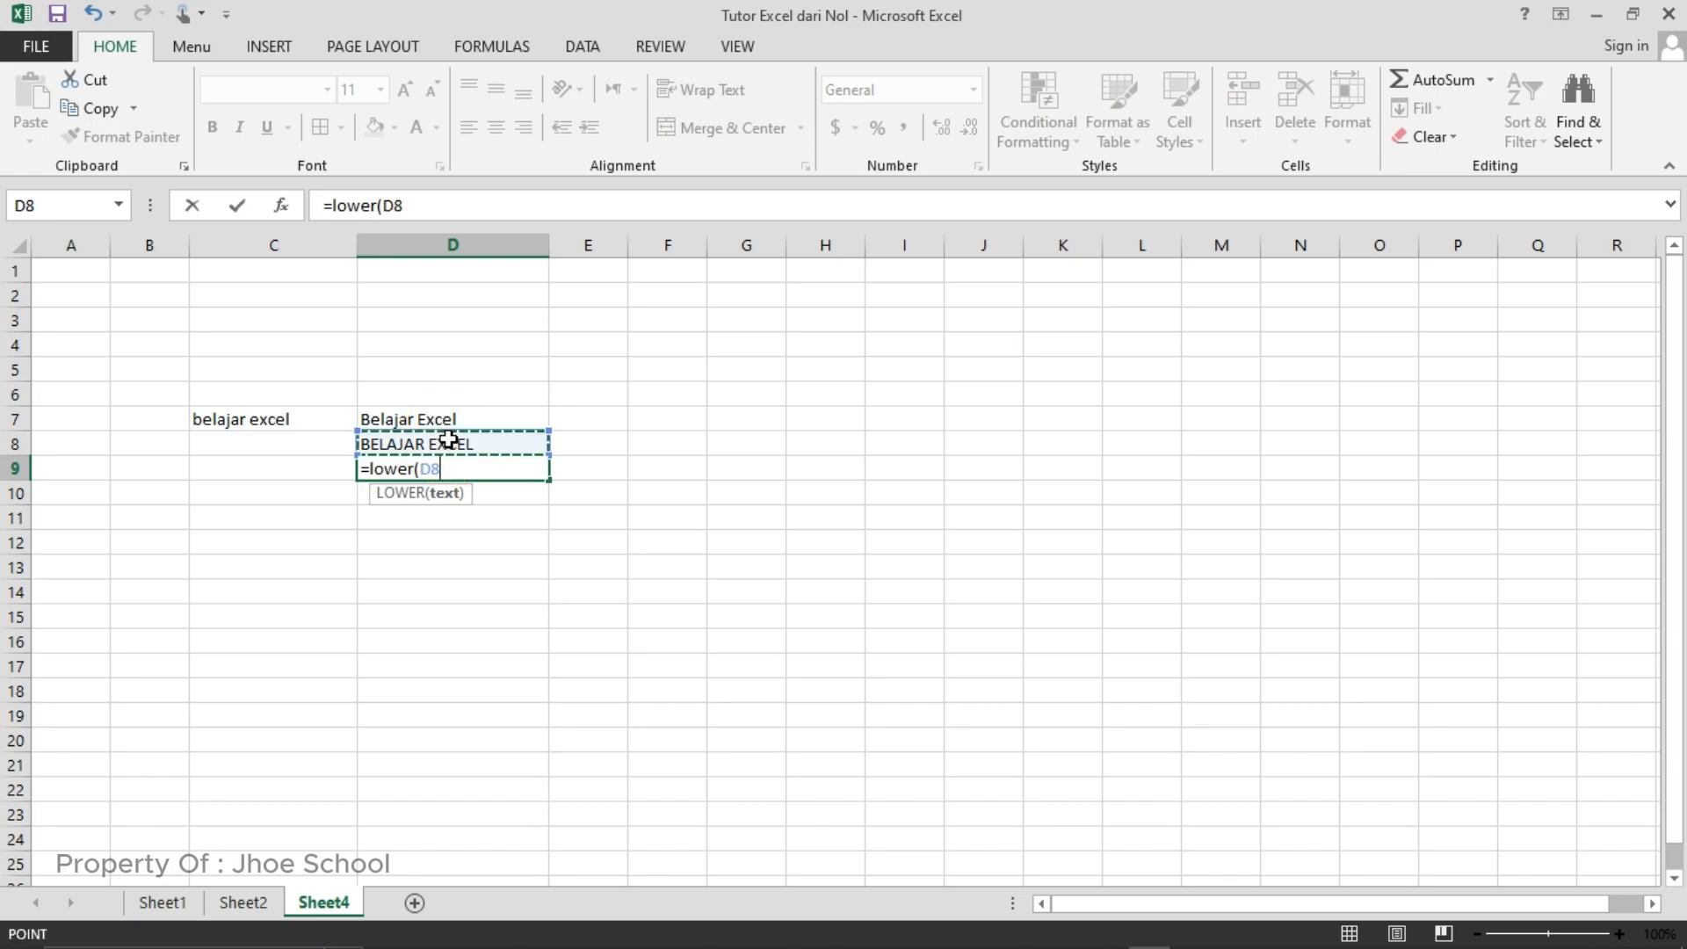
pyautogui.write(')')
pyautogui.press('Return')
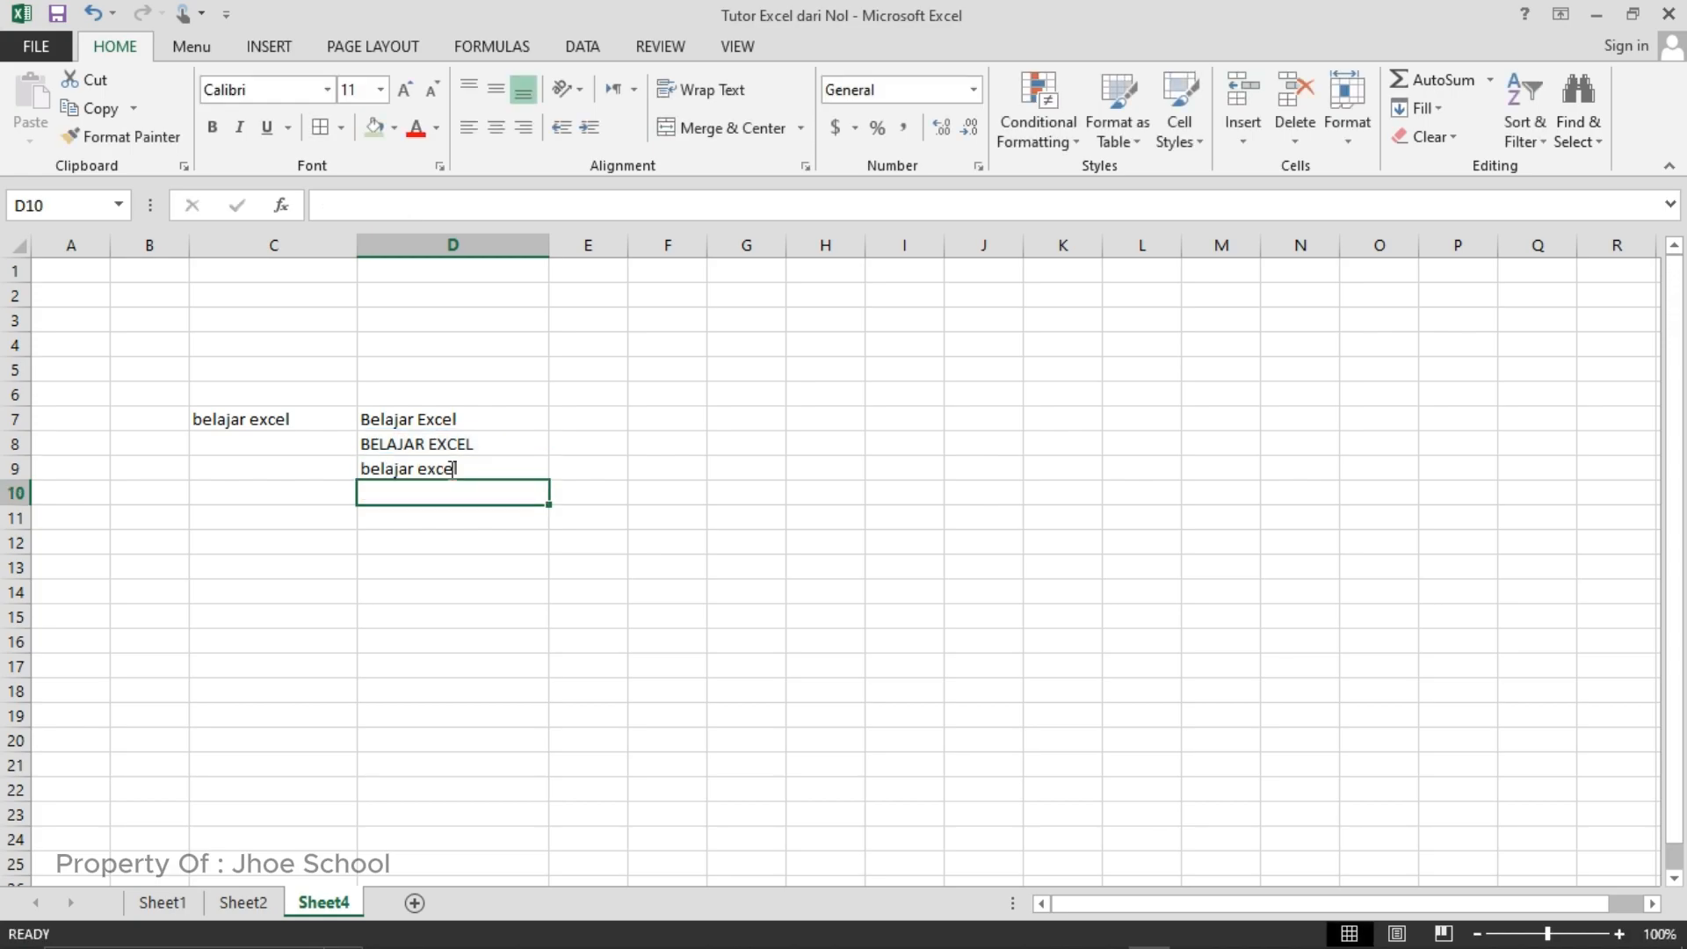